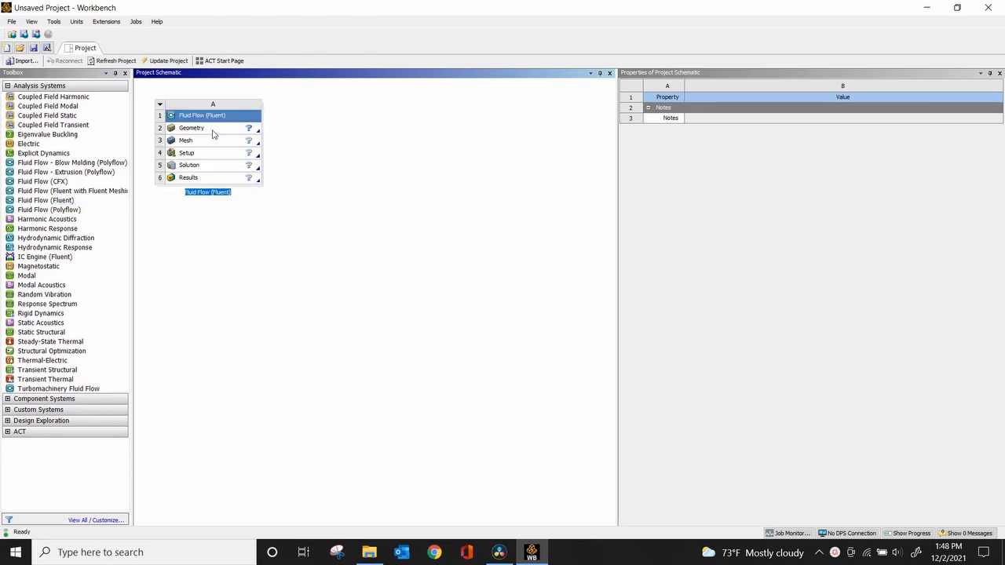
Set the Fluid Flow (Fluent) geometry's analysis type to 3D and start a new DesignModeler geometry for it.
click(211, 129)
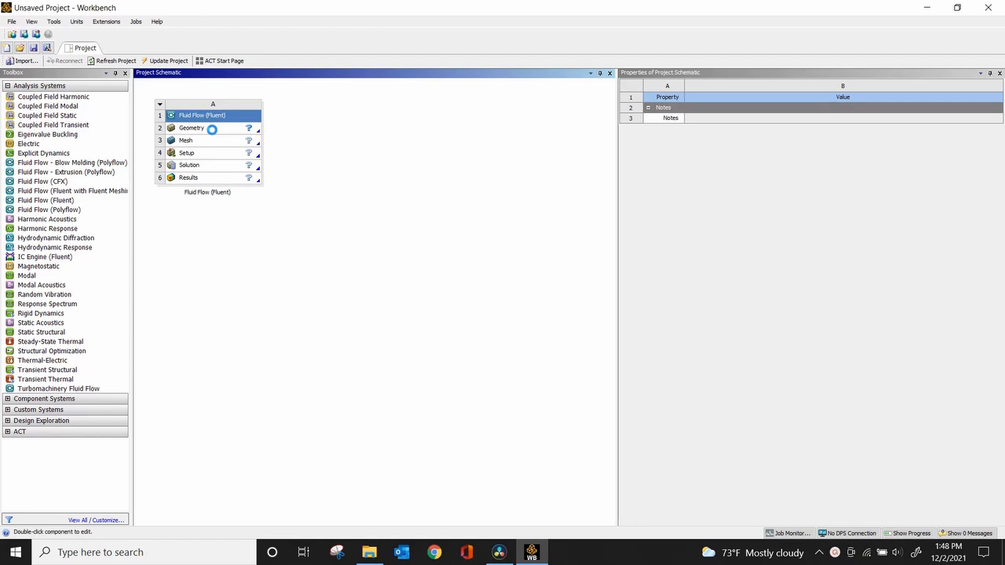
right_click(213, 130)
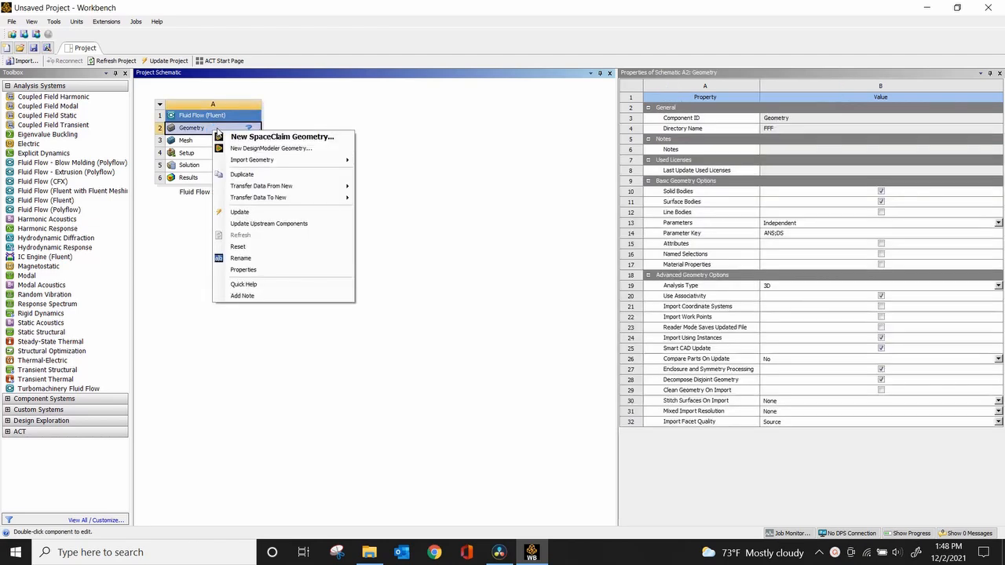
click(255, 271)
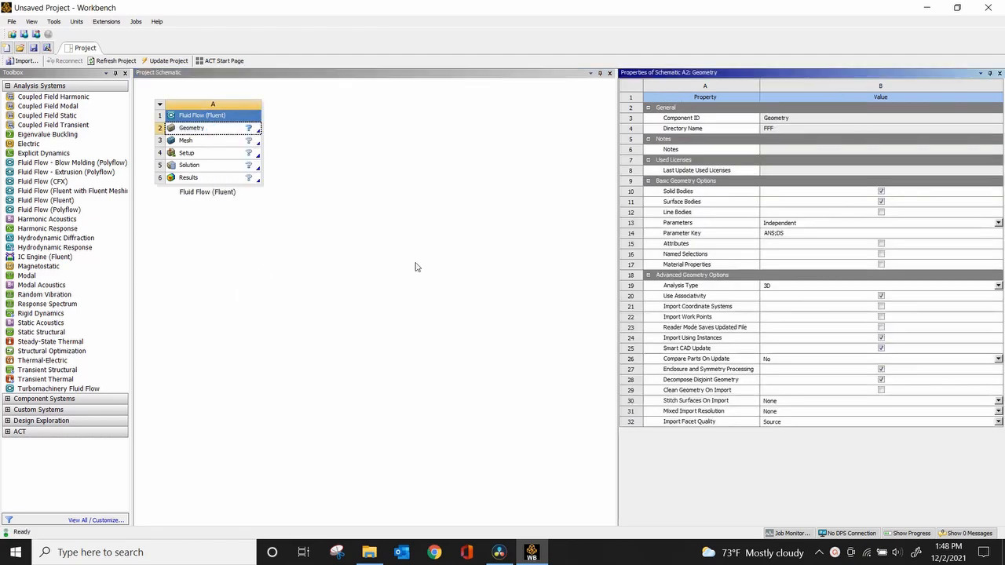
click(998, 286)
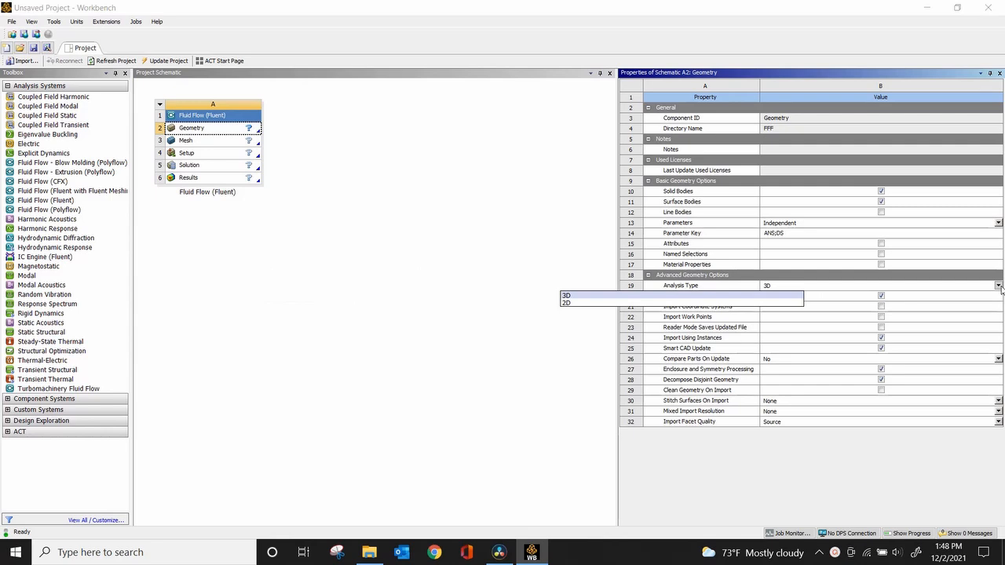
click(623, 296)
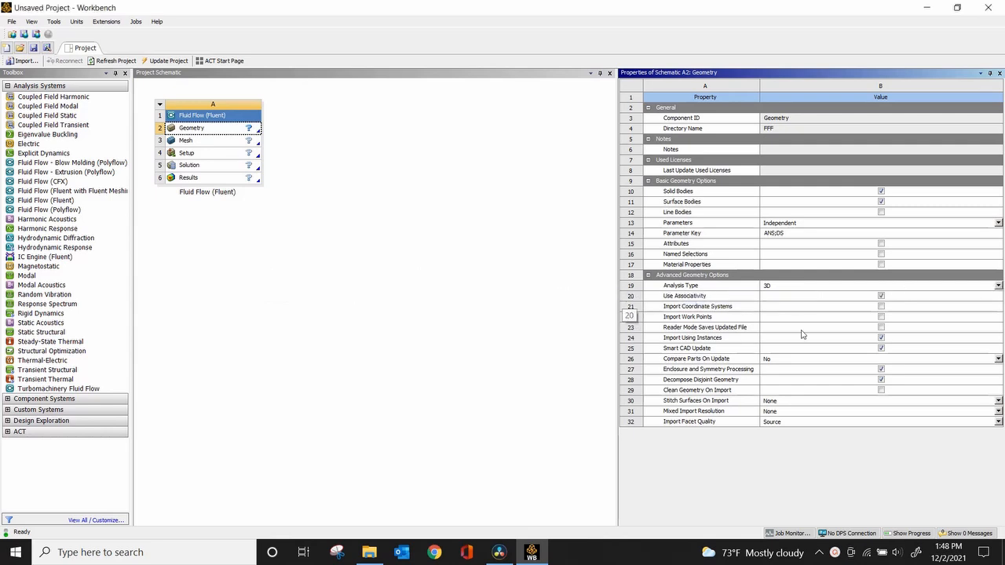
right_click(210, 132)
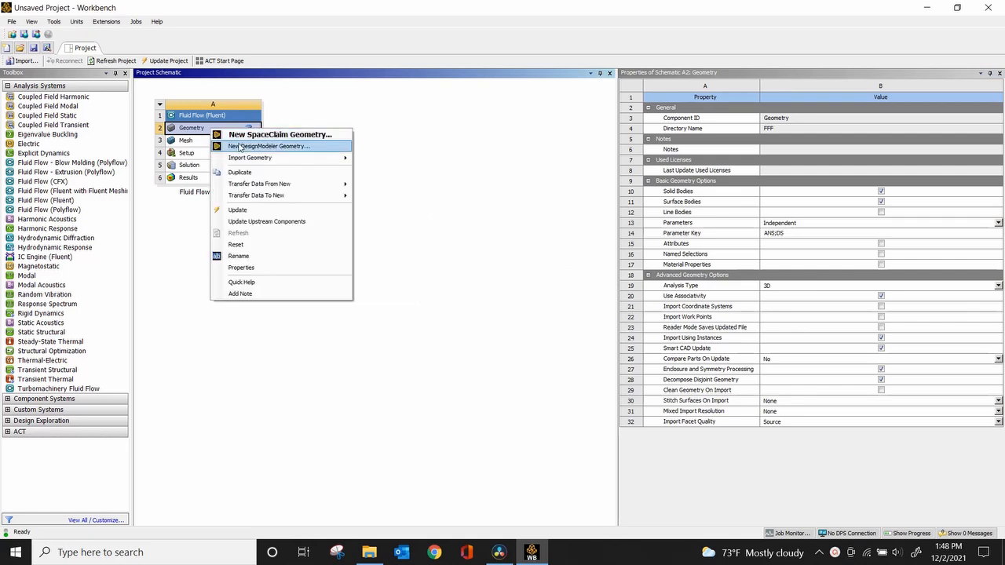
click(240, 147)
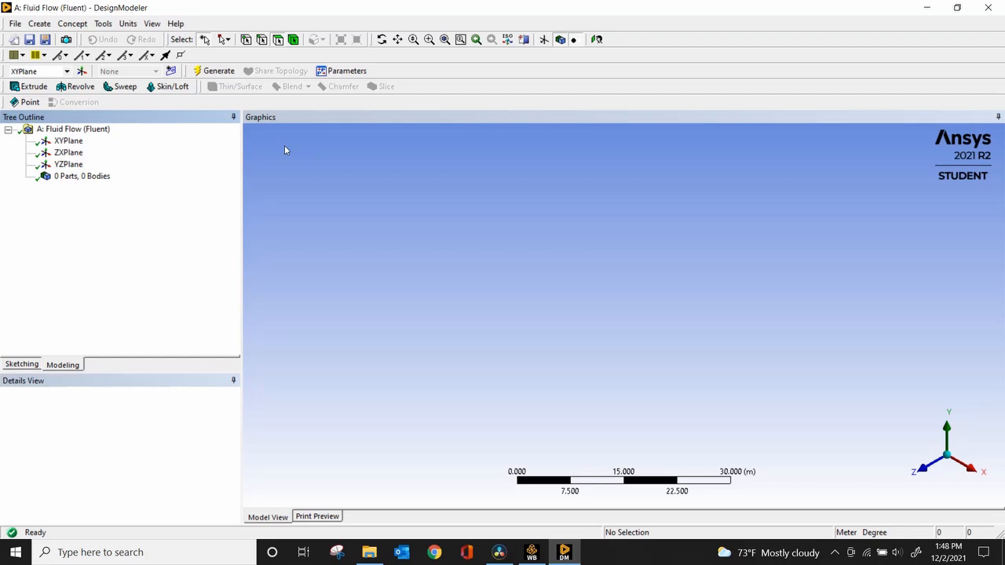
Create a new sketch on the XY plane.
click(74, 143)
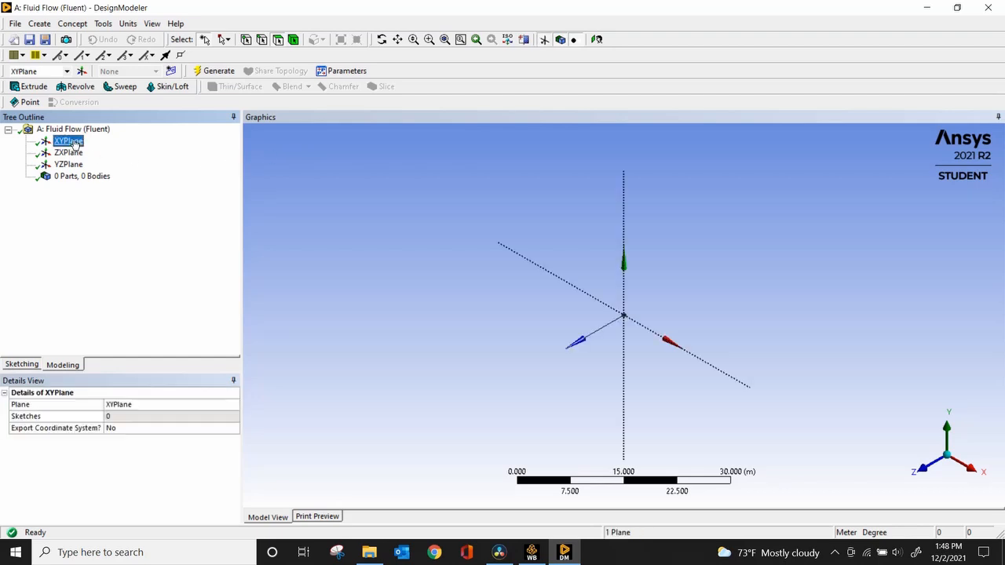
click(925, 470)
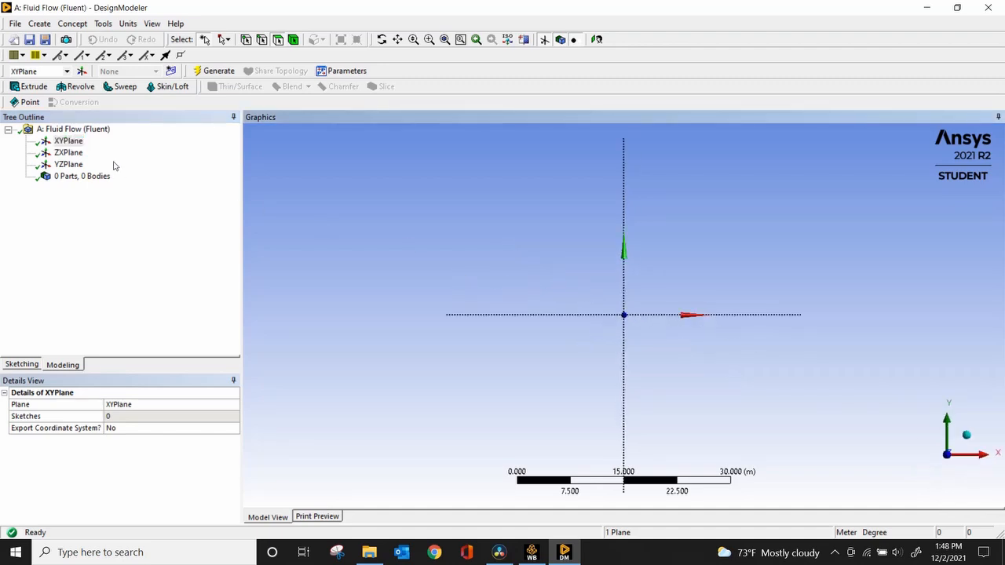
click(72, 142)
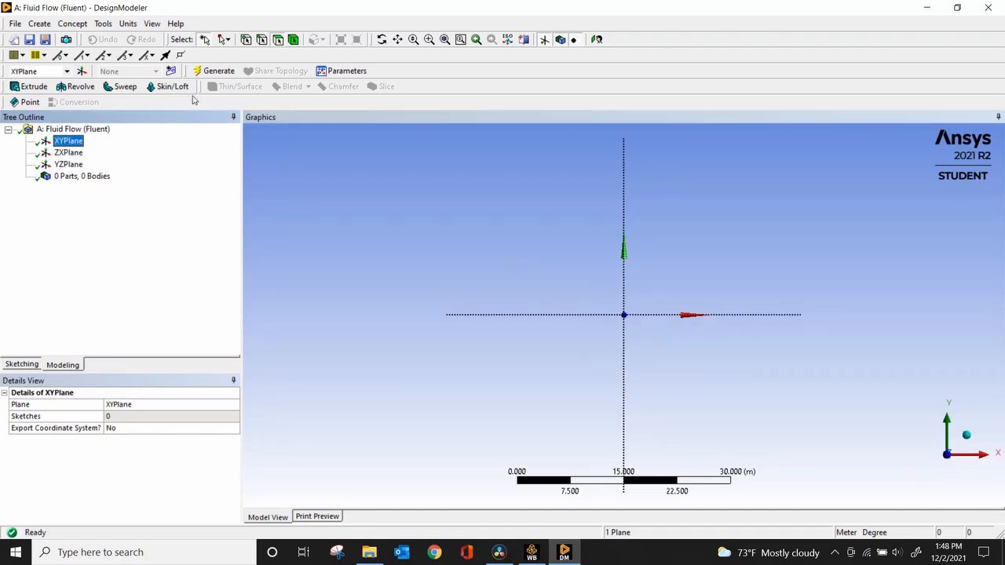
click(170, 72)
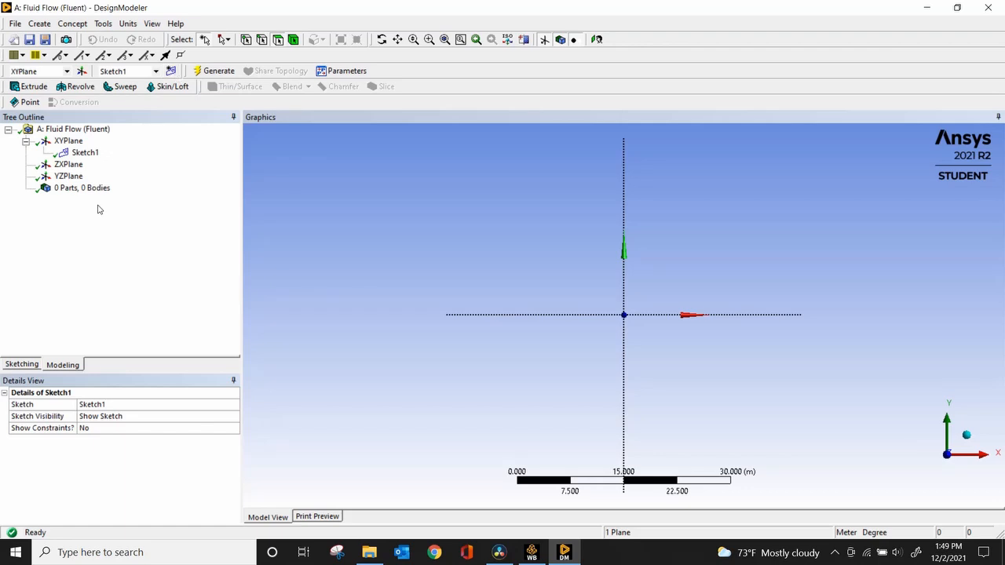
Sketch a circle about 14.9 m in diameter centred on the origin of the XY plane.
click(29, 363)
click(49, 240)
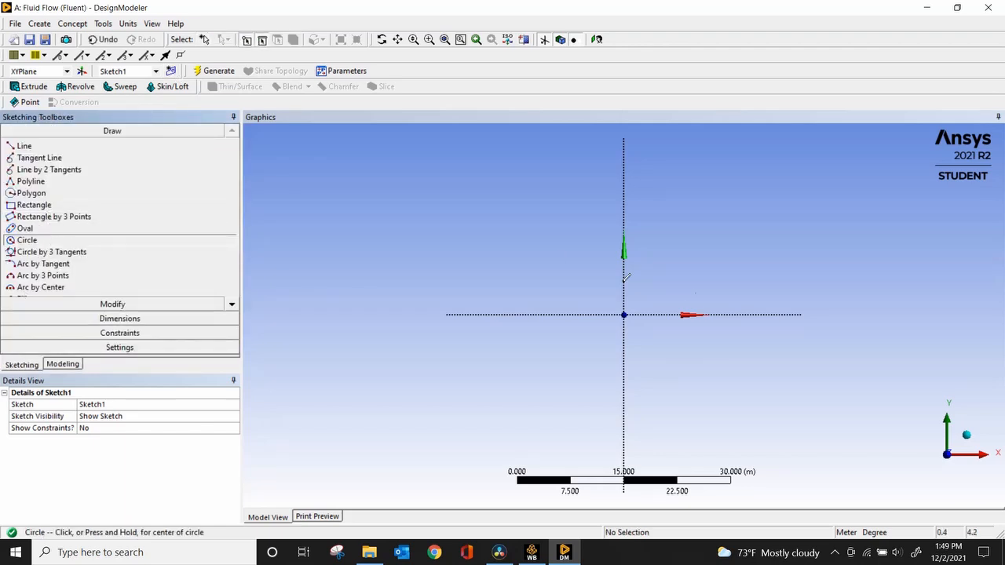
click(625, 314)
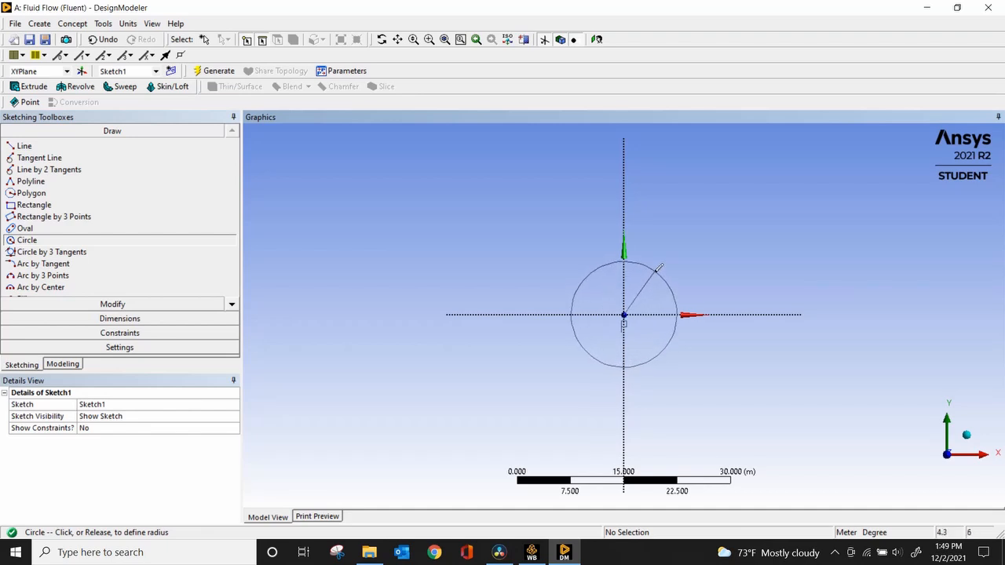
click(659, 267)
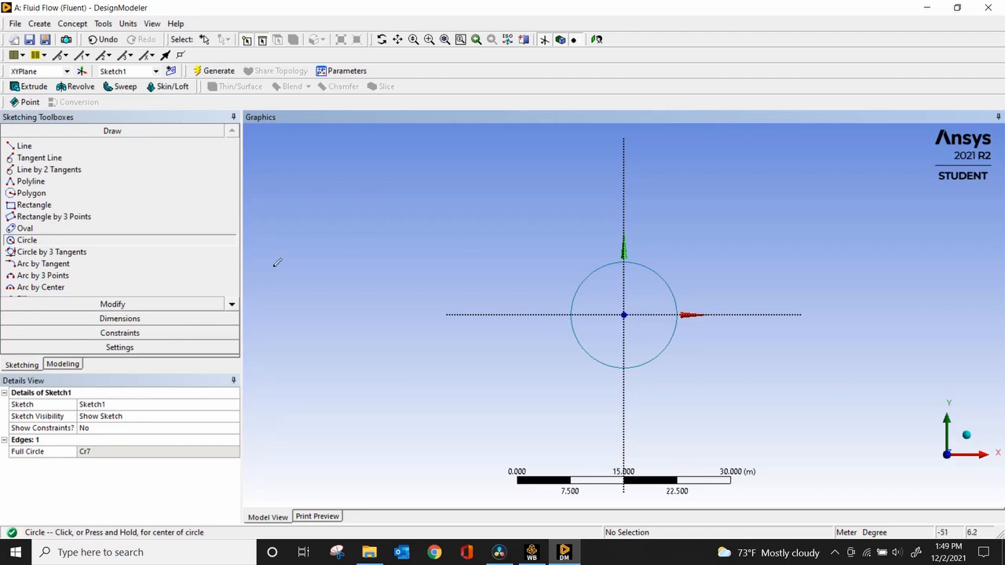
Dimension the circle's diameter and set it to 0.5 m.
click(139, 319)
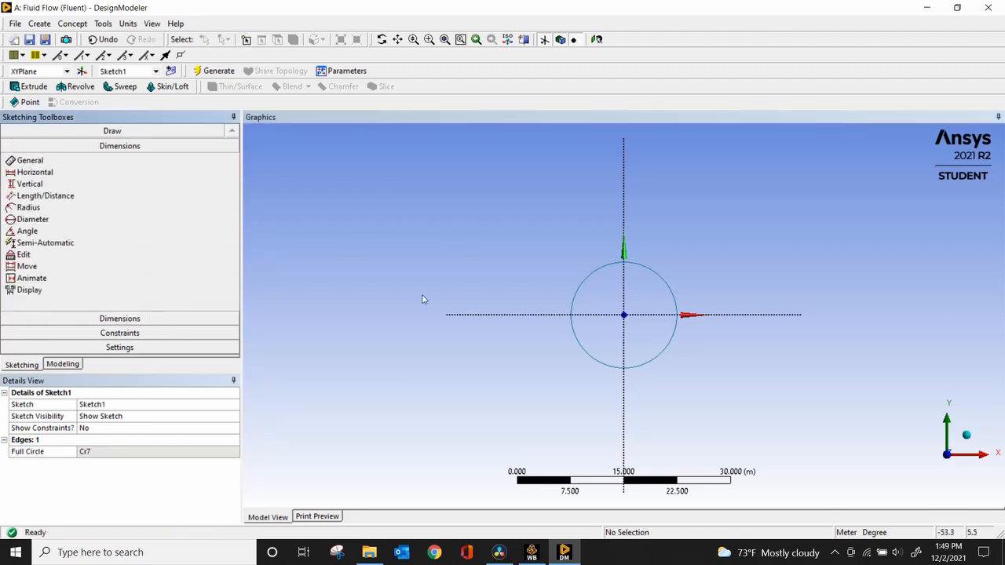
click(677, 293)
click(688, 270)
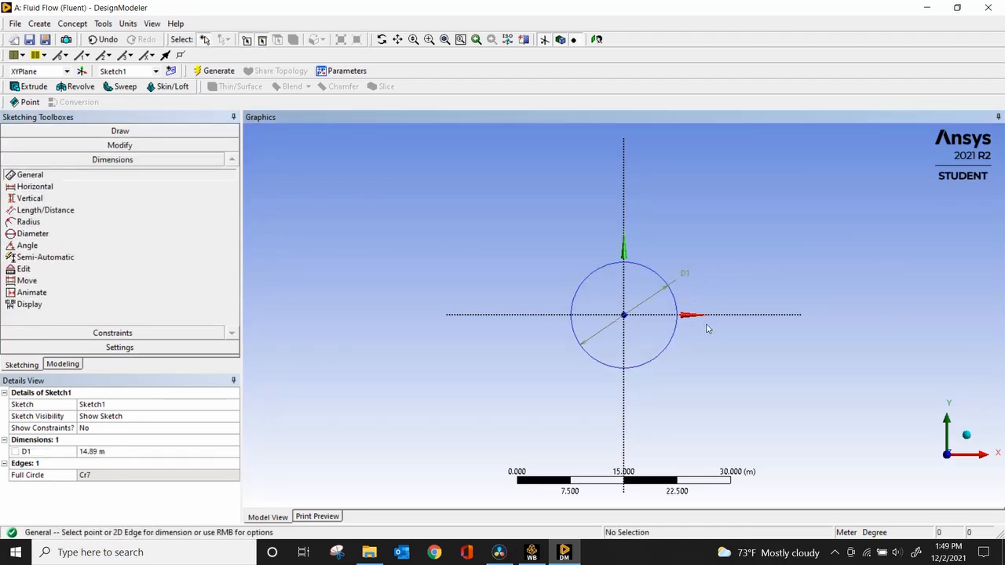
click(133, 452)
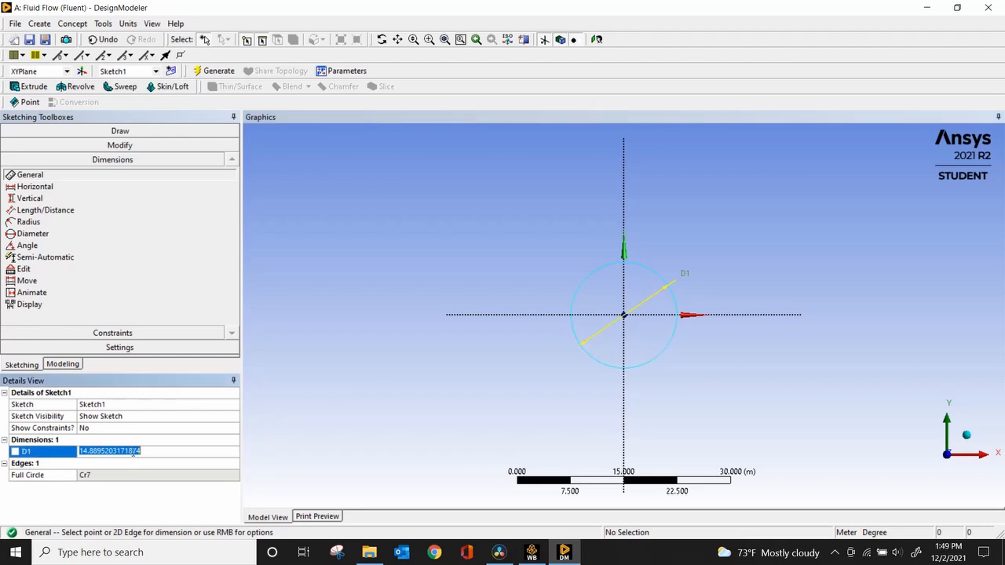
text(0)
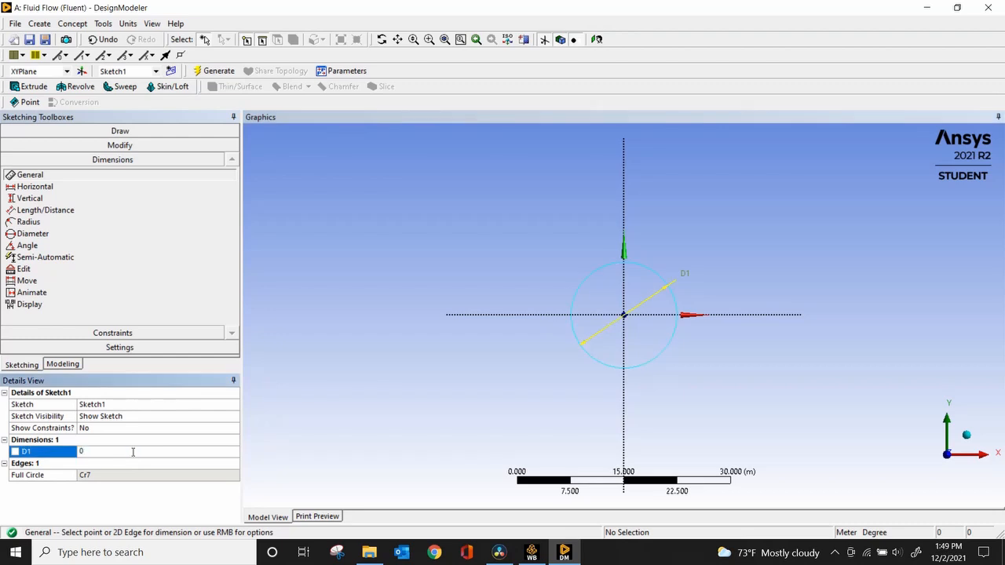
text(.5)
key(Return)
Set up an Extrude of the circle sketch with the Add Frozen operation.
click(53, 365)
right_click(81, 153)
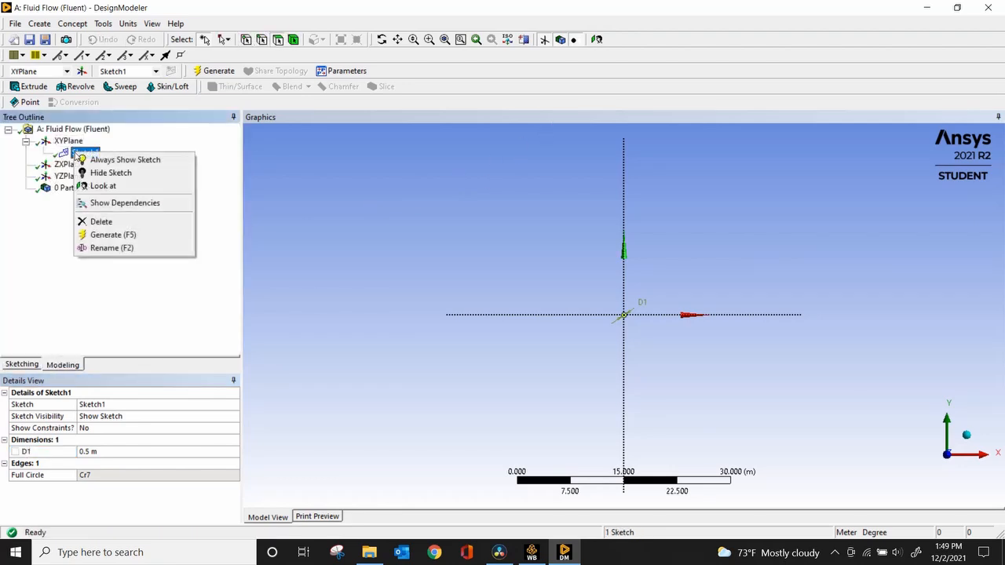
click(103, 186)
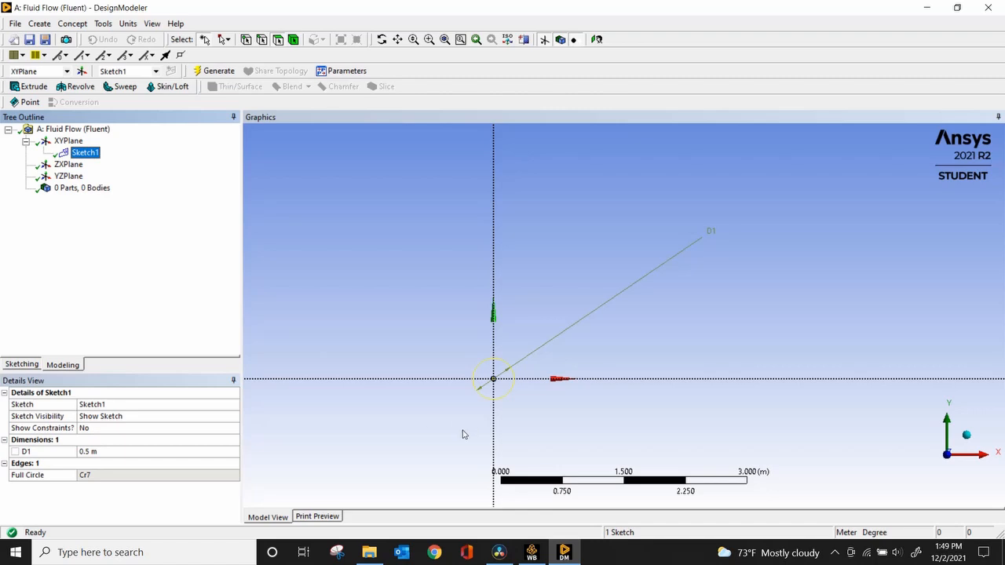
ctrl+middle_drag(430, 388, 500, 299)
scroll(578, 279, up, 2)
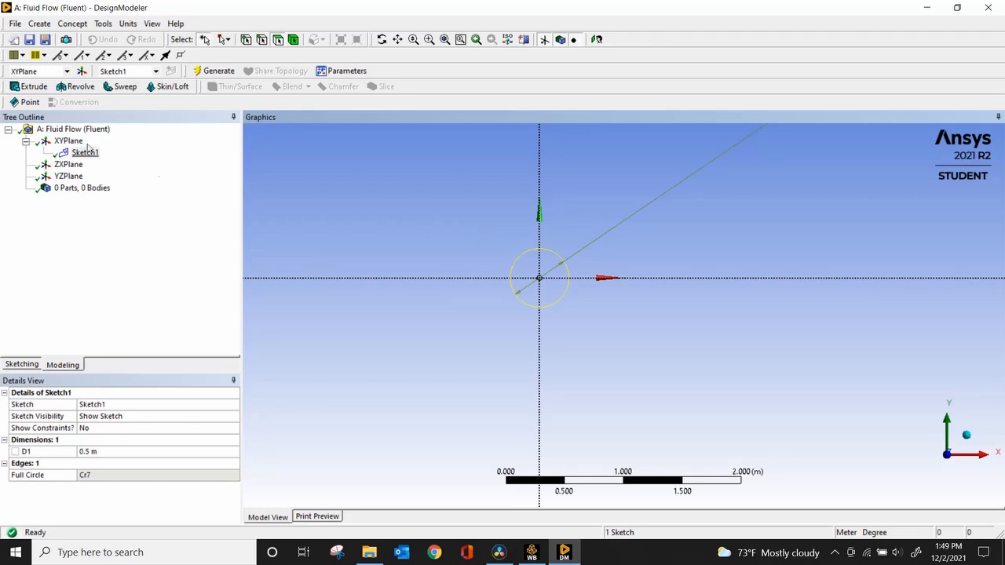
click(29, 86)
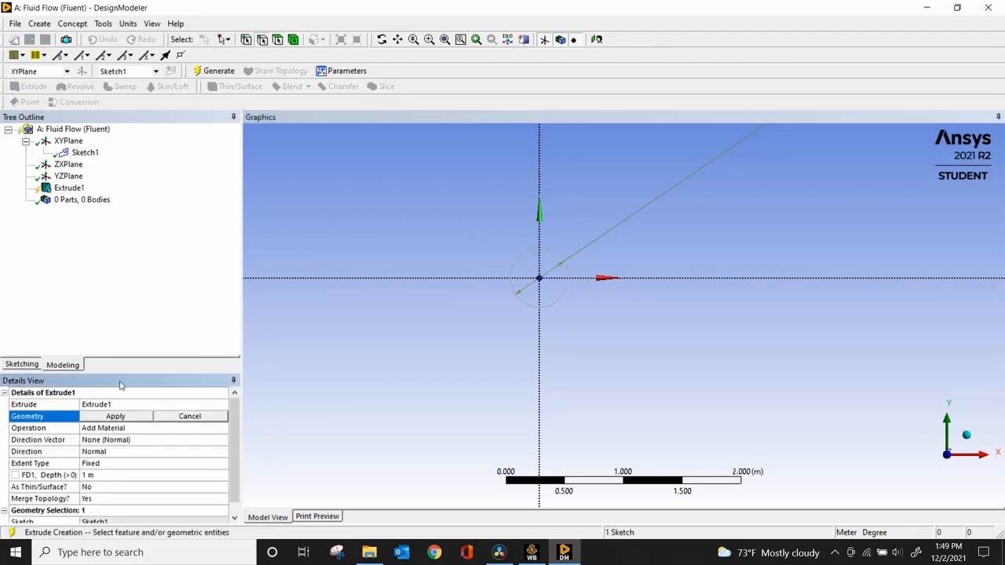
click(85, 153)
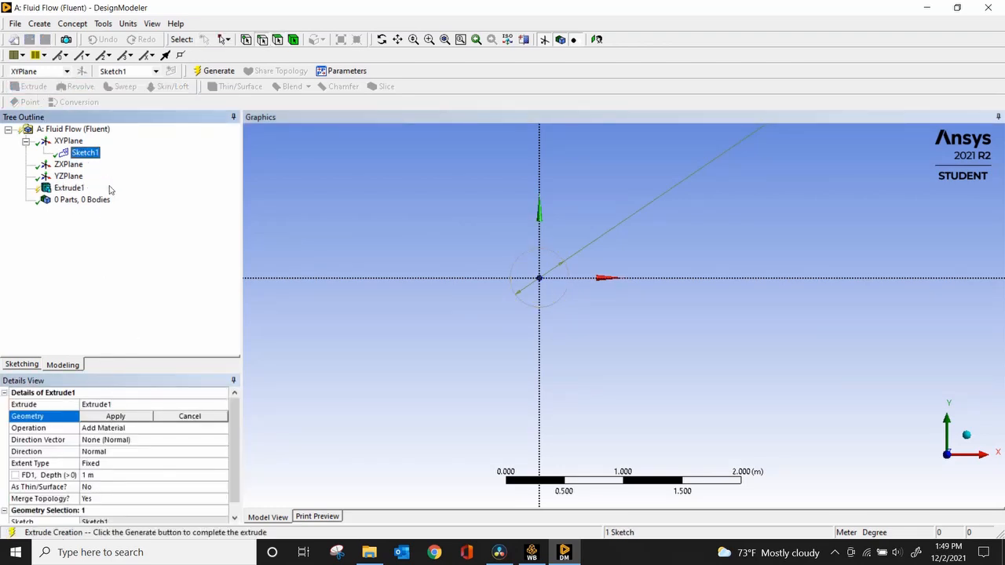
click(110, 417)
click(130, 430)
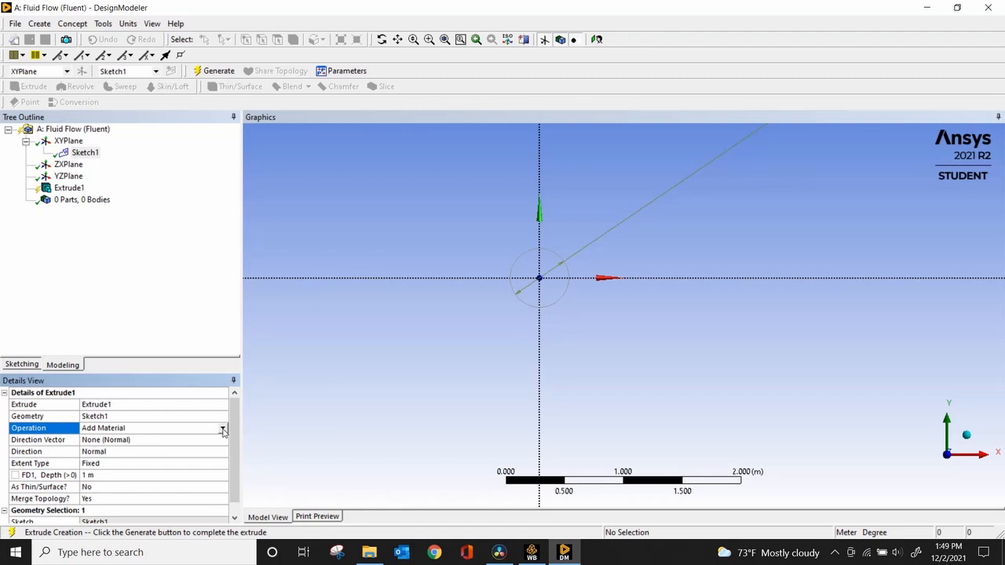
click(223, 430)
click(195, 445)
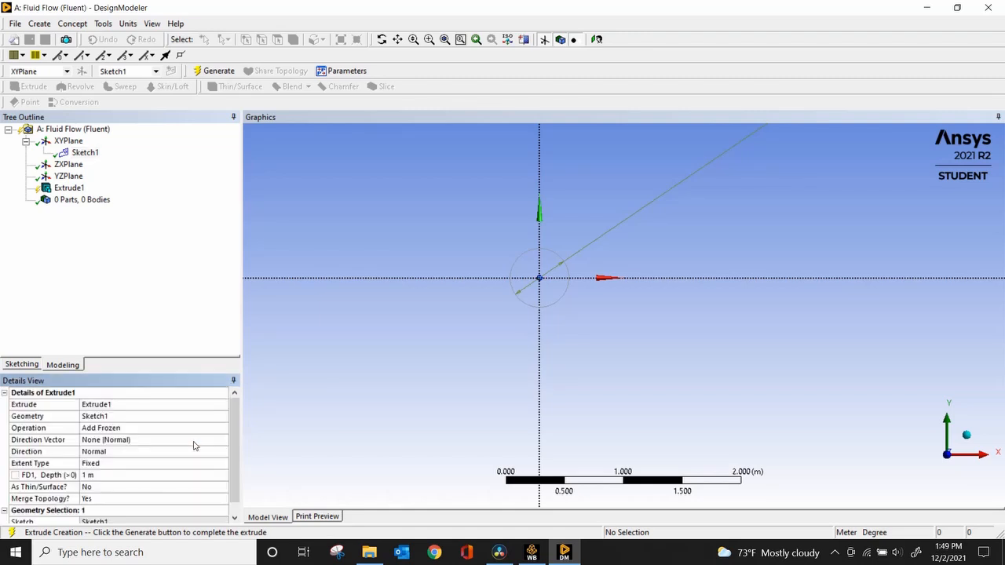
Set the extrusion depth to 2.5 m and generate the cylinder.
click(134, 477)
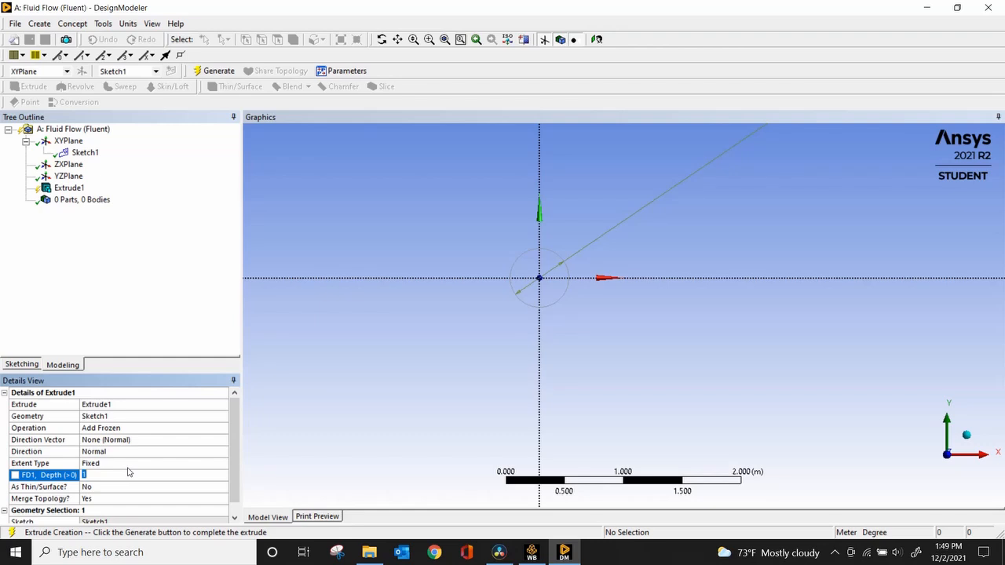
key(Return)
middle_drag(673, 314, 613, 333)
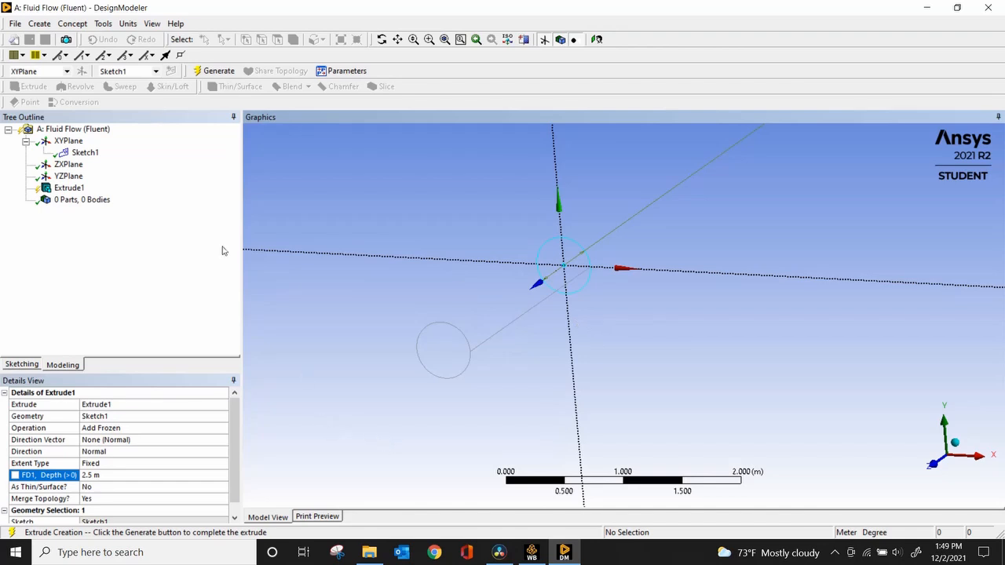
click(218, 72)
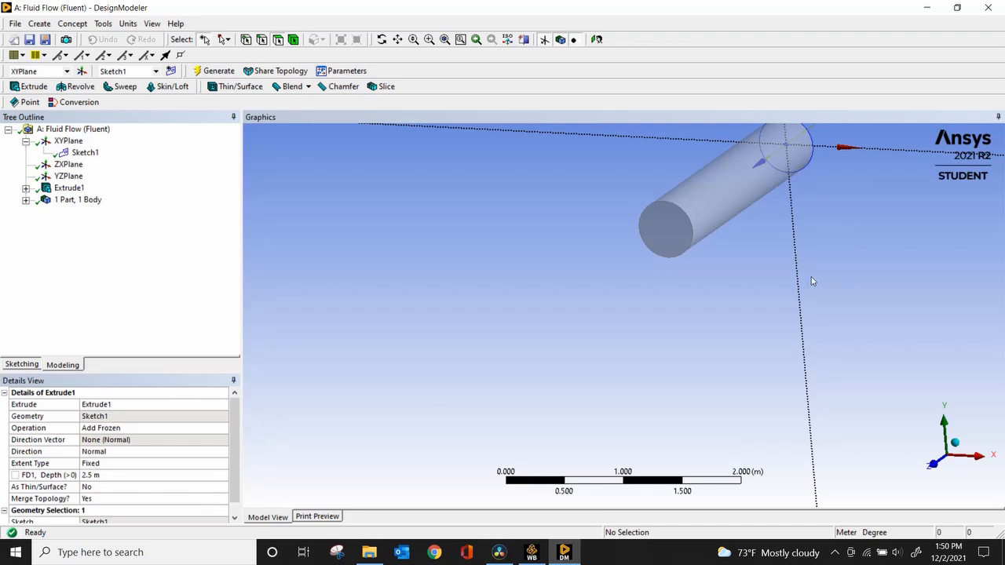
Add a second sketch on the XY plane.
click(934, 465)
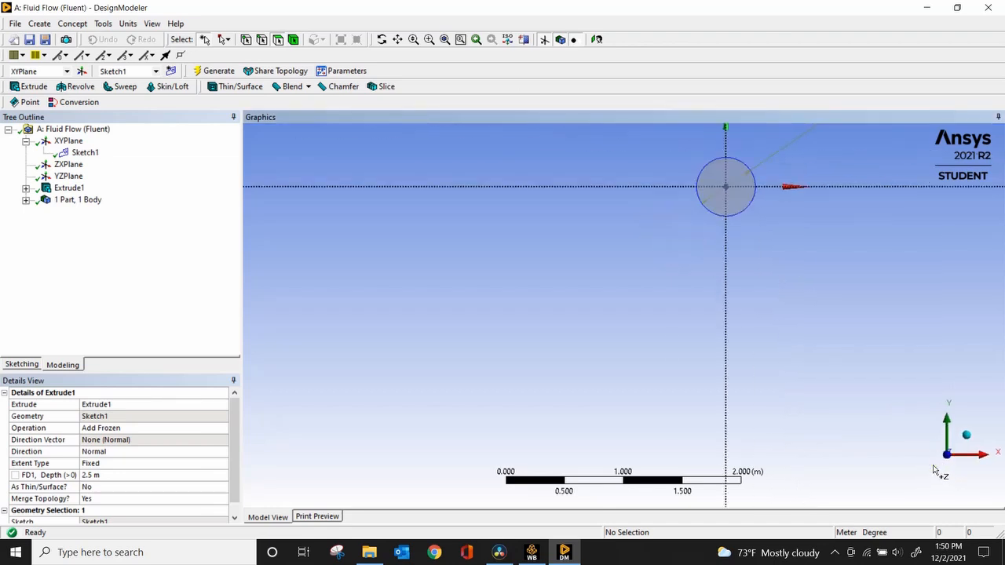
scroll(752, 162, up, 2)
ctrl+middle_drag(785, 225, 668, 393)
scroll(640, 348, up, 2)
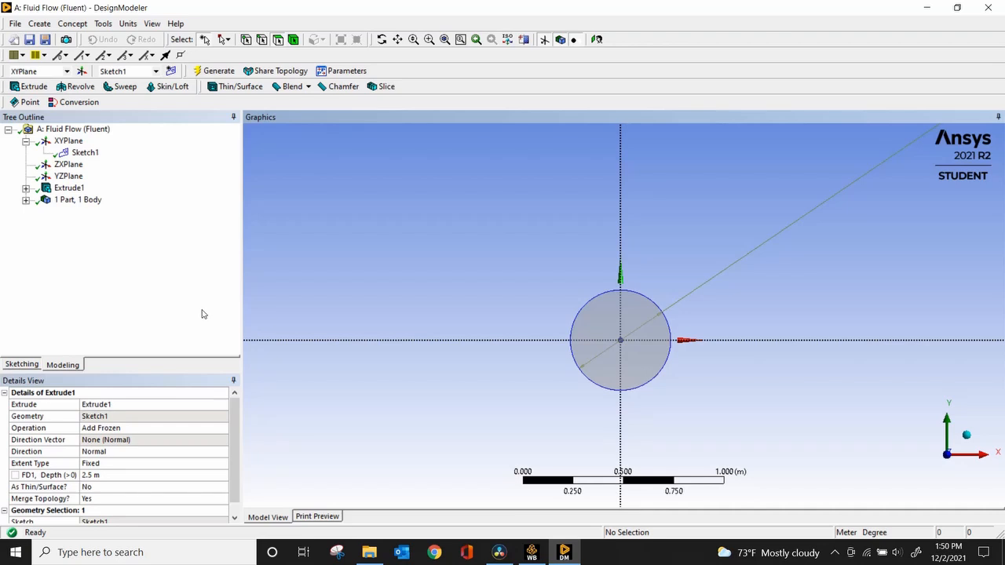
click(68, 141)
click(170, 71)
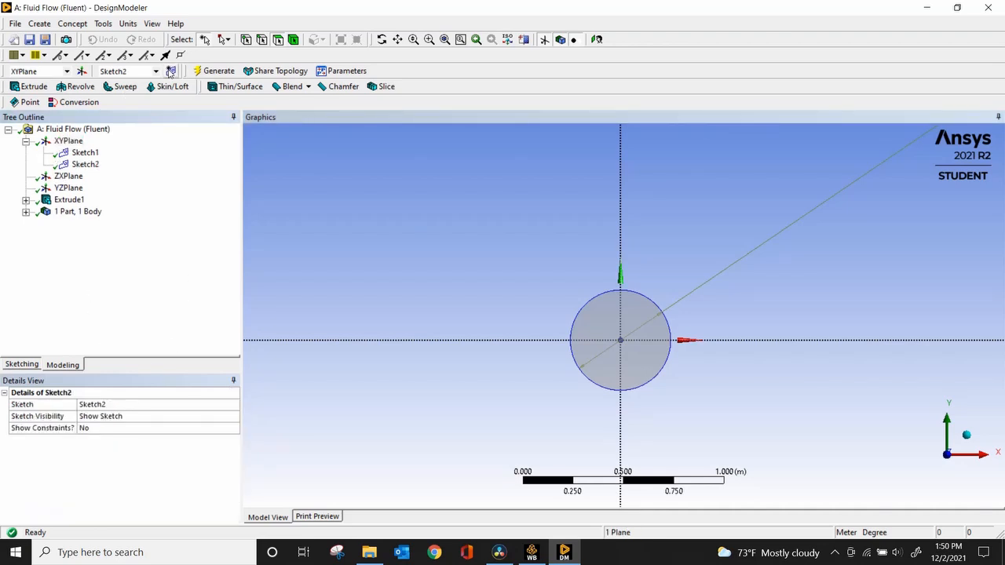
Sketch a smaller circle centred on the origin inside the 0.5 m circle, about a third of its diameter.
click(23, 365)
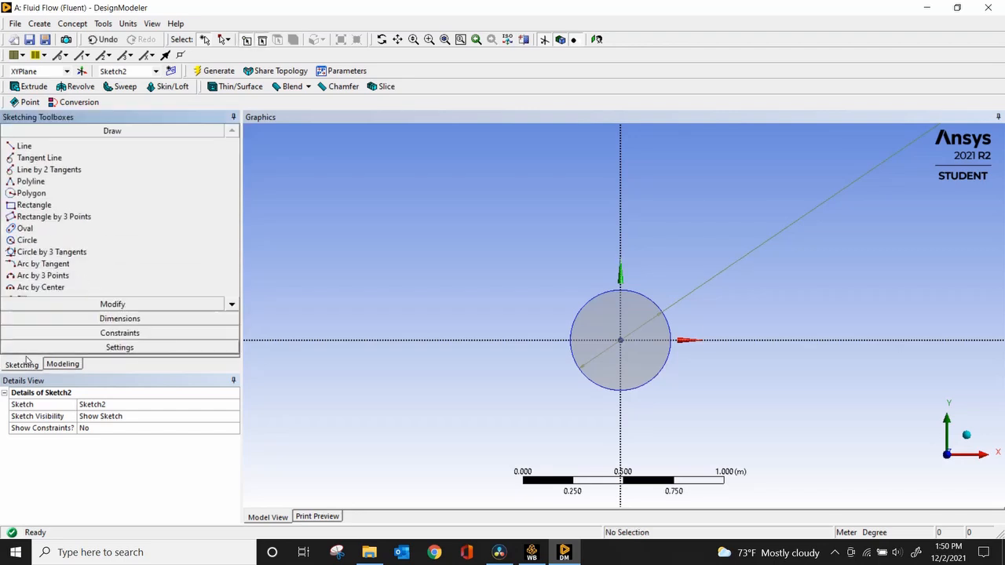
click(31, 240)
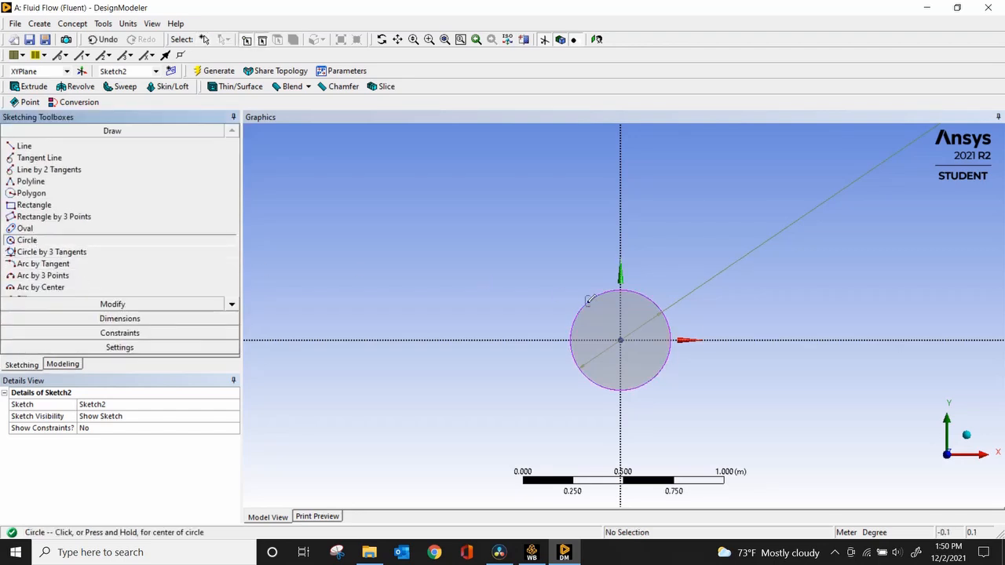
click(620, 340)
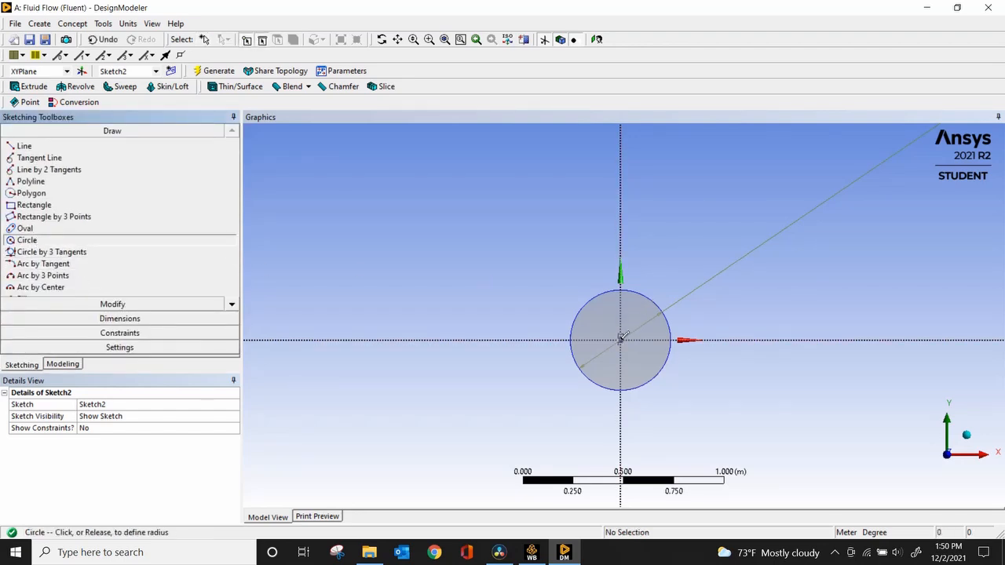
click(629, 328)
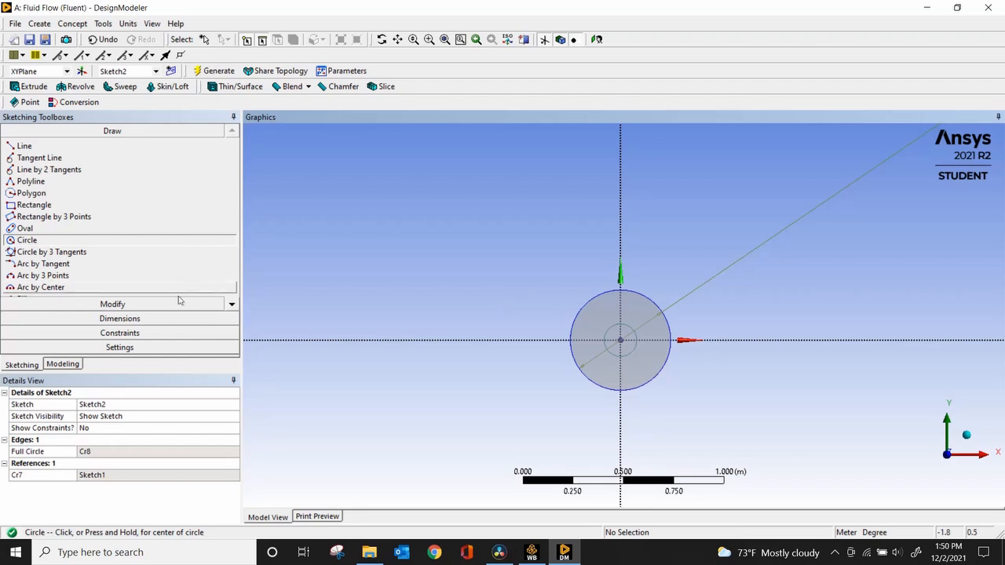
Dimension the inner circle's diameter and set it to 0.1 m.
click(168, 320)
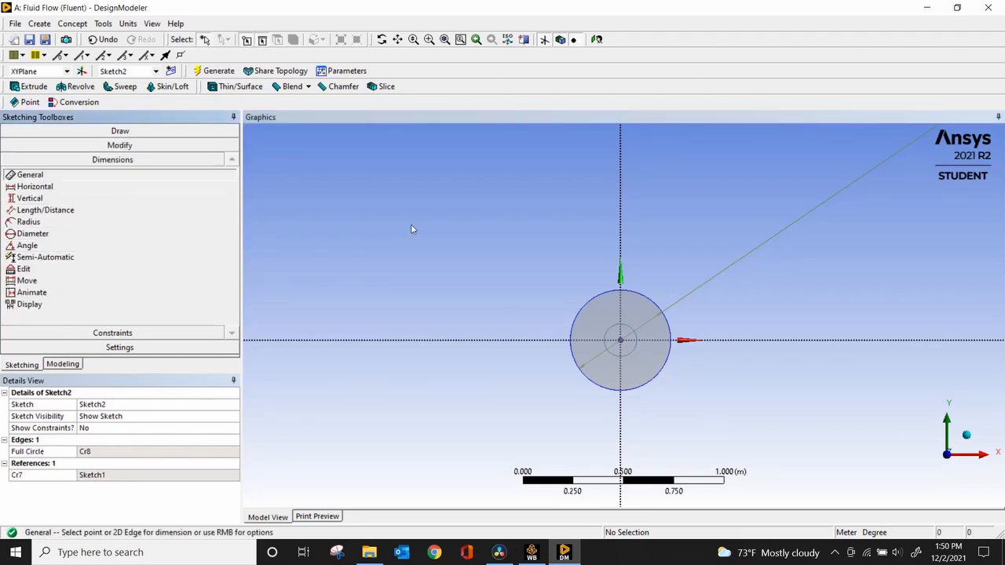
click(606, 333)
click(593, 318)
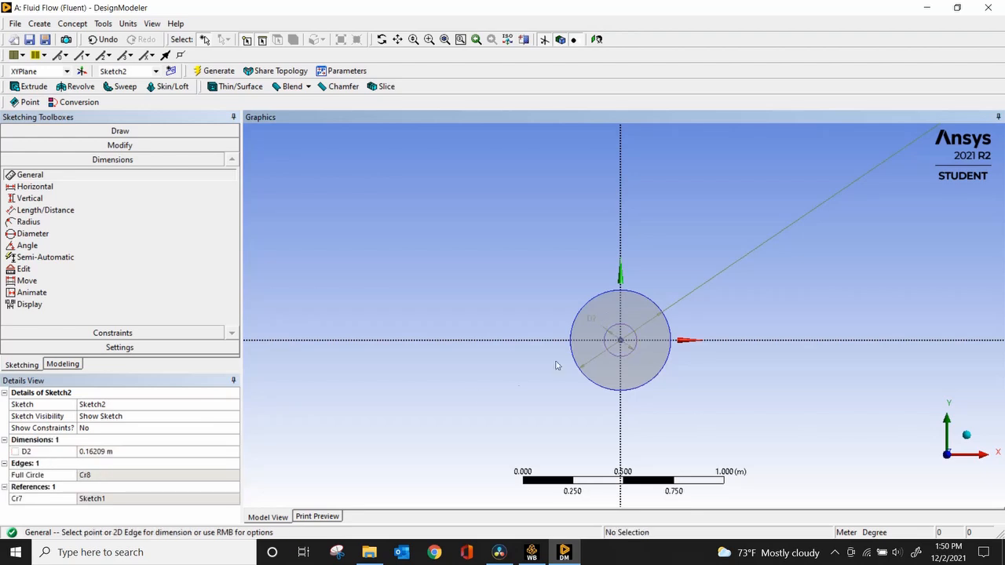
click(131, 452)
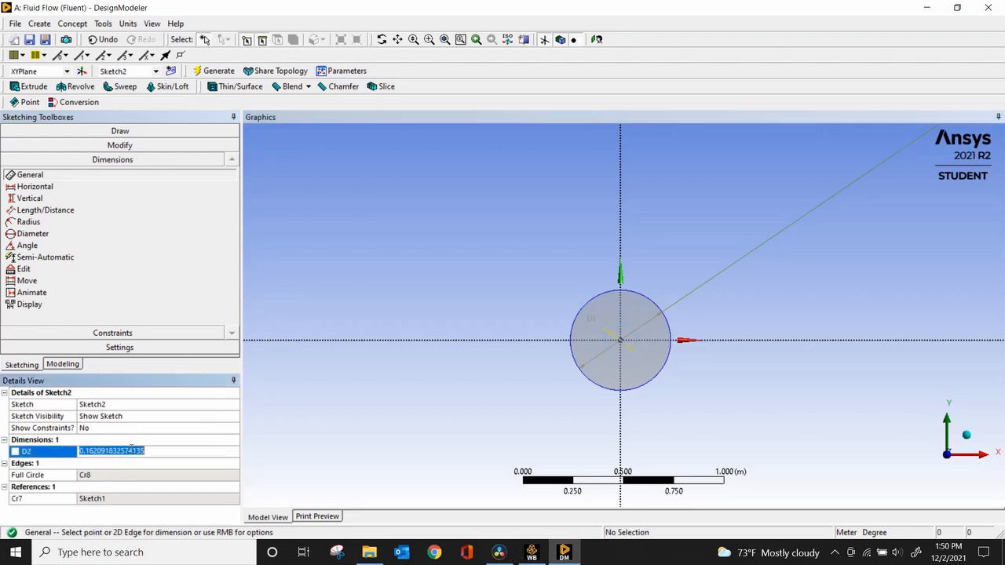
text(0)
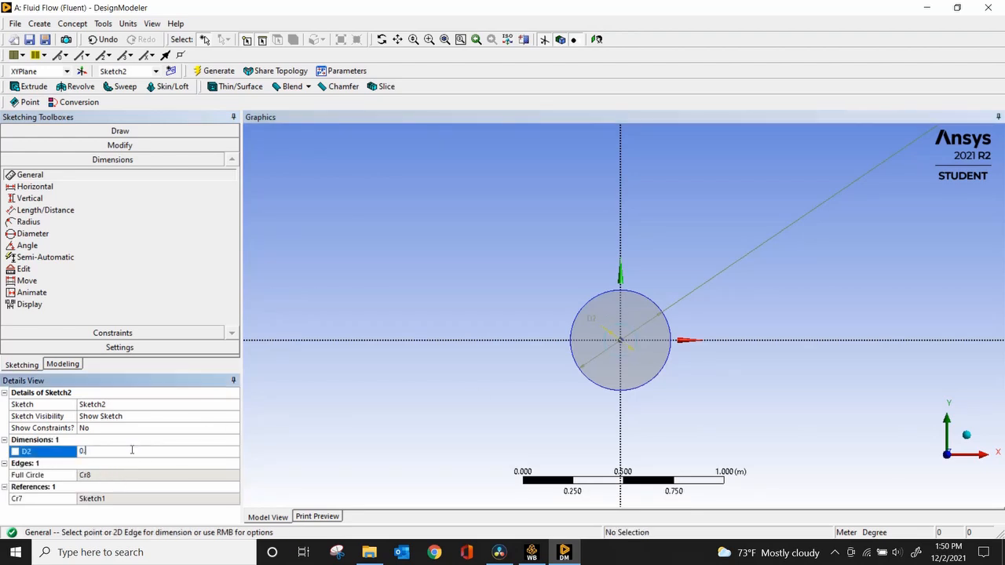
text(.1)
key(Return)
Extrude the second sketch 2.5 m with the Add Frozen operation and generate the inner cylinder.
click(39, 86)
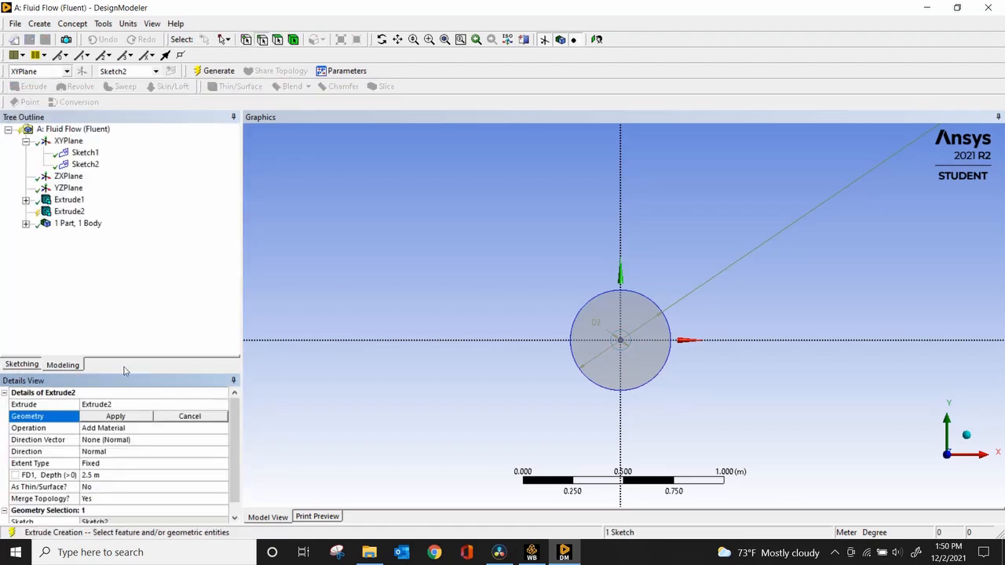
click(88, 165)
click(123, 417)
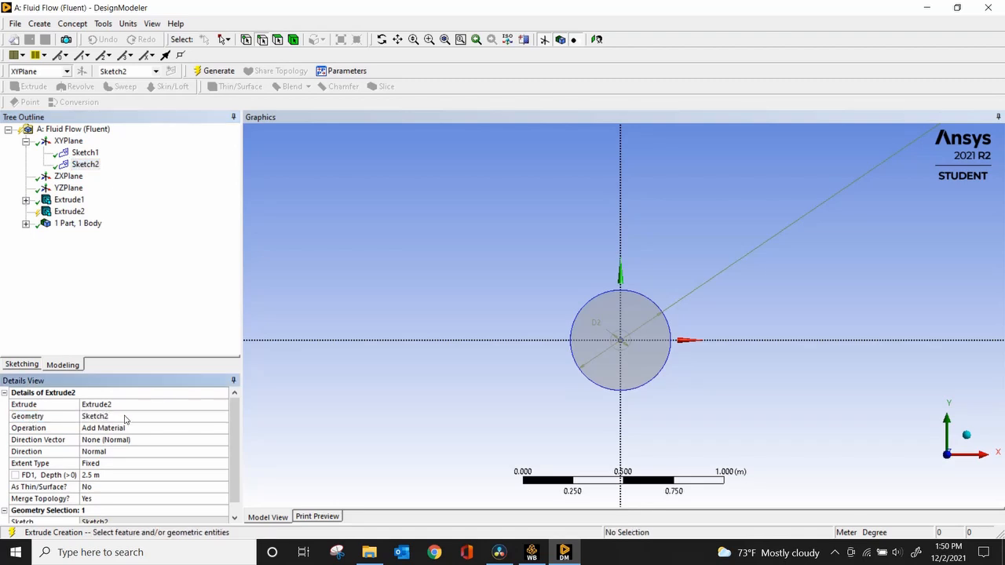
click(129, 428)
click(223, 428)
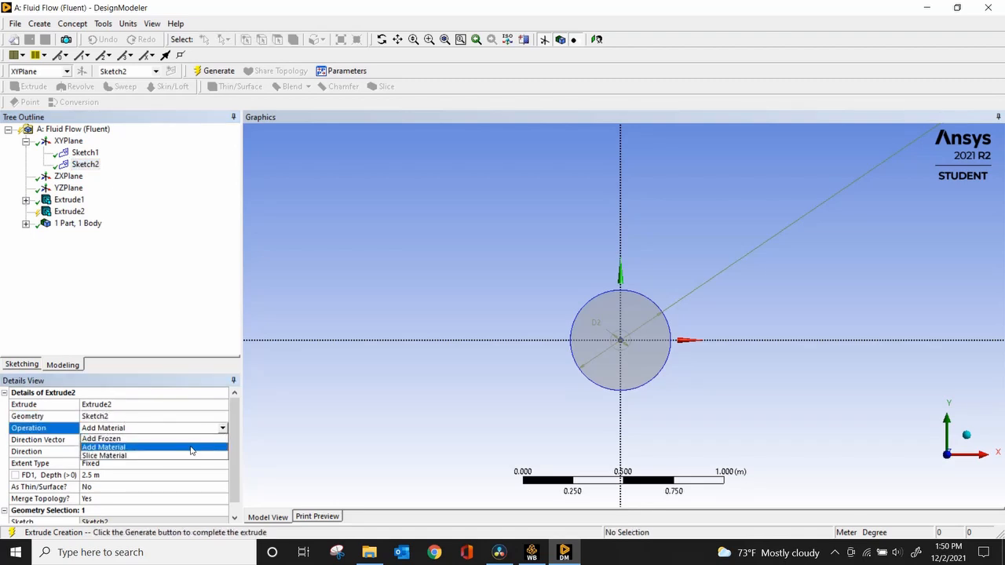
click(192, 439)
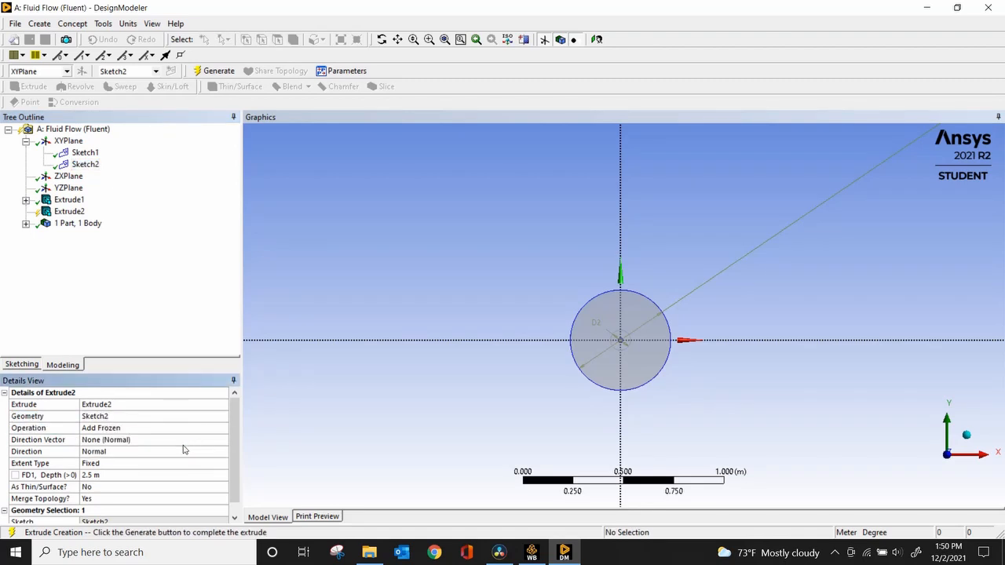
mouse_move(763, 373)
middle_down()
mouse_move(752, 374)
mouse_move(755, 384)
middle_up()
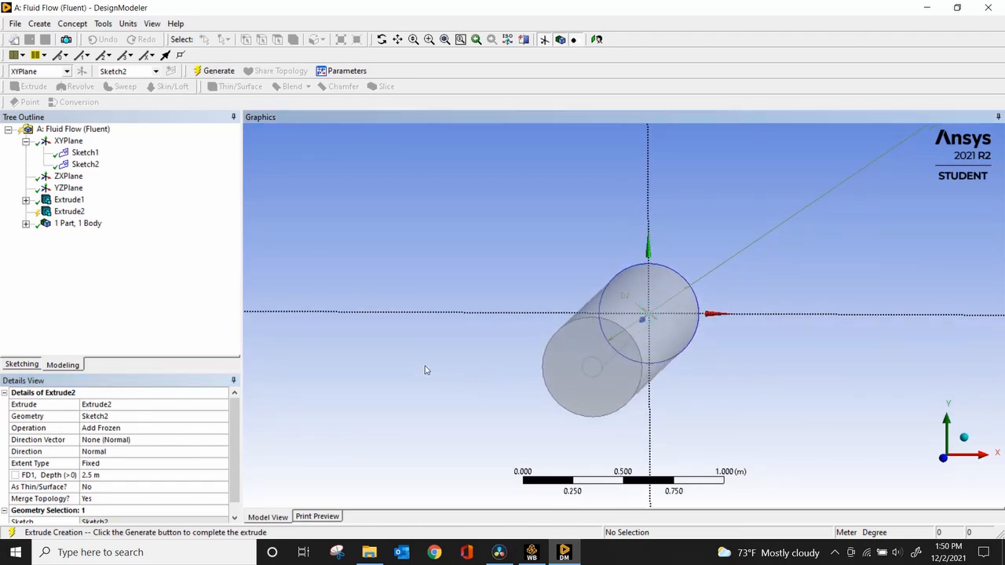
click(216, 72)
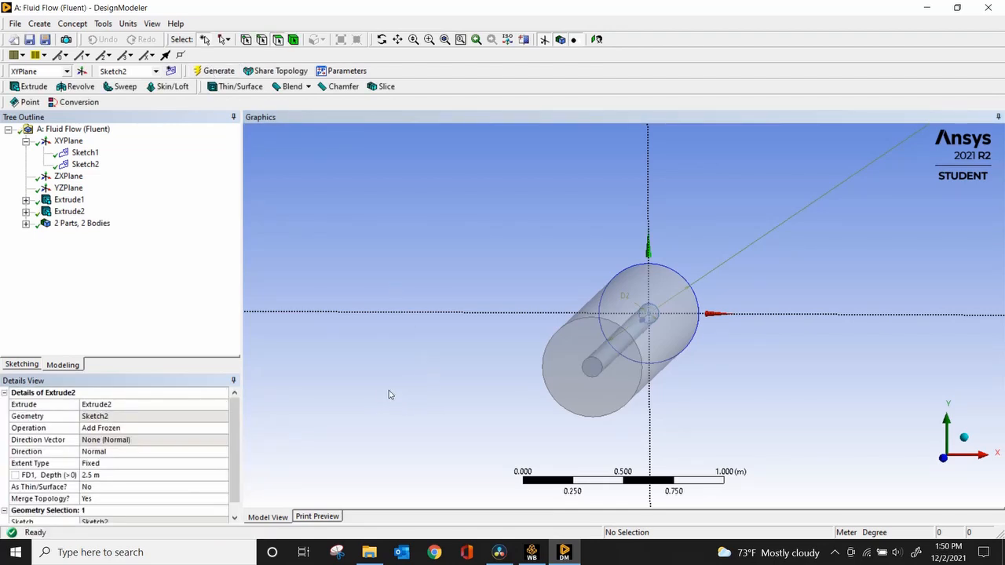
Add a new sketch on the ZX plane.
click(949, 425)
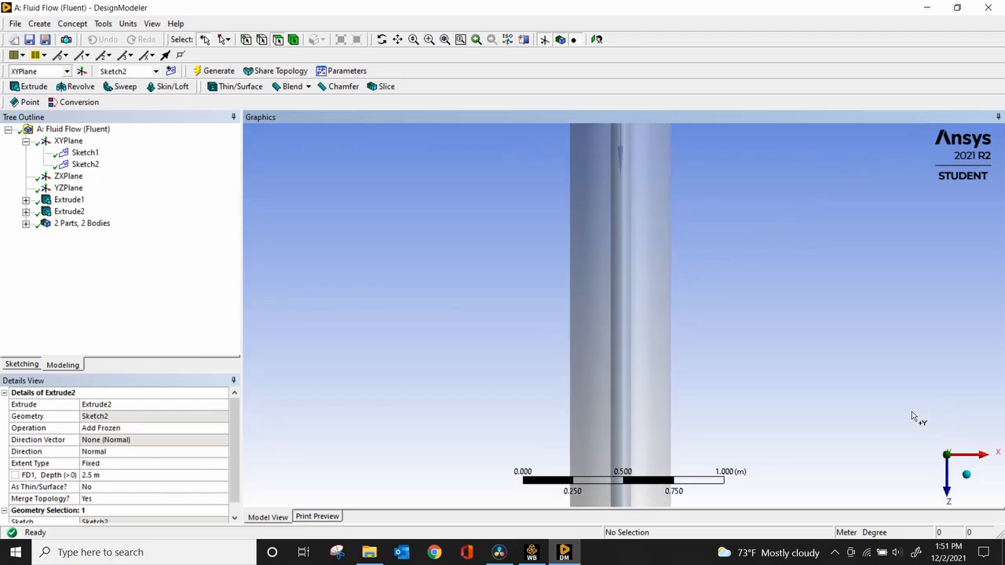
scroll(694, 326, down, 1)
scroll(695, 325, down, 2)
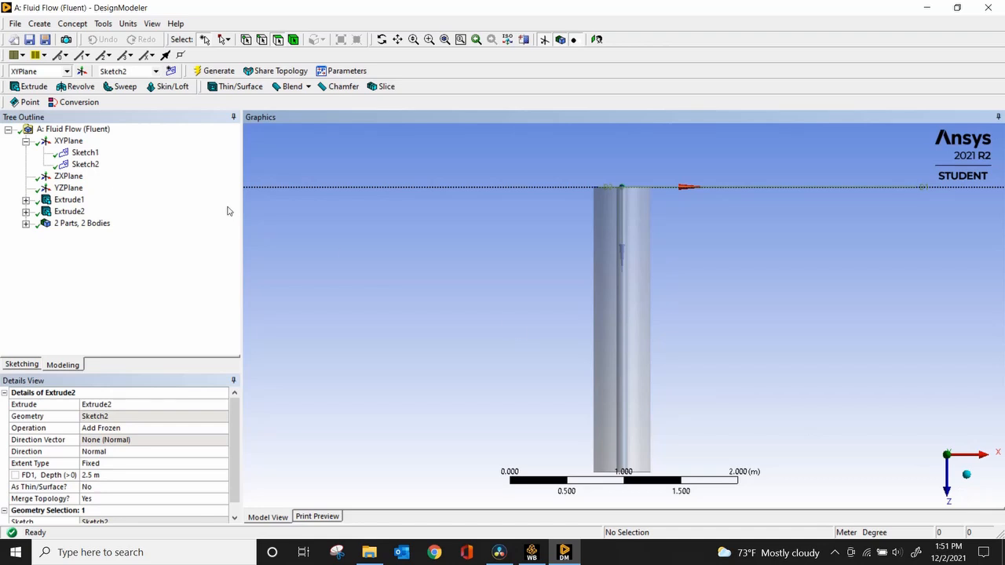
click(75, 178)
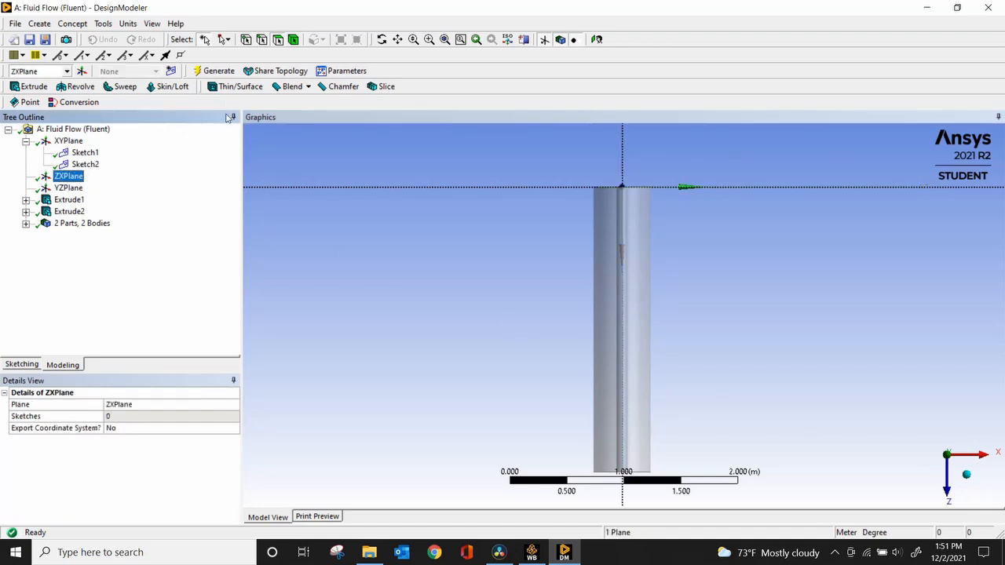
click(170, 71)
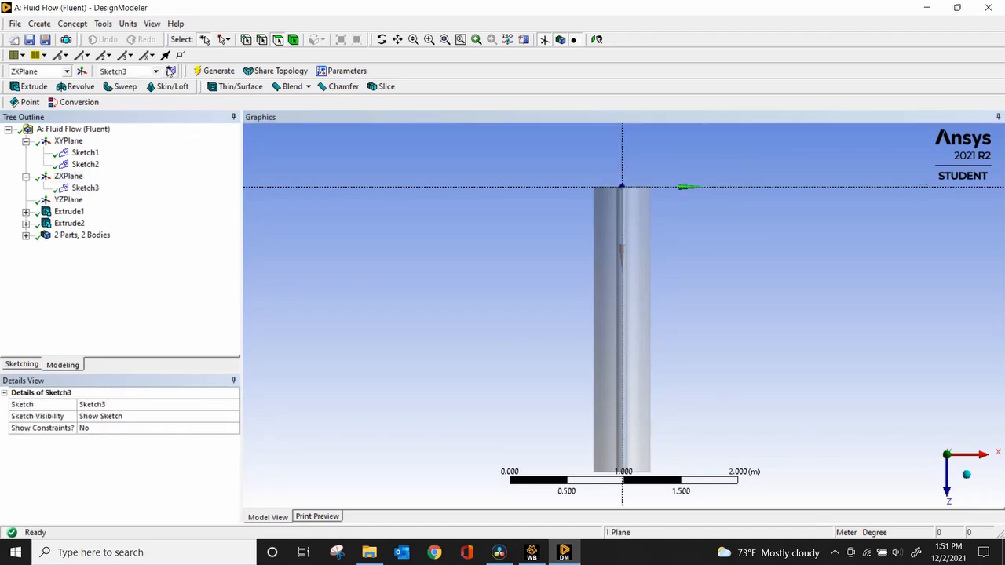
Sketch a circle about 0.11 m in diameter, centred on the cylinders' axis about 0.1 m from the origin along Z.
click(22, 365)
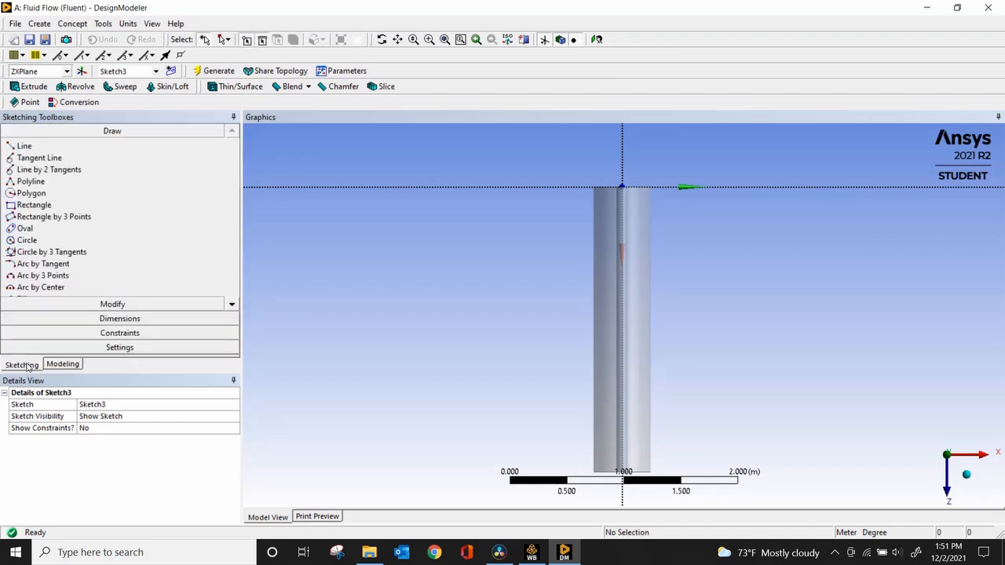
click(45, 240)
scroll(629, 194, down, 1)
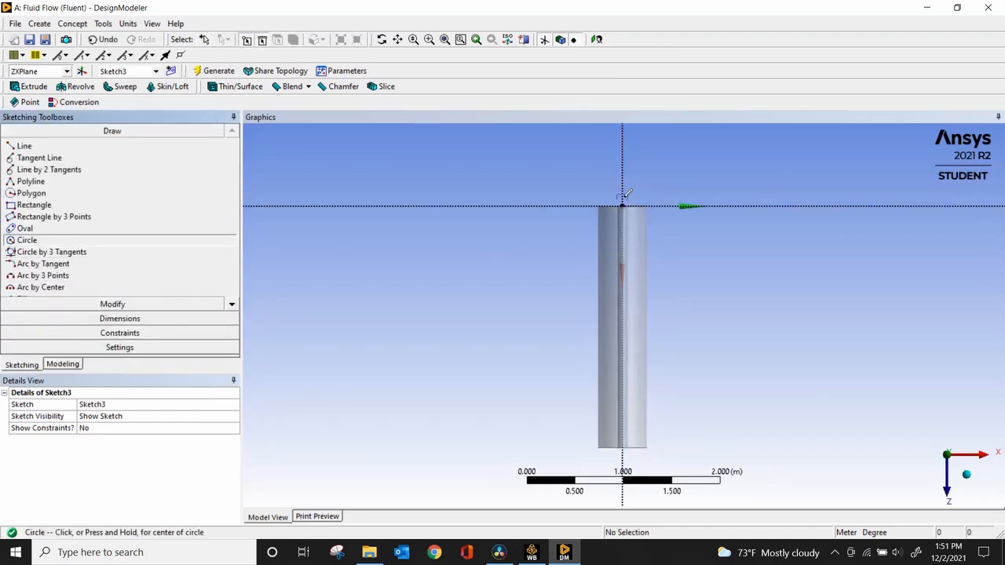
scroll(626, 194, up, 3)
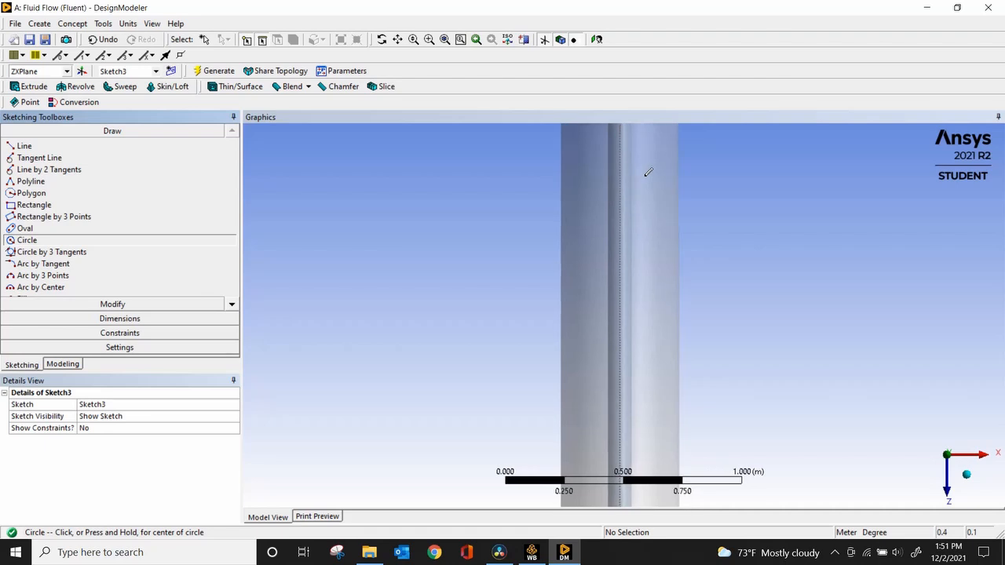
ctrl+middle_drag(644, 215, 634, 314)
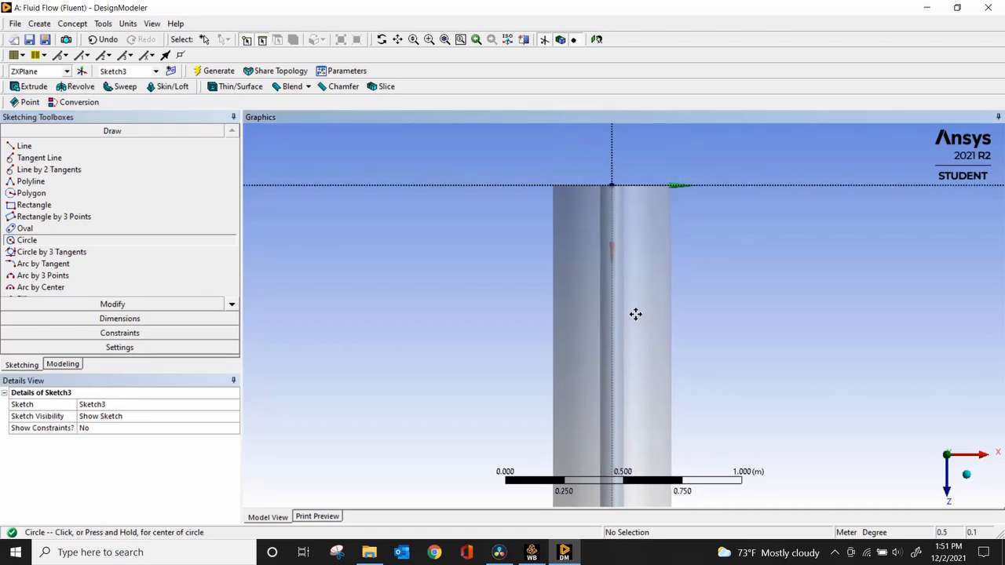
click(612, 209)
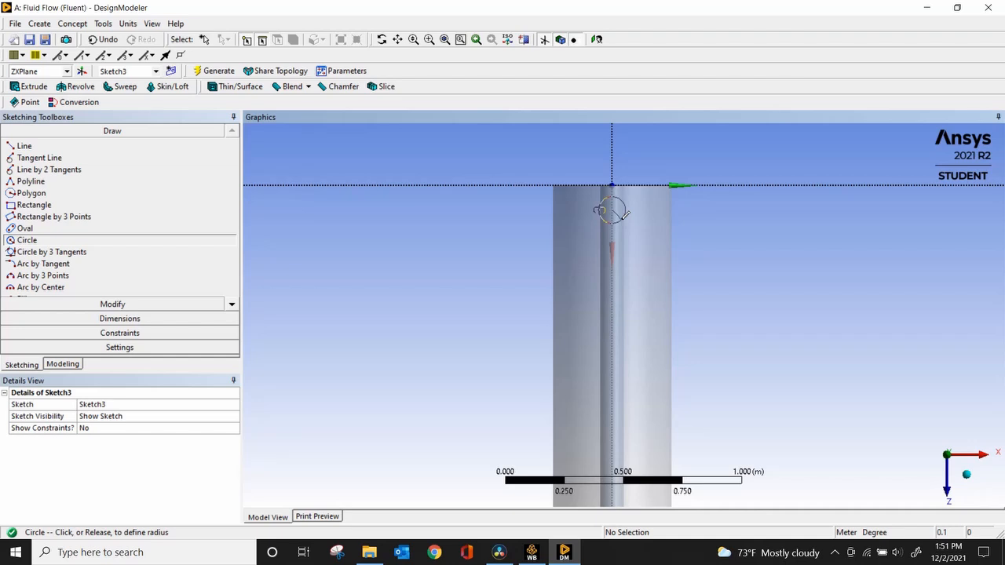
click(625, 213)
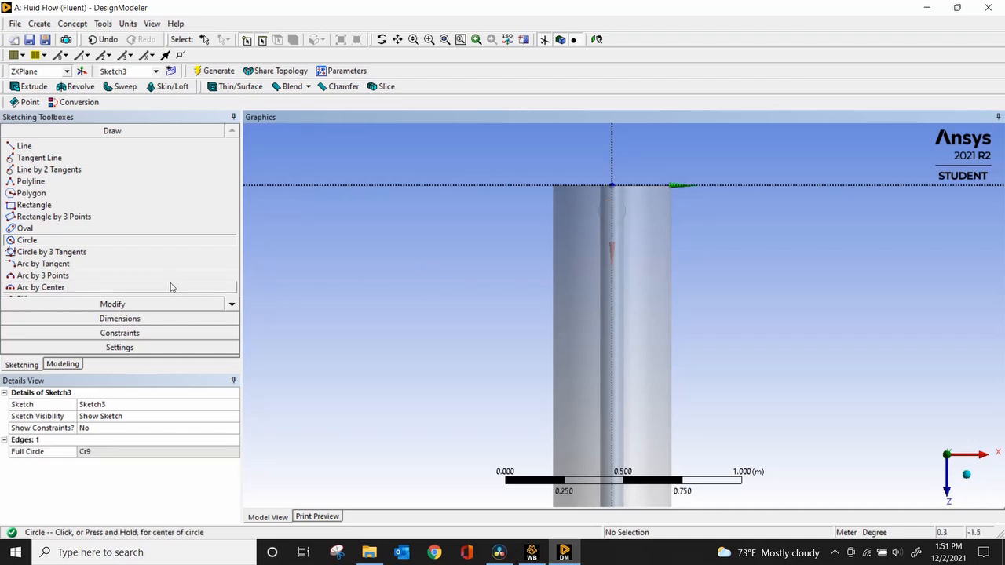
Hide both solid bodies, the outer and the inner cylinder.
click(66, 365)
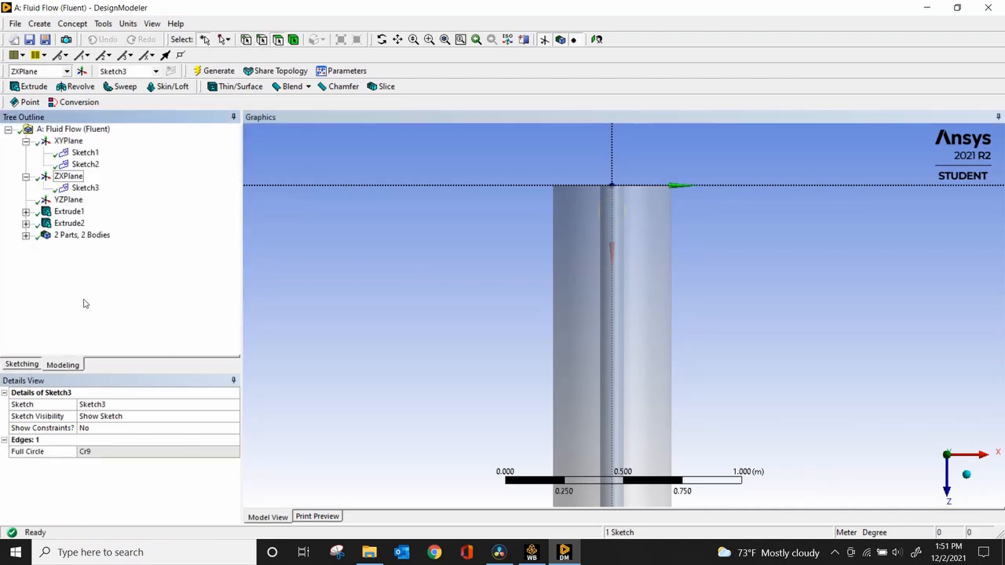
click(26, 235)
click(79, 260)
click(80, 247)
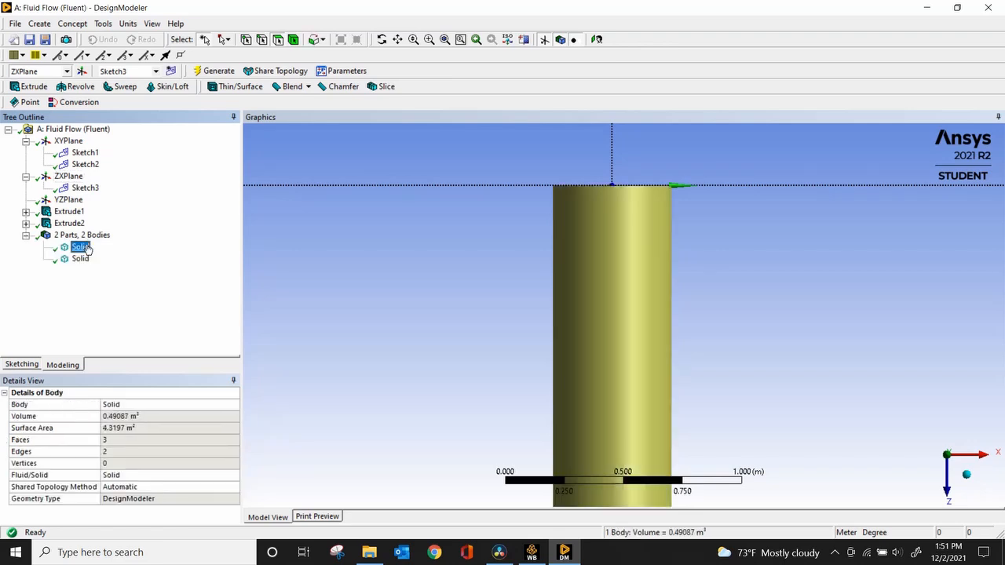
right_click(86, 249)
click(126, 256)
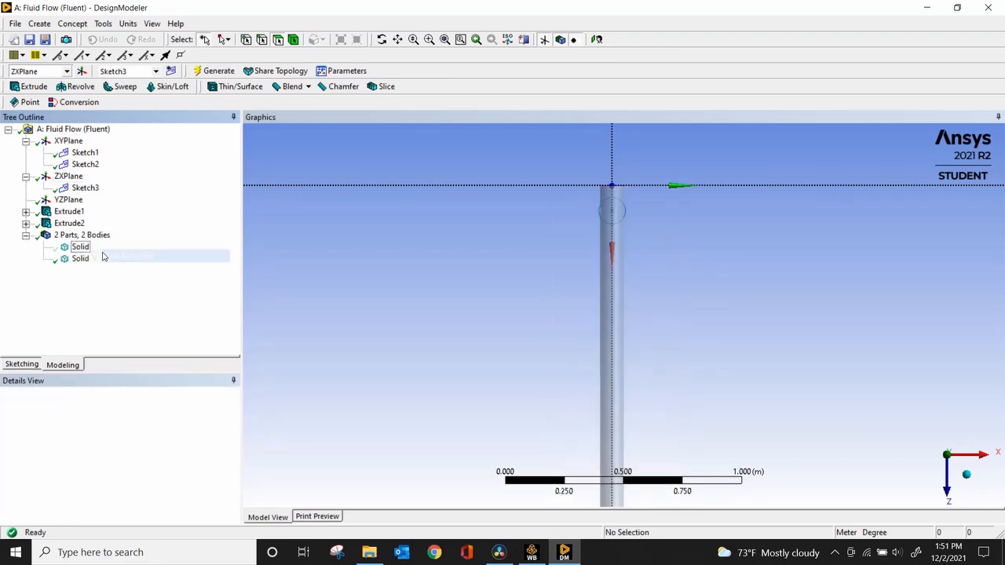
click(79, 260)
right_click(79, 264)
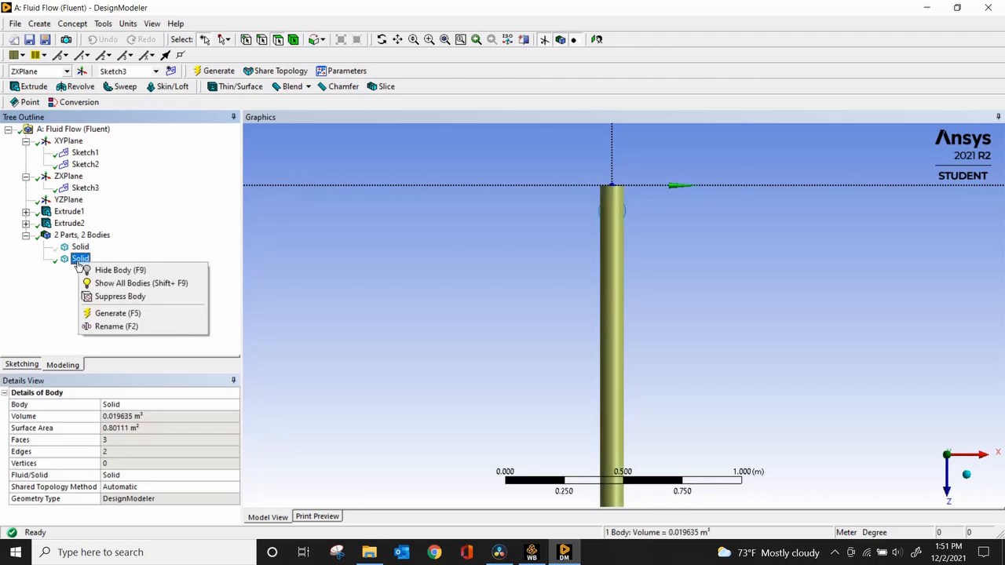
click(97, 271)
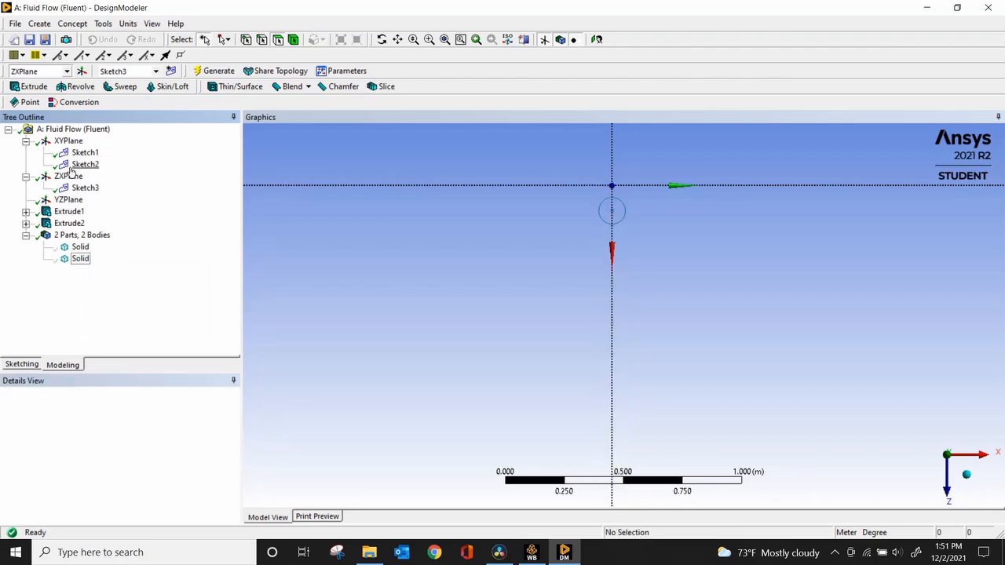
Add a diameter dimension to the circle on the ZX plane.
click(24, 365)
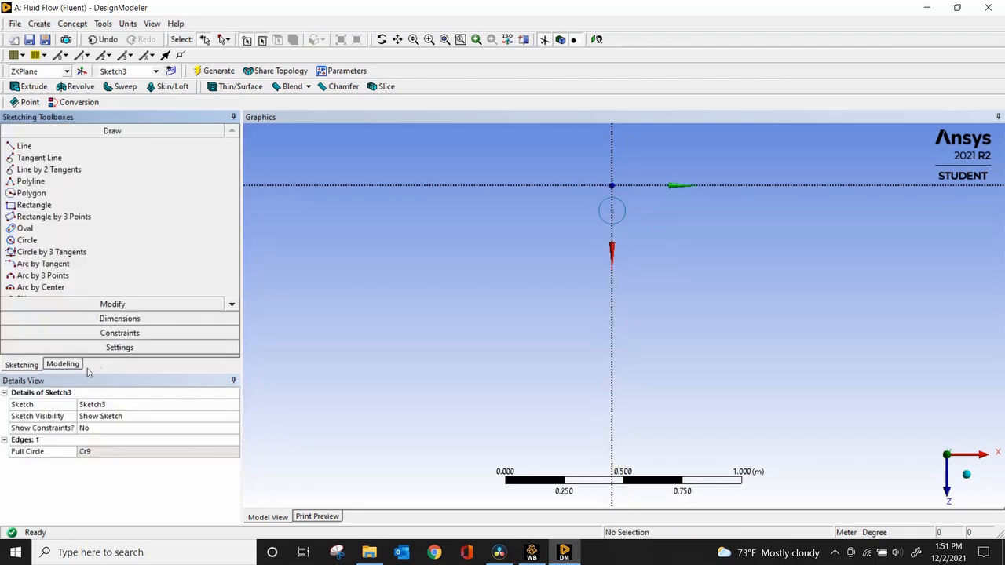
click(149, 318)
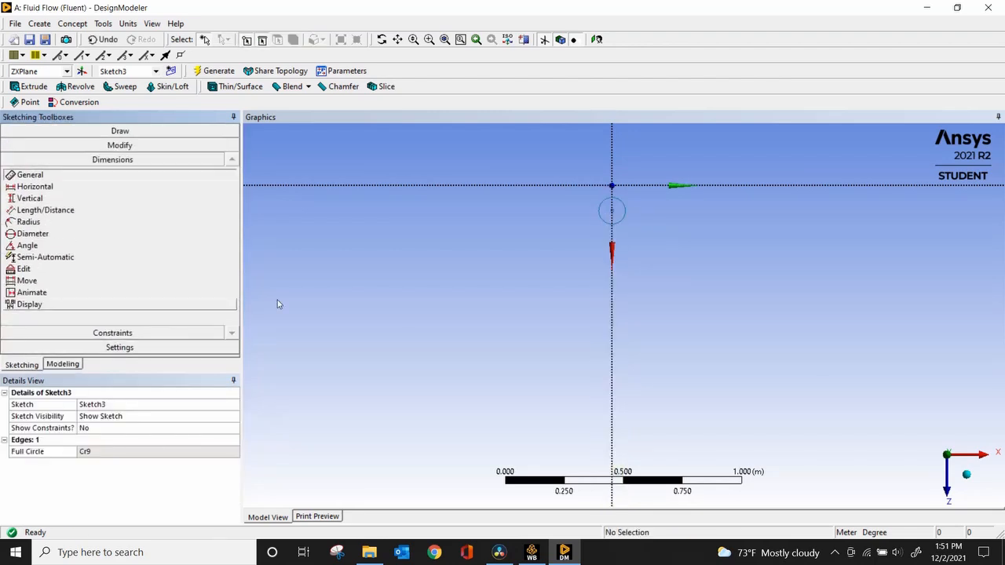
click(623, 219)
click(644, 226)
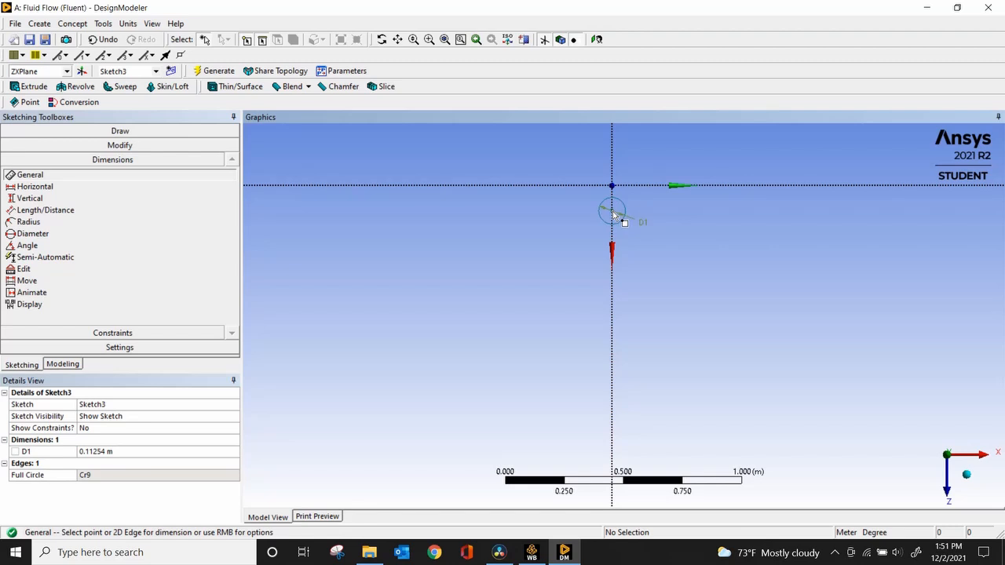
click(622, 197)
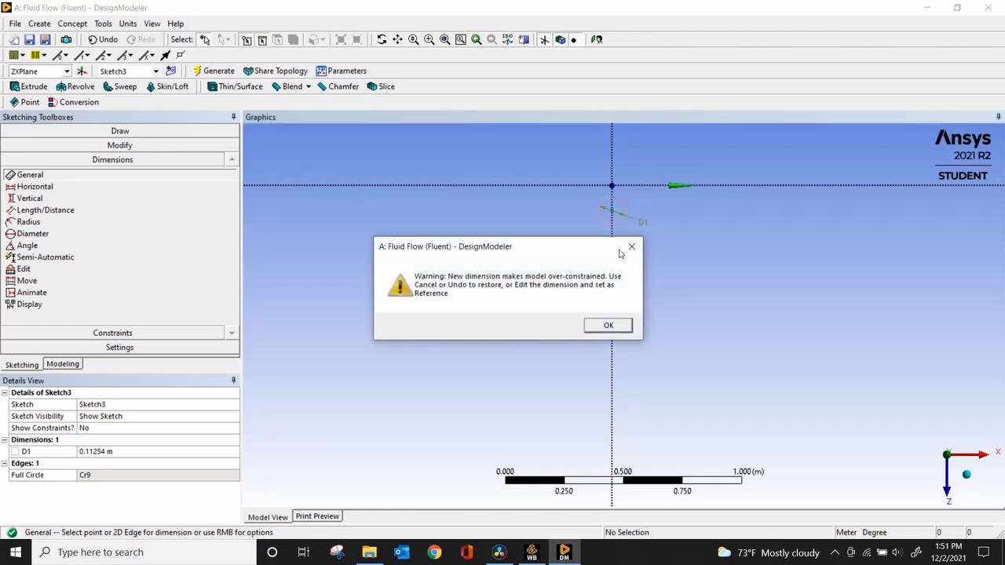
click(606, 325)
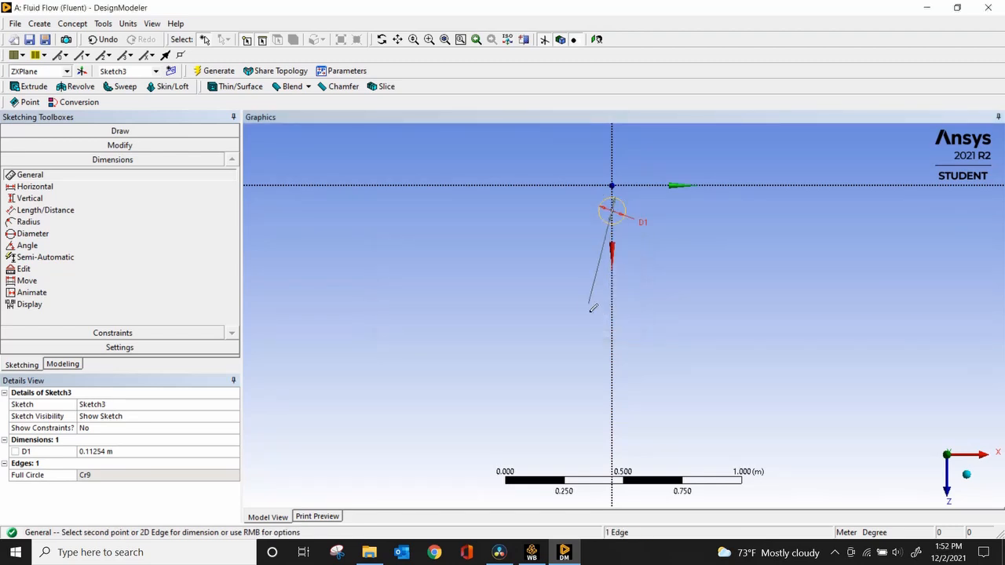
right_click(534, 296)
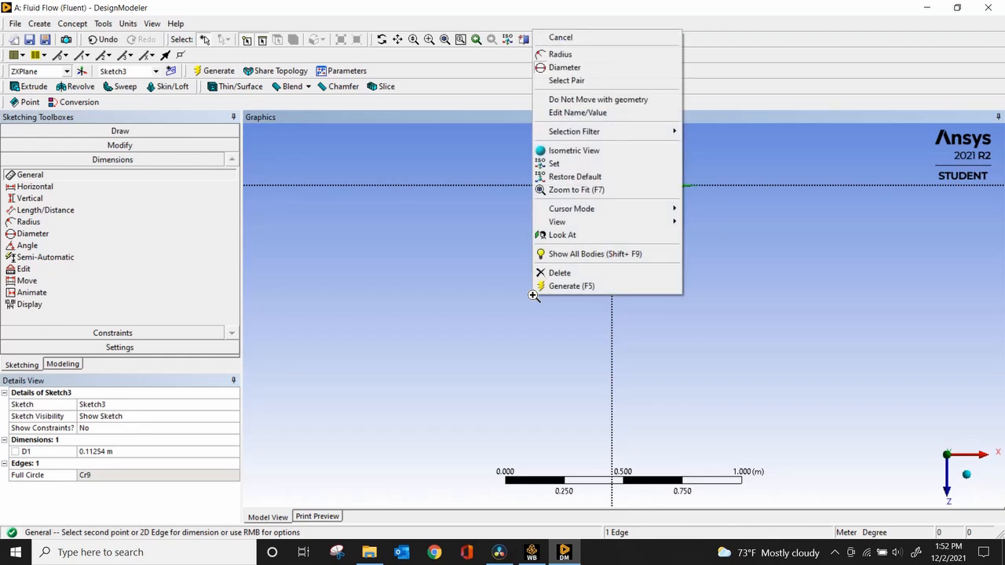
click(560, 37)
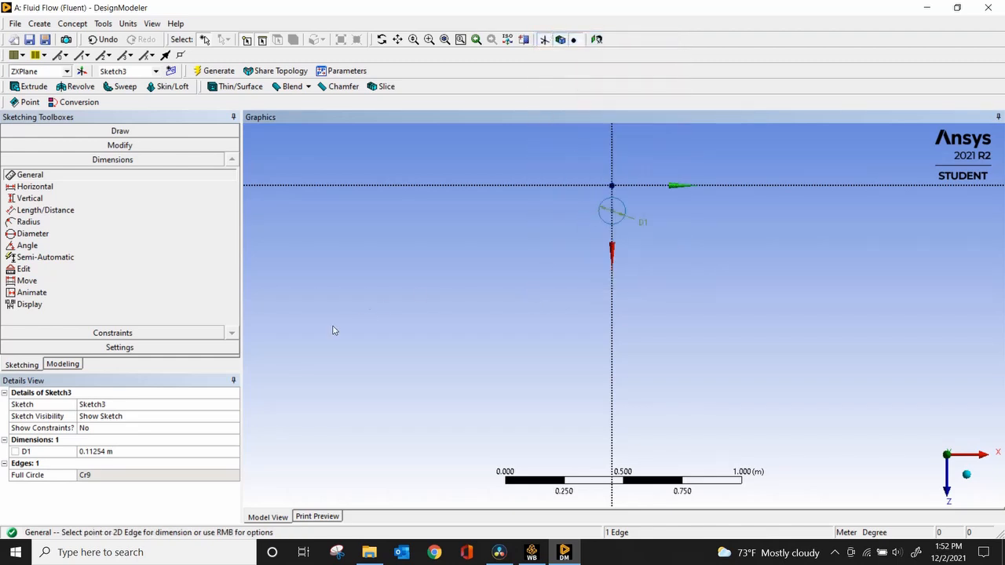
Set the diameter of the ZX-plane circle to 0.1 m.
click(161, 451)
click(157, 451)
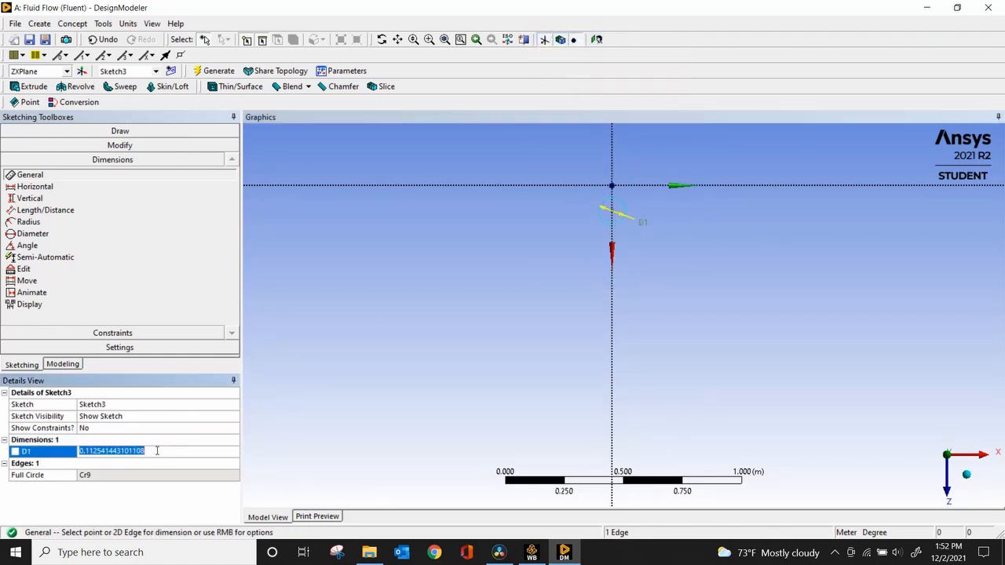
text(0.1)
key(Return)
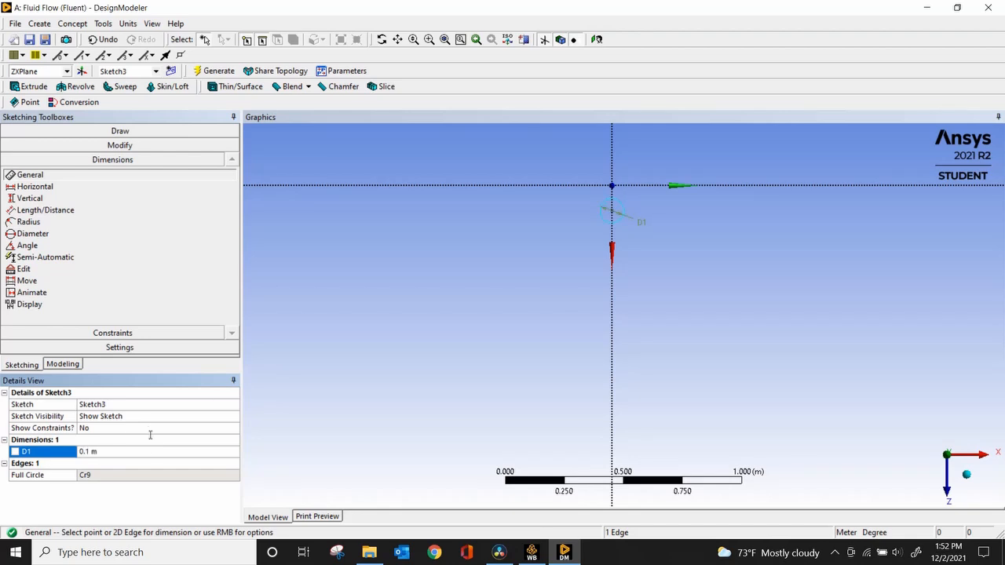
Add a horizontal dimension from the X axis to the near edge of the ZX-plane circle and set it to 0.05 m.
click(63, 191)
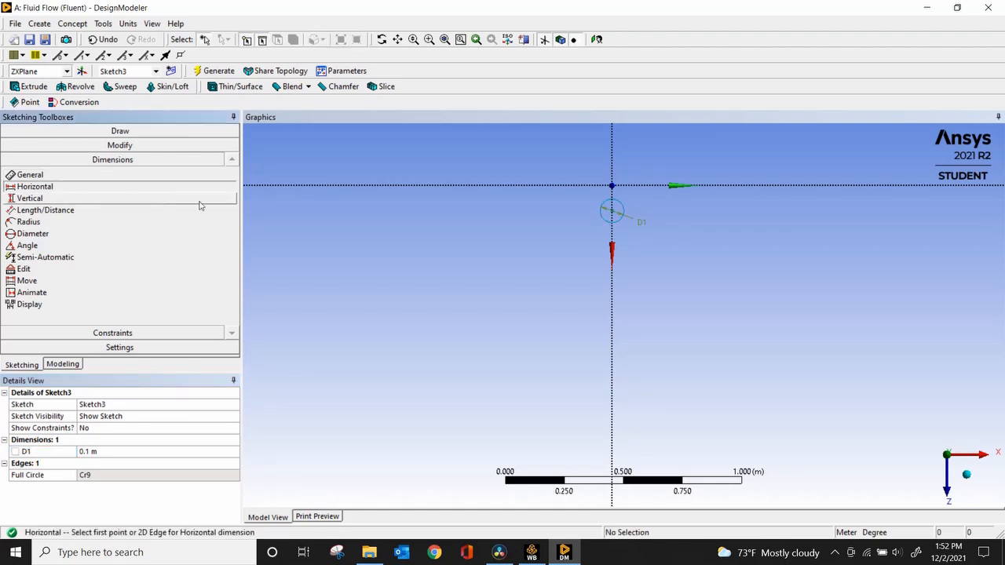
click(610, 212)
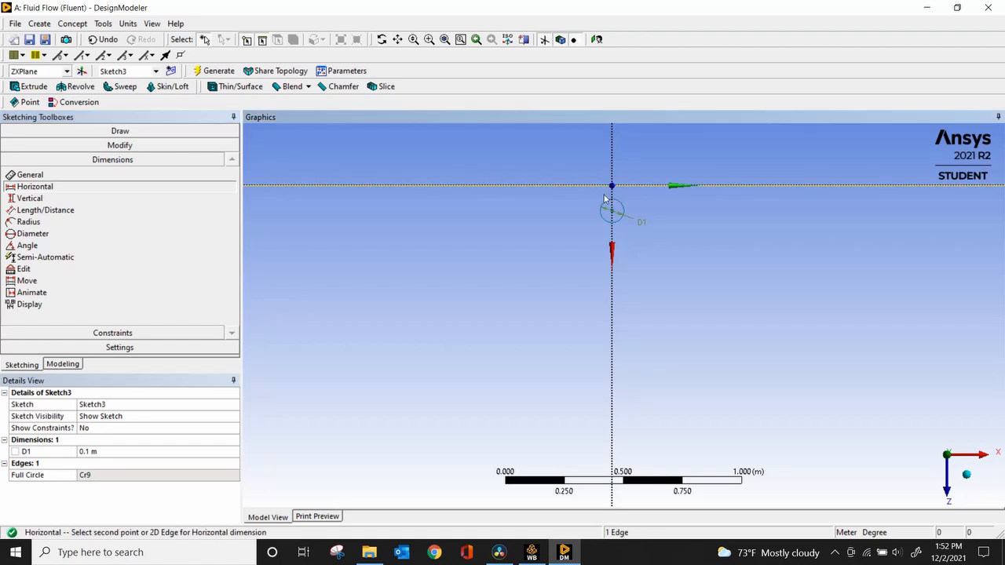
click(608, 210)
click(559, 203)
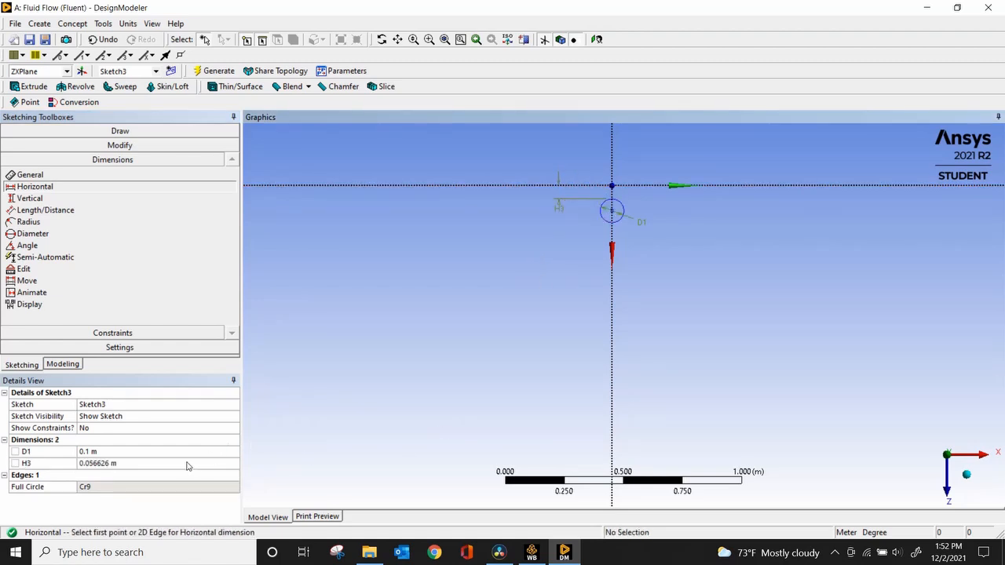
click(187, 464)
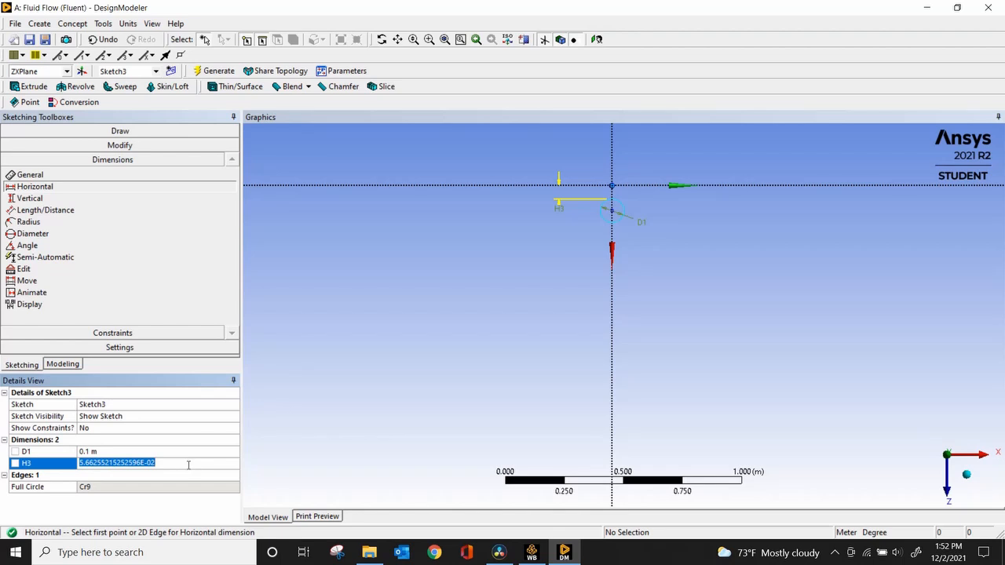
text(0.05)
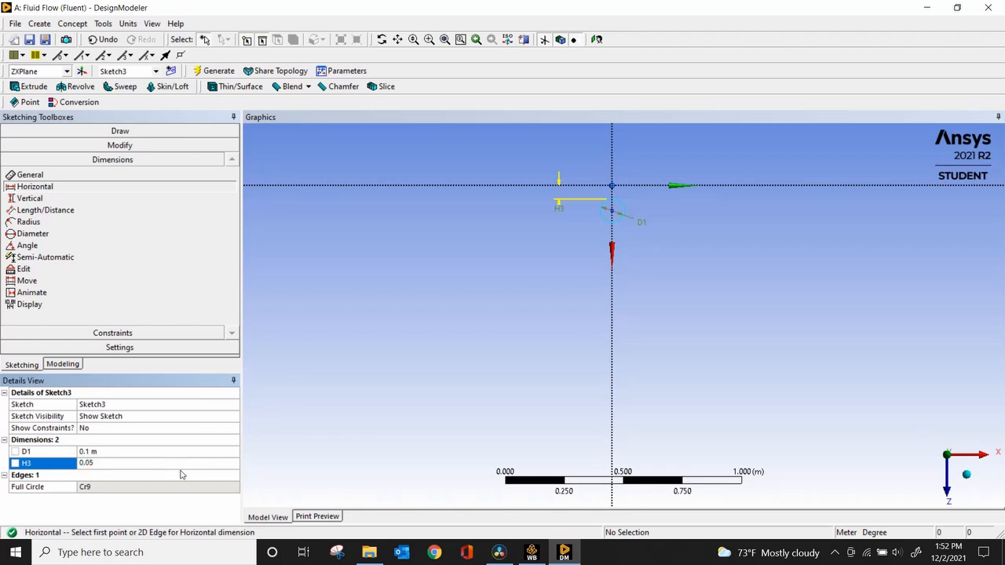
key(Return)
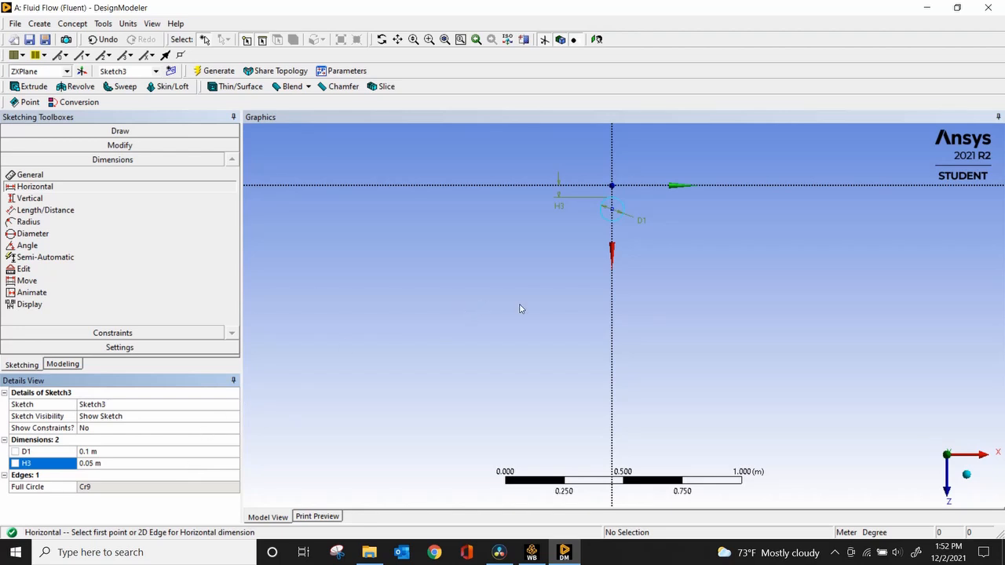
Set up an extrusion of Sketch3, the circle on the ZX plane, using the Add Frozen operation.
scroll(673, 287, down, 4)
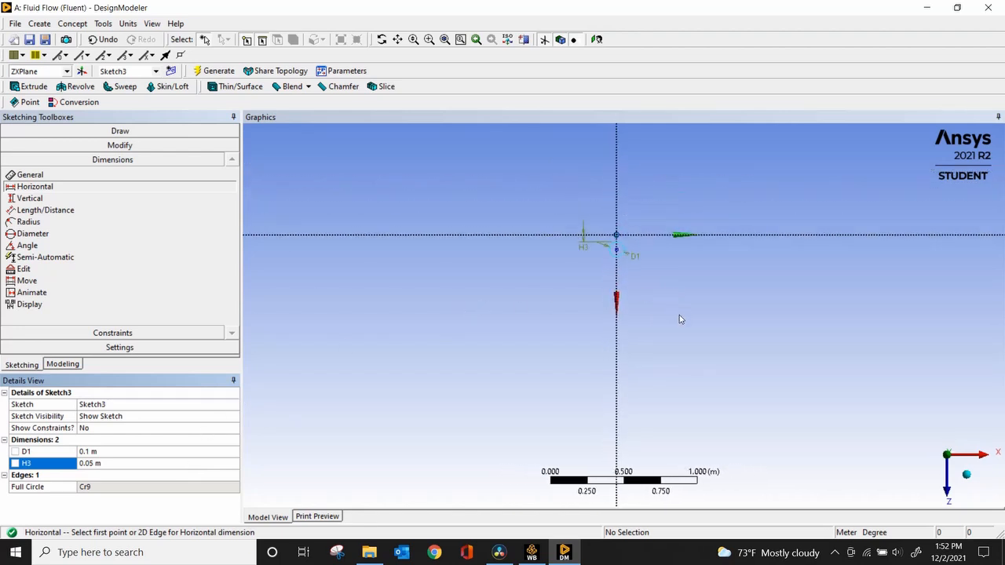
ctrl+middle_drag(681, 346, 636, 255)
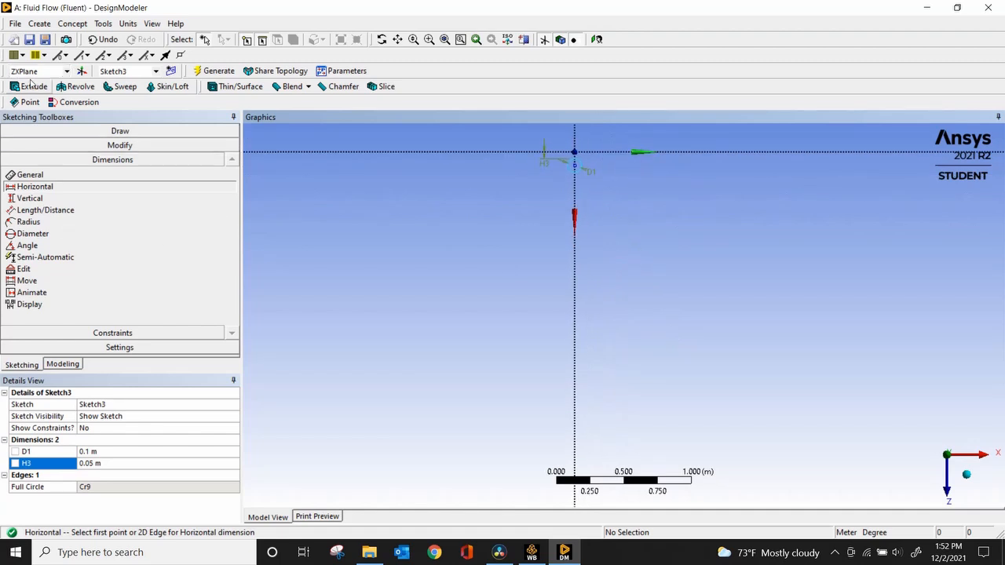
click(30, 87)
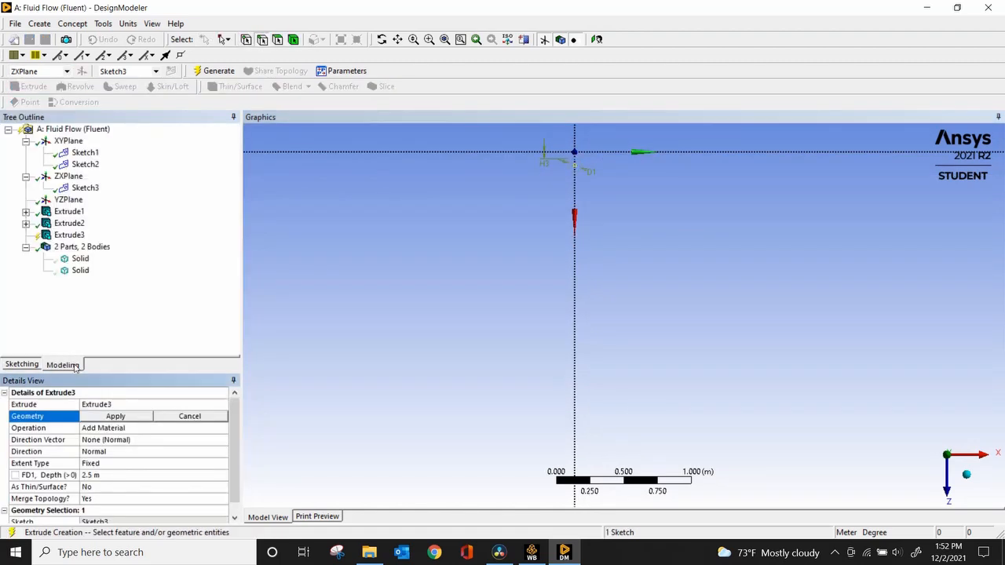
click(84, 189)
click(110, 416)
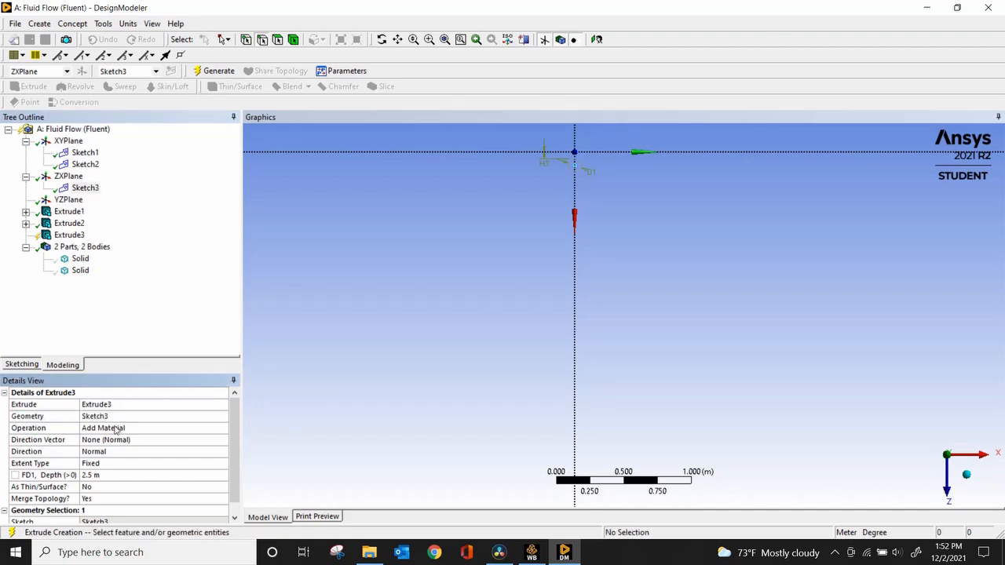
click(116, 430)
click(223, 429)
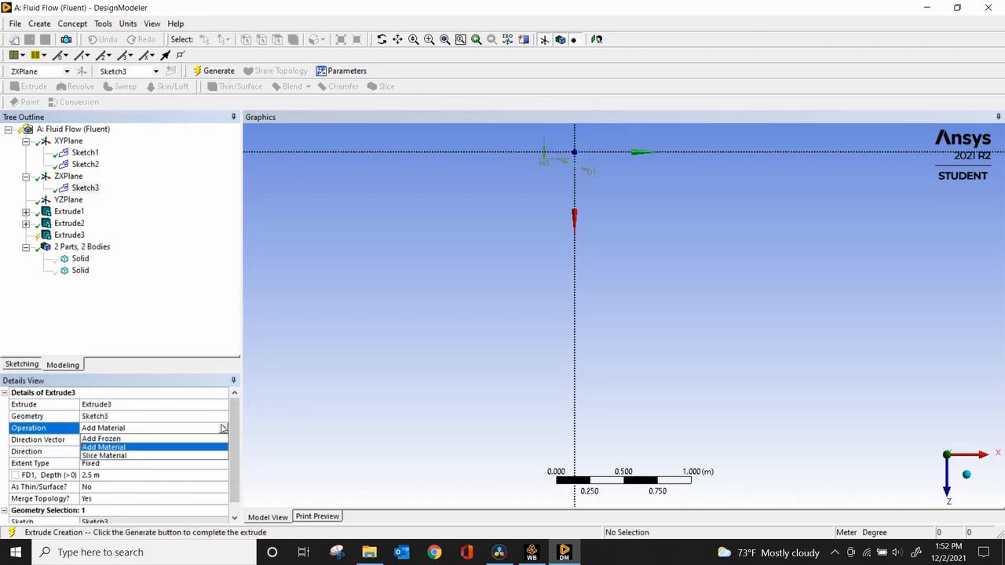
click(206, 440)
Set the extrusion depth of the ZX-plane circle to 0.5 m and generate the body.
click(124, 477)
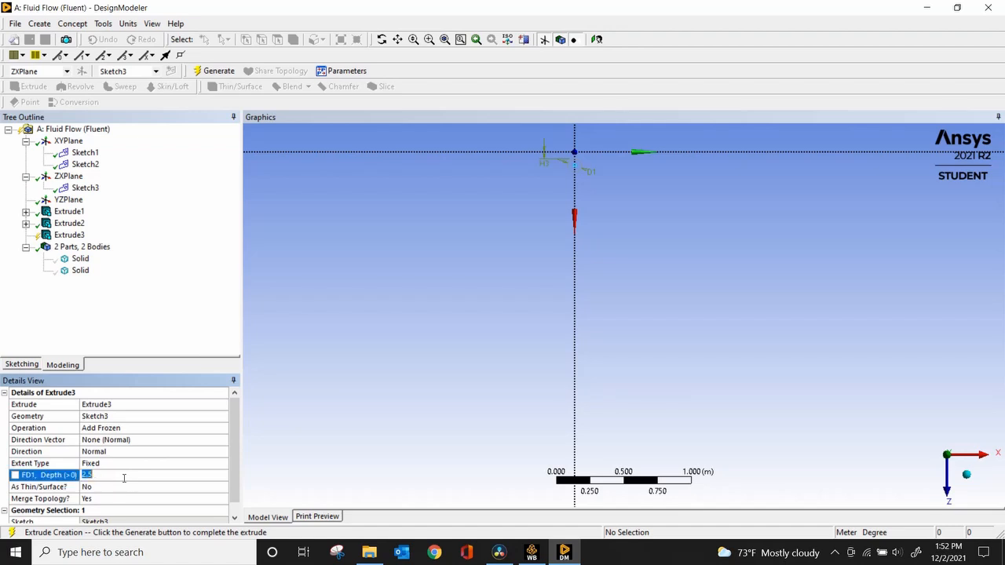
text(.5)
key(Return)
middle_drag(628, 344, 596, 271)
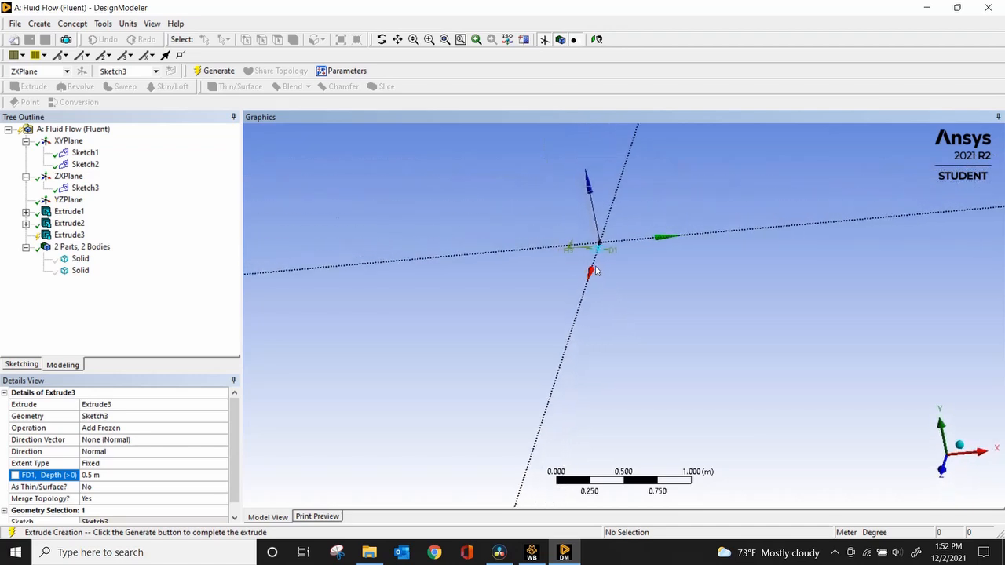
click(31, 366)
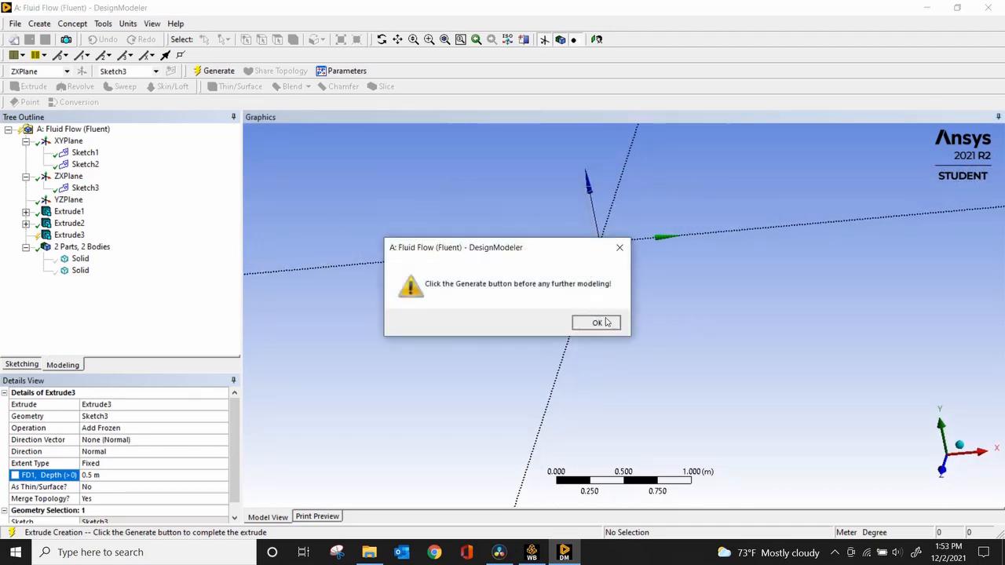
click(599, 323)
click(220, 72)
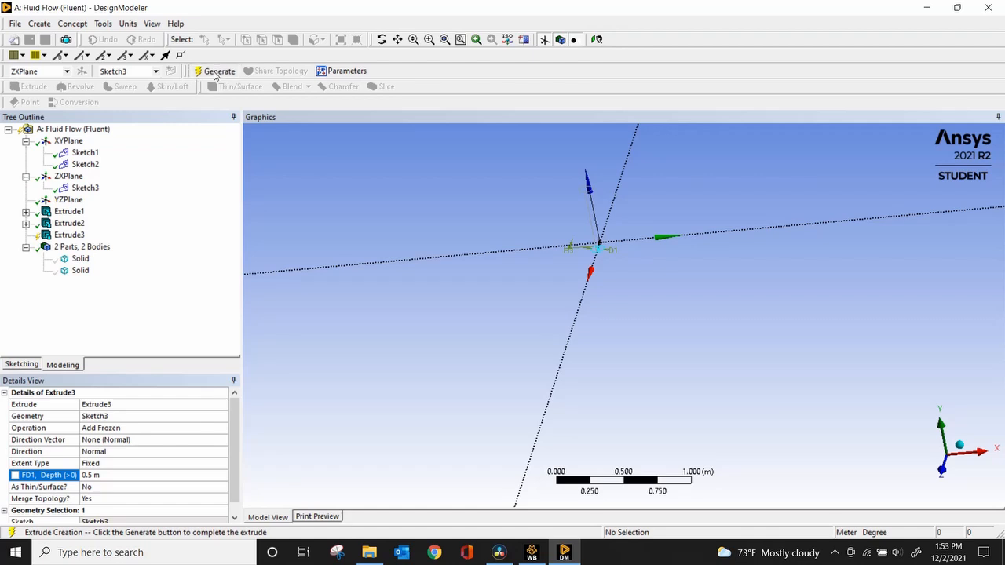
click(24, 364)
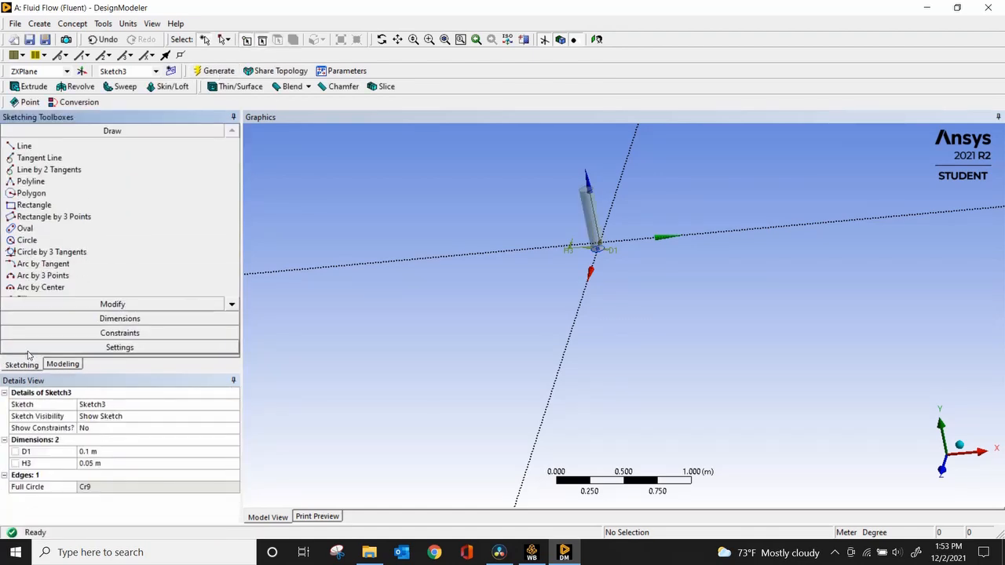
click(84, 363)
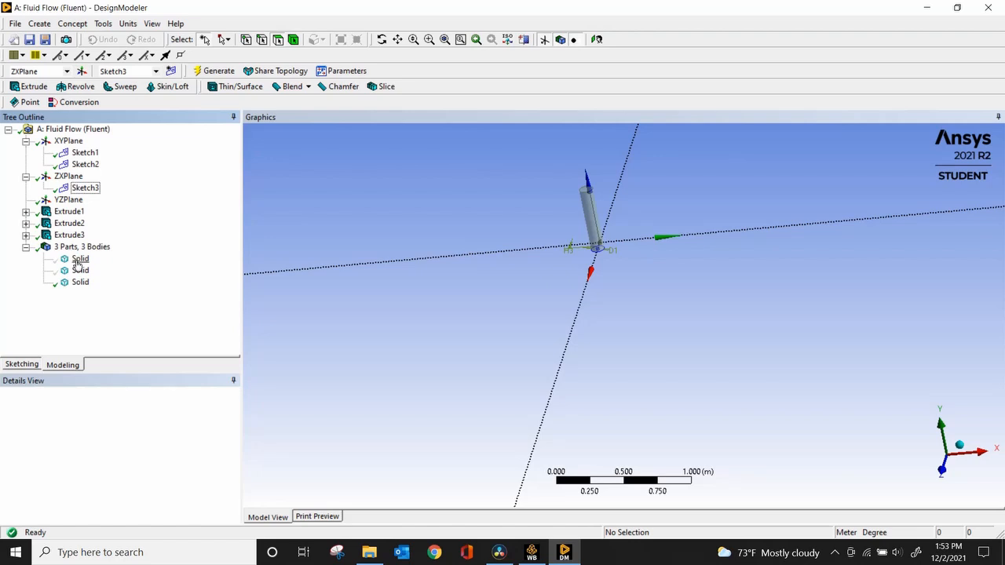
right_click(79, 261)
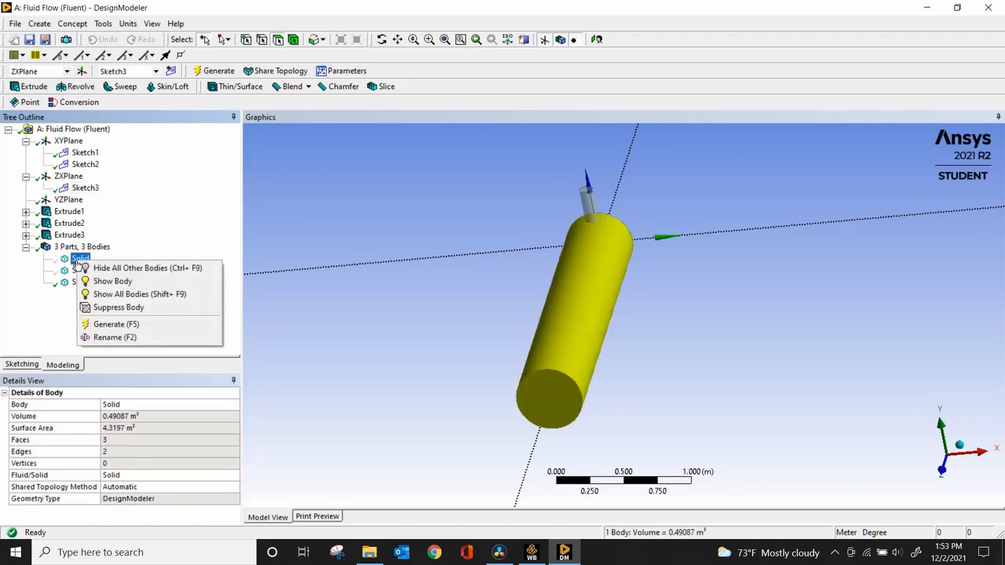
click(152, 243)
Create a new sketch on the ZX plane and draw a circle about 0.14 m in diameter on the Z axis, about 1.2 m from the origin.
click(68, 177)
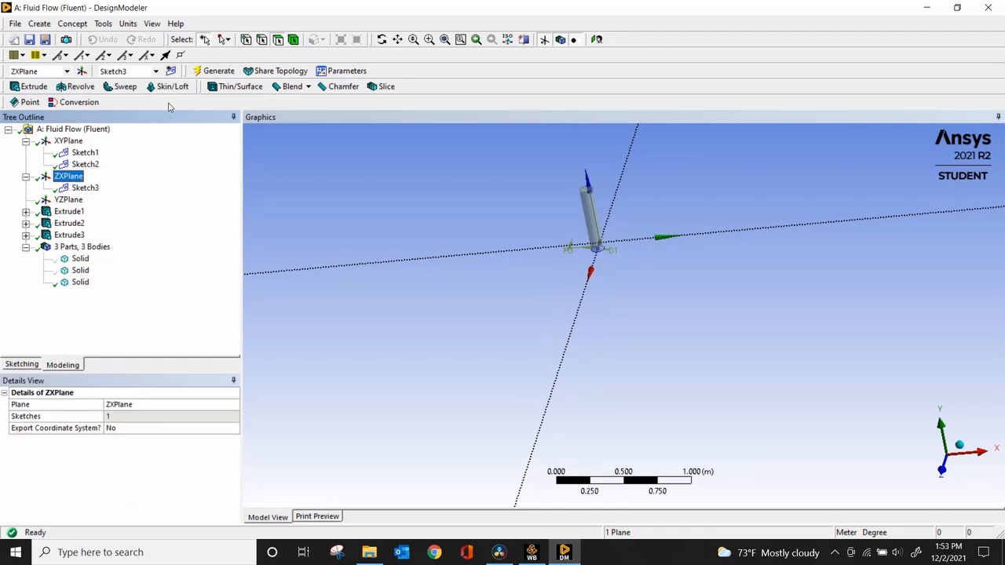
click(171, 70)
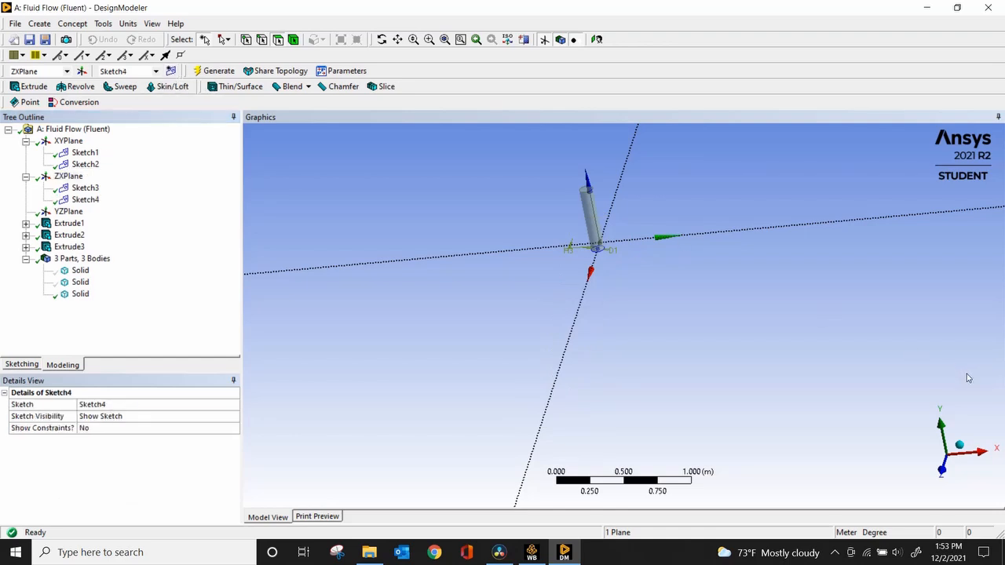
click(945, 429)
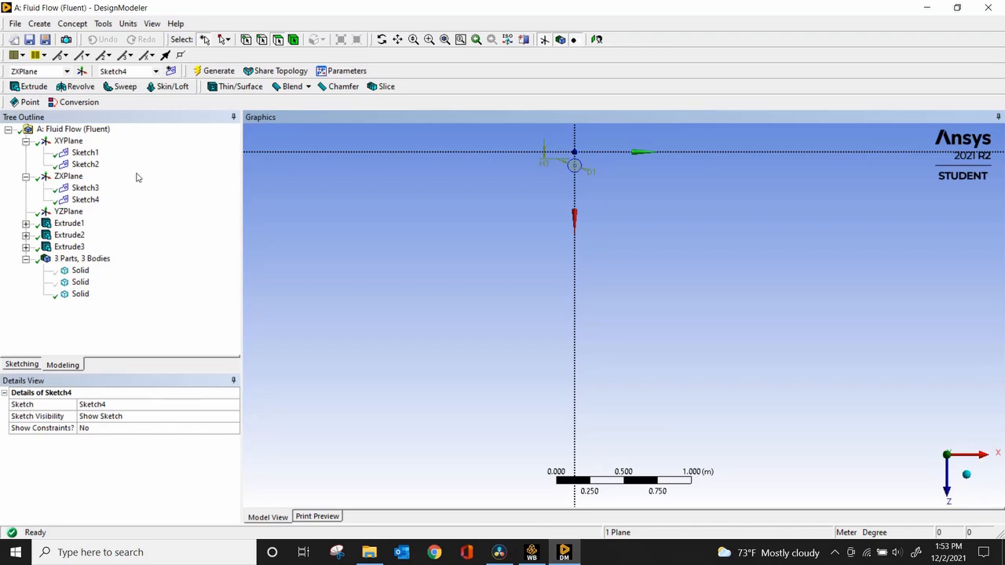
click(31, 365)
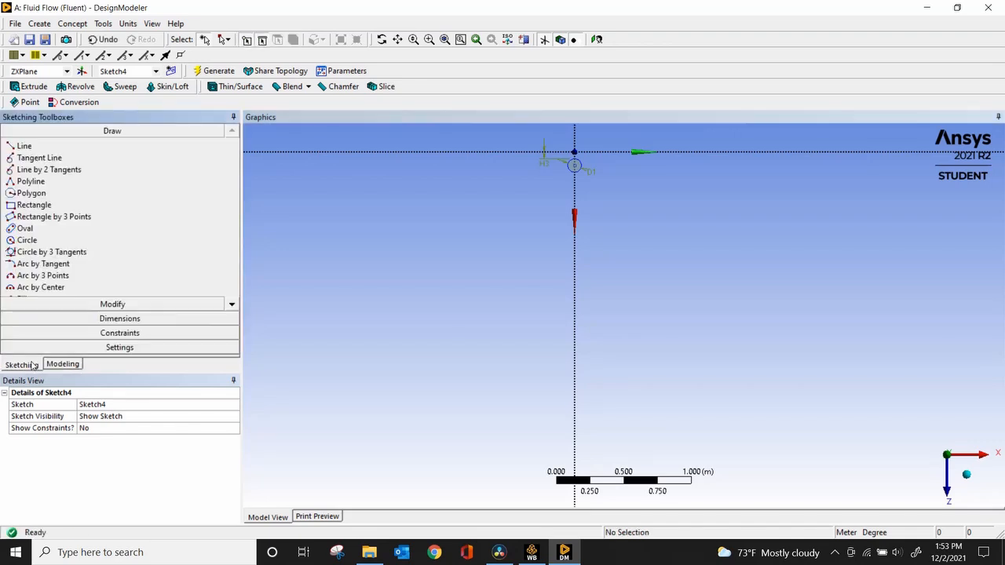
click(35, 240)
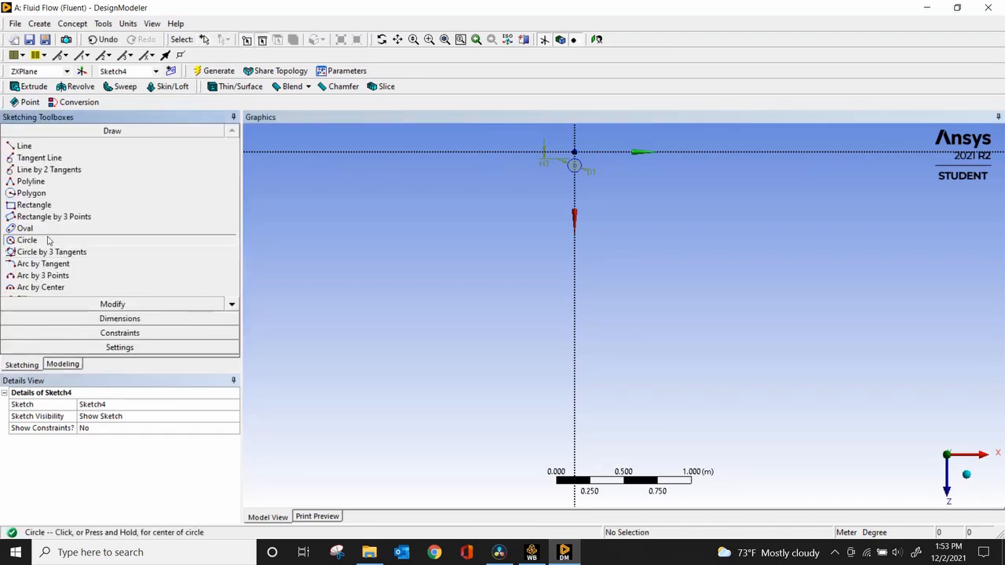
click(575, 308)
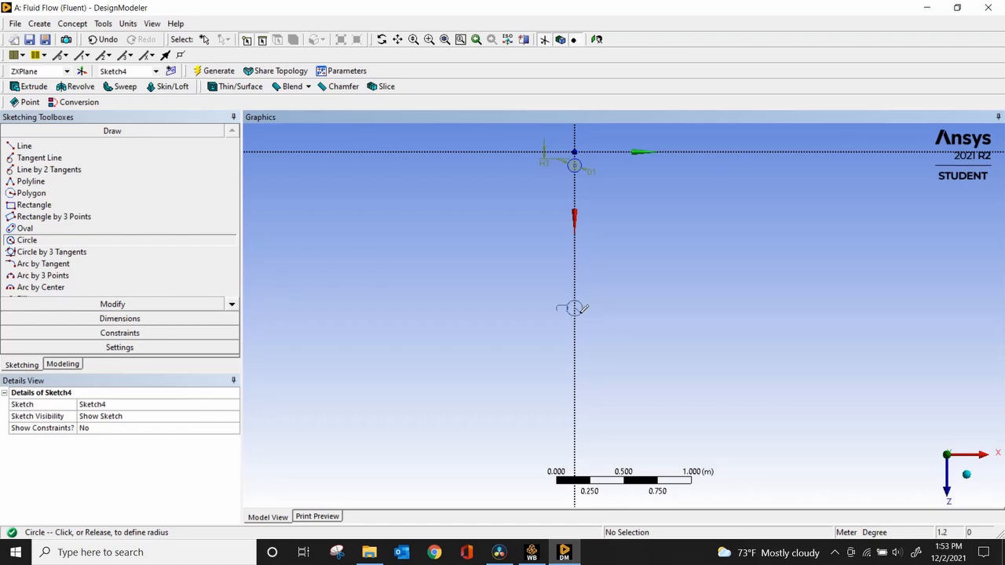
click(583, 308)
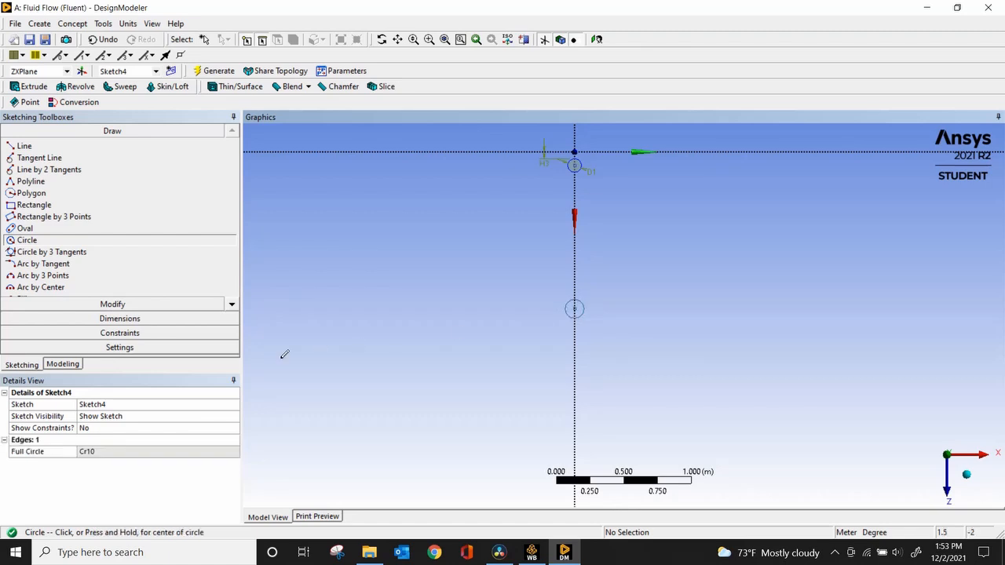
Dimension the diameter of the new circle and set it to 0.1 m.
click(120, 319)
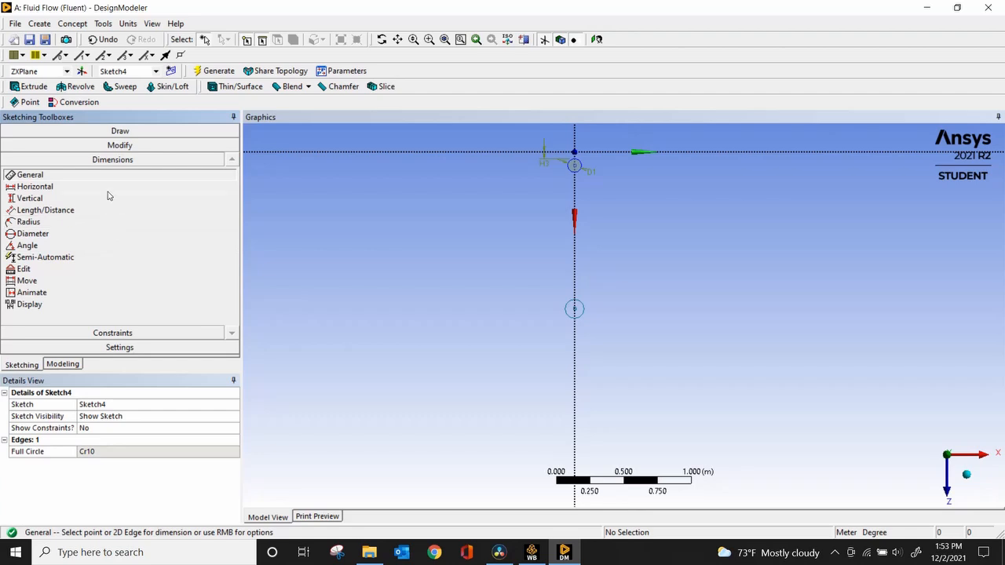
click(582, 318)
click(579, 335)
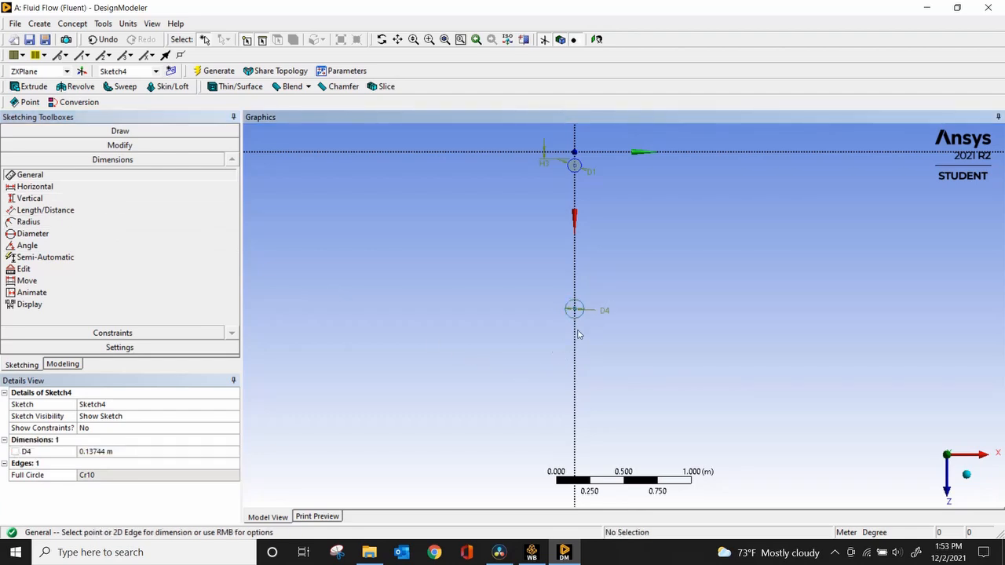
click(135, 452)
text(0)
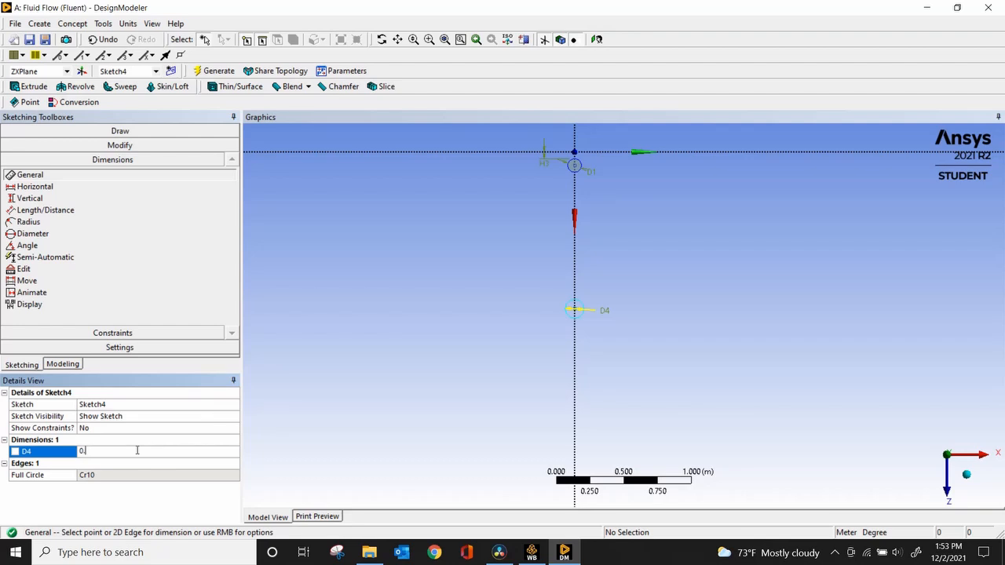
text(.1)
key(Return)
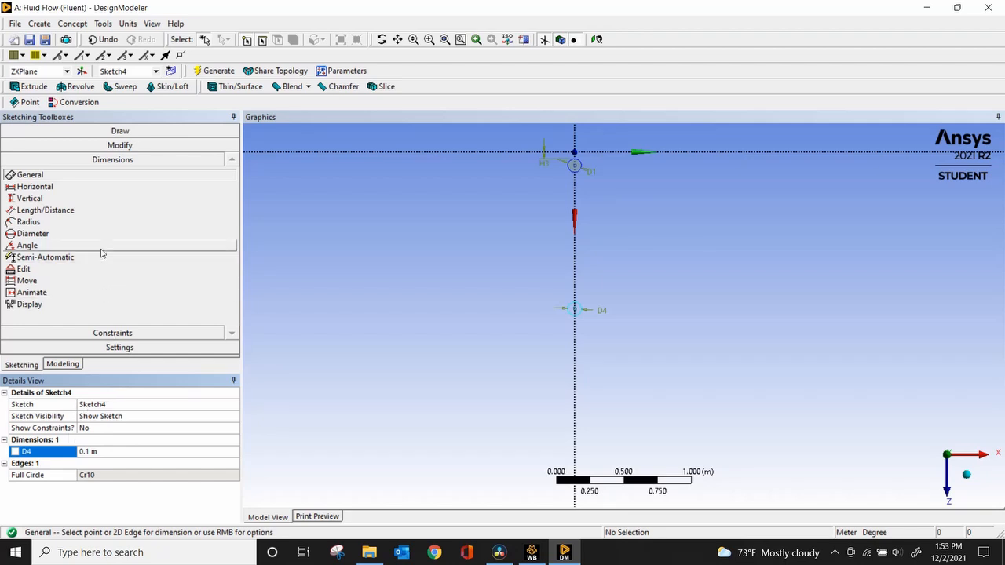
Add a horizontal dimension from the X axis to the near edge of the second circle and set it to 2.35 m.
click(108, 189)
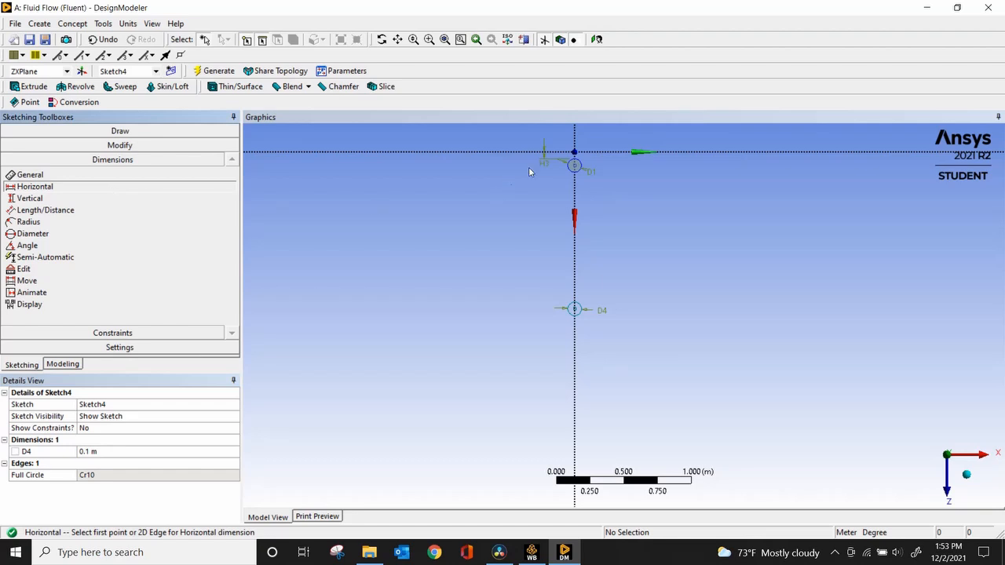
click(592, 152)
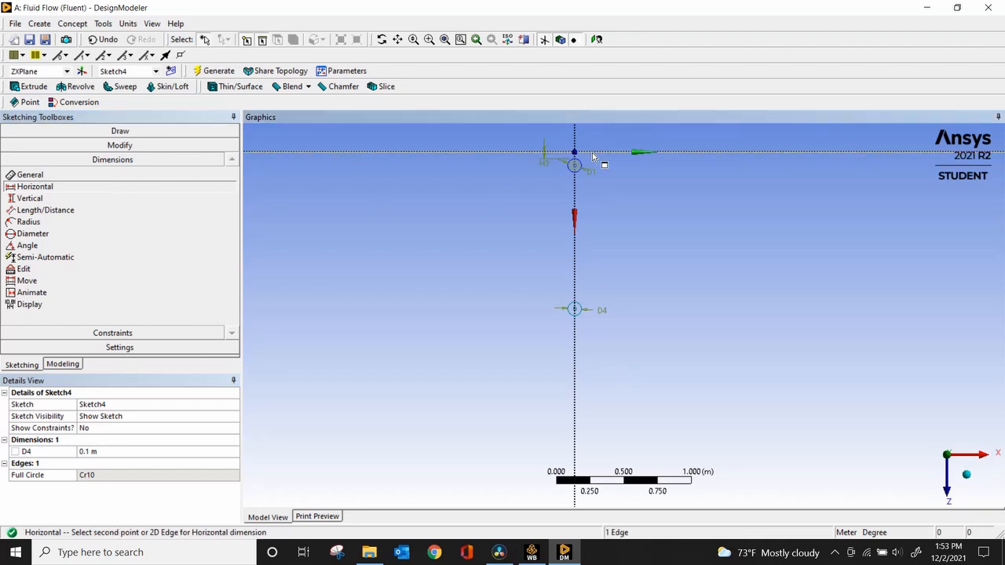
click(574, 309)
click(530, 289)
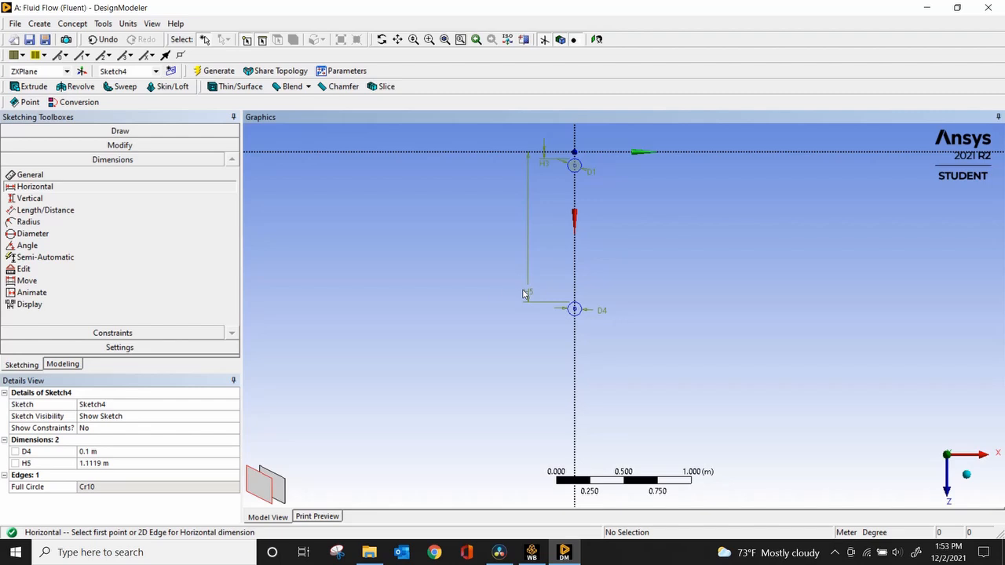
click(140, 463)
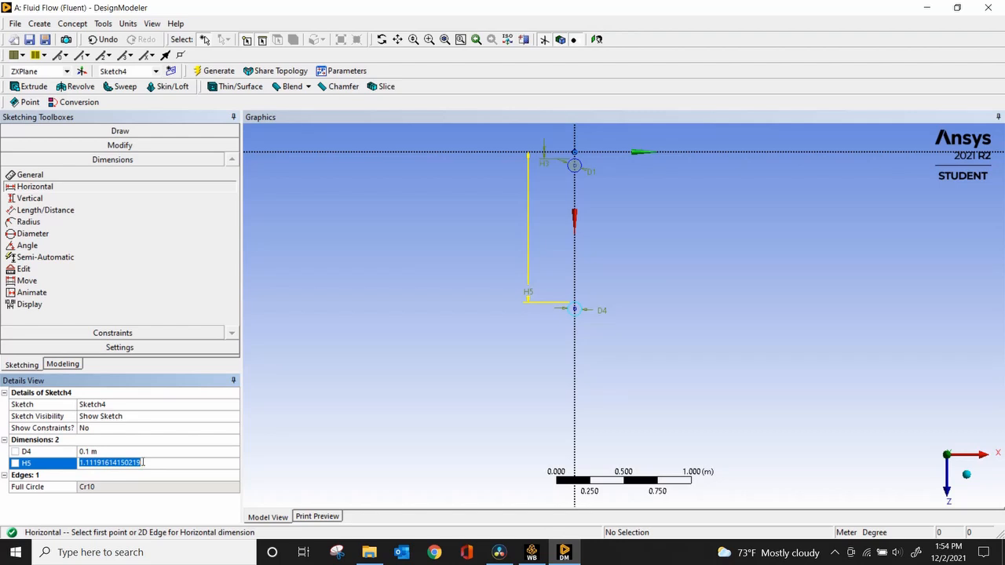
text(2.)
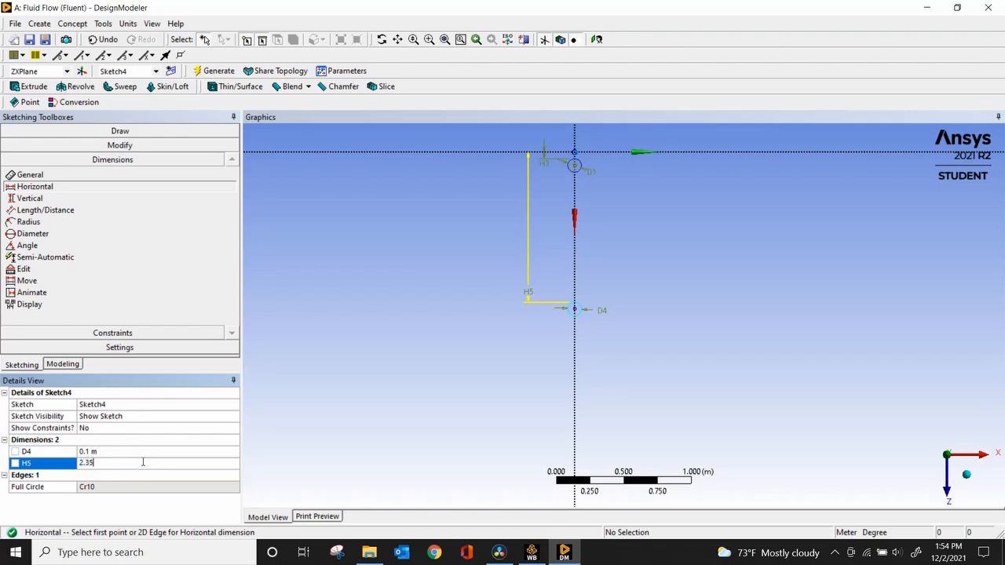
text(35)
key(Return)
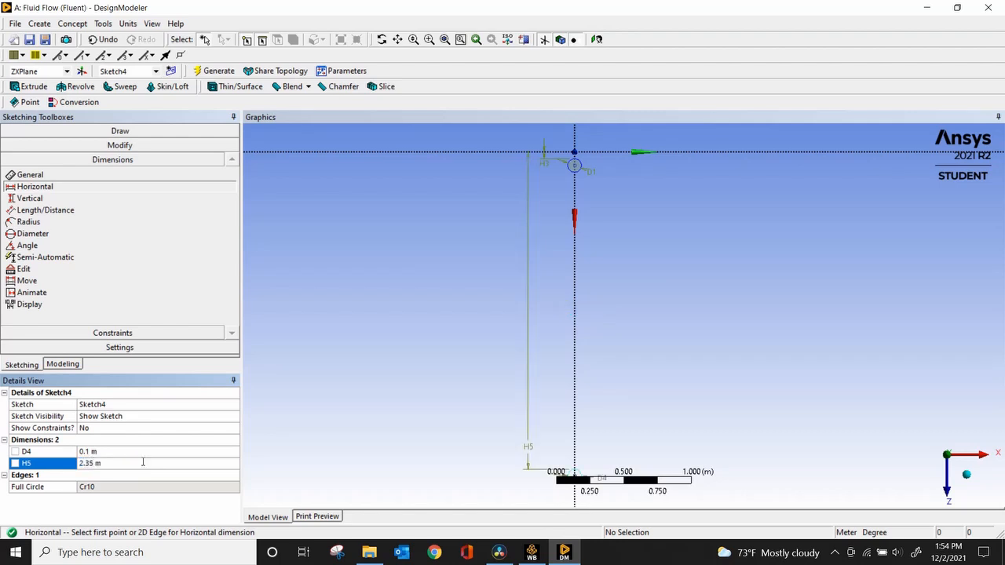
Set up an extrusion of Sketch4, the second pipe circle on the ZX plane, with the Add Frozen operation.
scroll(617, 382, down, 3)
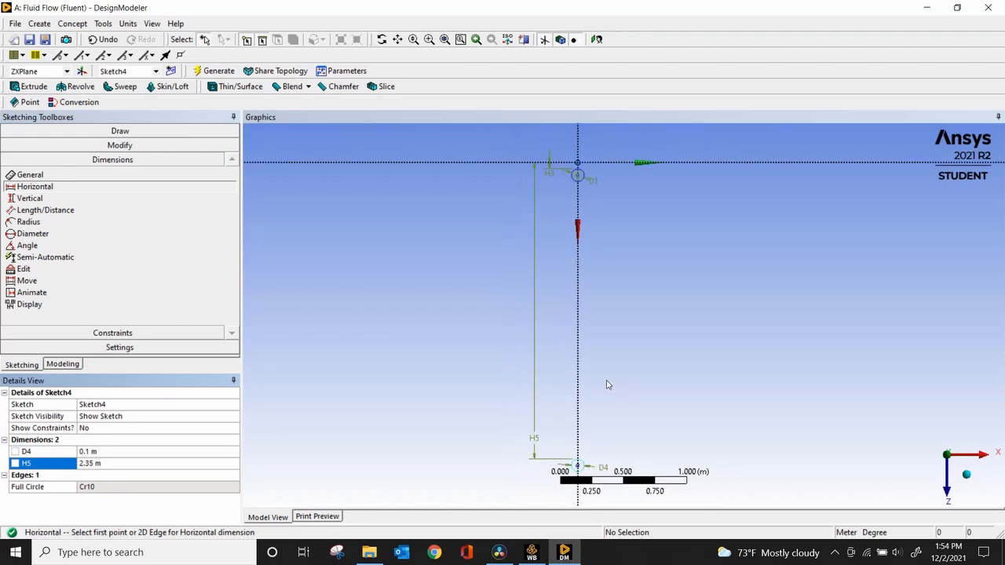
click(27, 87)
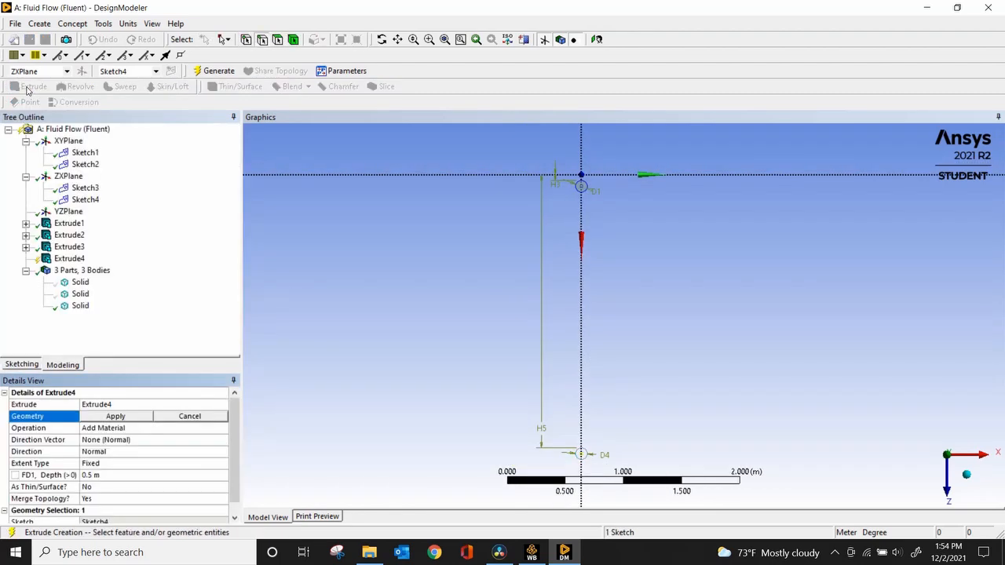
click(91, 202)
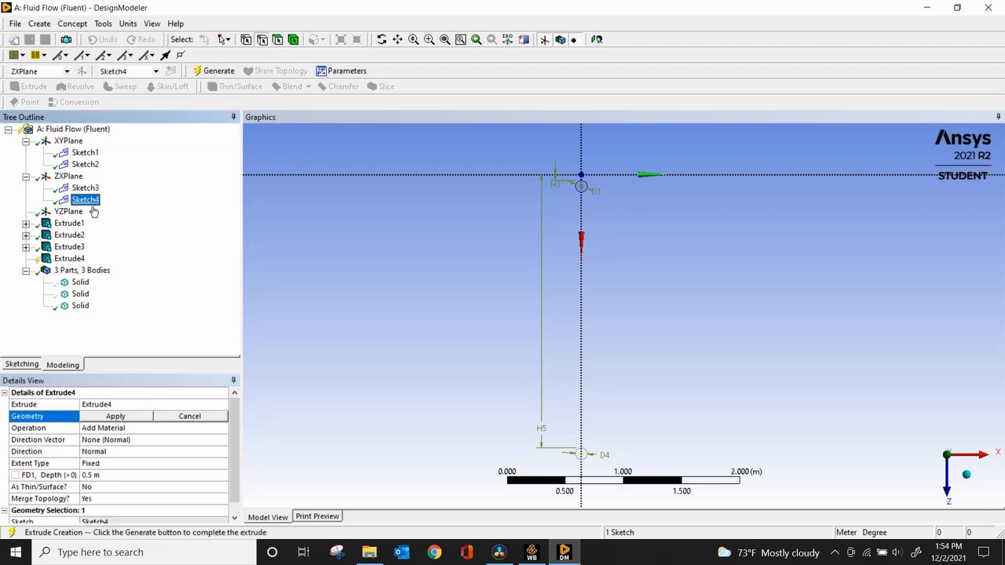
click(115, 417)
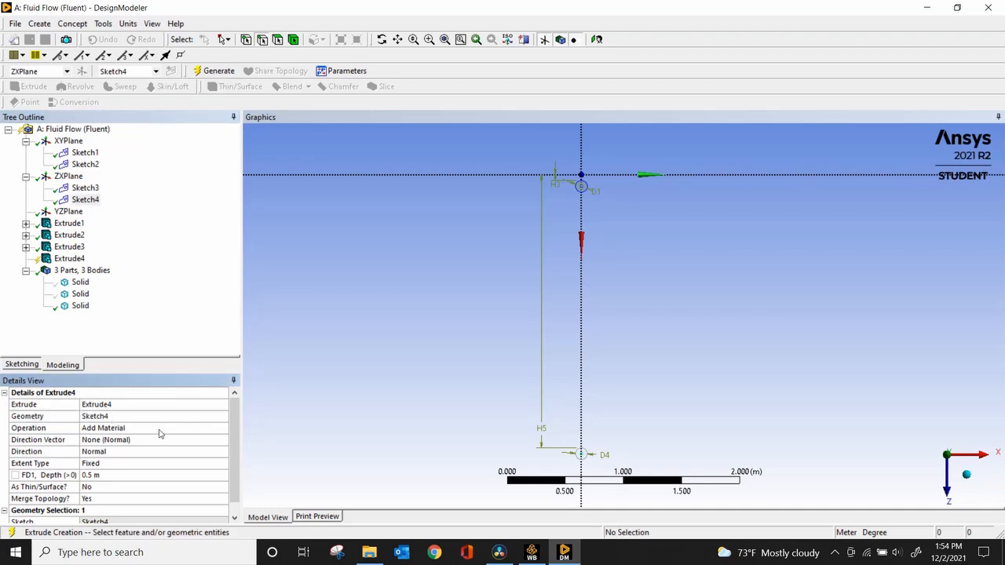
click(159, 430)
click(222, 429)
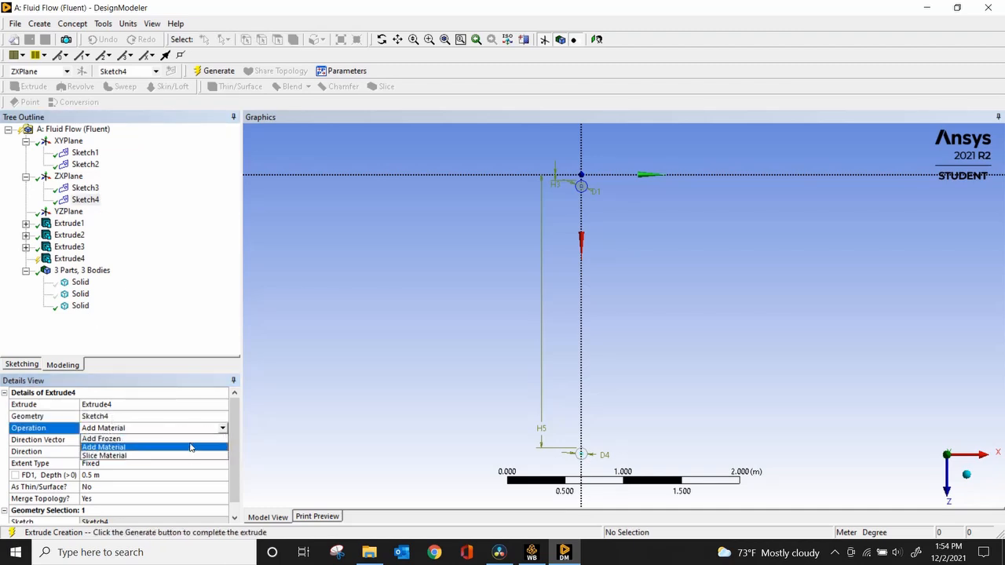
click(188, 439)
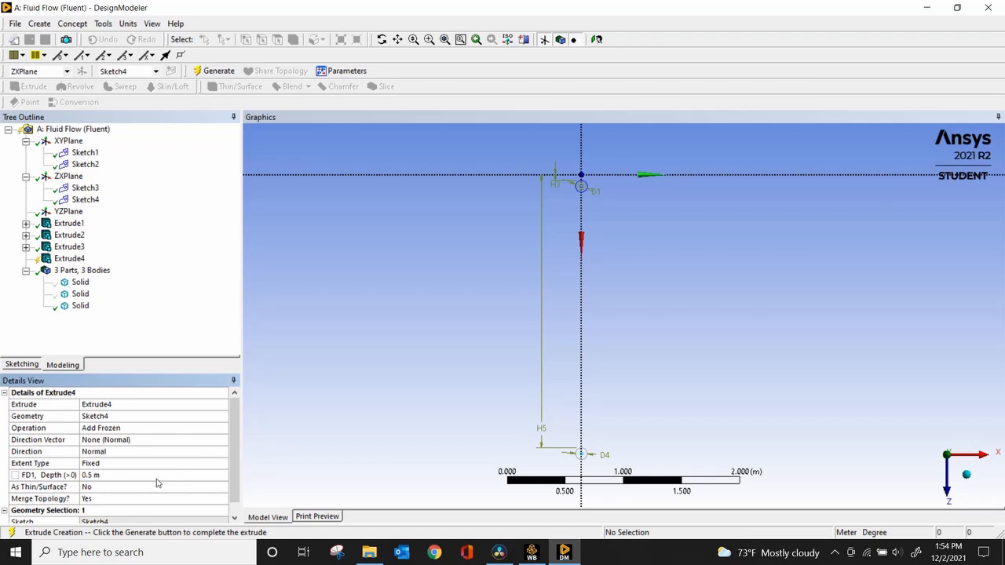
Reverse the extrusion direction of the second pipe and generate its 0.5 m long body.
middle_drag(740, 420, 681, 370)
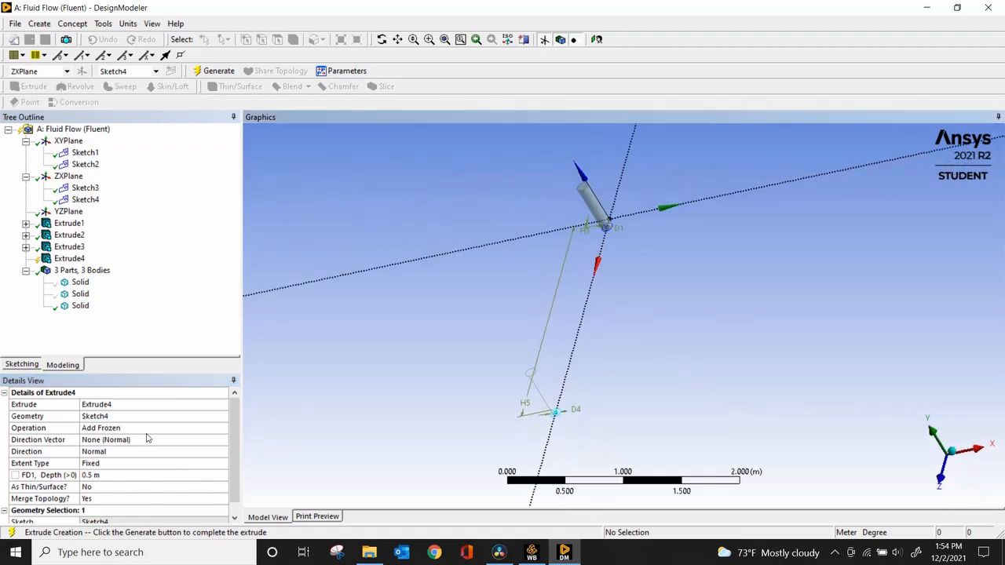
click(141, 455)
click(223, 451)
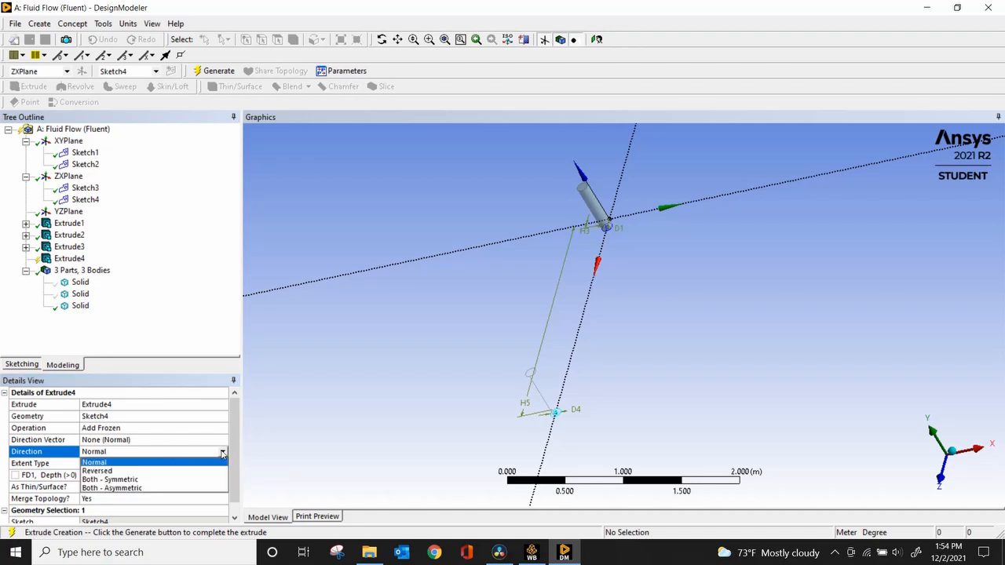
click(216, 472)
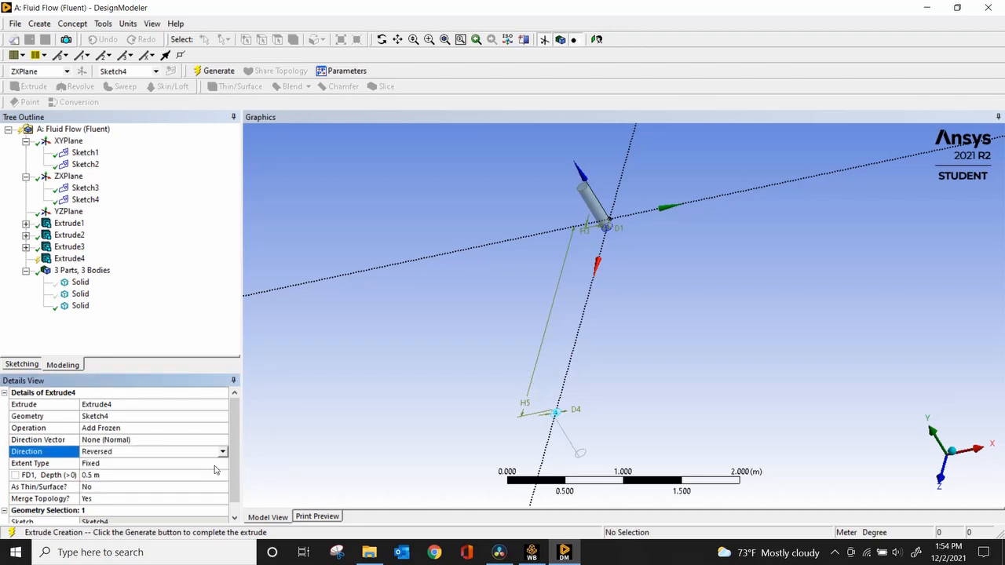
click(212, 71)
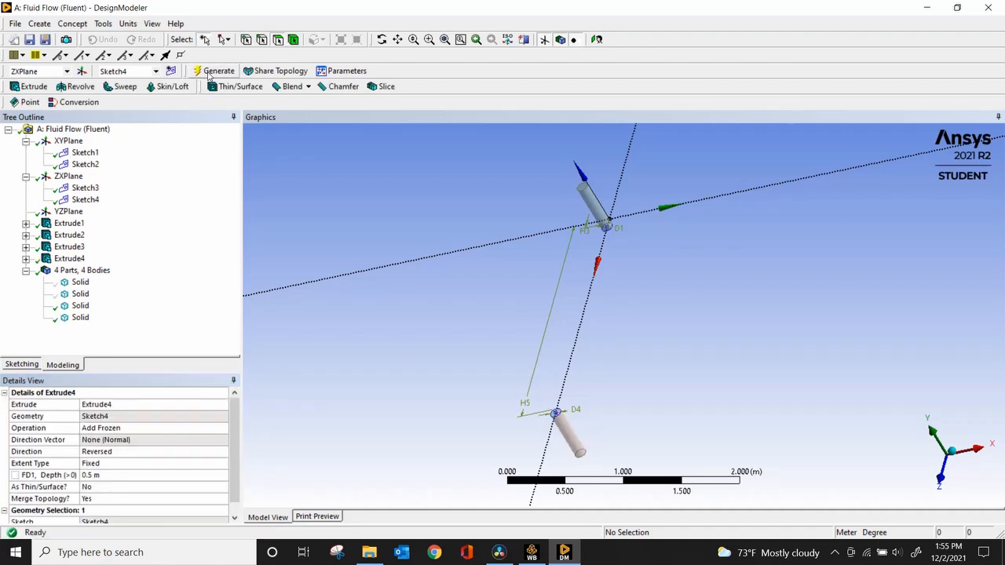
Show all hidden bodies so both cylinders and both branch pipes are displayed together.
right_click(83, 283)
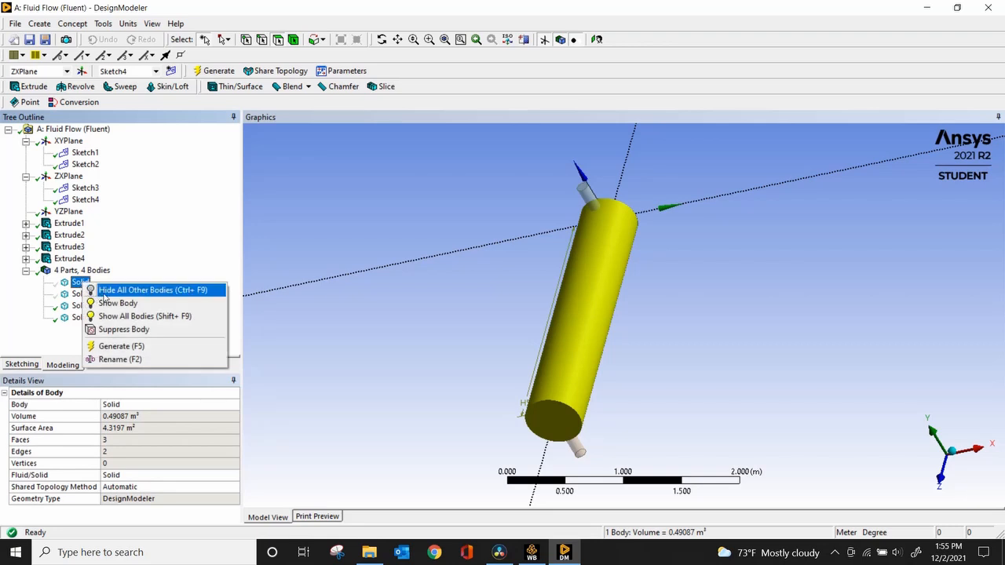
click(114, 316)
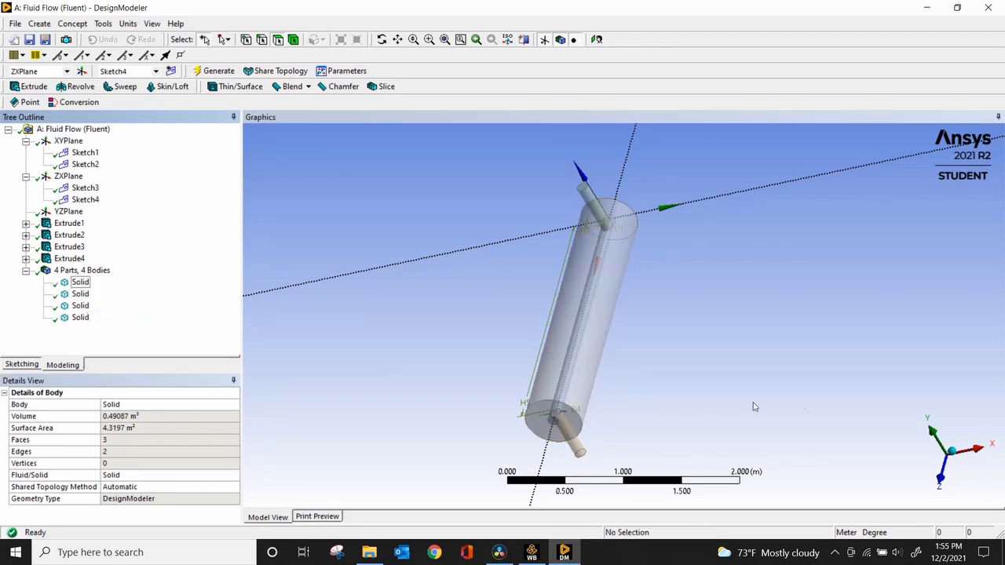
middle_drag(792, 403, 805, 349)
click(933, 454)
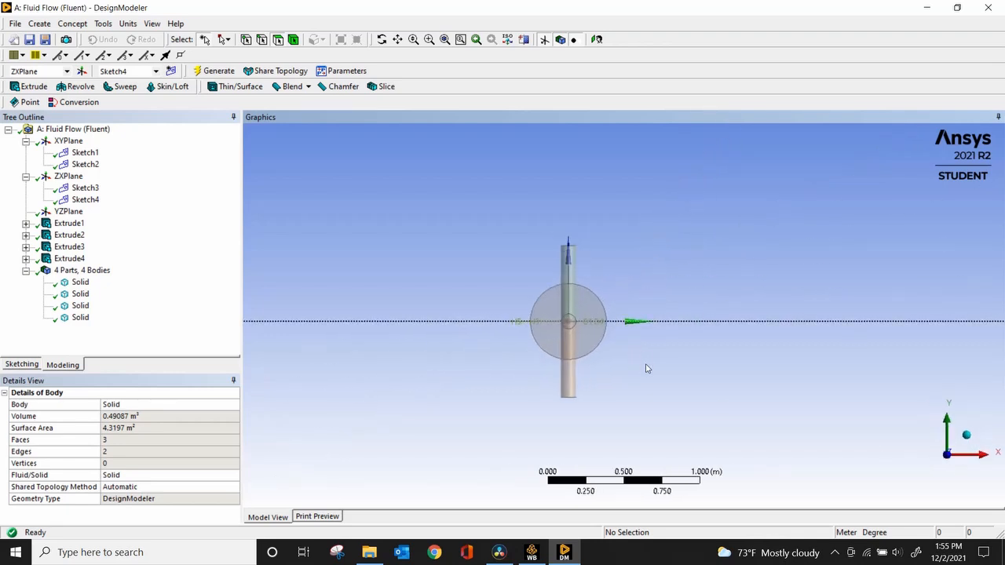
middle_drag(646, 368, 637, 379)
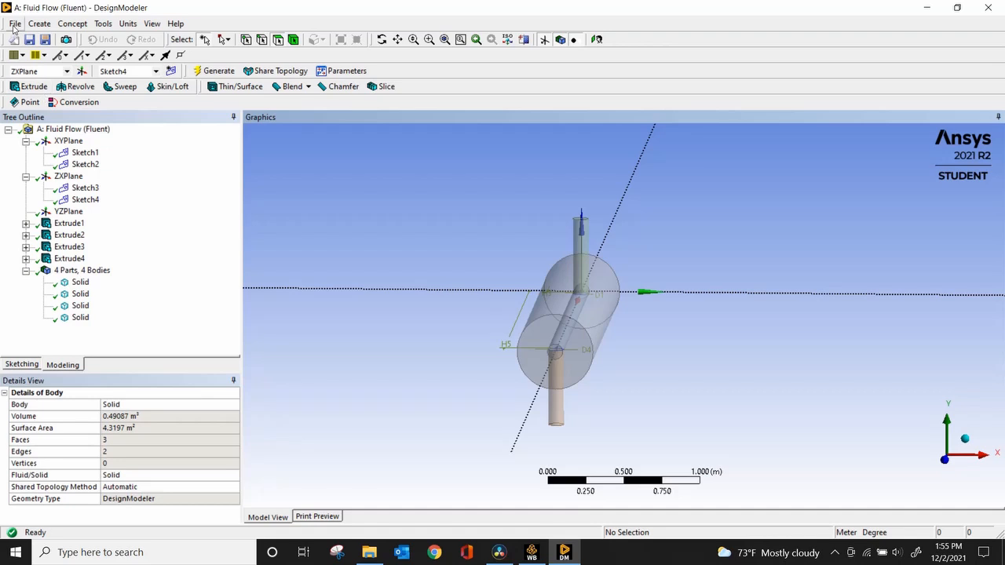
Create a Boolean feature and set its operation to Subtract.
click(36, 25)
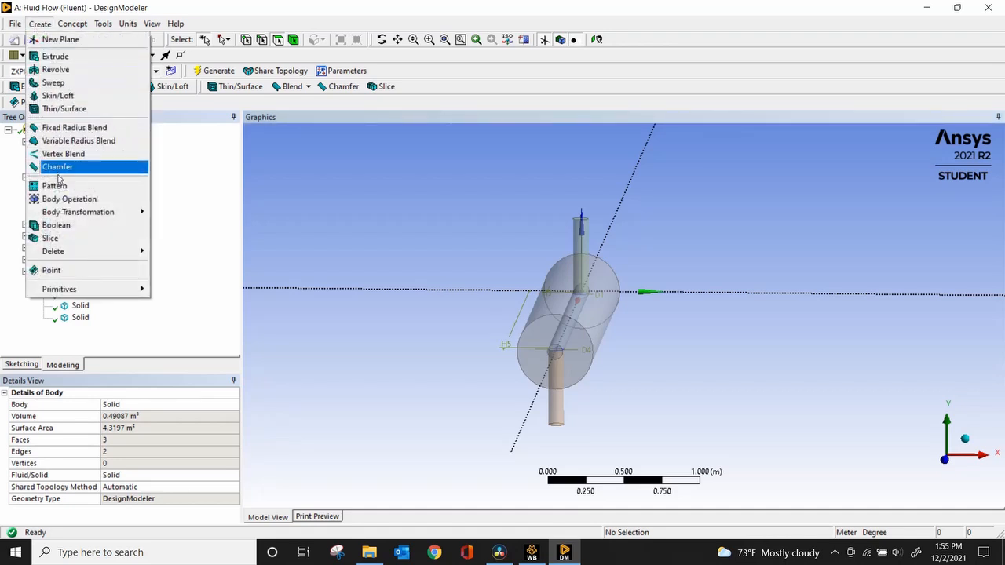
click(56, 225)
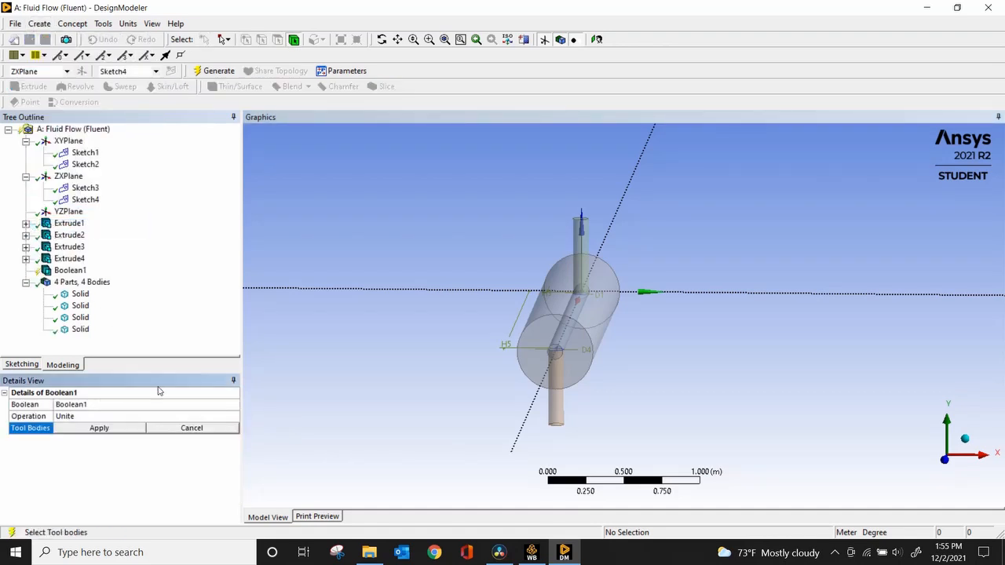
click(123, 418)
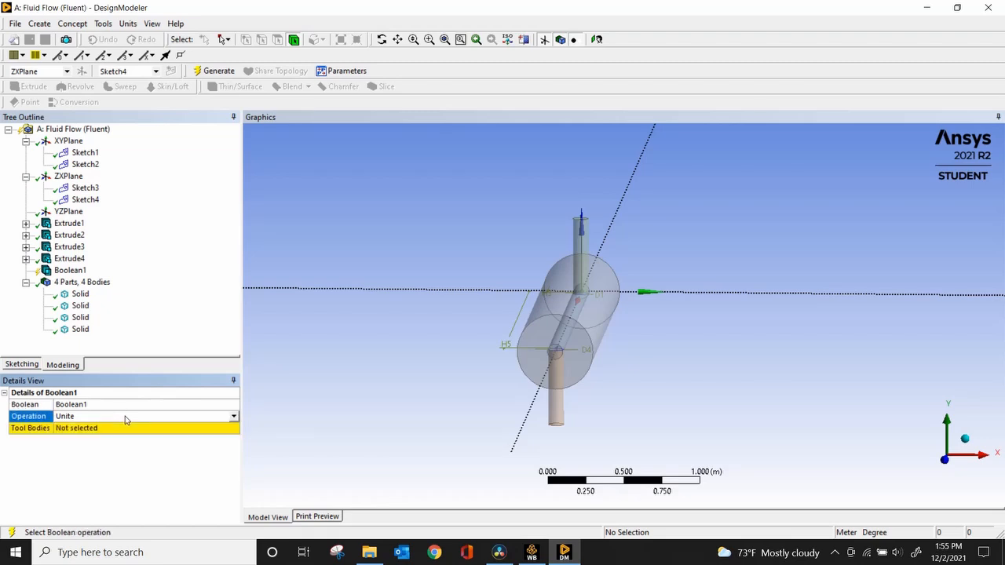
click(234, 417)
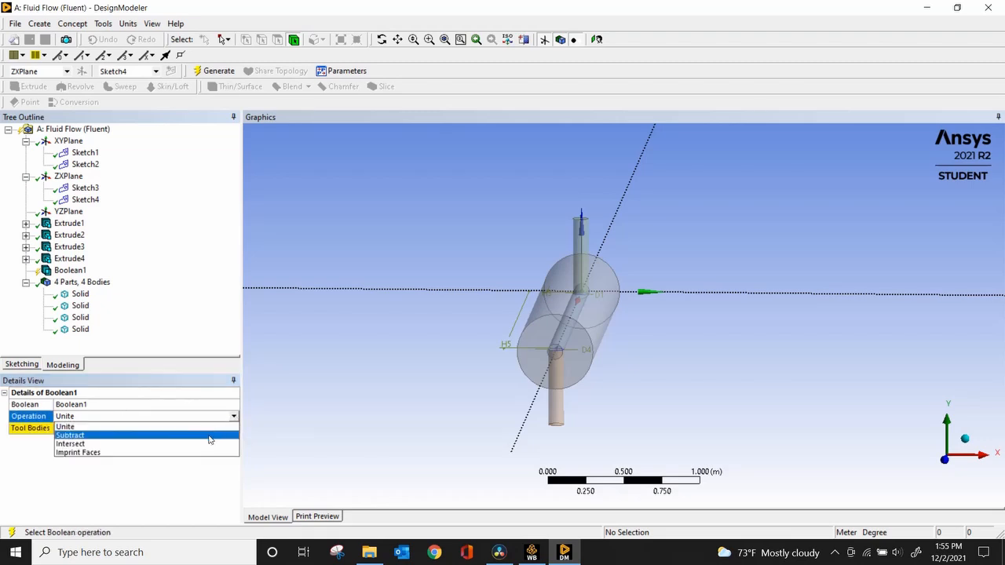
click(210, 436)
Assign the large outer cylinder as the Boolean's target body and the two branch pipes as its tool bodies.
click(169, 429)
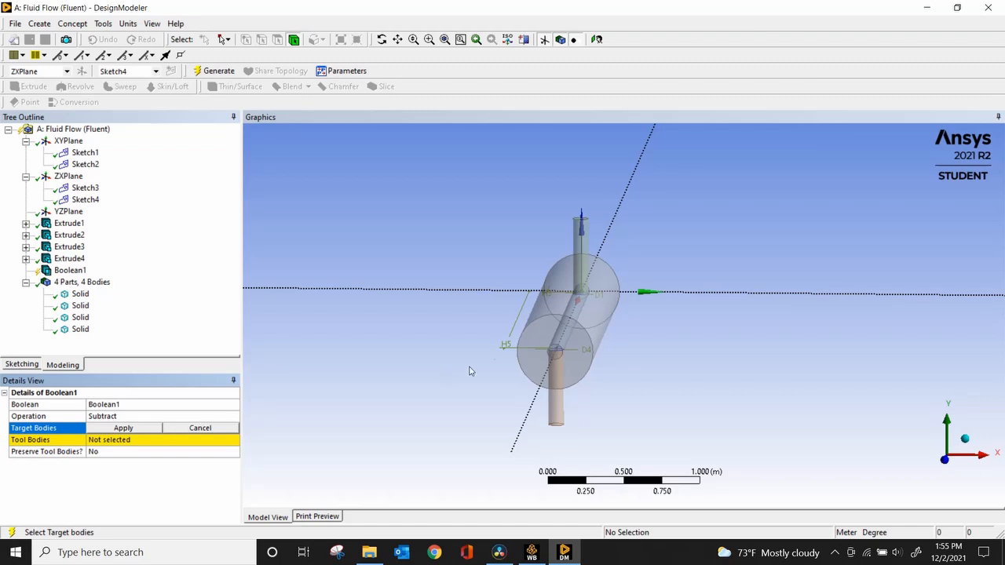
click(536, 330)
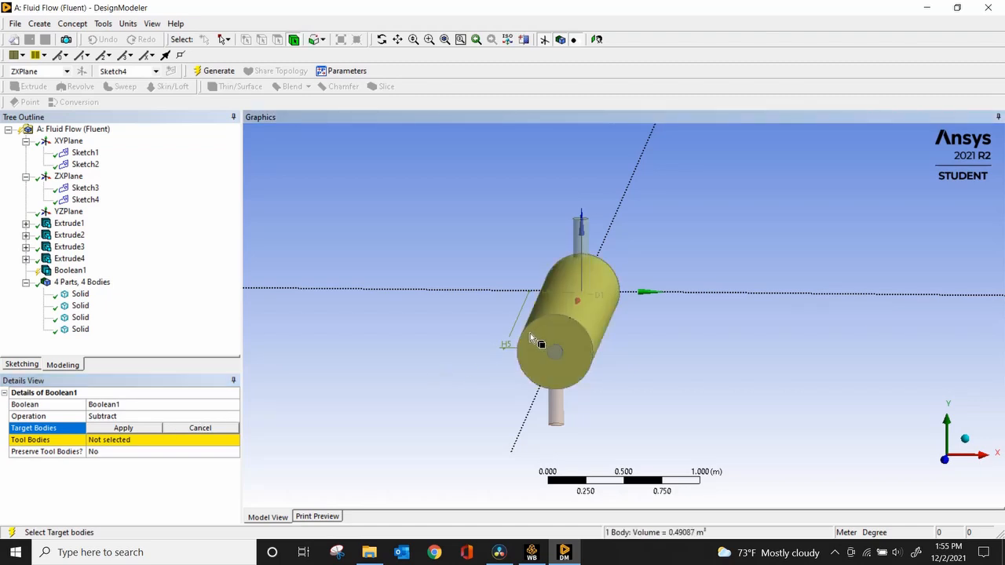
click(142, 442)
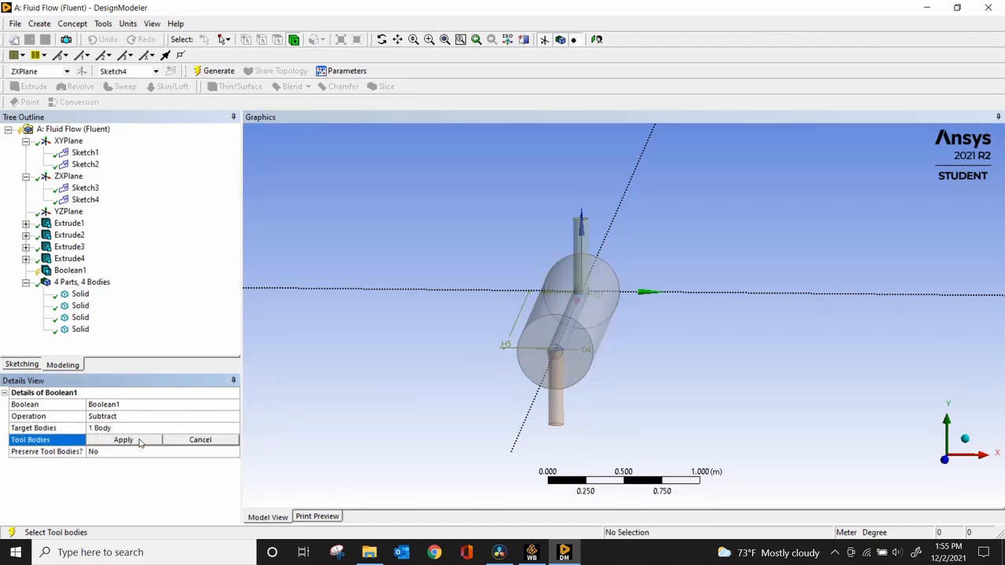
click(555, 409)
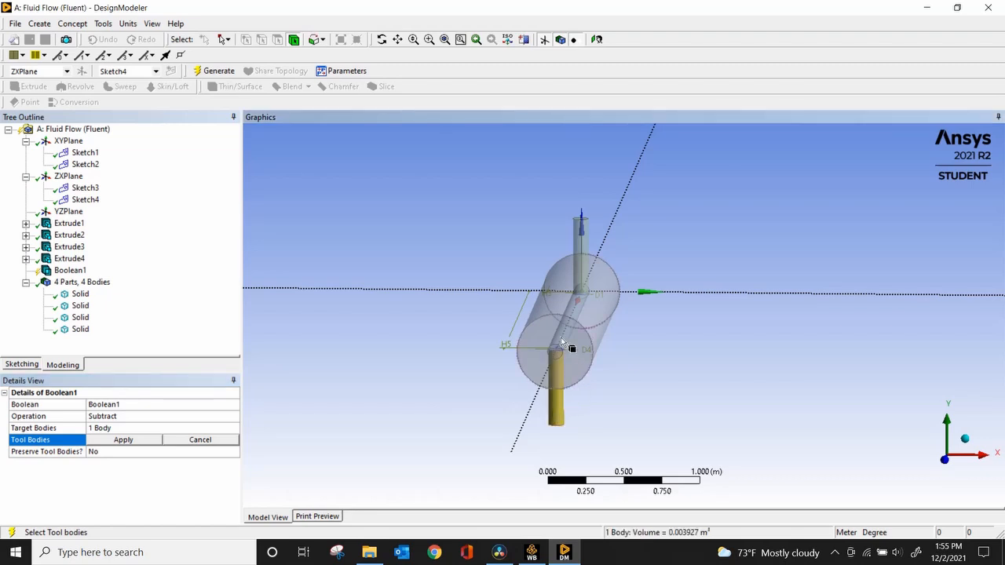
ctrl+click(581, 245)
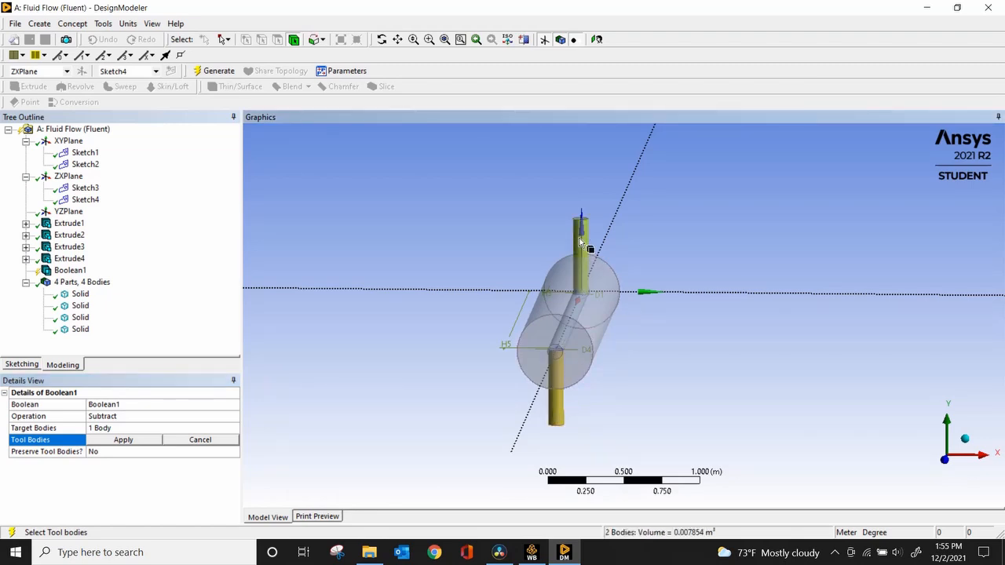
click(131, 442)
Set the Boolean to preserve its tool bodies and generate the subtraction.
click(140, 452)
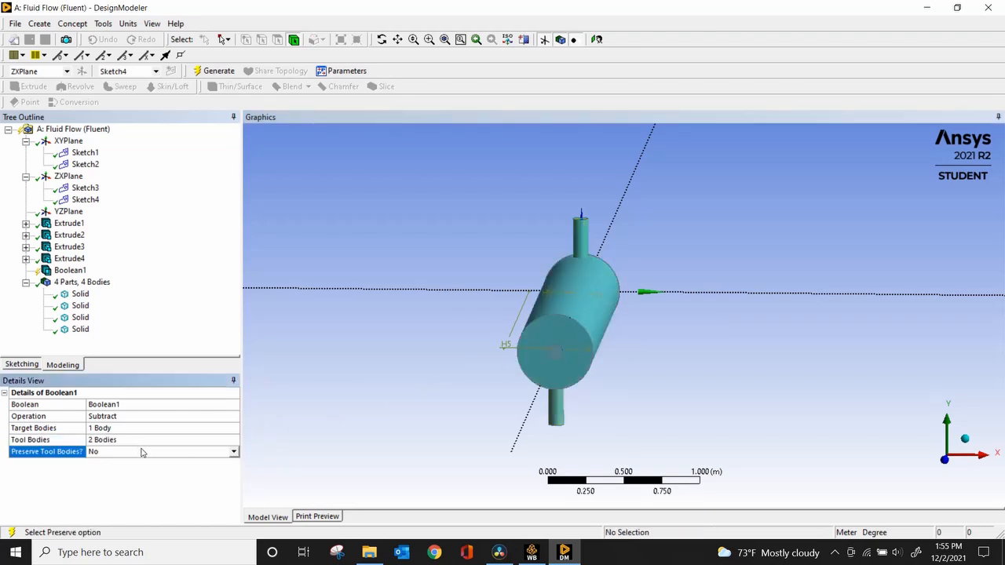
click(233, 453)
click(205, 471)
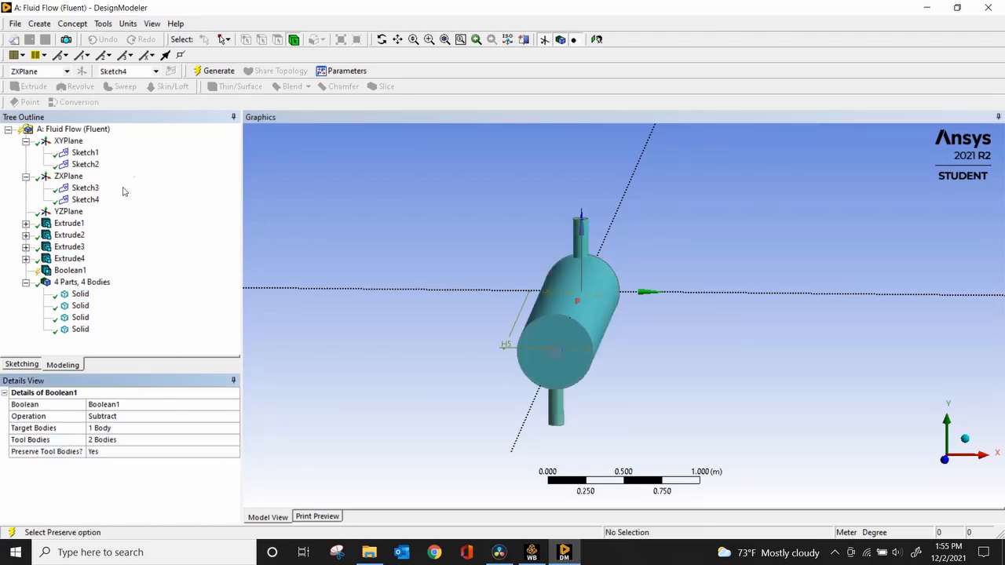
click(219, 71)
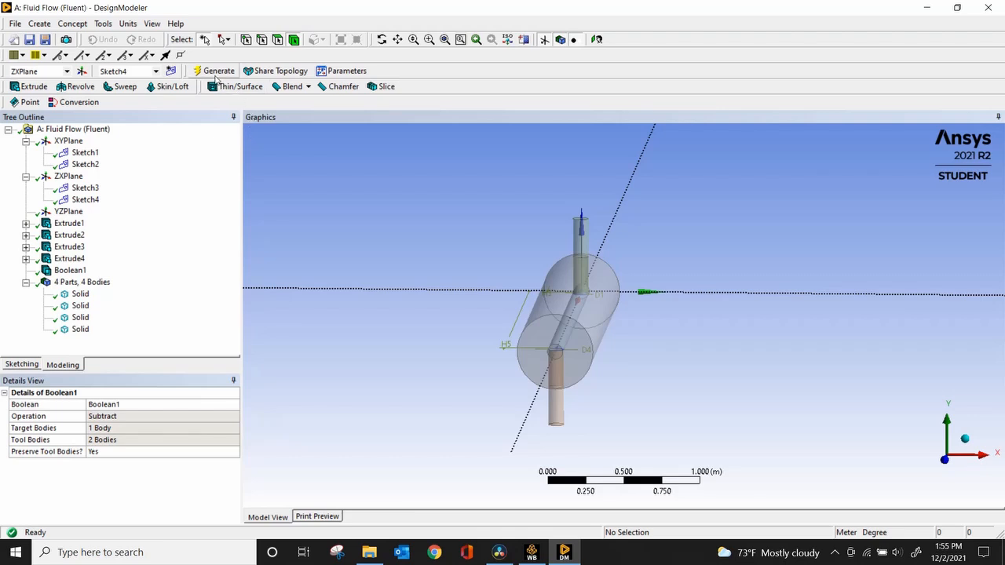
Edit the Boolean's selections and replace its target bodies with the two branch pipes.
middle_drag(615, 344, 622, 368)
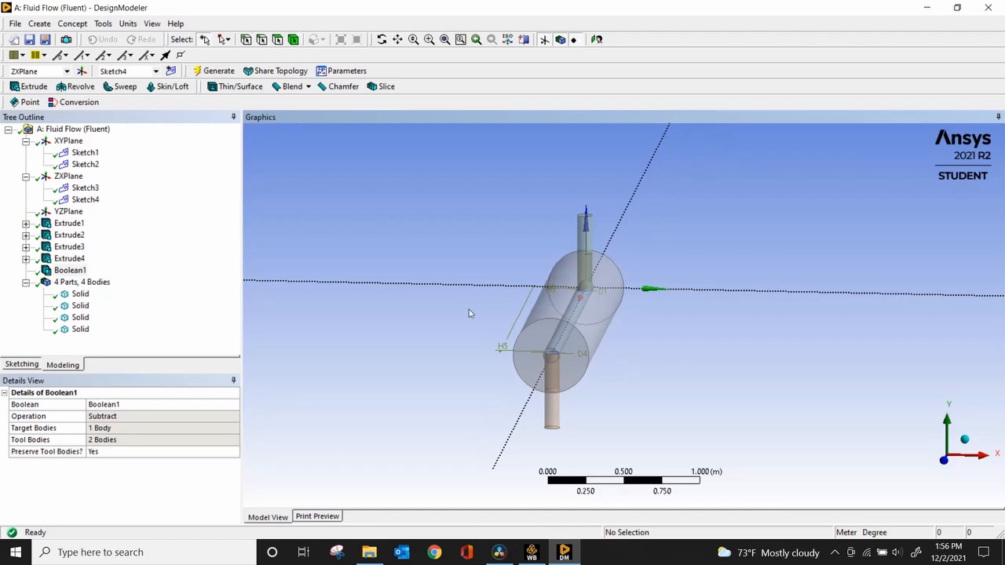
right_click(82, 271)
click(118, 276)
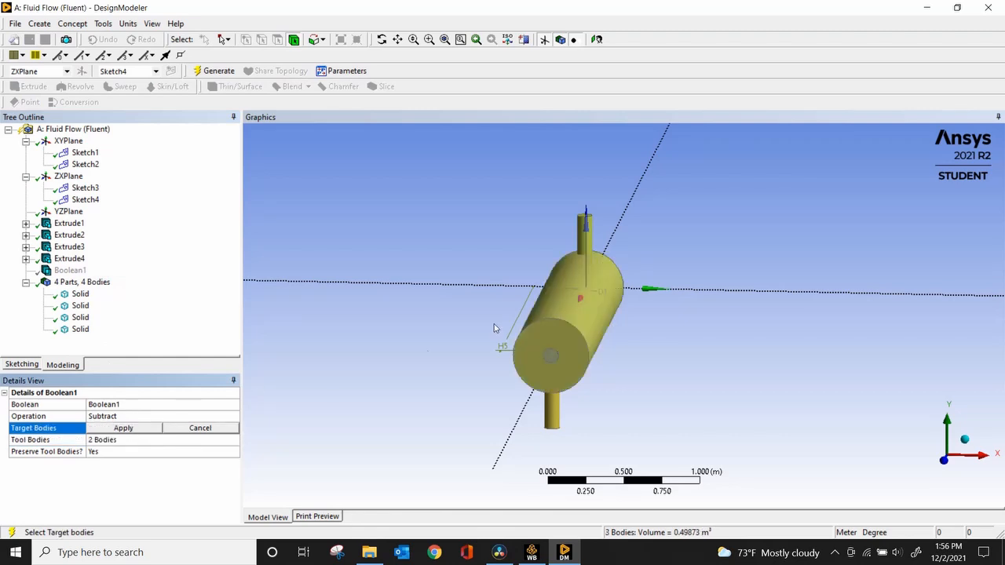
click(591, 244)
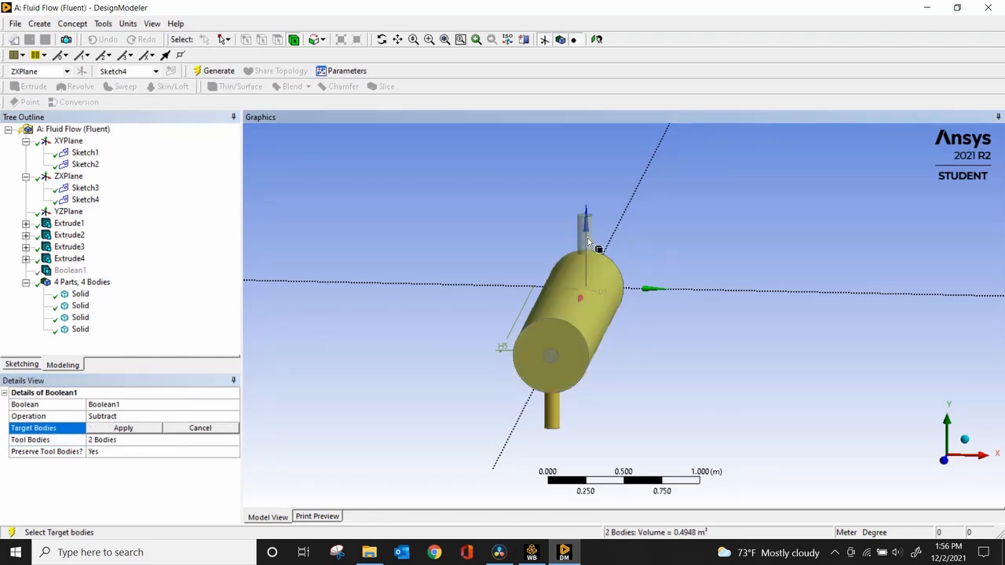
ctrl+click(556, 410)
ctrl+click(571, 369)
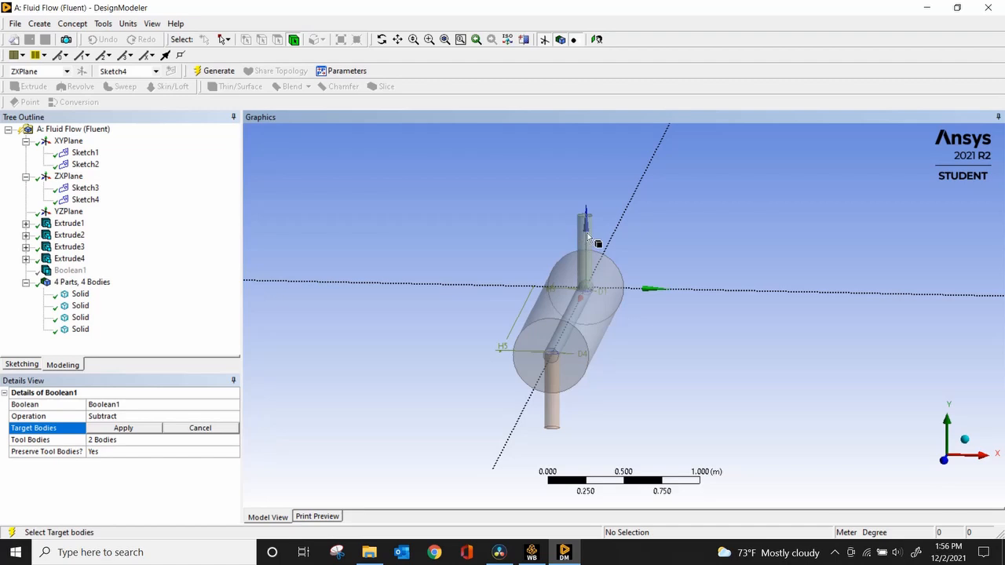
click(584, 259)
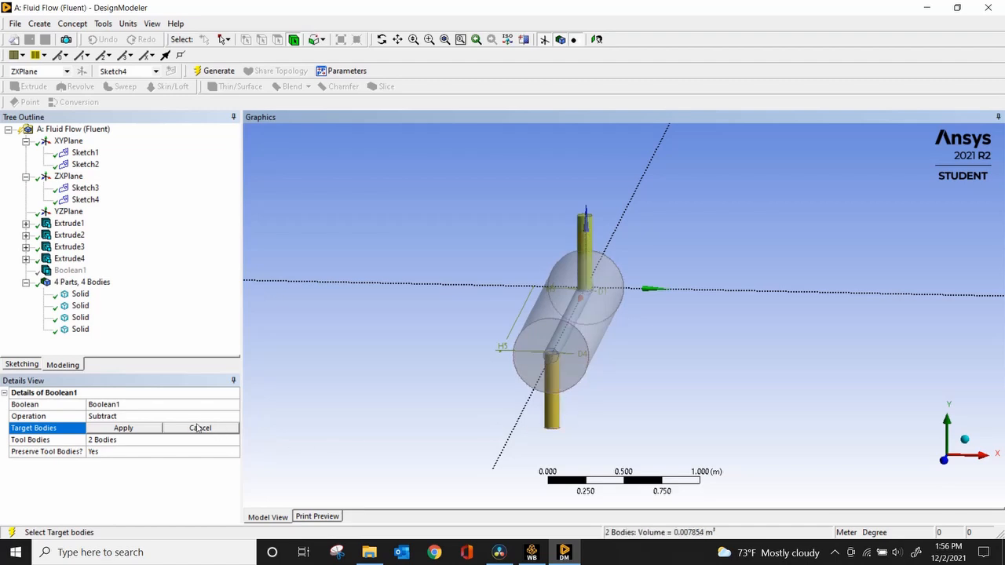
click(152, 430)
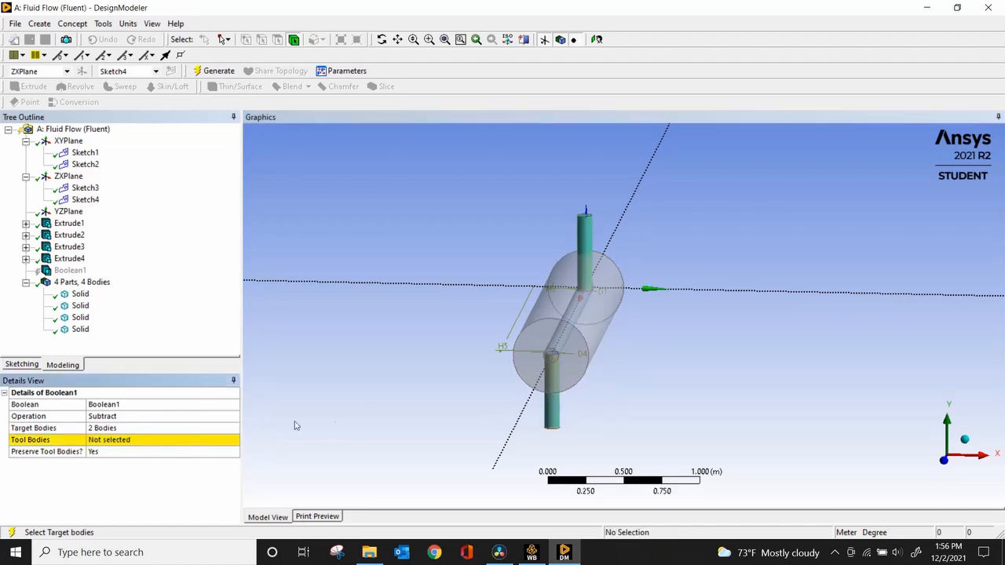
Assign the large outer cylinder as the Boolean's tool body and regenerate the subtraction.
click(591, 334)
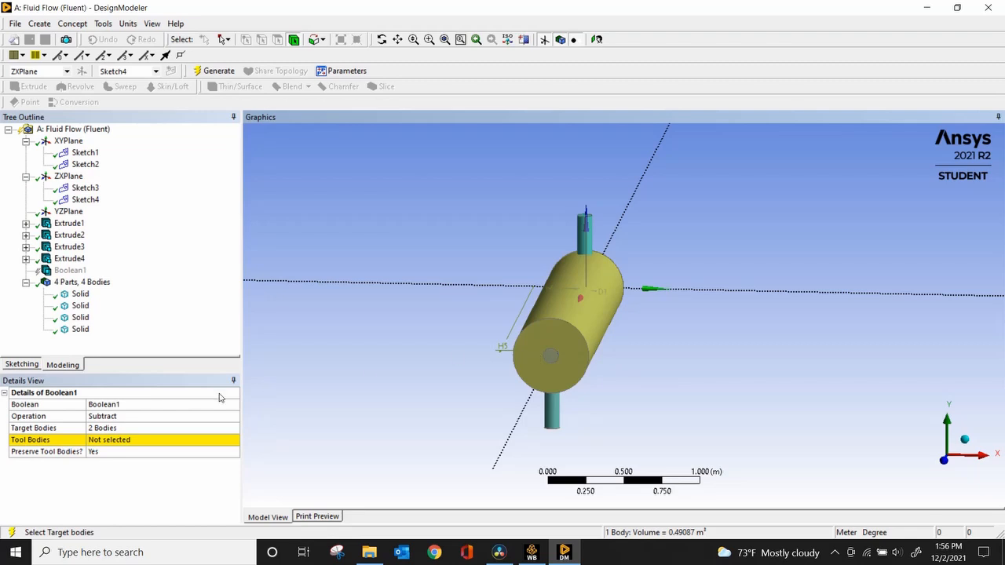
click(144, 444)
click(115, 443)
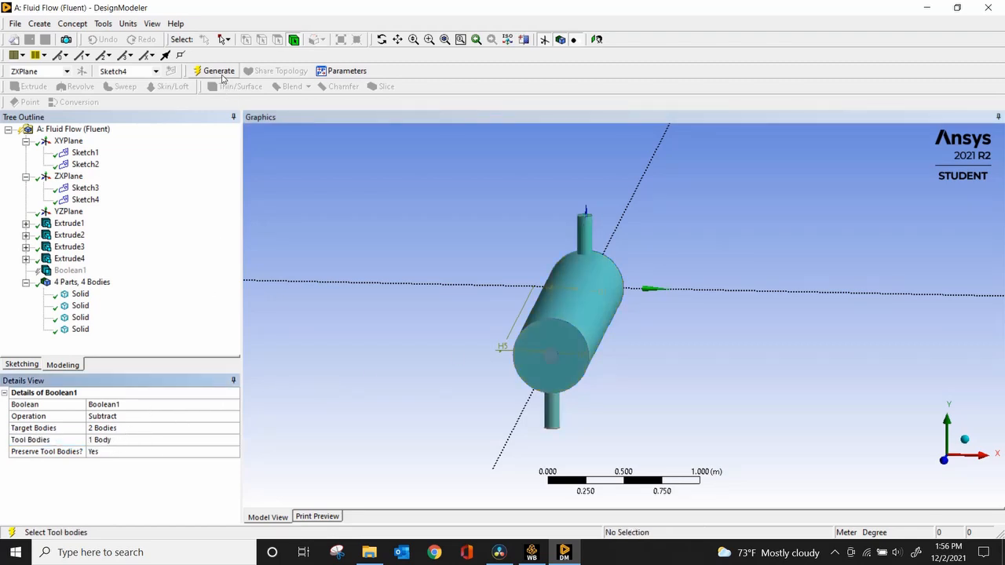
click(219, 72)
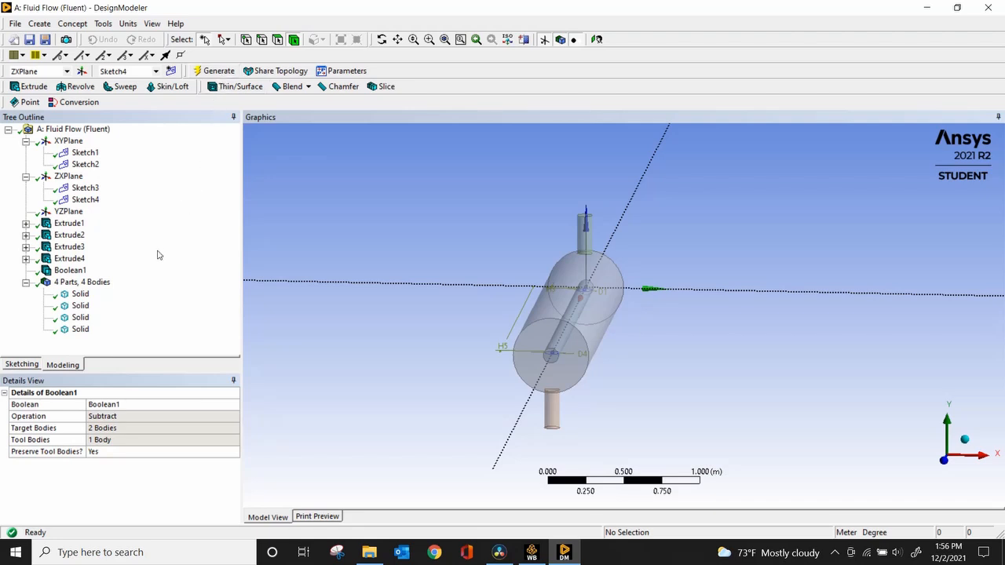
Create a second subtract Boolean and assign the large outer cylinder as its target body.
click(35, 24)
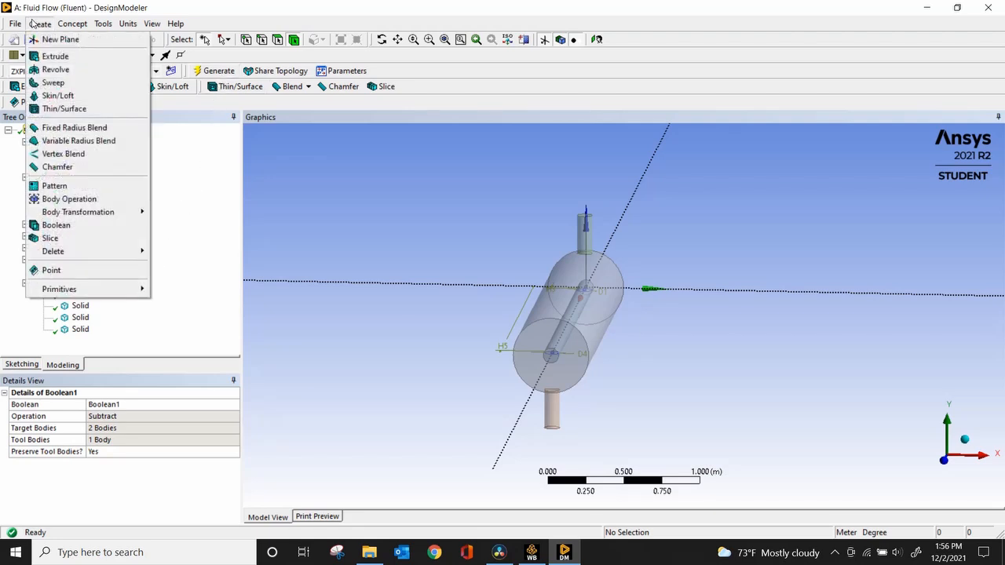
click(73, 226)
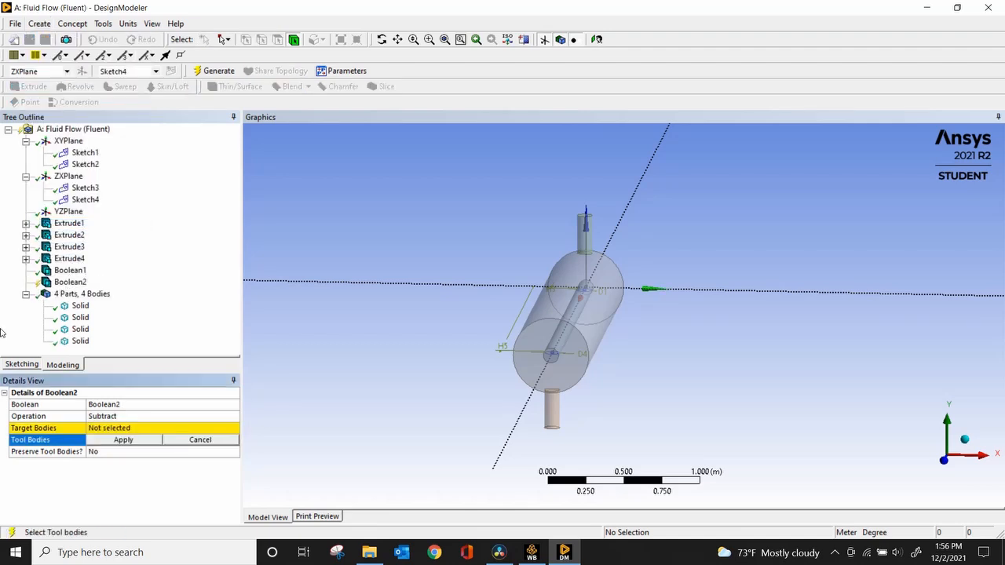
click(126, 431)
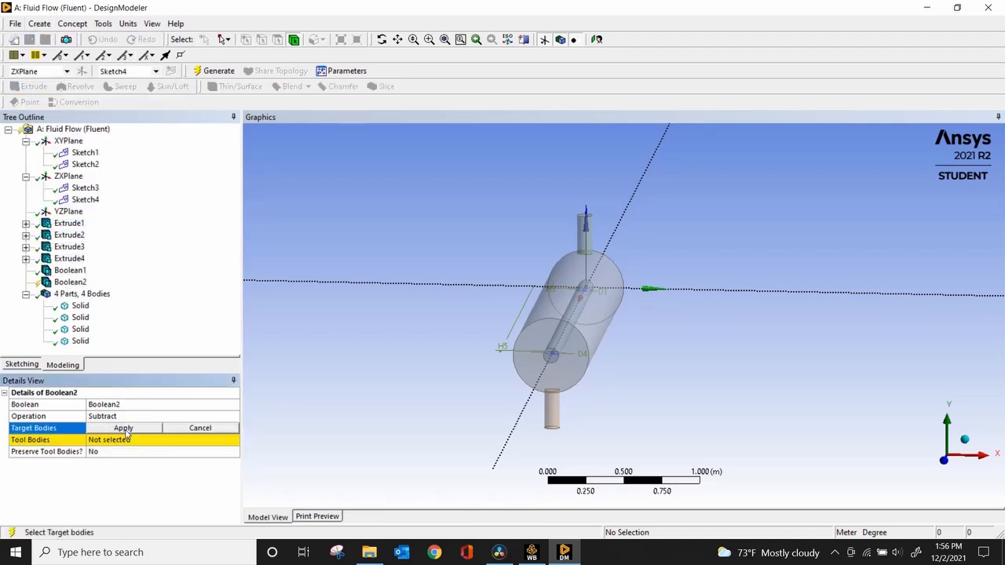
click(534, 374)
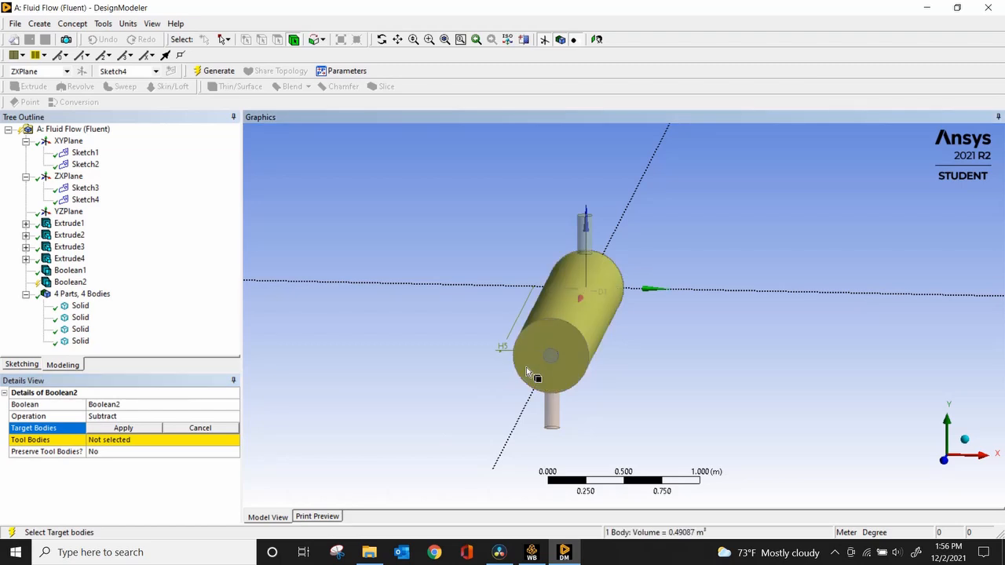
click(143, 428)
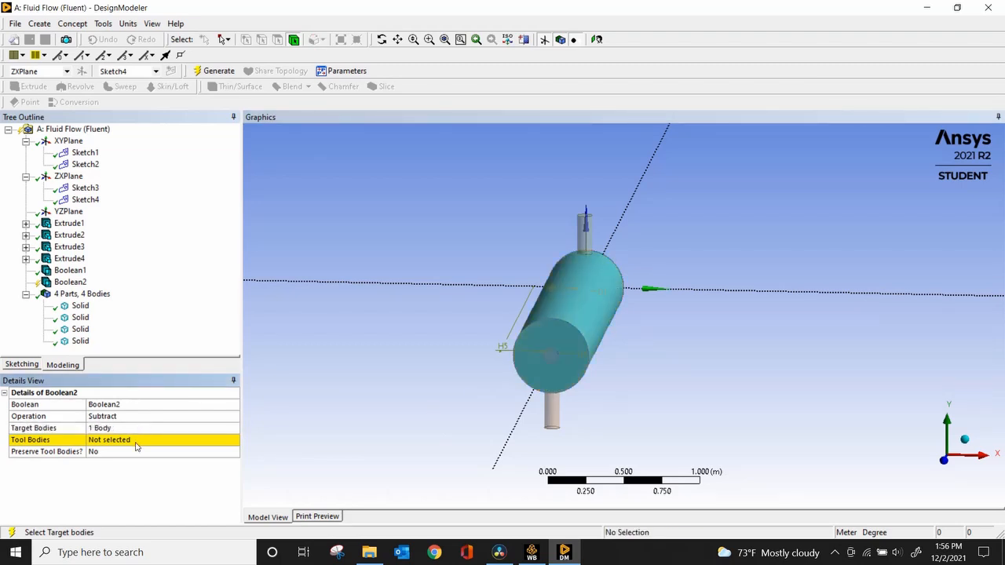
Assign the slim inner cylinder as the new Boolean's tool body and generate the subtraction.
click(137, 443)
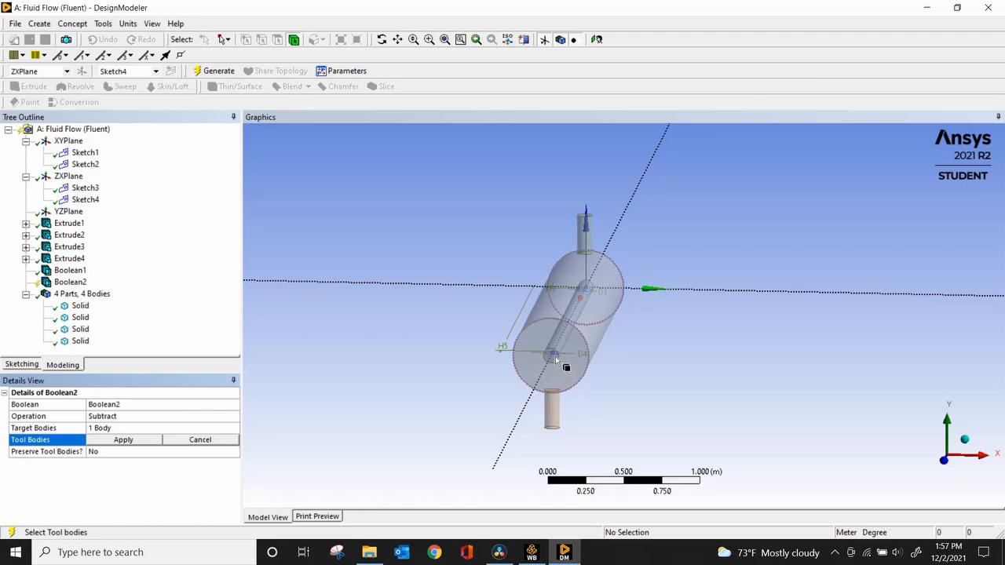
click(80, 319)
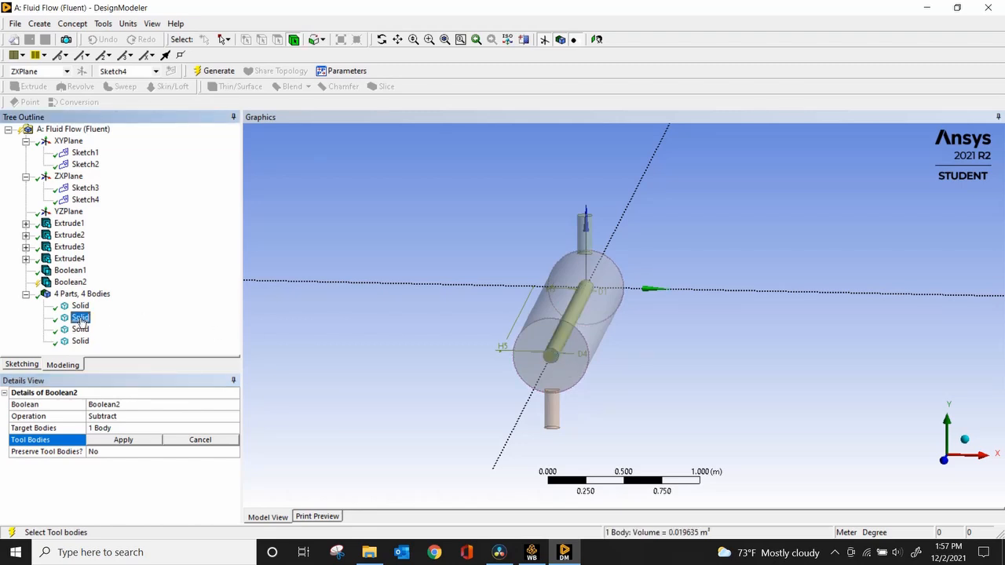
click(126, 441)
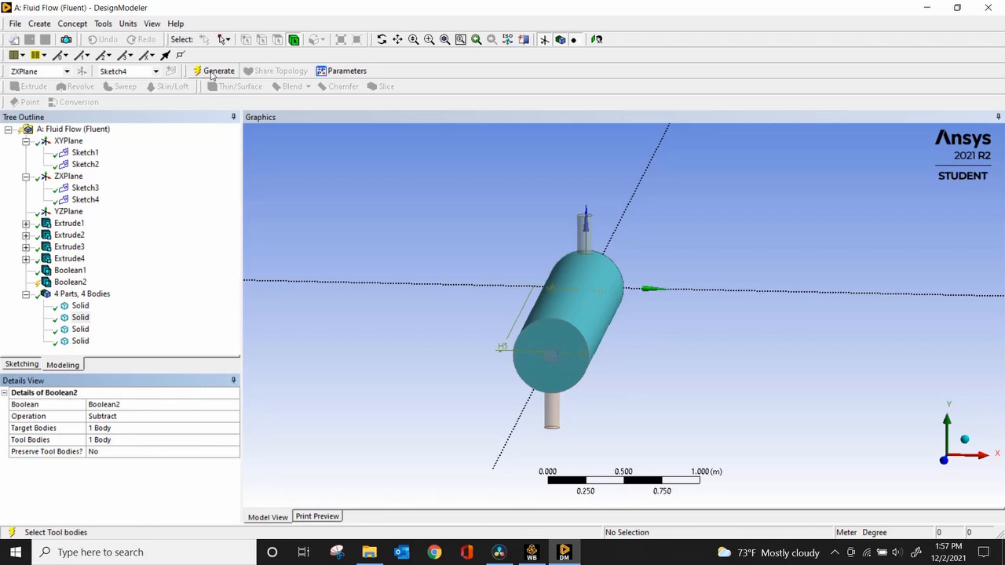
click(214, 71)
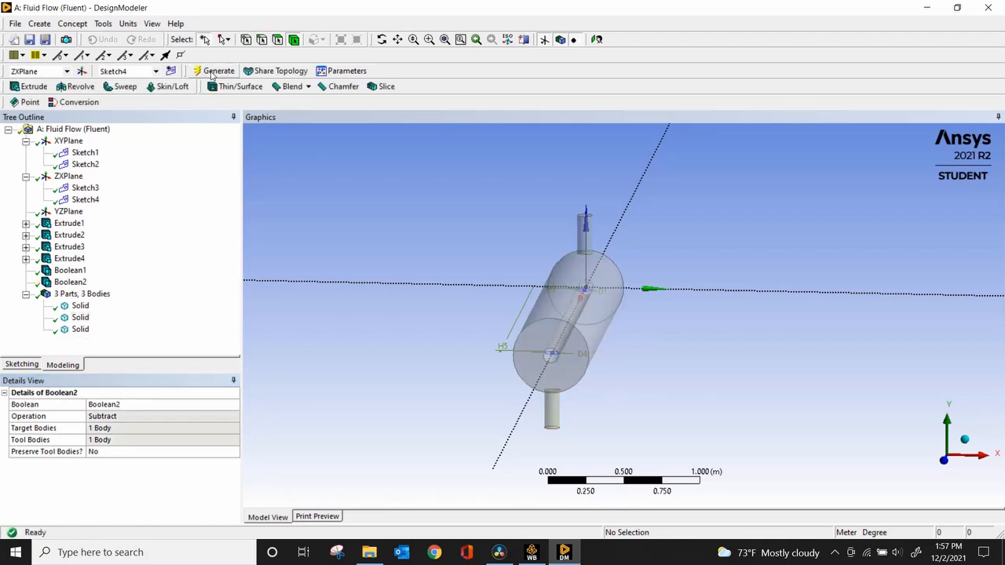
Edit the second Boolean to preserve its tool bodies and regenerate the subtraction.
right_click(79, 283)
click(88, 296)
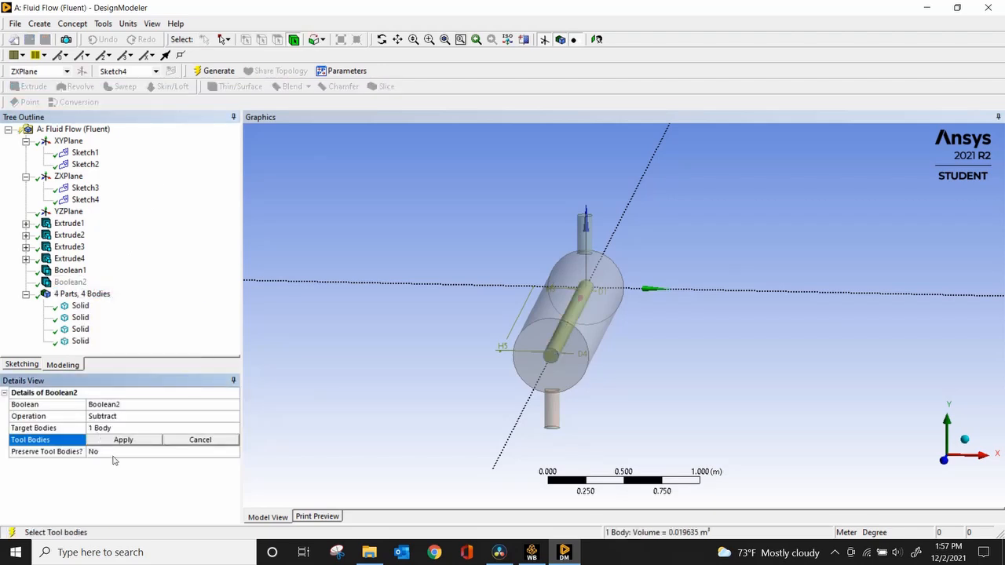
click(113, 453)
click(233, 453)
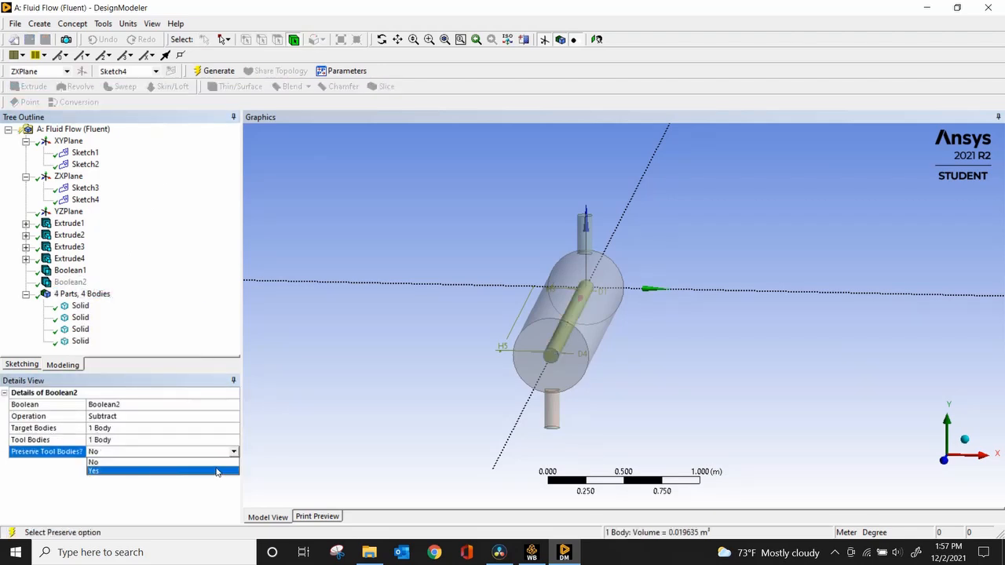
click(203, 469)
click(215, 70)
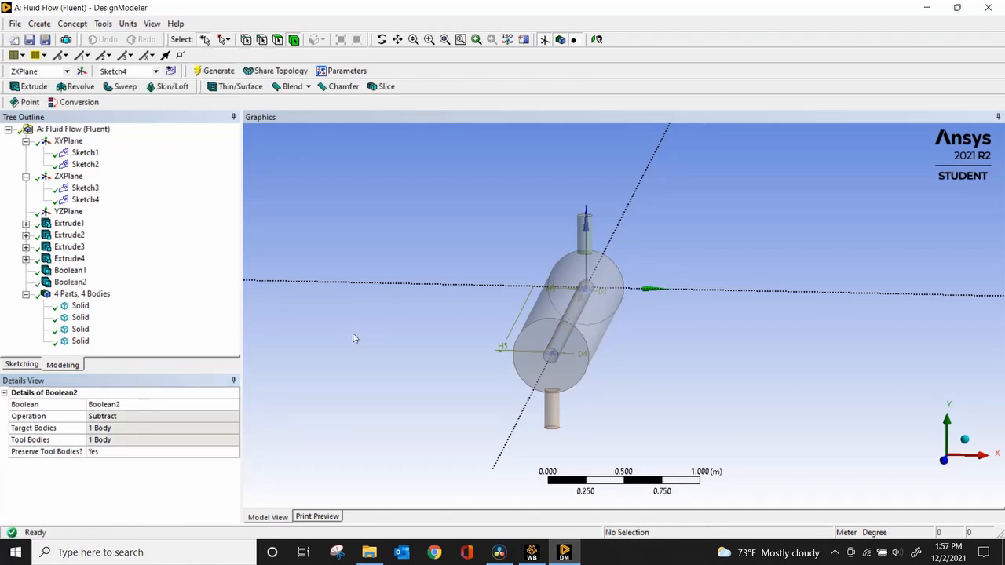
Create a third Boolean and set its operation to Unite, ready for picking tool bodies.
click(39, 24)
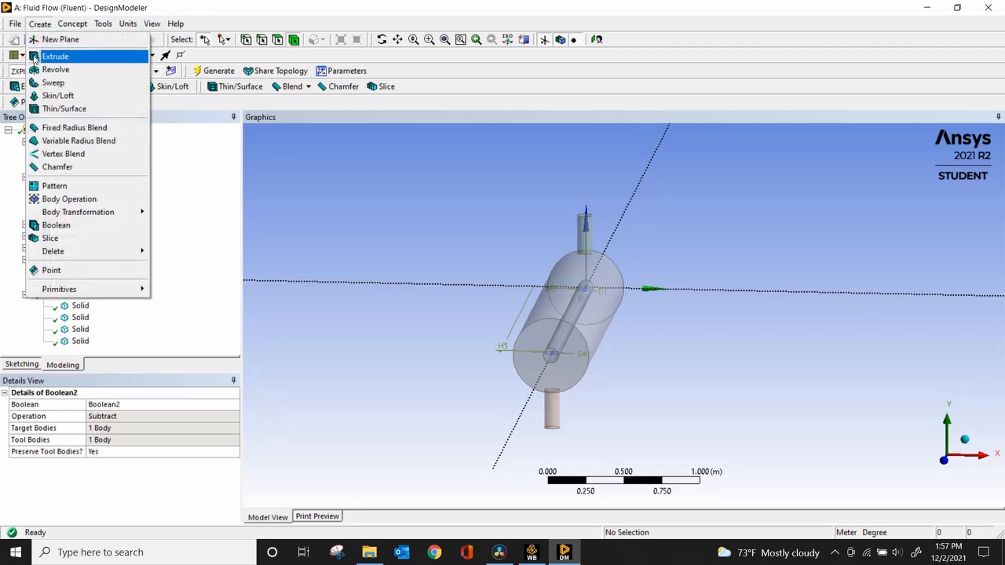
click(56, 225)
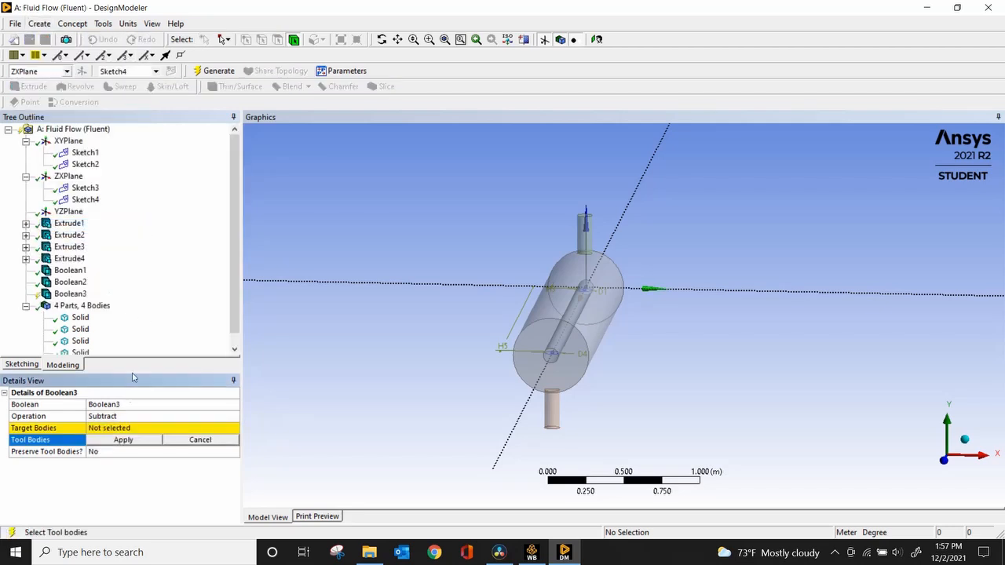
click(121, 417)
click(238, 417)
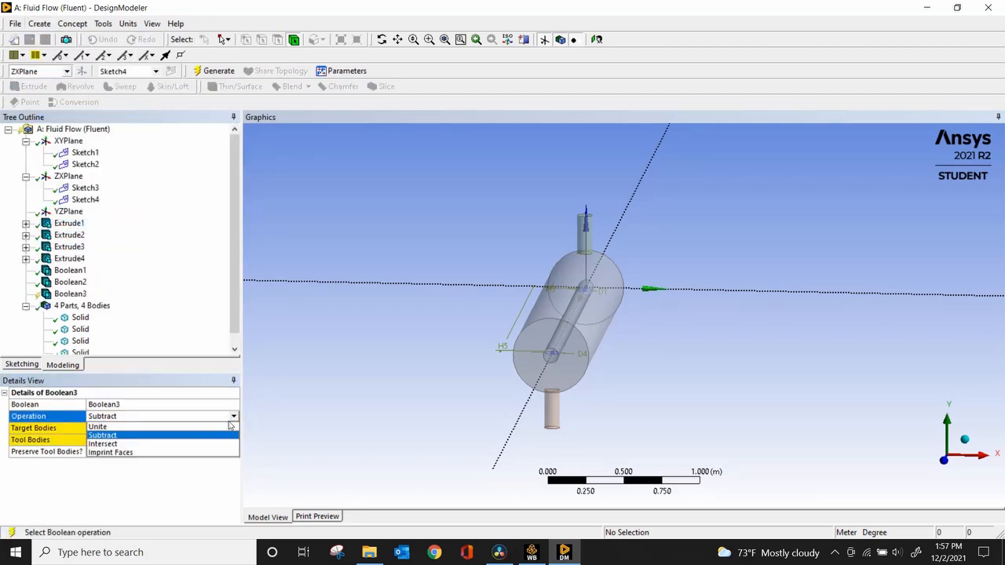
click(216, 428)
click(172, 431)
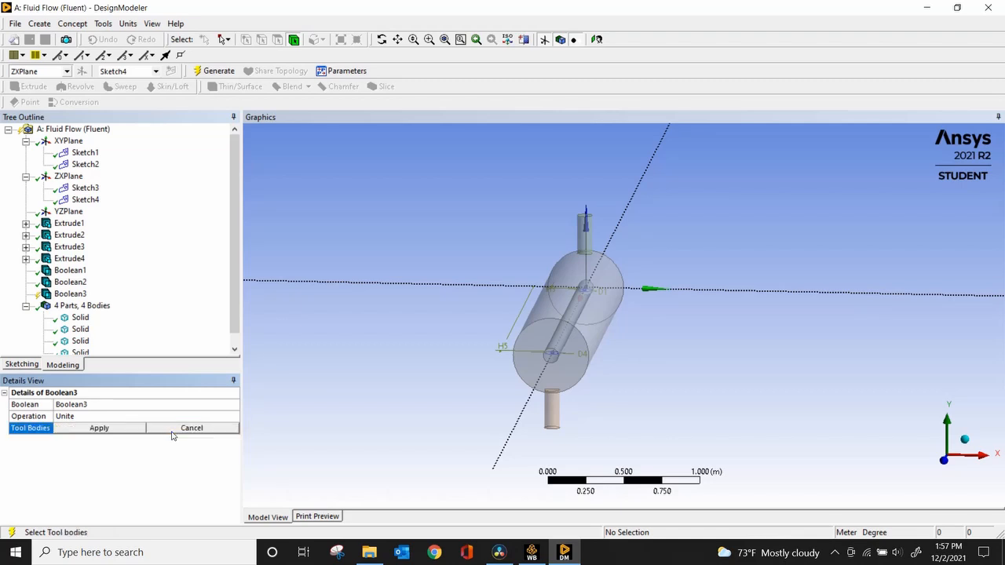
Assign the large outer cylinder and both branch pipes as the Unite's tool bodies and generate it.
click(583, 236)
ctrl+click(581, 293)
ctrl+click(556, 414)
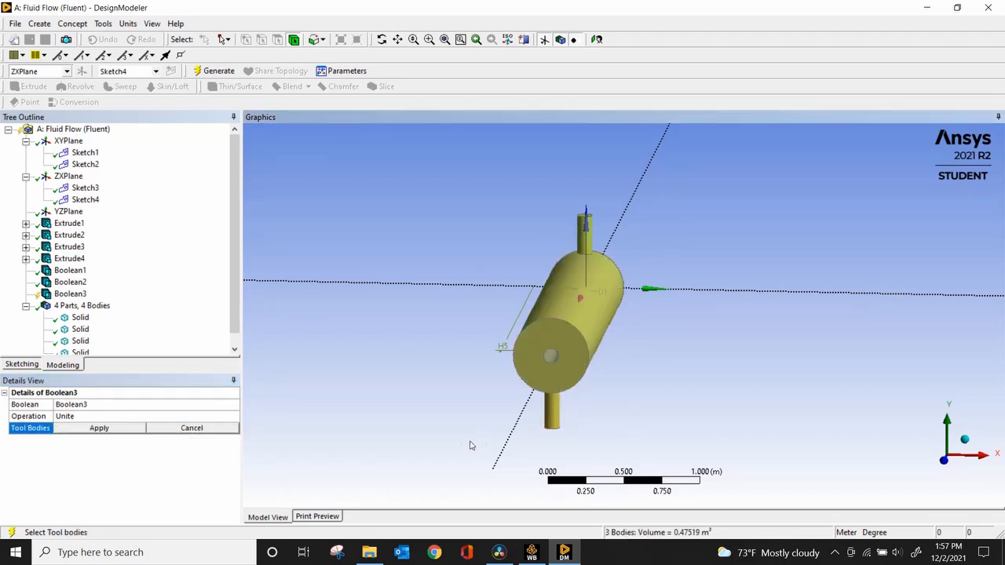
click(122, 429)
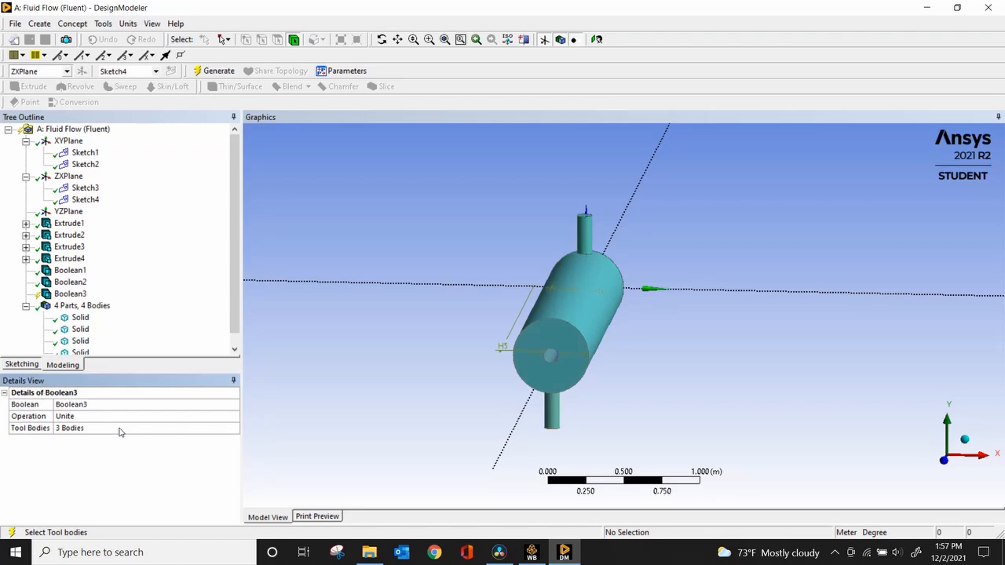
click(219, 72)
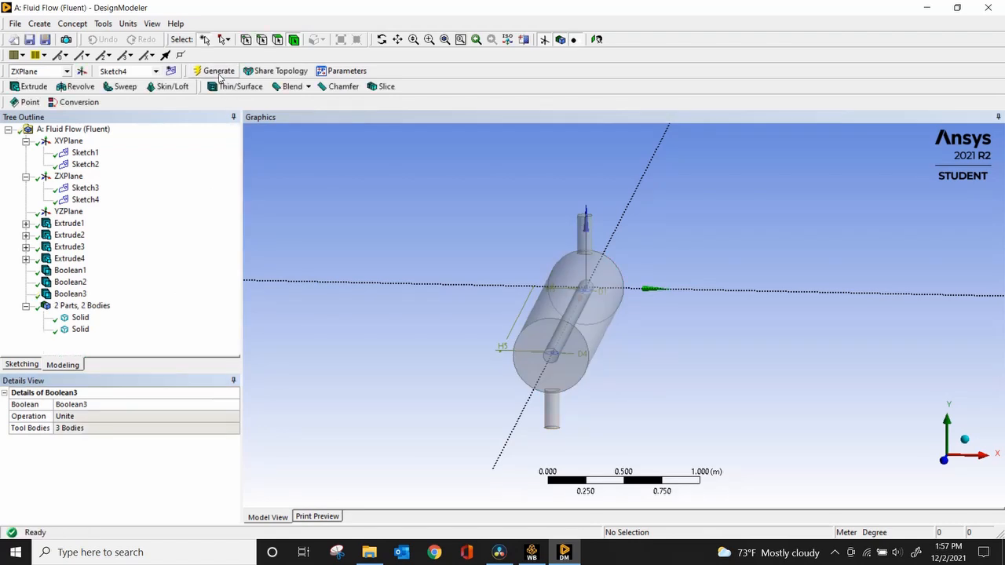
Check which volume each of the two solids represents and group both solids into one new part.
click(80, 330)
click(80, 318)
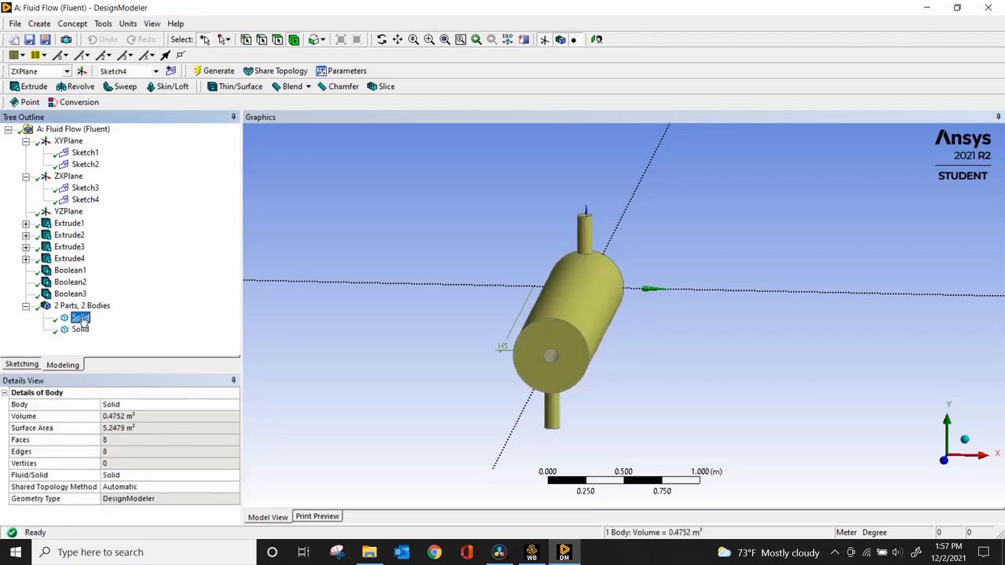
click(81, 330)
click(80, 318)
right_click(82, 330)
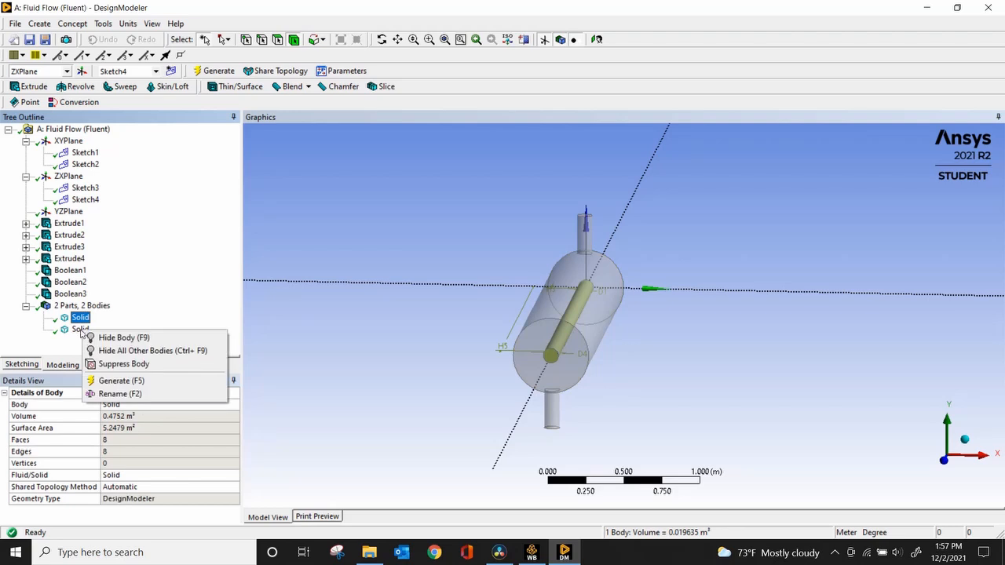
click(78, 333)
ctrl+click(80, 318)
right_click(82, 322)
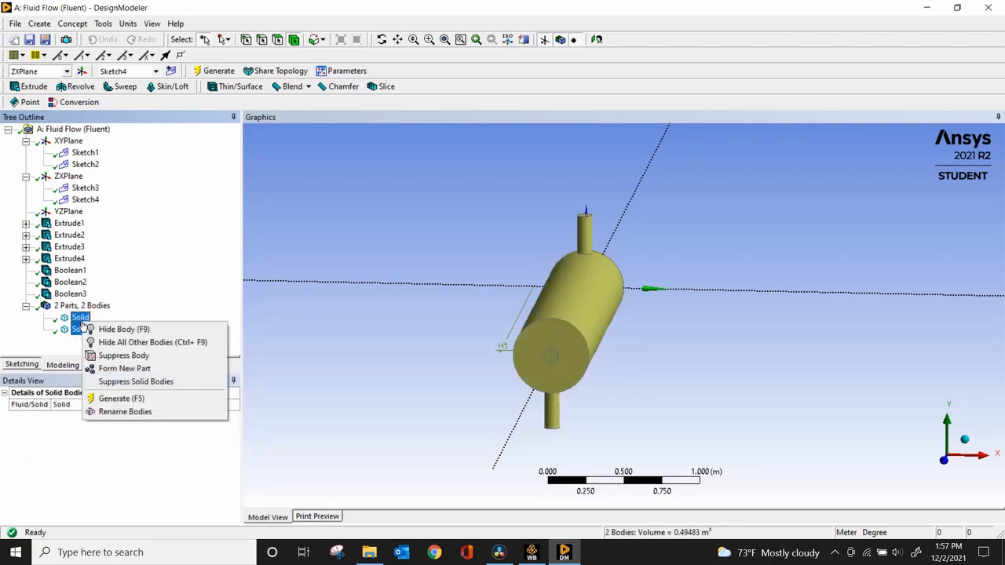
click(111, 369)
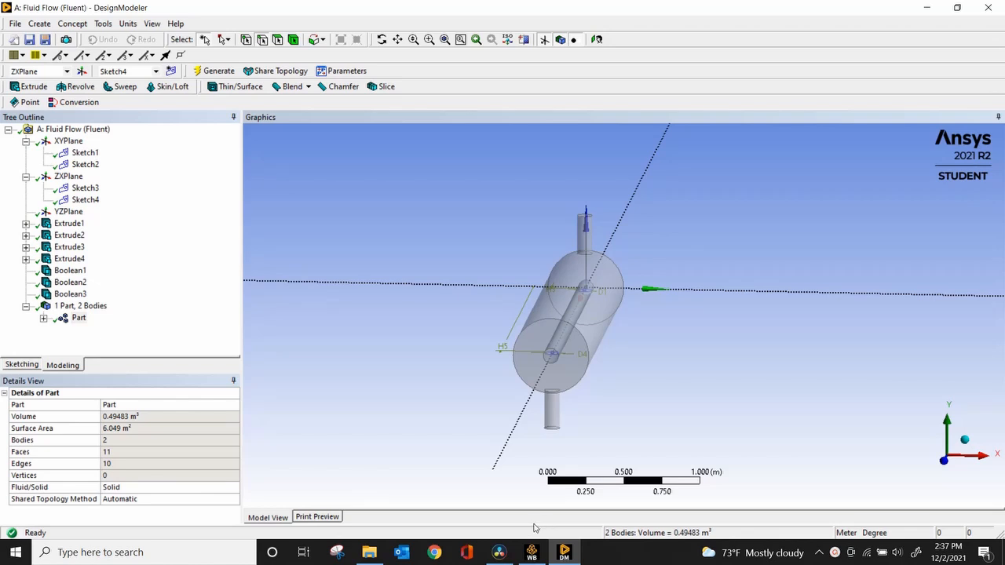
Switch to Workbench and open the Fluid Flow (Fluent) system's mesh for editing in Meshing.
click(532, 554)
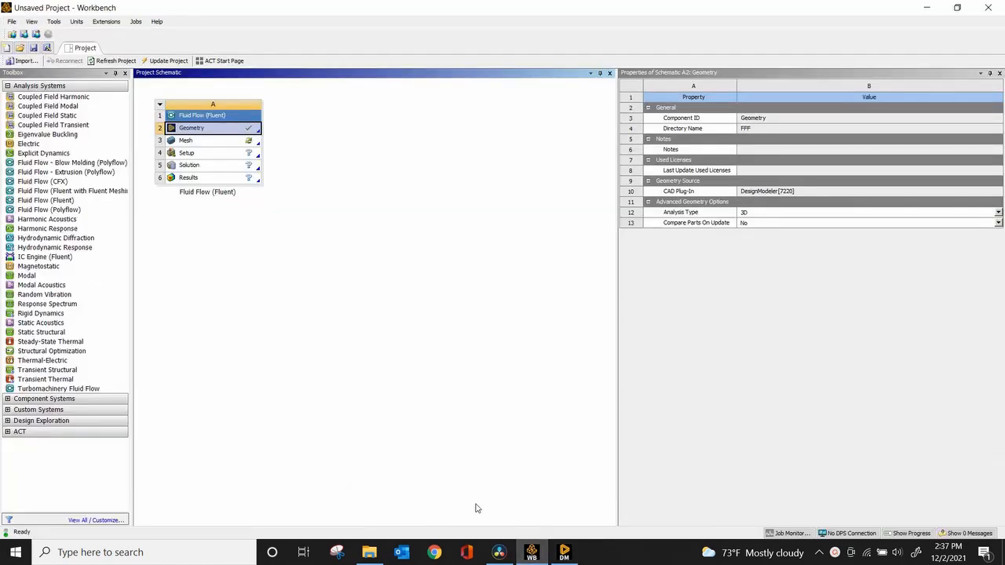
right_click(220, 145)
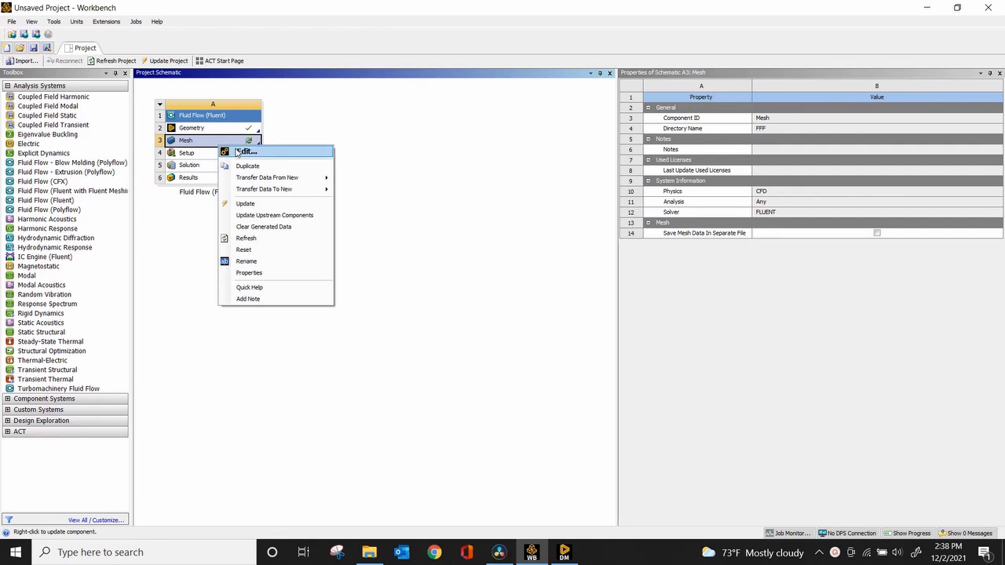
click(240, 151)
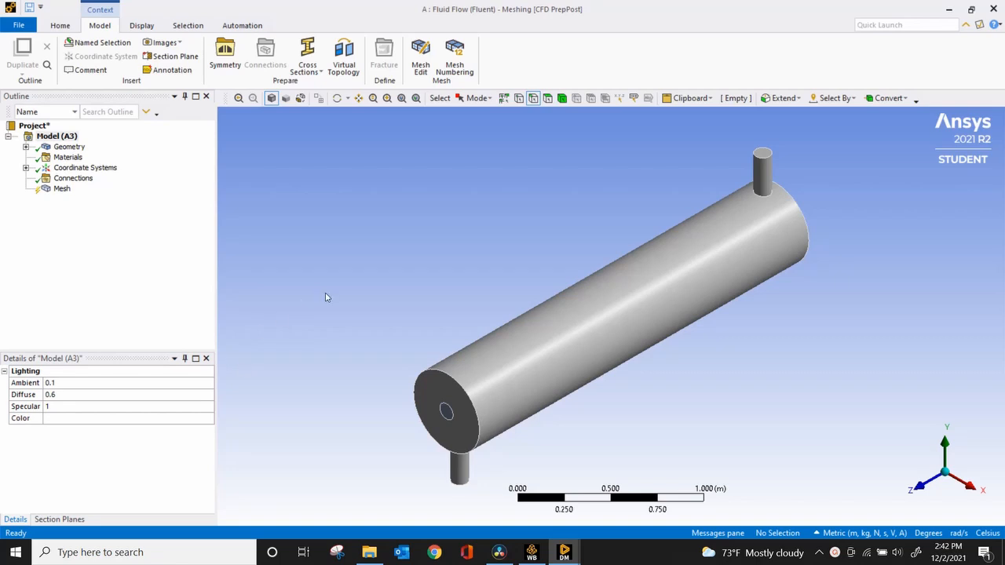
Enable face selection and create the named selection "Hot Outlet" on the inner cylinder's near end face.
click(547, 98)
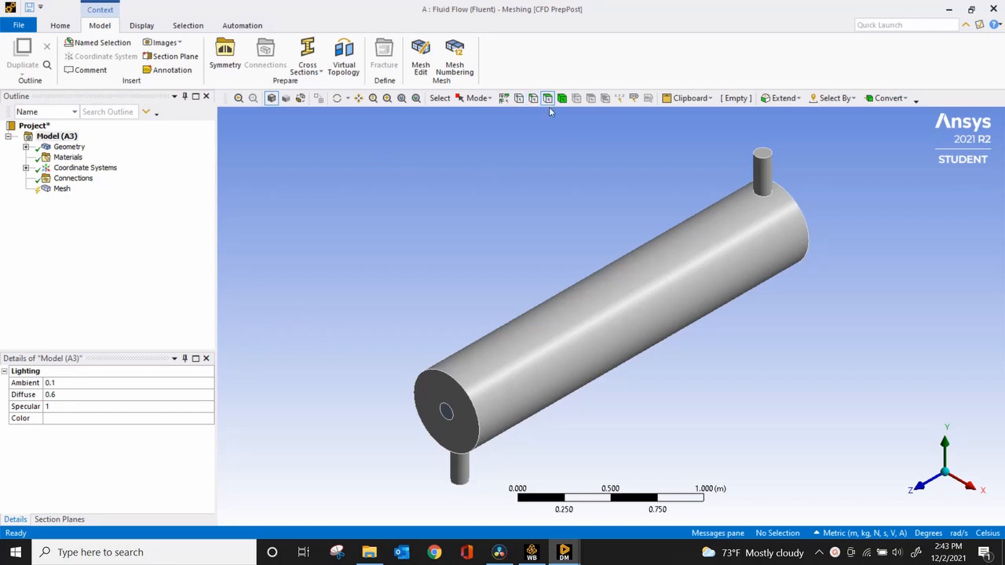
click(447, 410)
right_click(447, 410)
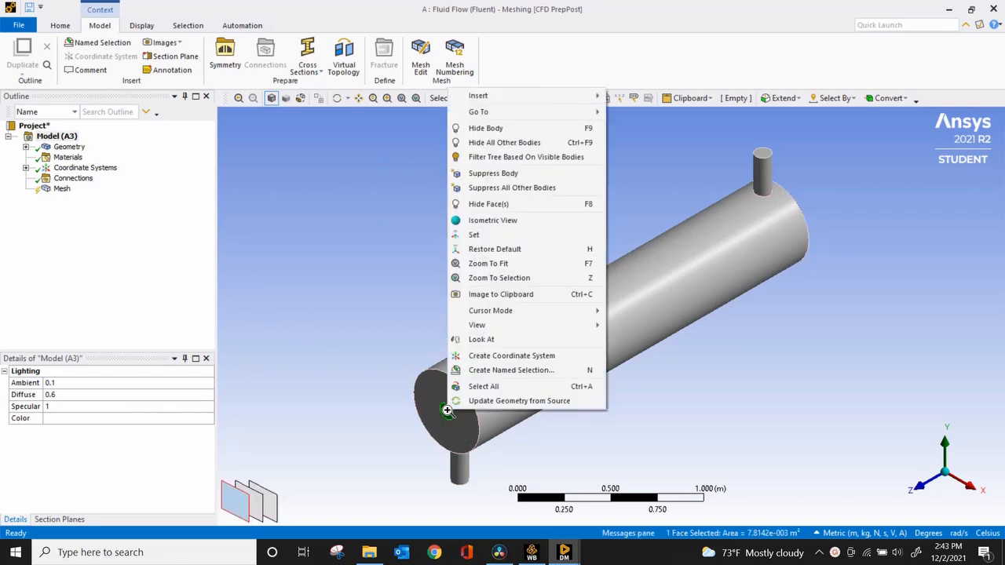
click(519, 370)
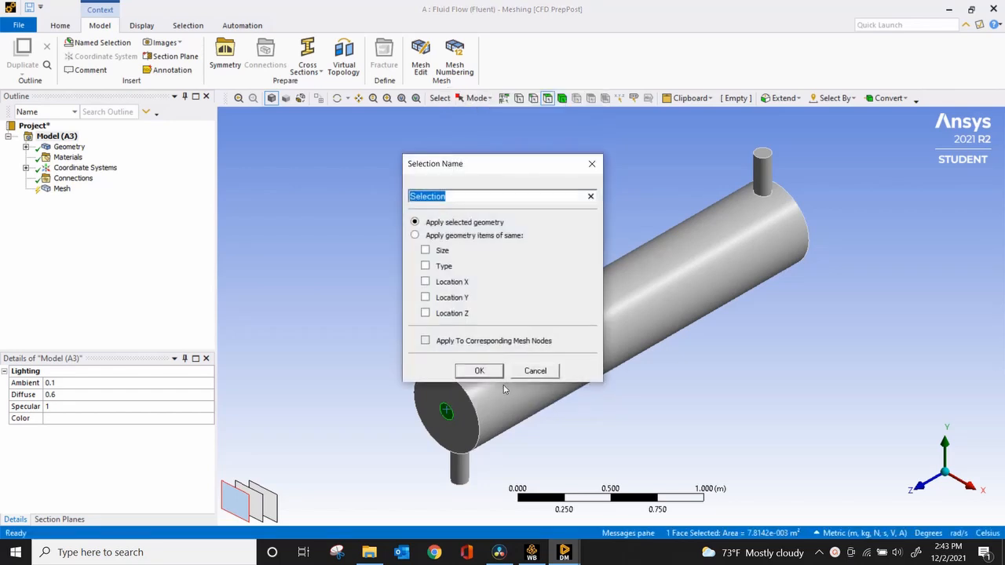
text(Hot Outlet)
key(Return)
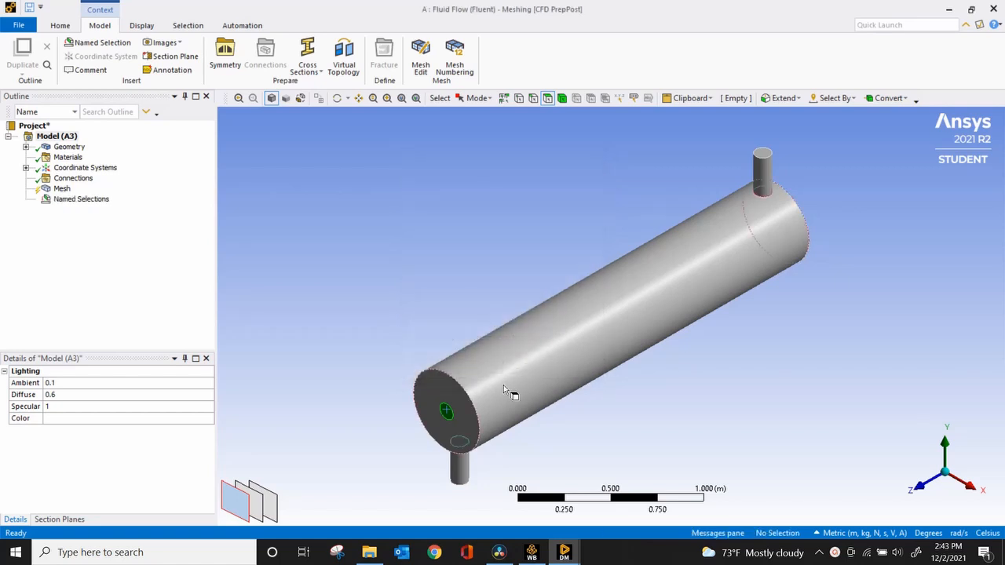
Create the named selection "Cold Inlet" on the end face of the downward branch pipe.
middle_drag(568, 413, 558, 349)
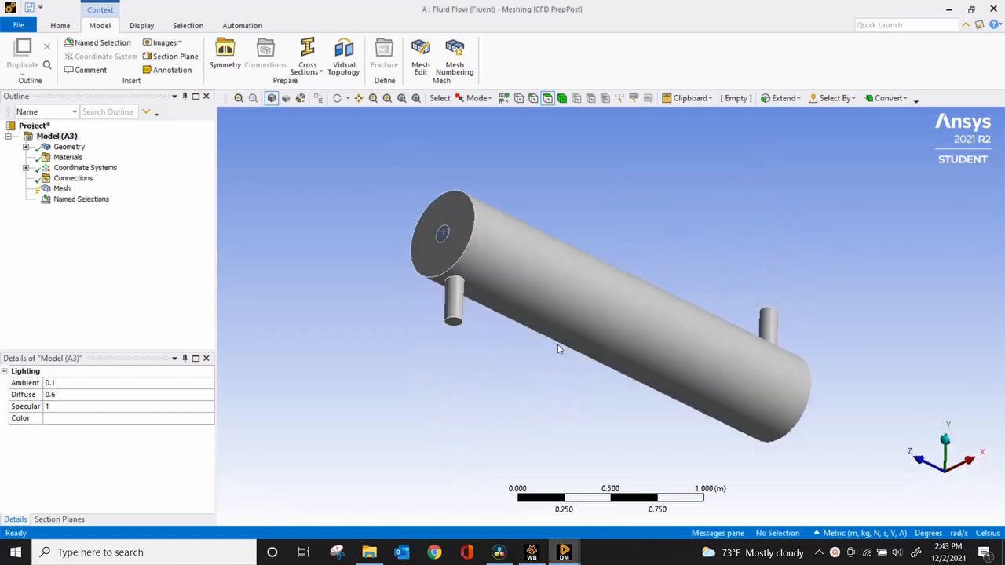
click(453, 322)
right_click(453, 323)
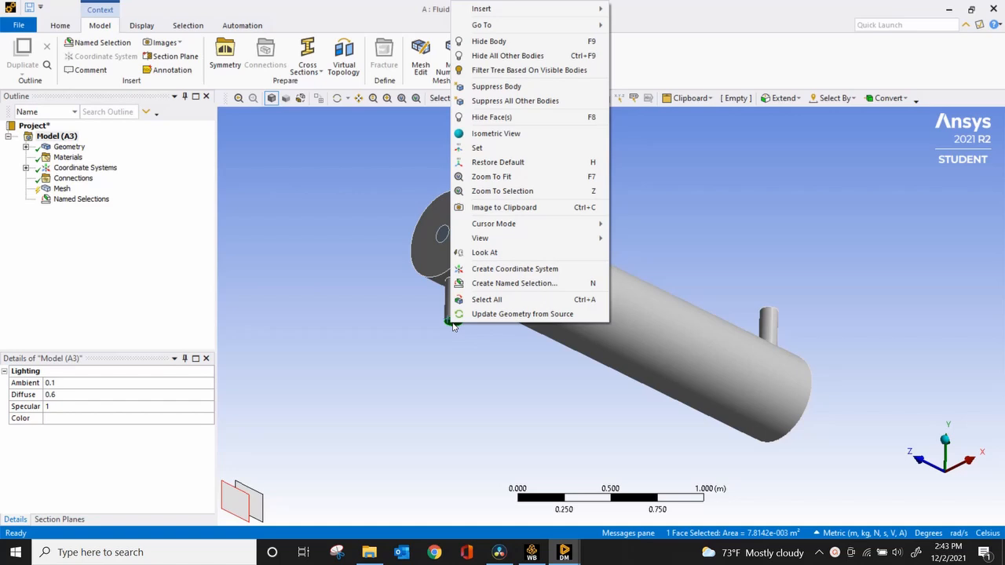
click(492, 283)
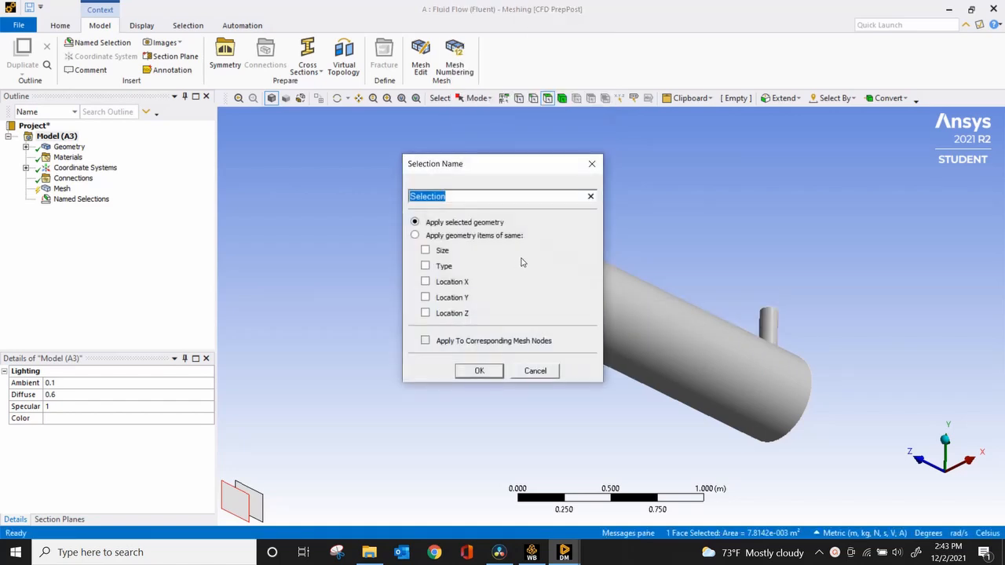
text(Cold Inlet)
click(479, 371)
Create the named selection "Cold Outlet" on the end face of the upward branch pipe.
middle_drag(740, 269, 824, 225)
click(796, 183)
right_click(796, 184)
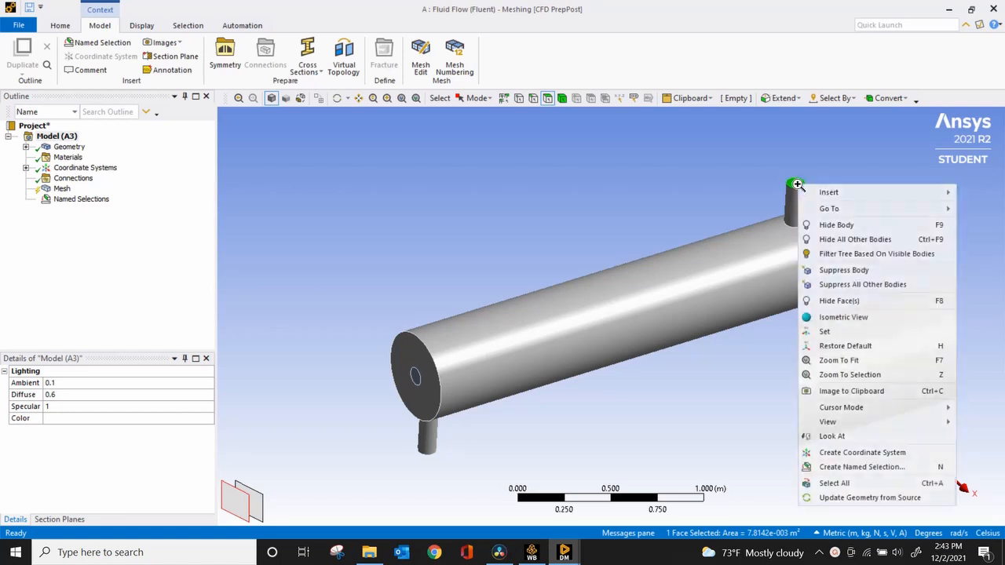
click(863, 468)
text(C)
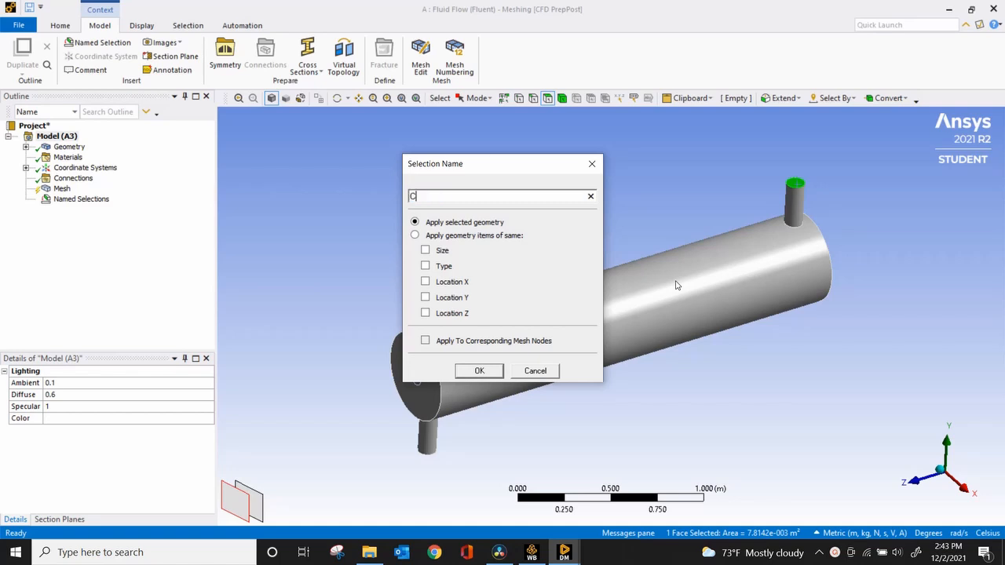
text(old Outlet)
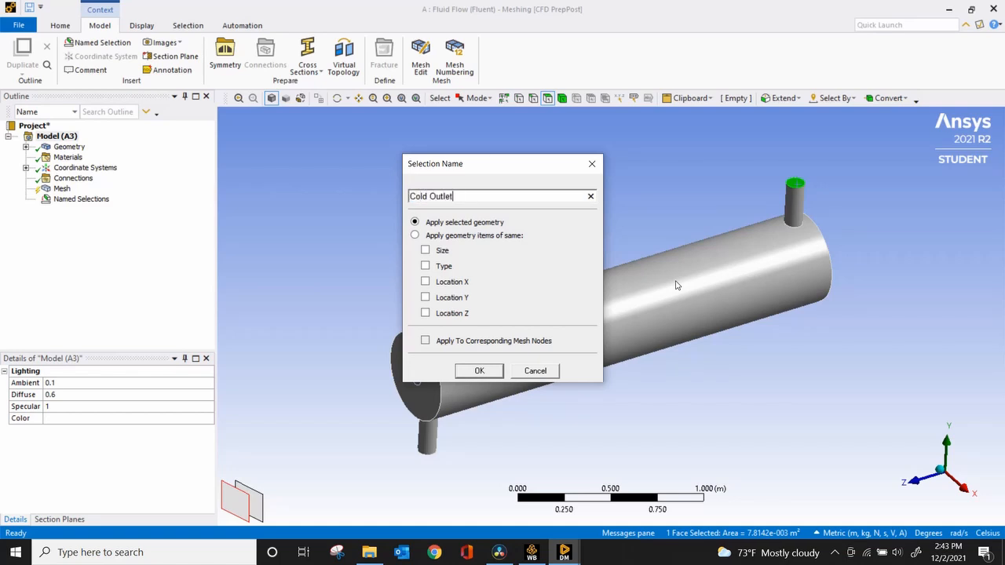
click(483, 371)
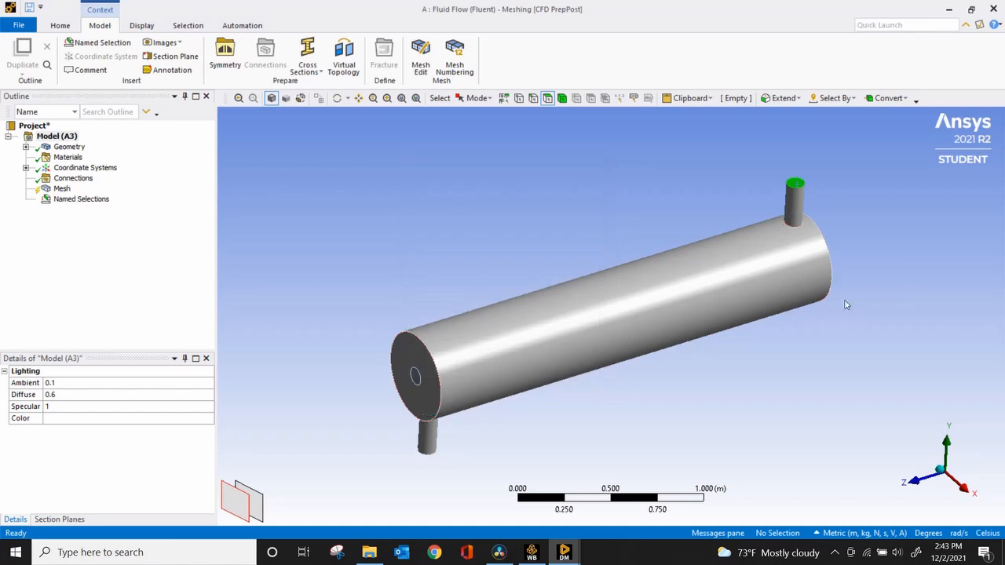
Create the named selection "Hot Inlet" on the inner cylinder's end face at the upward branch pipe's end of the model.
middle_drag(847, 305, 827, 284)
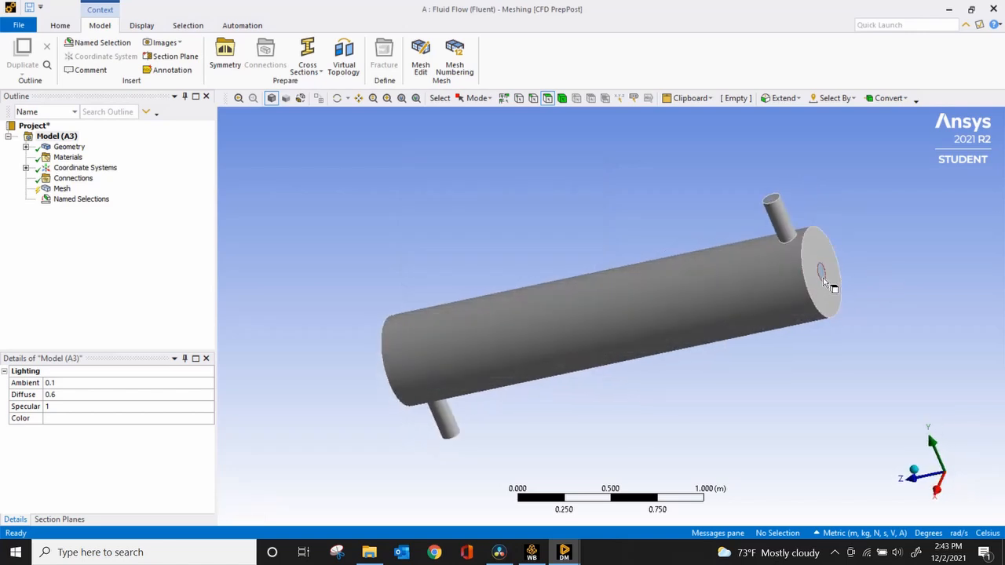
click(825, 282)
right_click(824, 275)
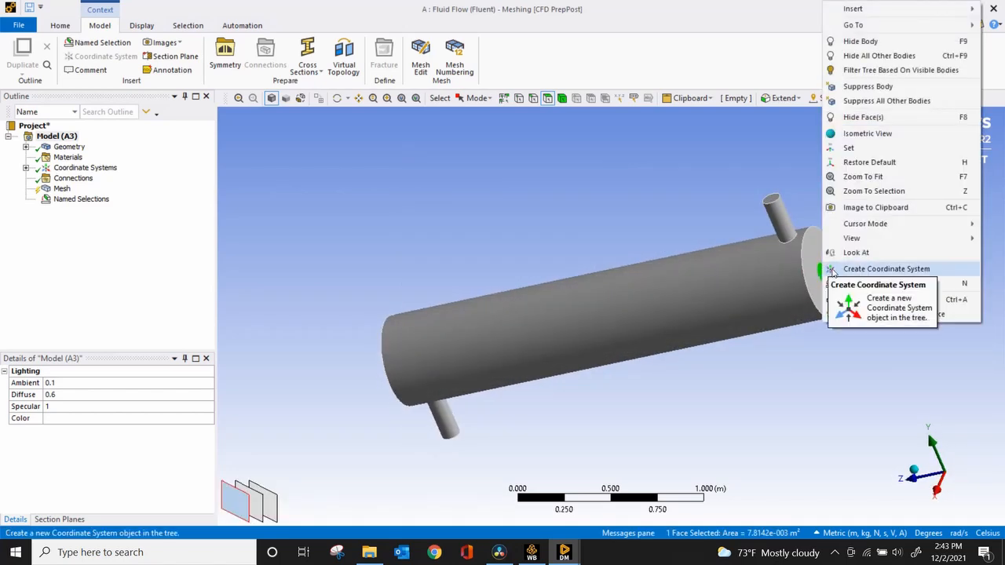
click(856, 283)
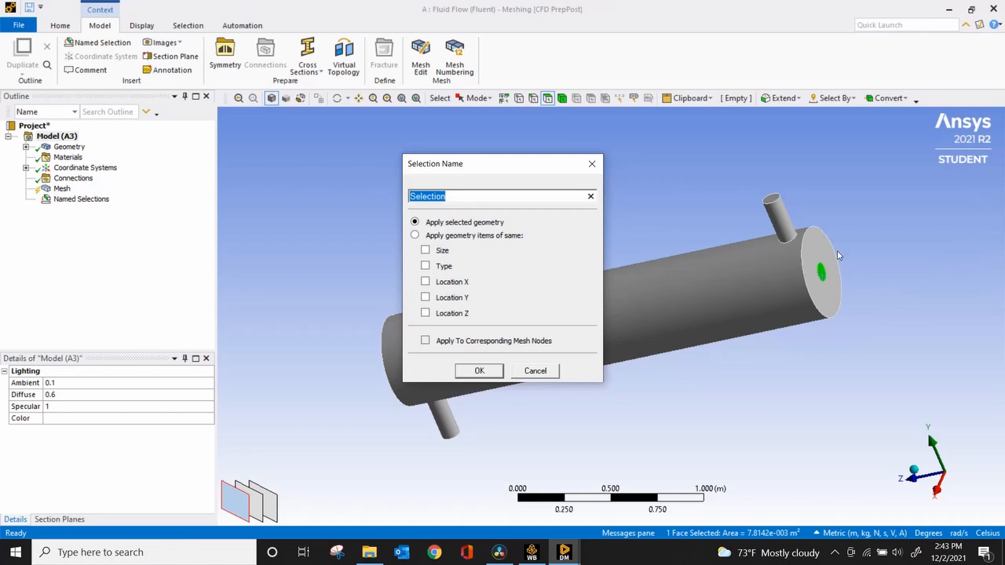
text(Co)
key(BackSpace)
key(BackSpace)
key(BackSpace)
text(H)
click(481, 370)
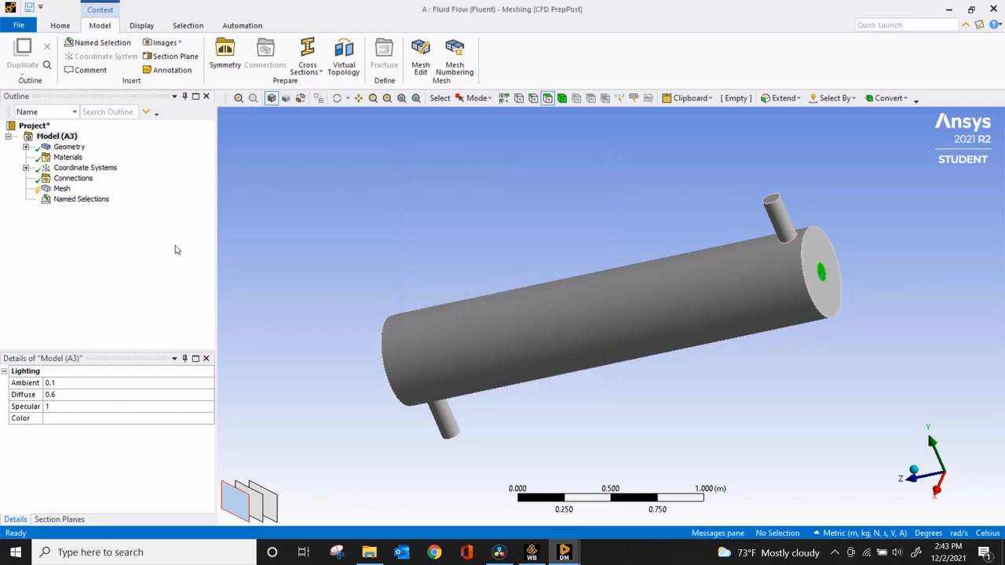
Expand the named selections and check which face each of Hot Outlet, Cold Inlet, Cold Outlet and Hot Inlet marks.
click(66, 203)
click(26, 200)
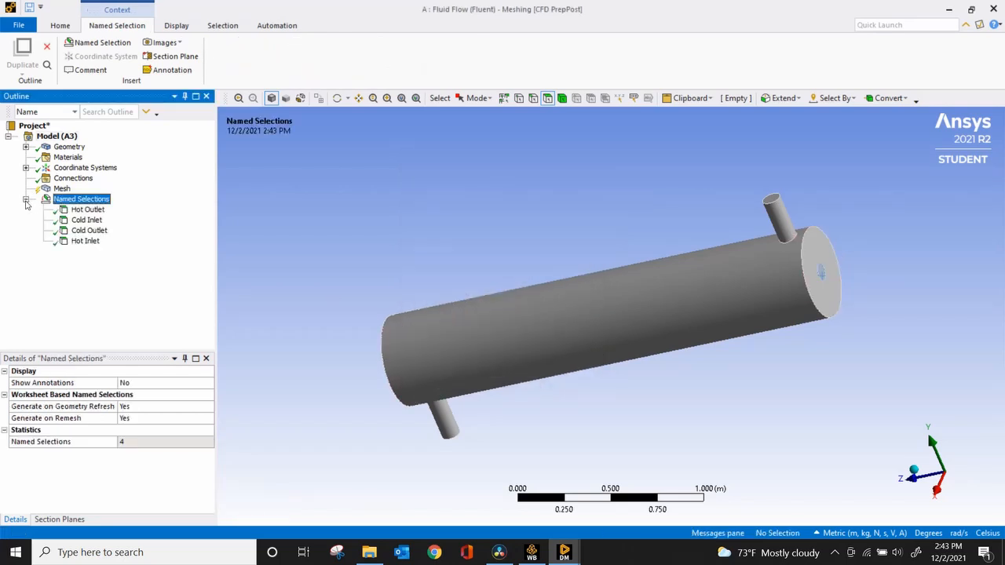
click(98, 211)
click(100, 222)
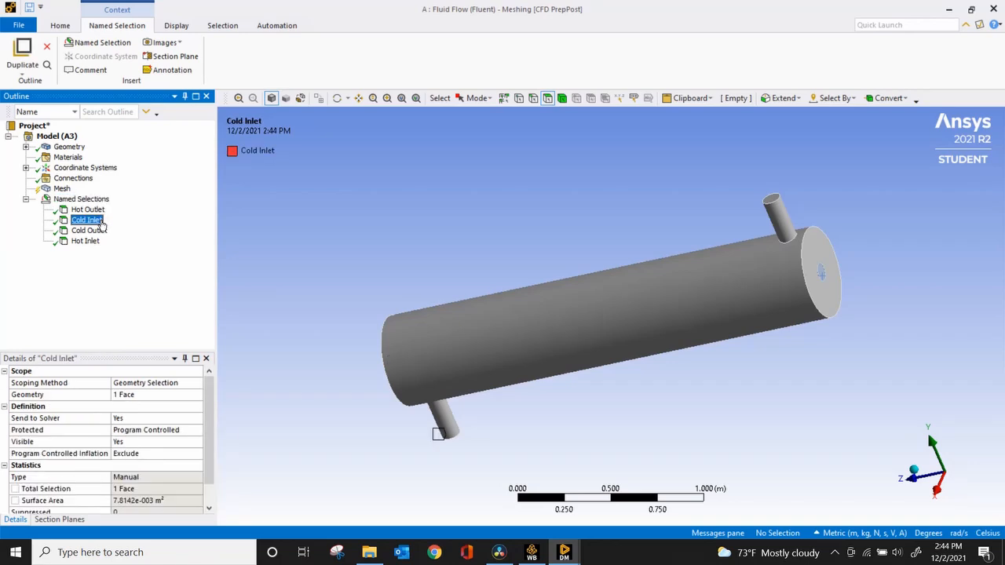
click(99, 231)
click(91, 241)
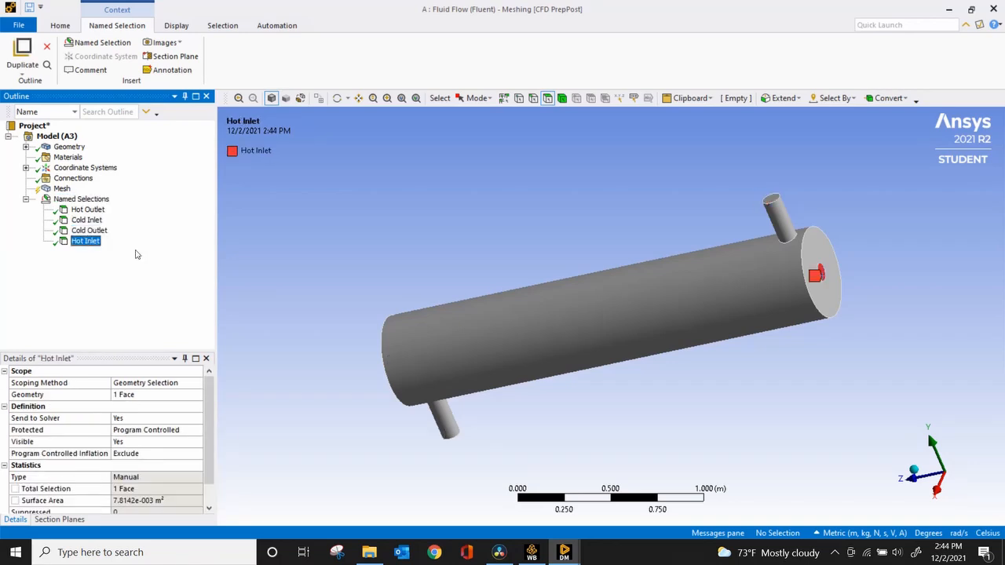
Create the named selection "Adiabatic Wall" from the outer cylinder's curved face, both its ring-shaped end faces and both branch pipes' side faces.
click(335, 261)
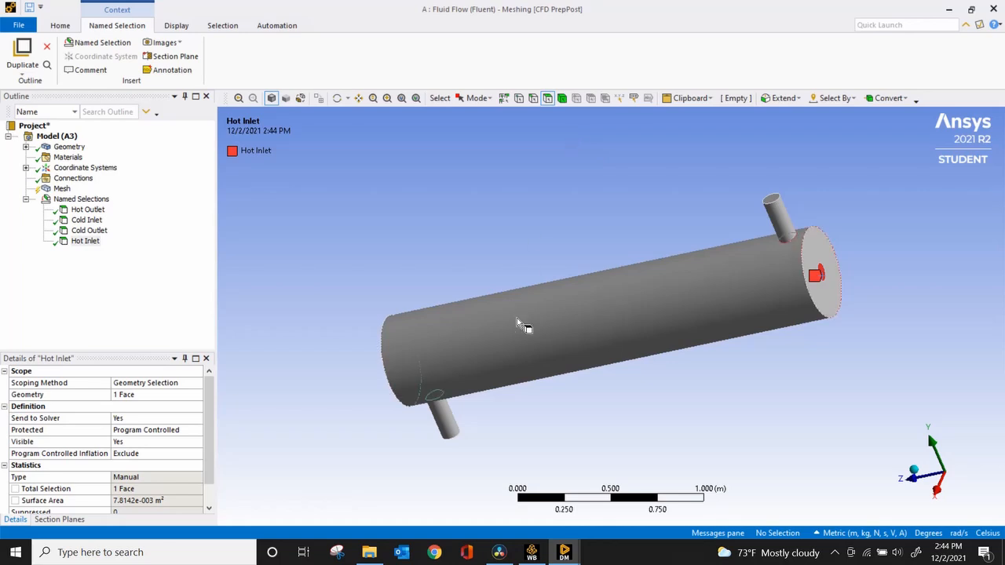
click(827, 306)
ctrl+click(750, 301)
ctrl+click(784, 223)
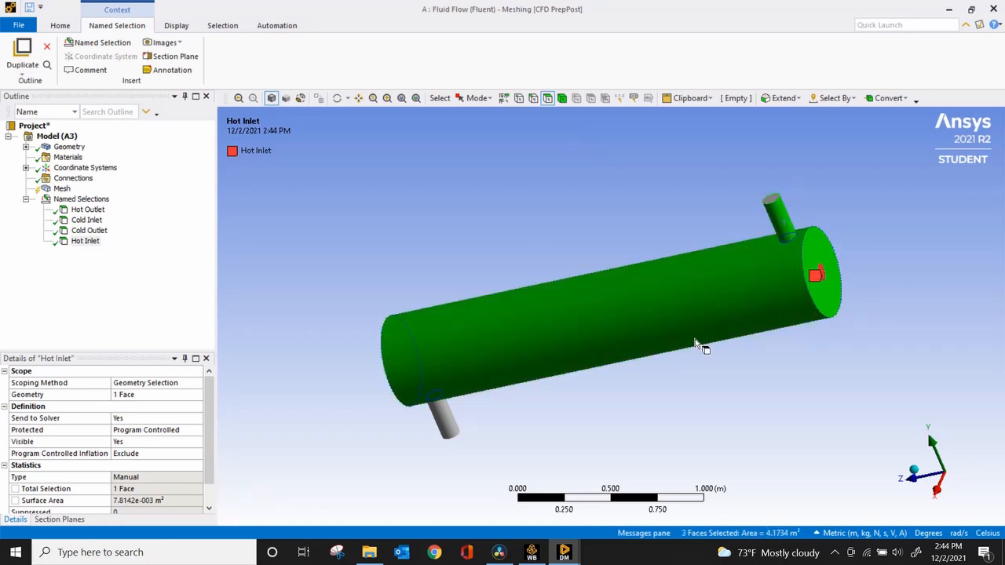
middle_drag(595, 405, 664, 331)
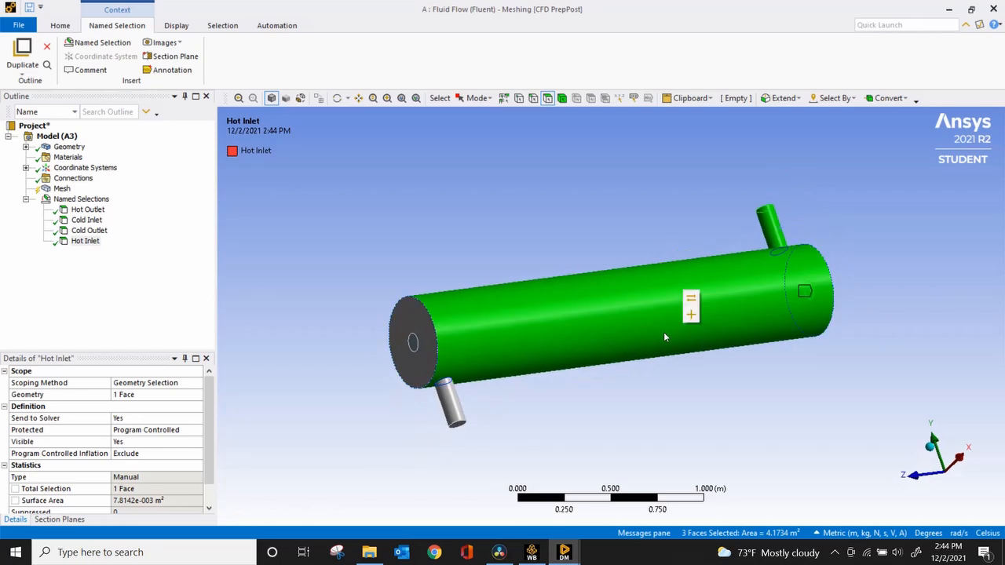
ctrl+click(428, 354)
ctrl+click(451, 404)
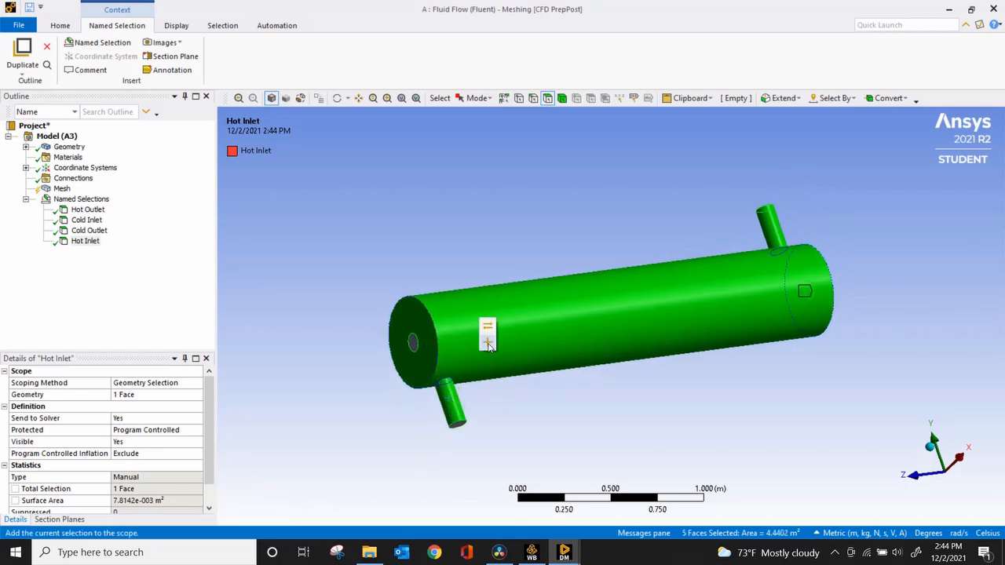
right_click(579, 339)
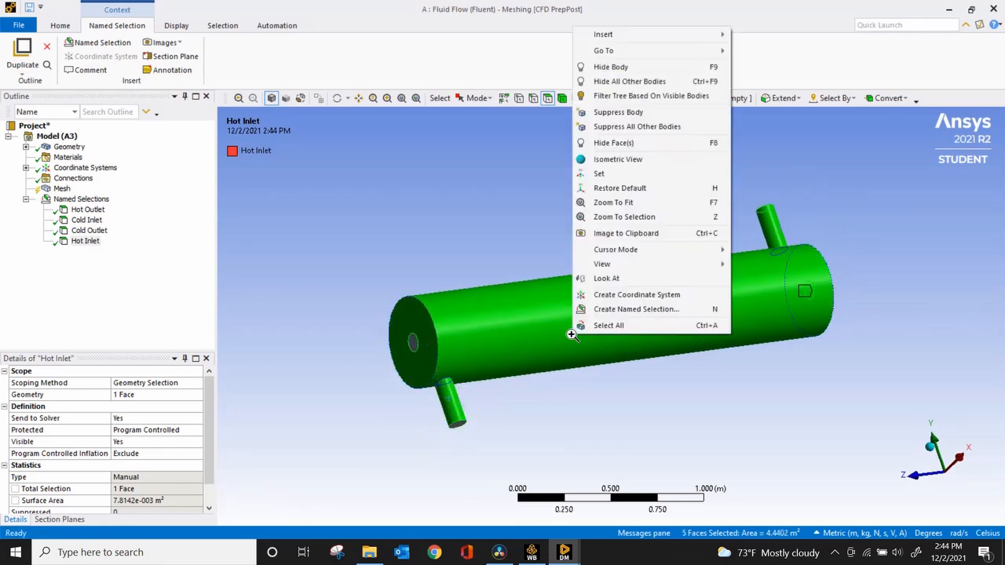
click(633, 309)
text(Adiabatic Wall)
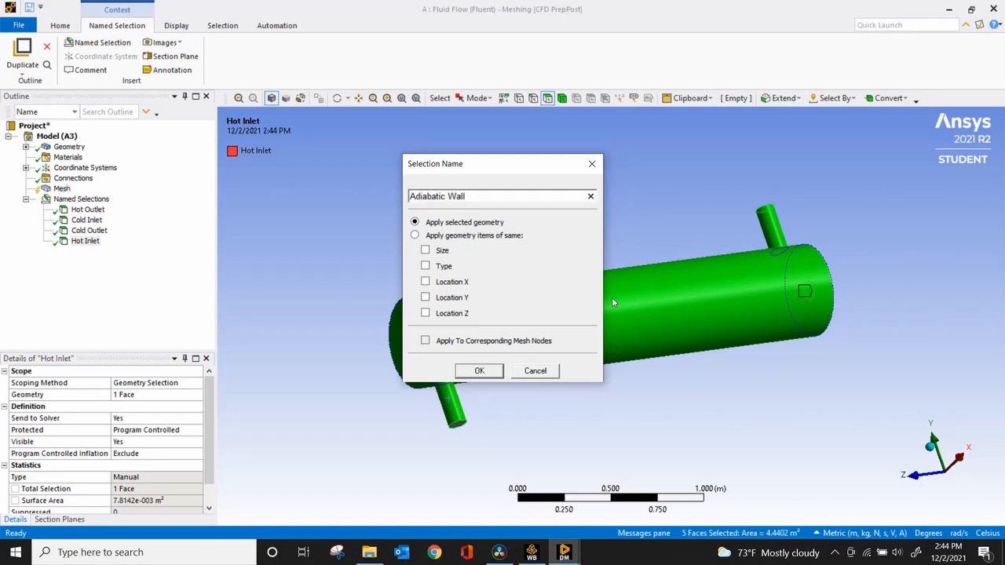
click(480, 370)
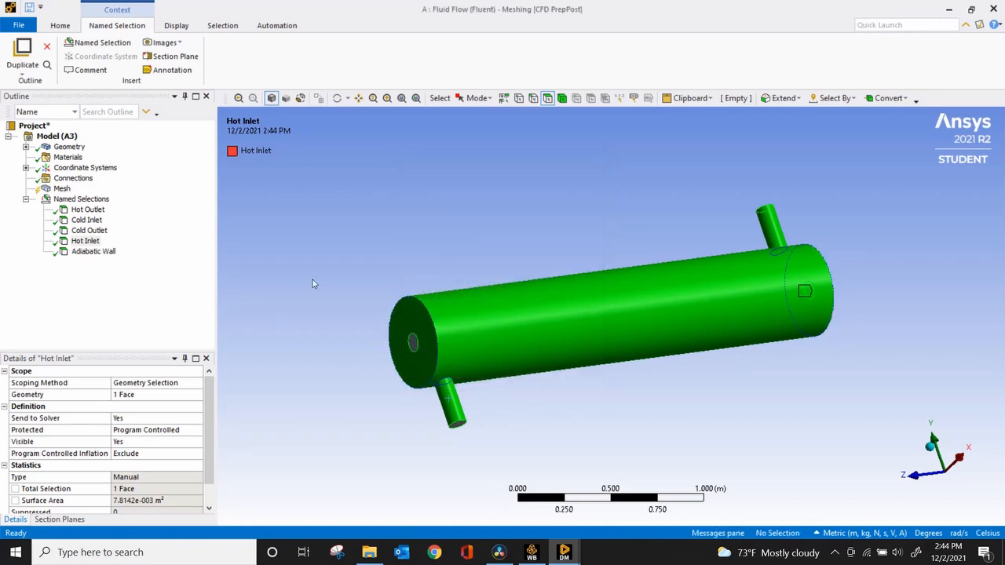
Set the isometric view, expand the geometry's part and hide the outer solid with the branch pipes.
middle_drag(637, 354, 762, 387)
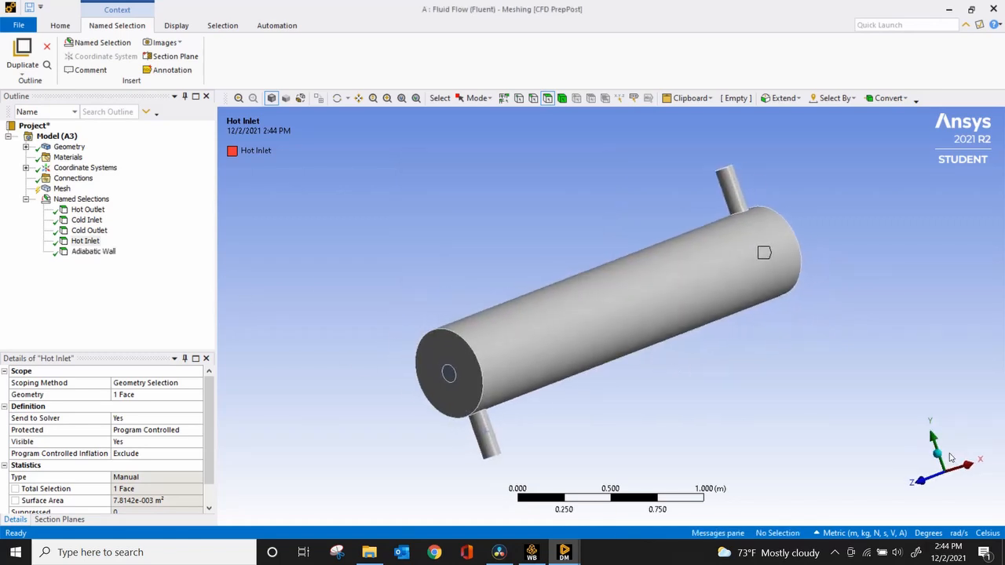
click(937, 454)
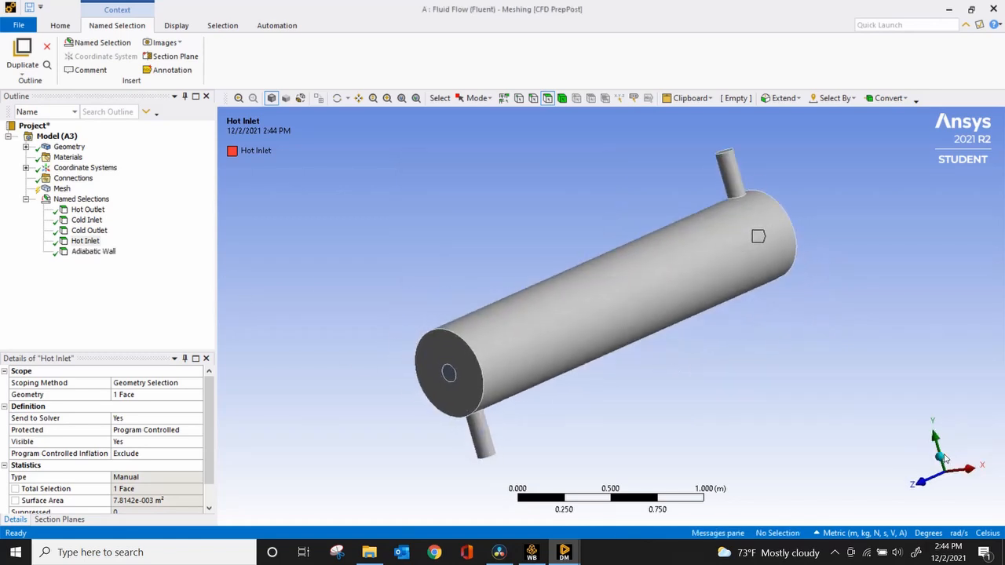
click(26, 147)
click(43, 157)
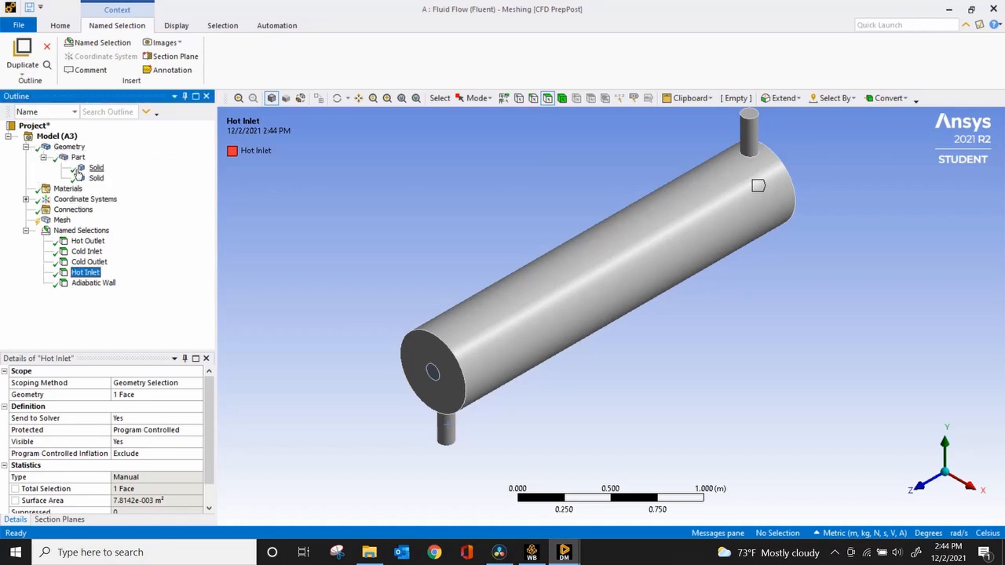
click(96, 168)
right_click(98, 169)
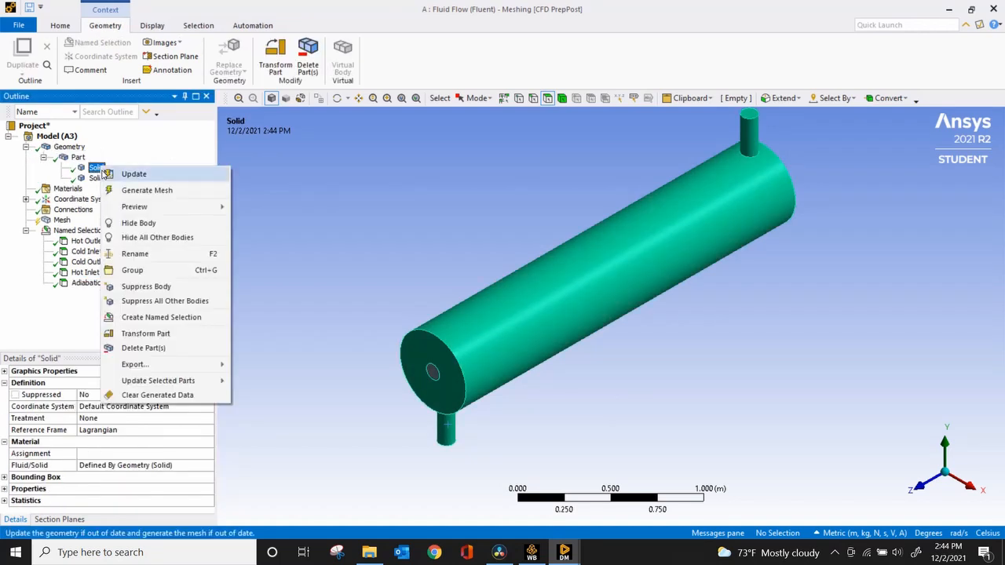
click(138, 224)
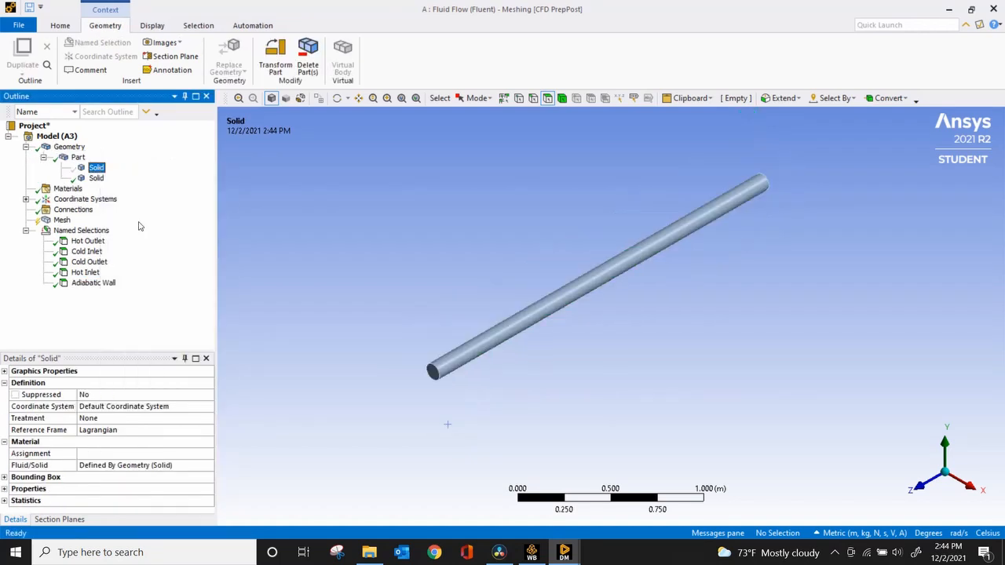
Create the named selection "Pipe Wall" on the inner cylinder's curved face.
click(574, 291)
right_click(575, 292)
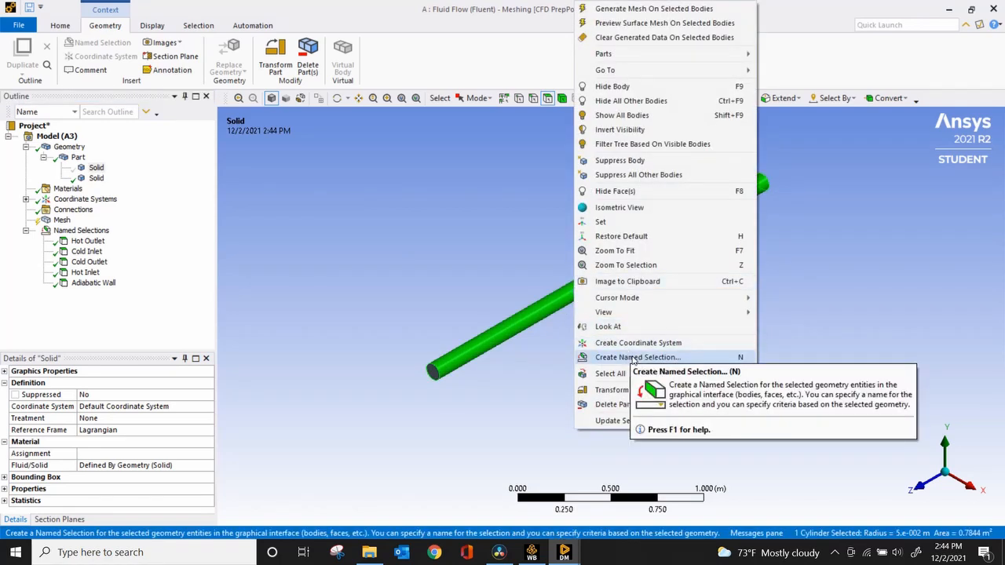
click(631, 358)
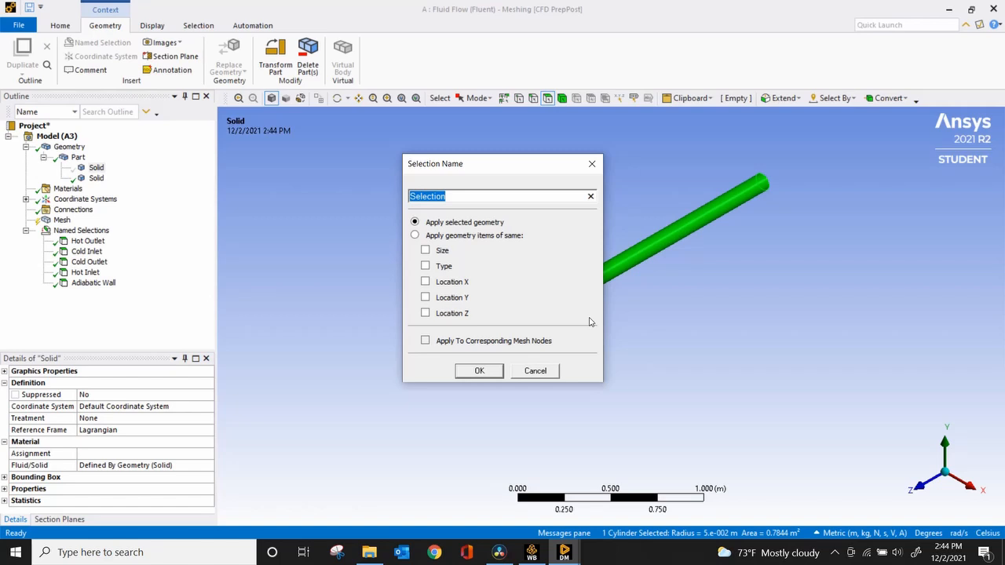
text(Pipe Wall)
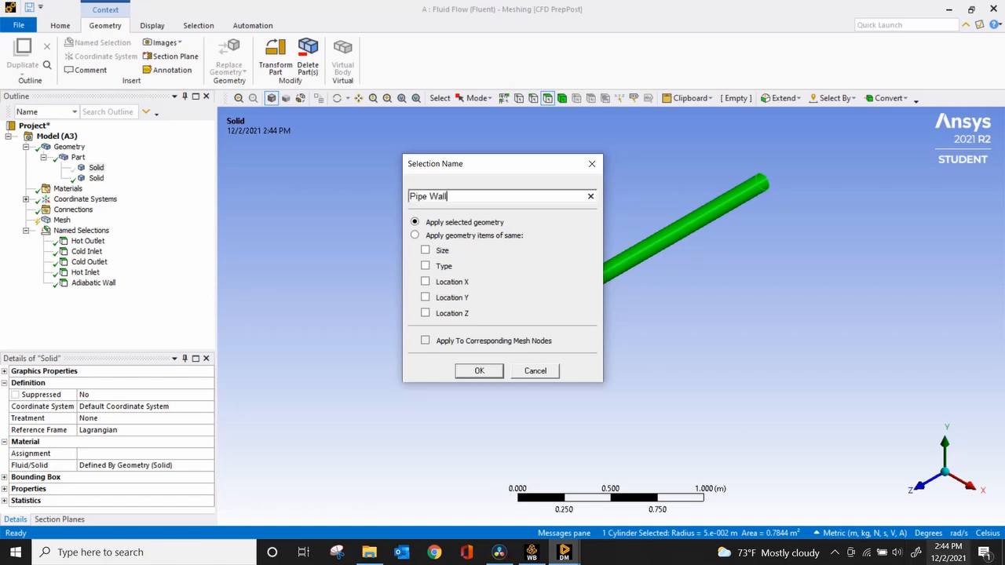
click(479, 370)
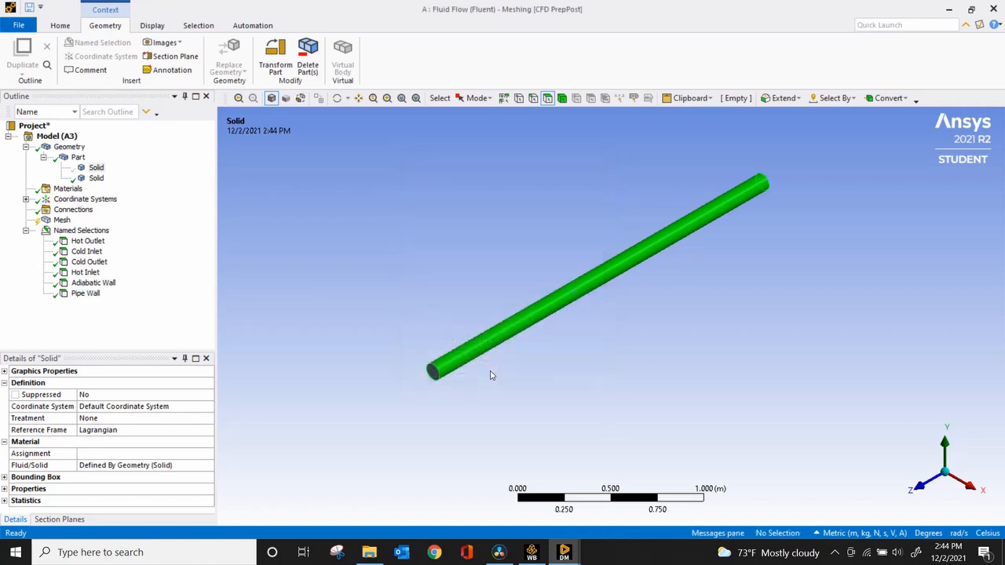
Switch to body selection and create the named selection "Hot Domain" on the inner cylinder body.
click(561, 99)
click(591, 287)
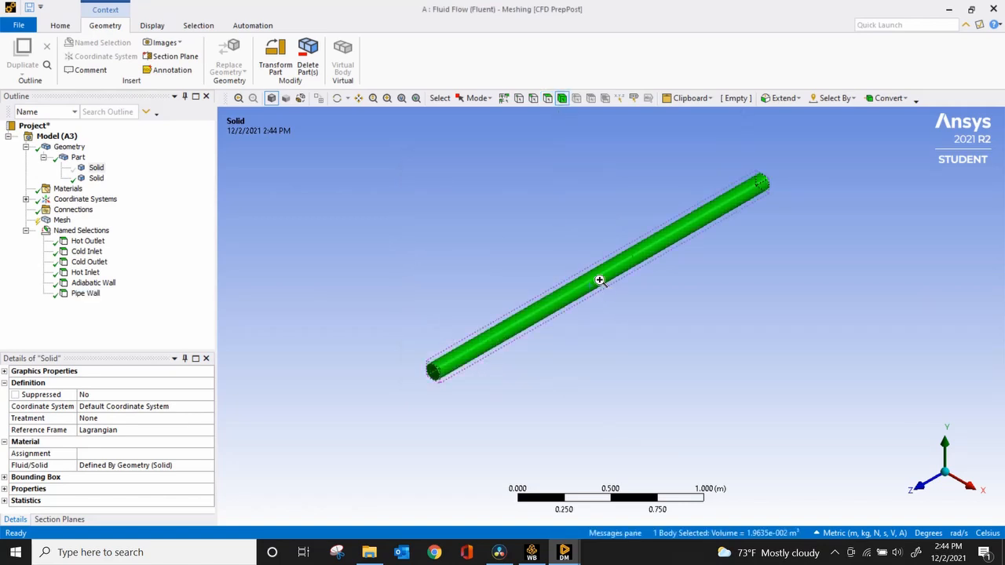
right_click(600, 283)
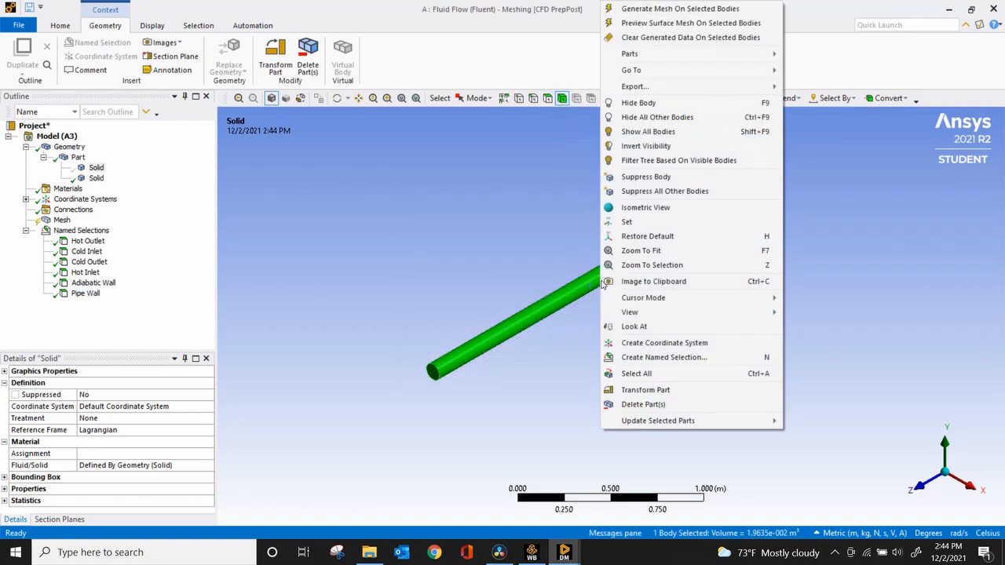
click(621, 357)
text(Hot Domain)
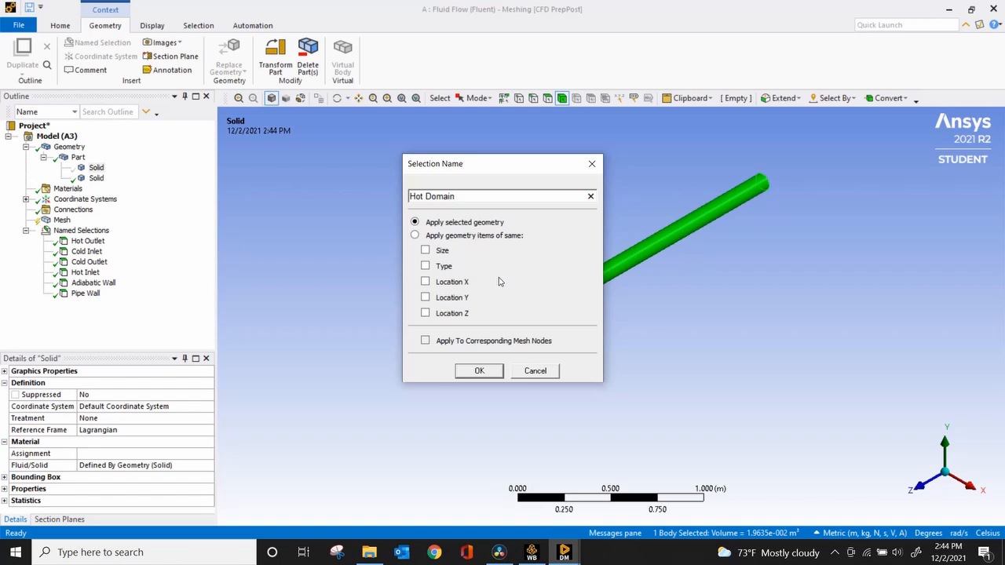
click(479, 372)
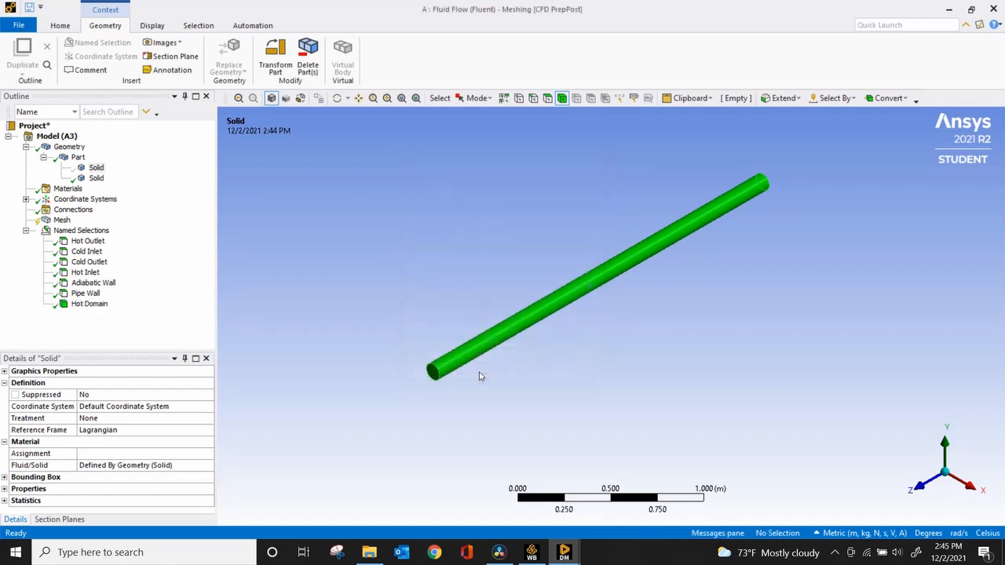
Show all bodies again and hide the inner cylinder solid.
right_click(98, 169)
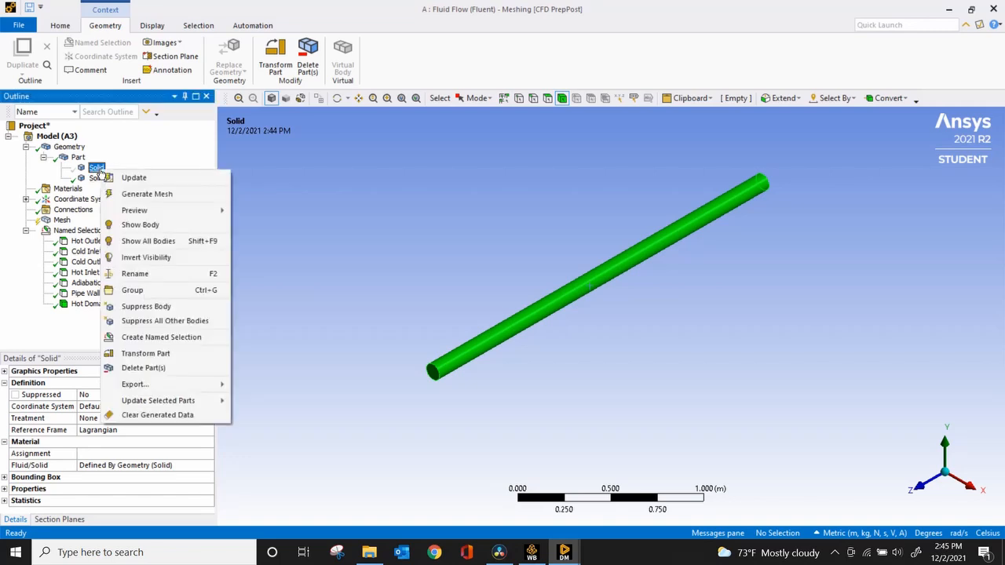
click(146, 242)
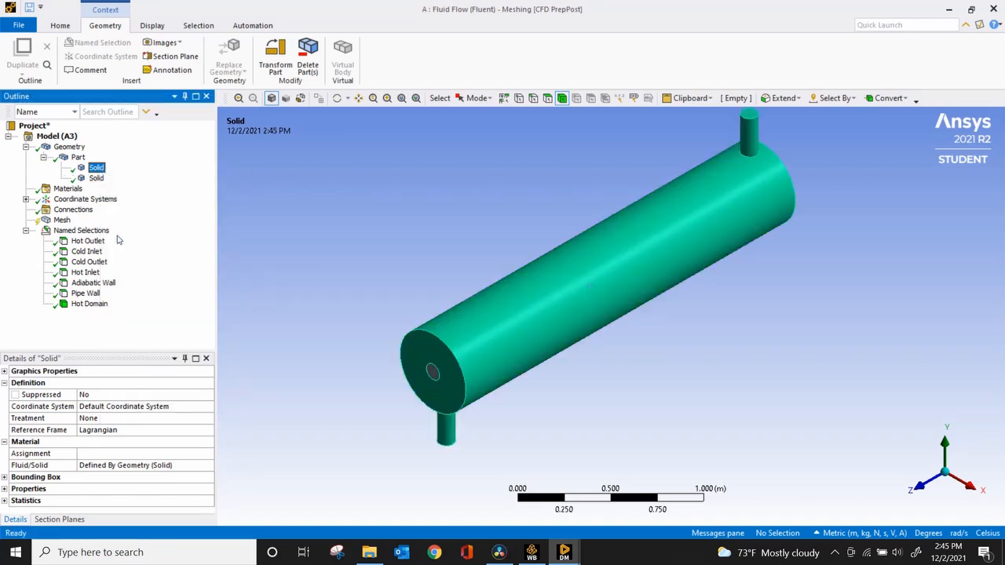
right_click(96, 179)
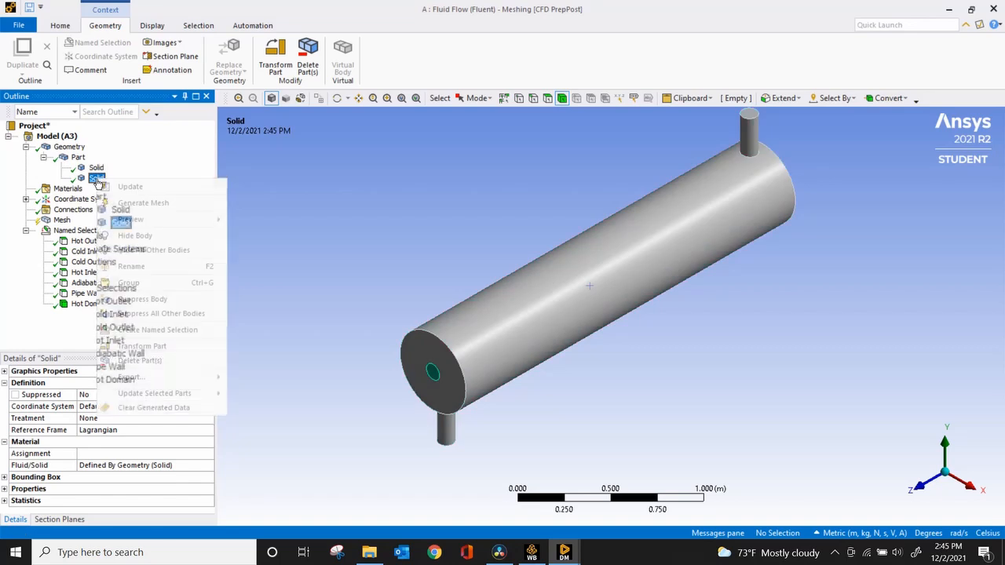
click(135, 236)
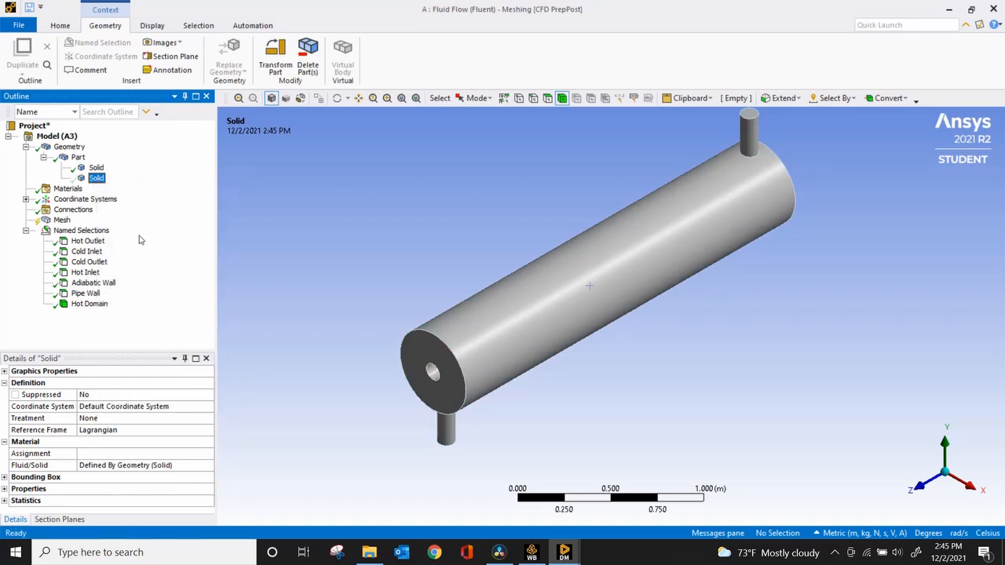
Create the named selection "Cold Domain" on the outer cylinder body with the branch pipes, and show all bodies again.
click(695, 246)
right_click(695, 247)
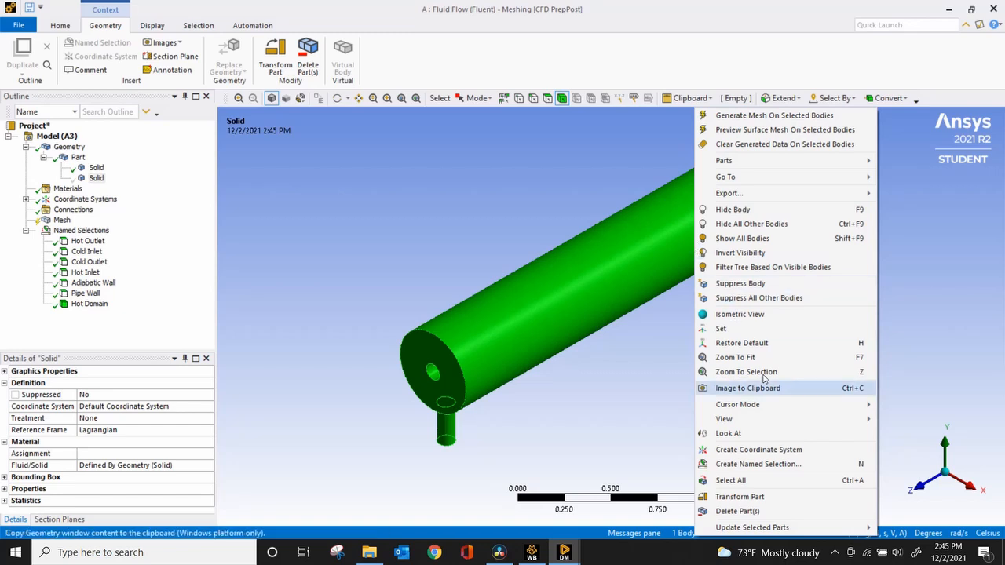
click(792, 465)
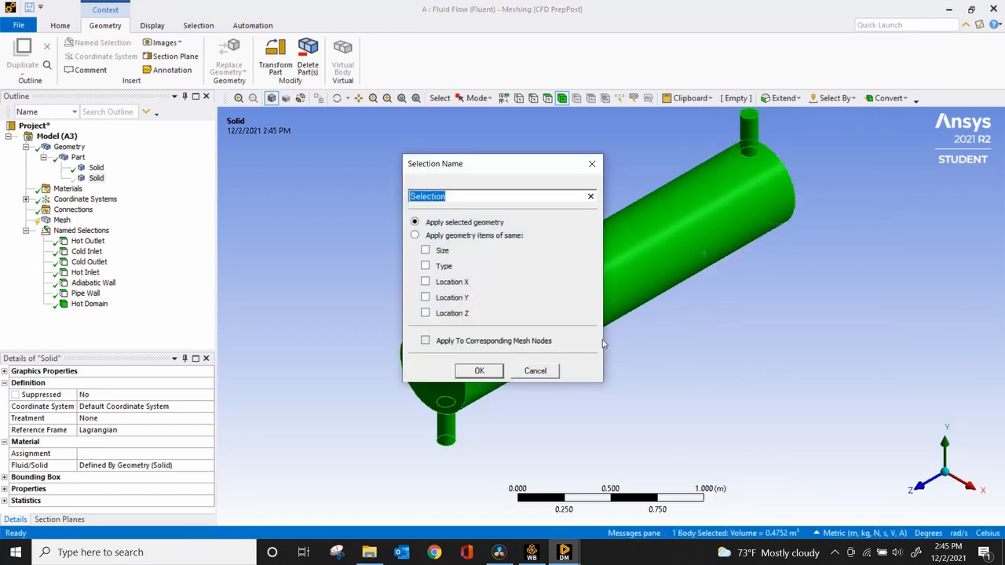
text(Cold Domain)
click(479, 370)
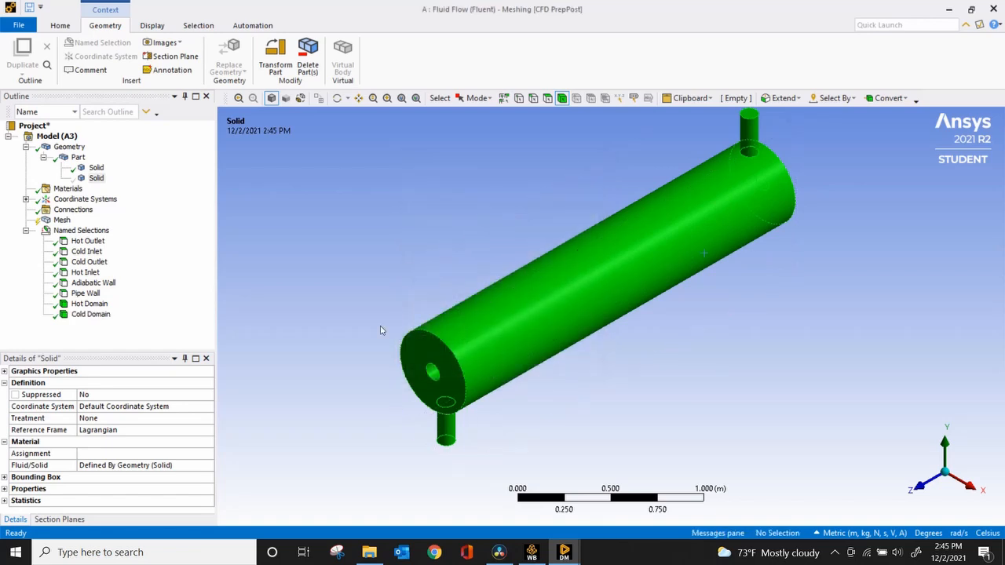
right_click(96, 178)
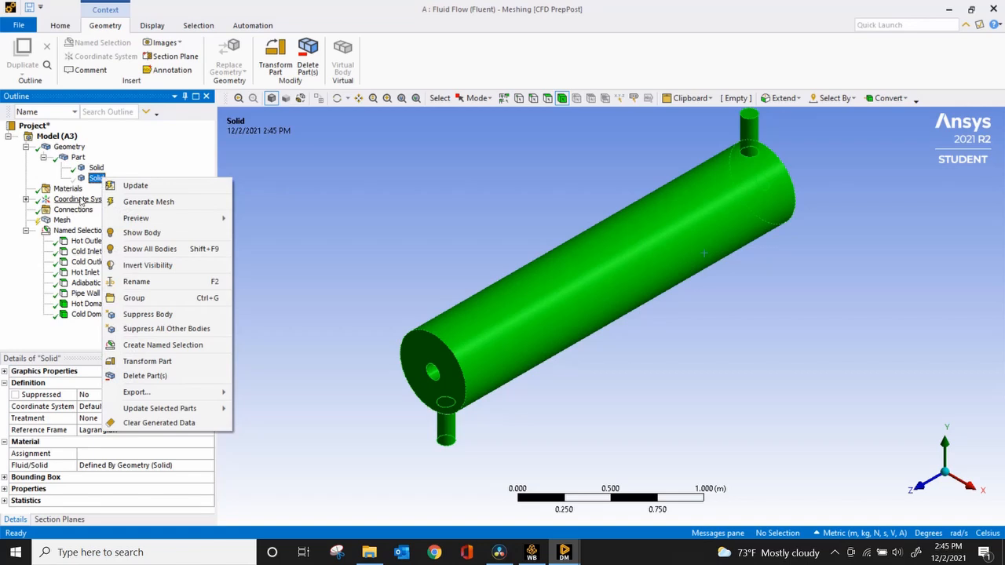
click(154, 250)
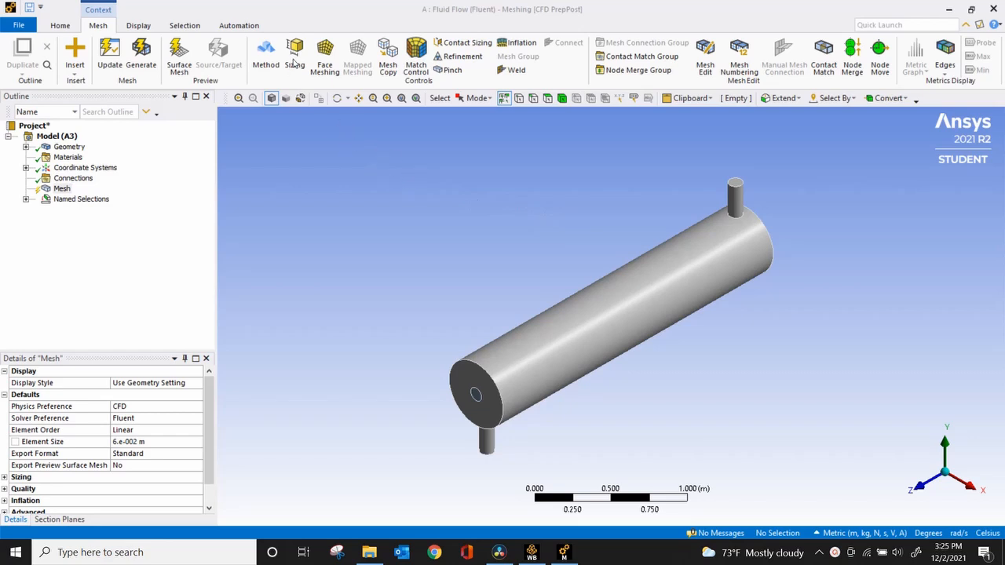
Add a mesh sizing scoped to the outer circular edges at both ends of the large cylinder.
click(295, 51)
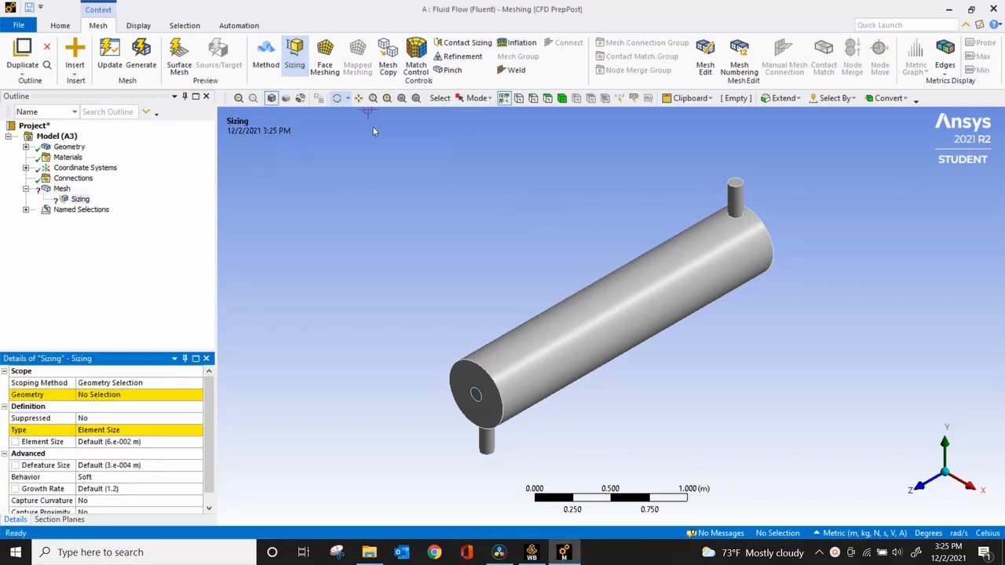
click(533, 99)
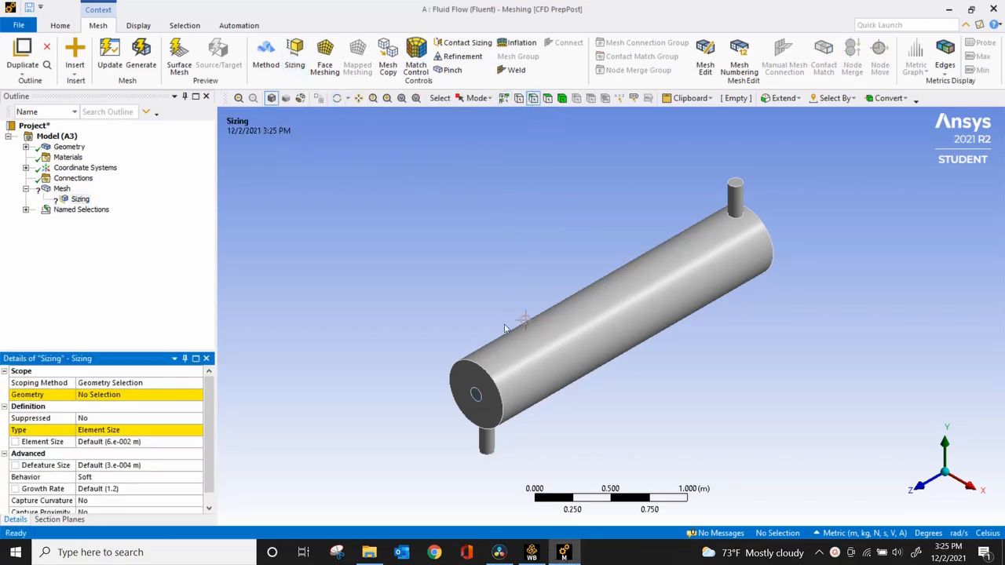
click(485, 374)
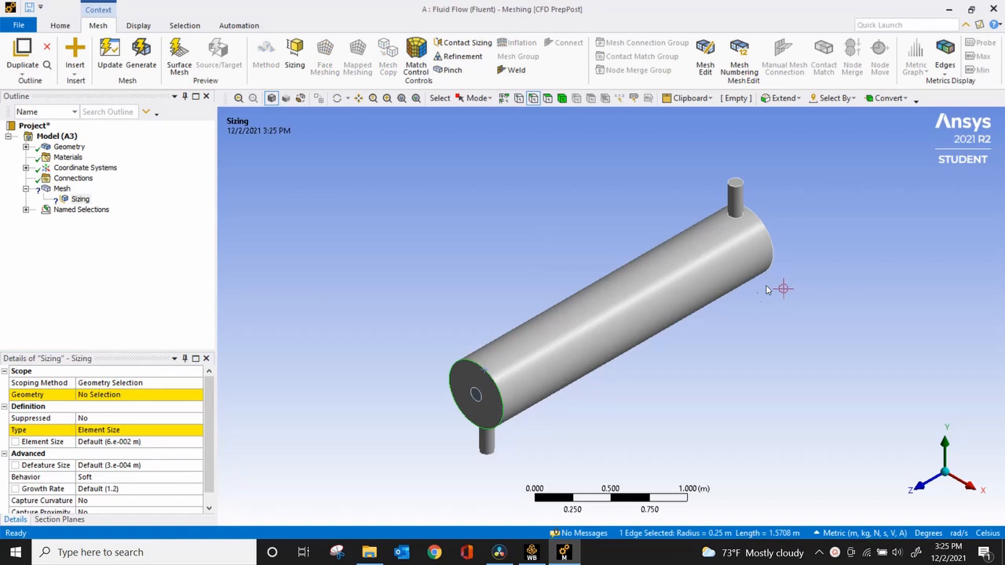
ctrl+click(769, 246)
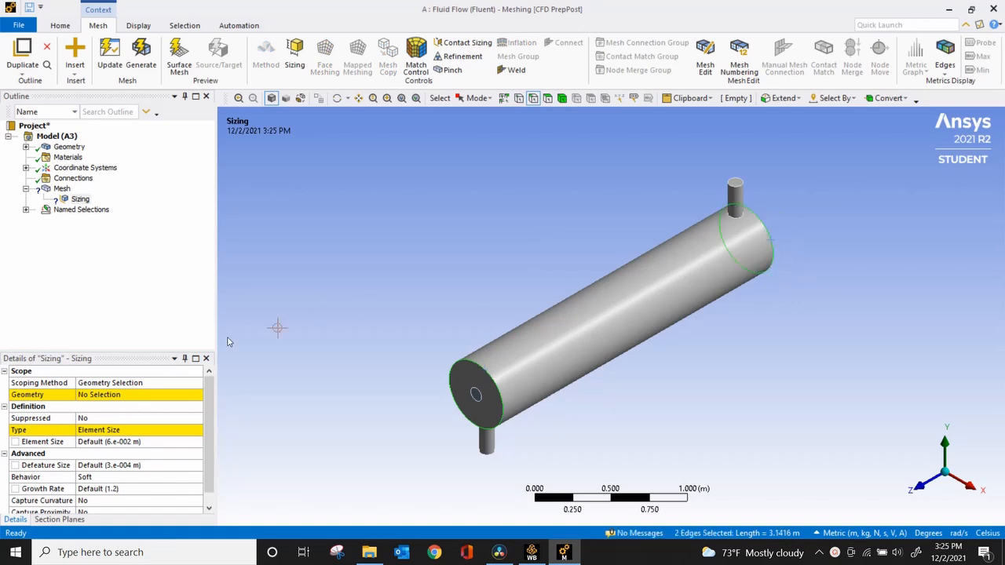
click(92, 395)
click(106, 395)
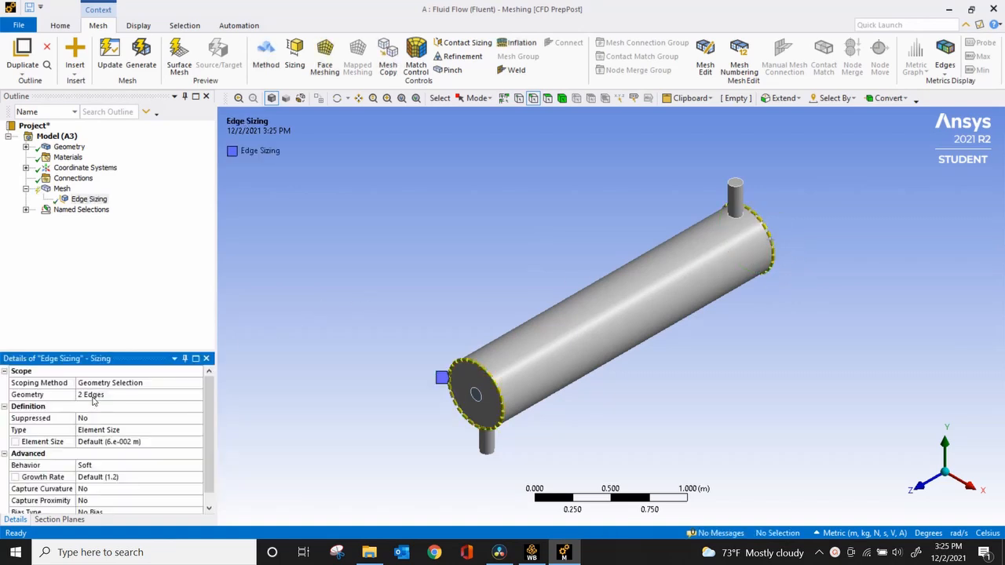
Define the edge sizing by Number of Divisions with 70 divisions and Hard behavior, and generate the mesh.
click(123, 429)
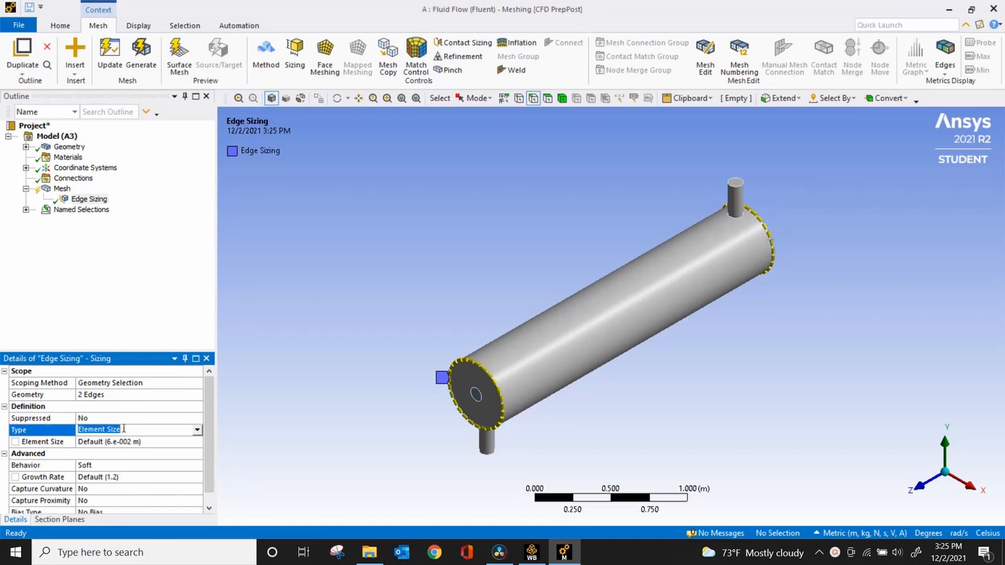
click(196, 432)
click(182, 447)
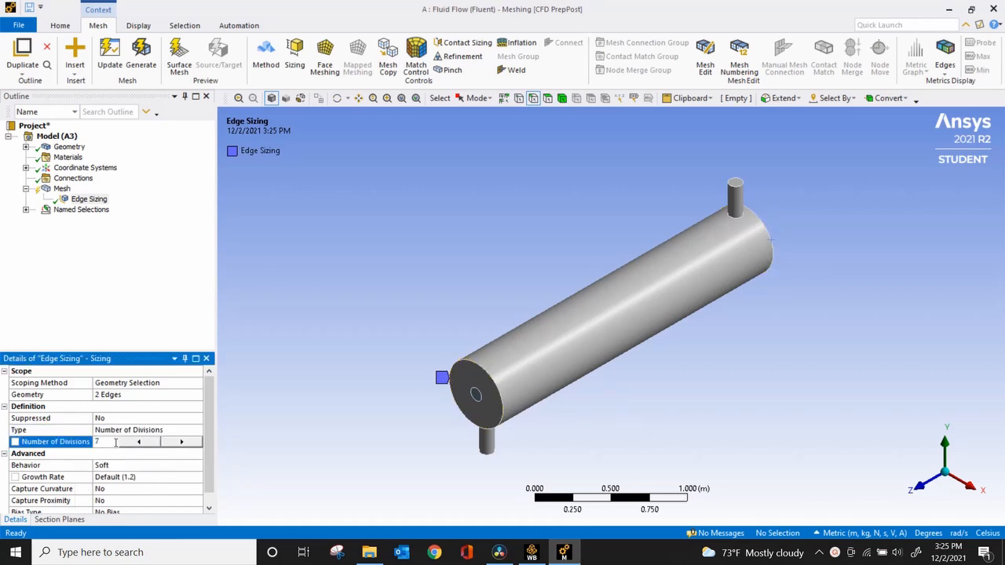
key(Return)
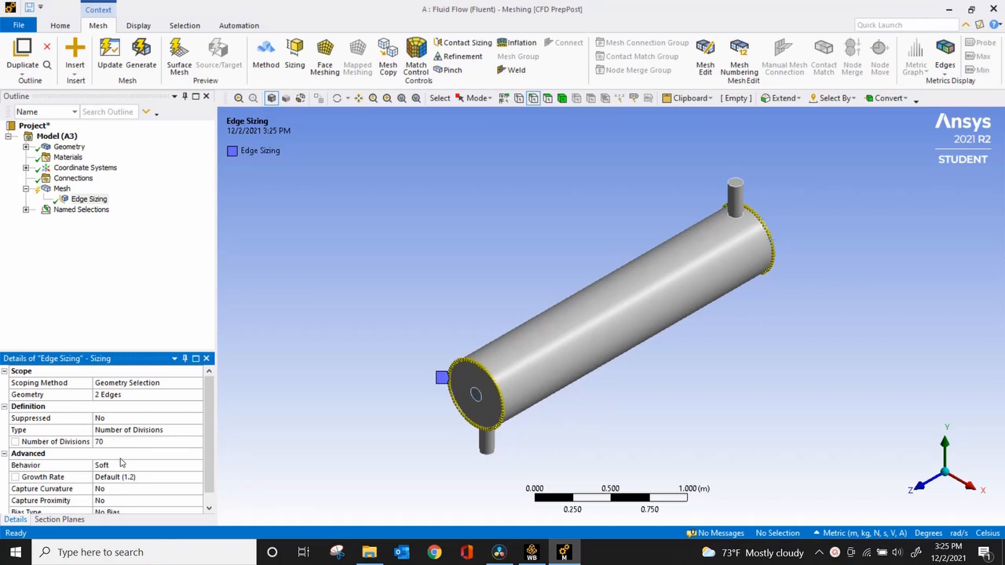
click(139, 466)
click(197, 466)
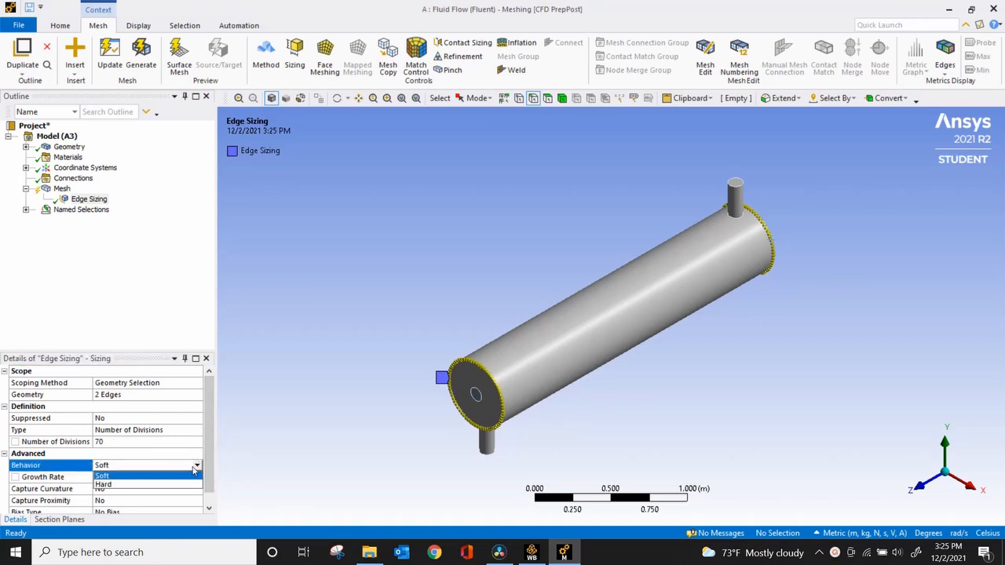
click(179, 486)
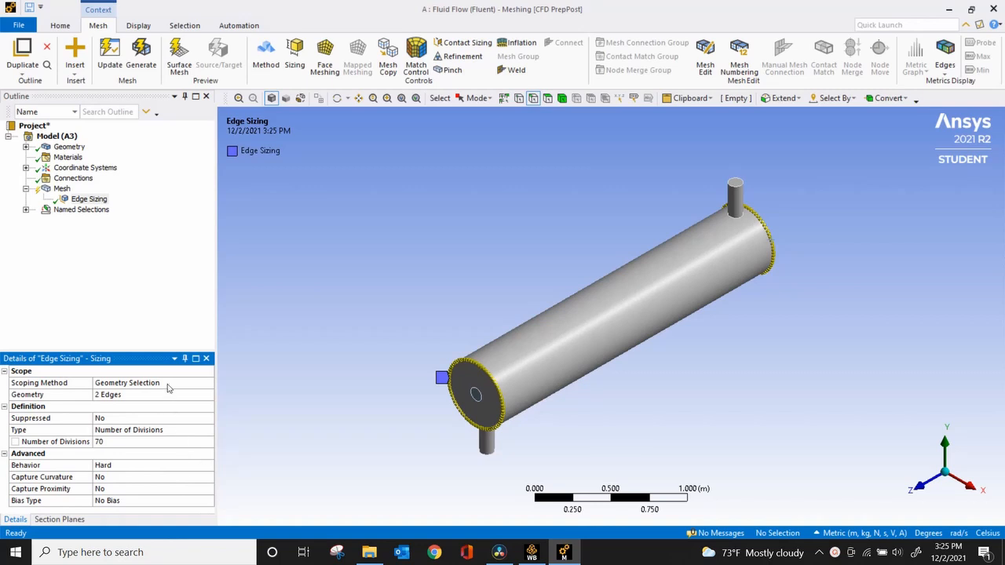
click(141, 56)
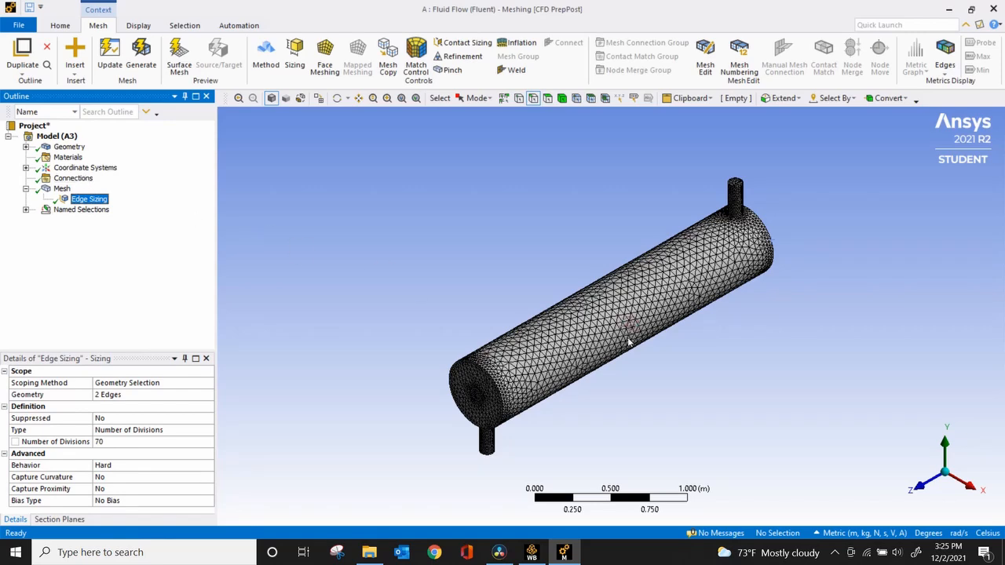
mouse_move(773, 393)
middle_down()
mouse_move(824, 353)
mouse_move(790, 348)
mouse_move(763, 400)
middle_up()
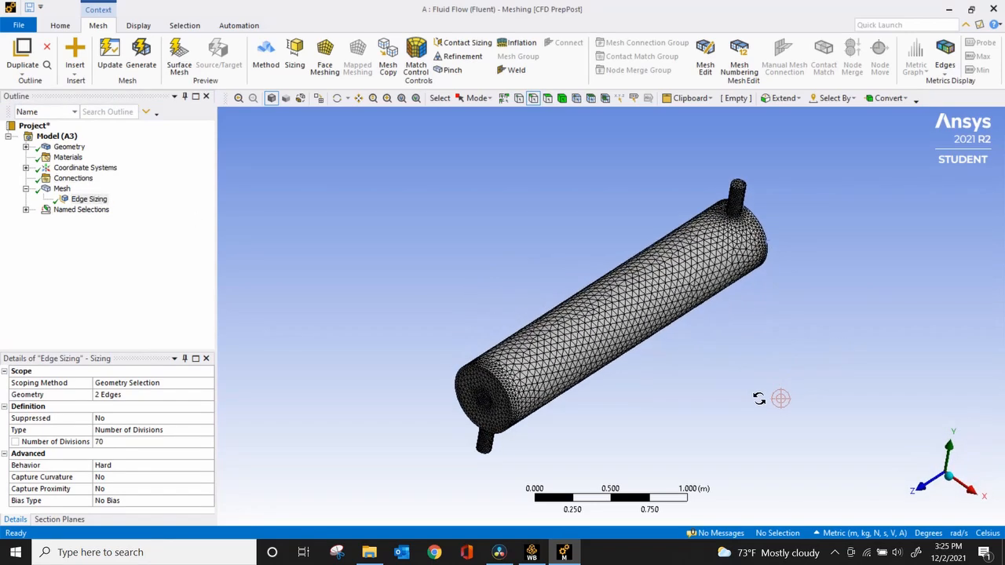
Expand the geometry's part, hide the outer solid and examine the mesh on the inner cylinder.
click(26, 147)
click(44, 157)
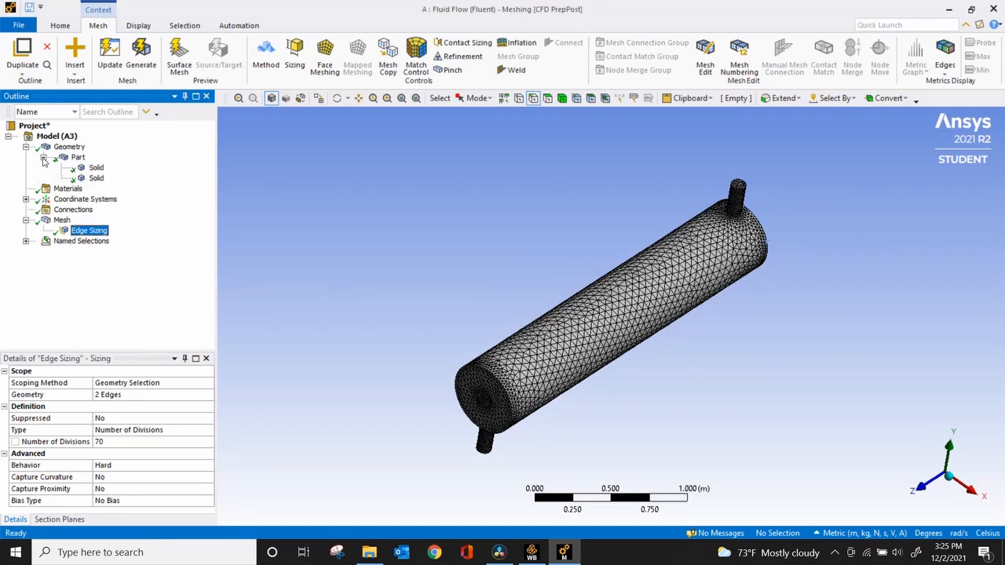
right_click(93, 169)
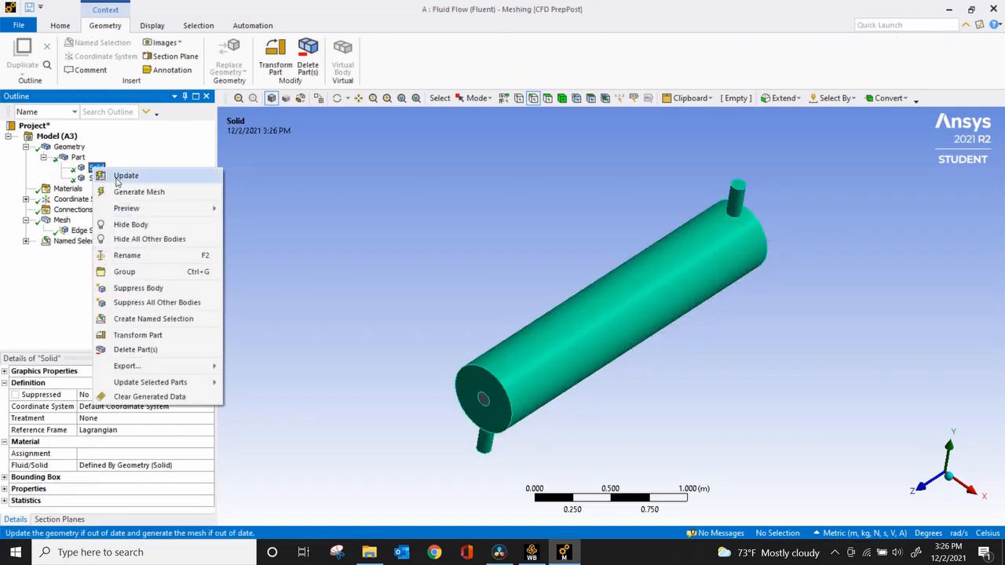
click(133, 226)
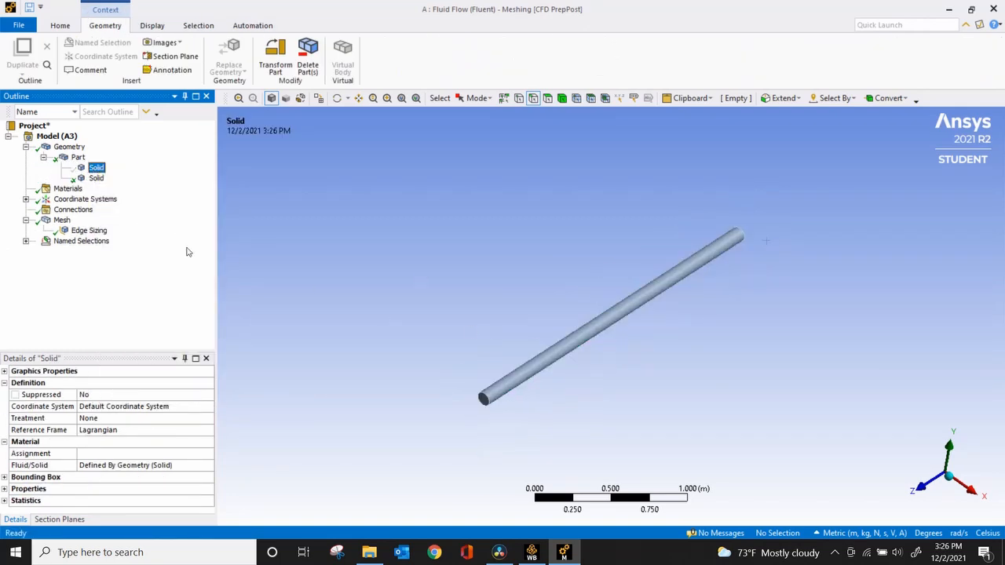
click(62, 220)
scroll(546, 343, up, 3)
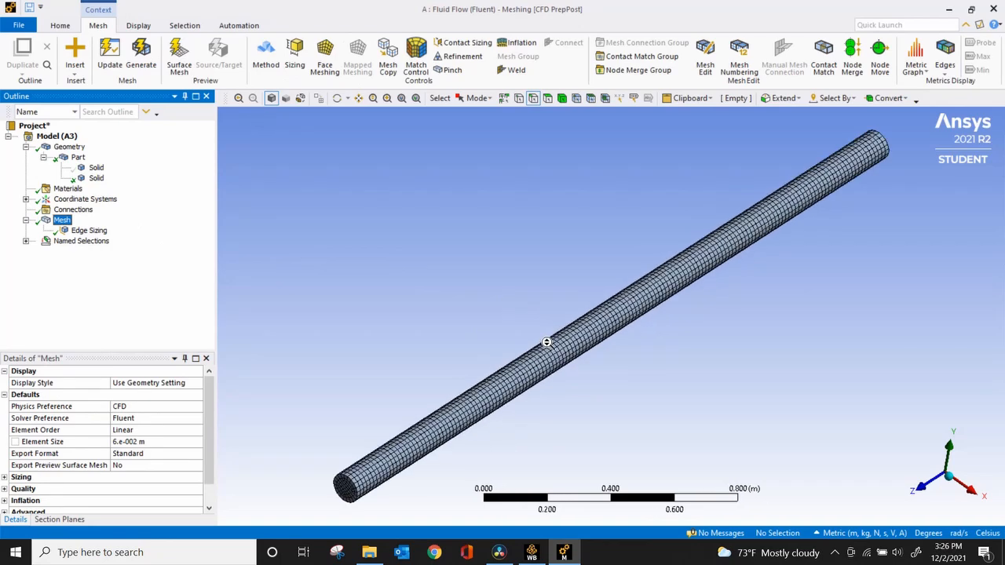
scroll(550, 330, up, 2)
scroll(471, 325, down, 2)
mouse_move(416, 335)
middle_down()
mouse_move(433, 314)
mouse_move(408, 321)
middle_up()
scroll(445, 285, down, 2)
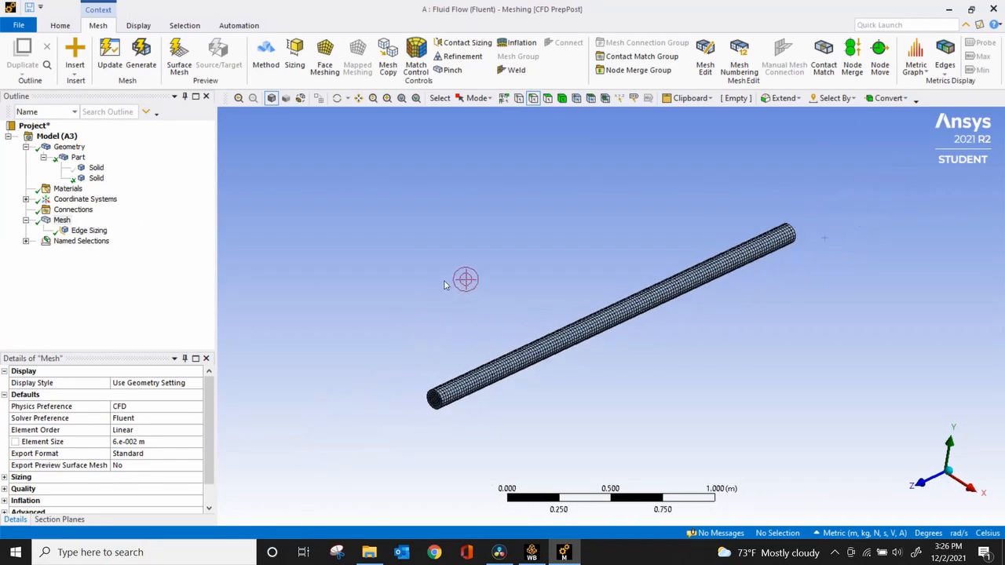
Show all bodies again and display the mesh of the whole assembly.
right_click(83, 167)
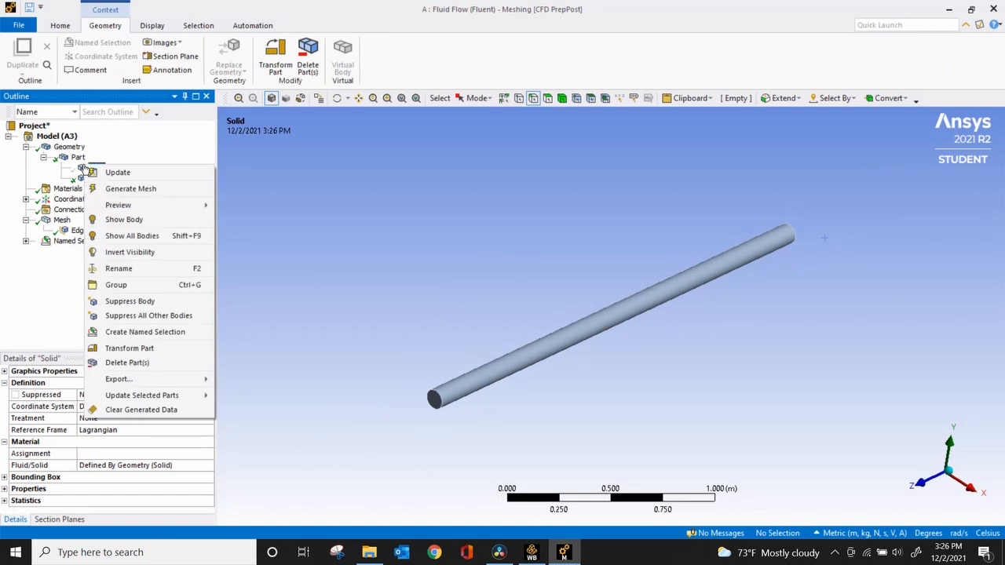
click(141, 236)
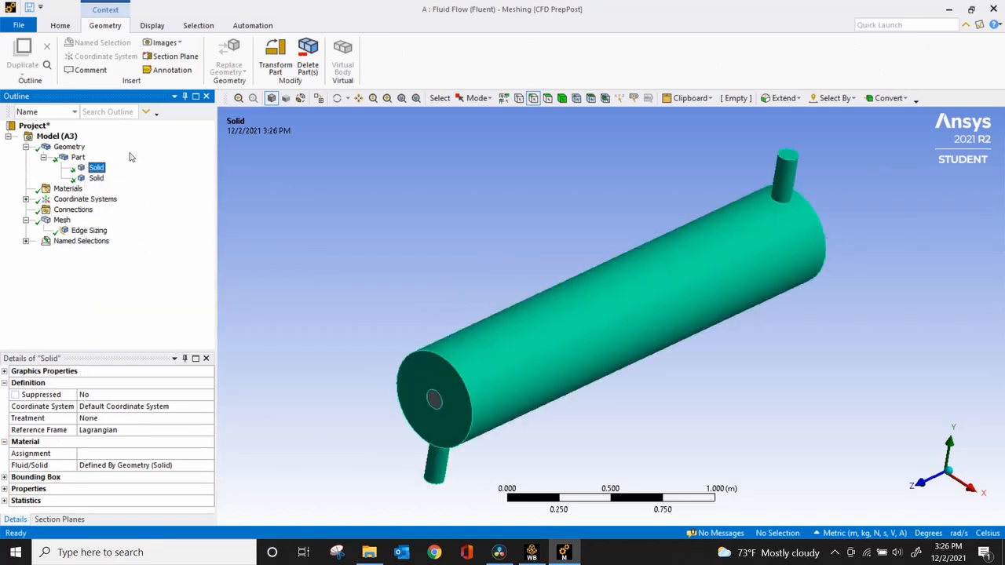
click(62, 220)
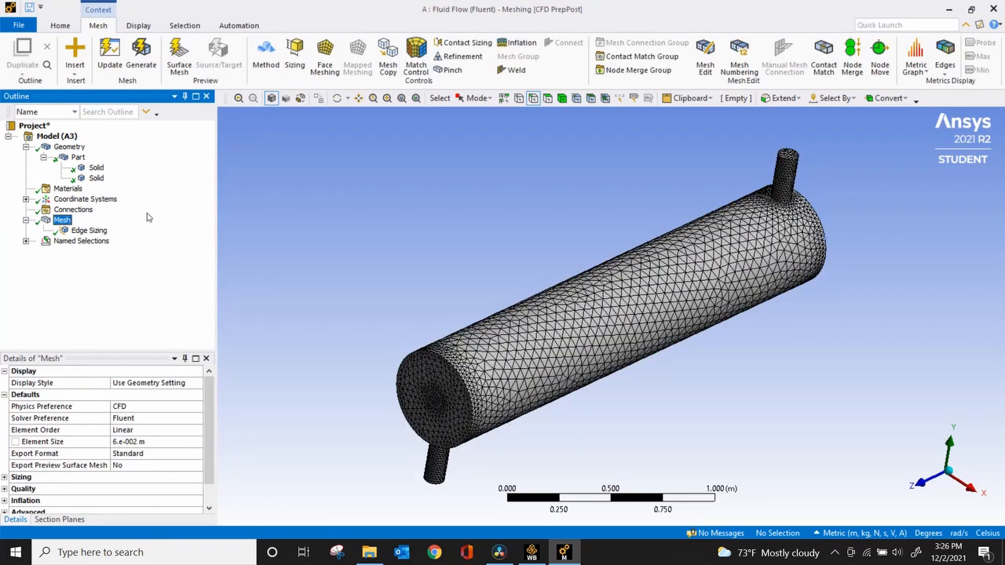
Add a mesh refinement of 1 on the outer cylinder's curved face and update the mesh.
click(457, 59)
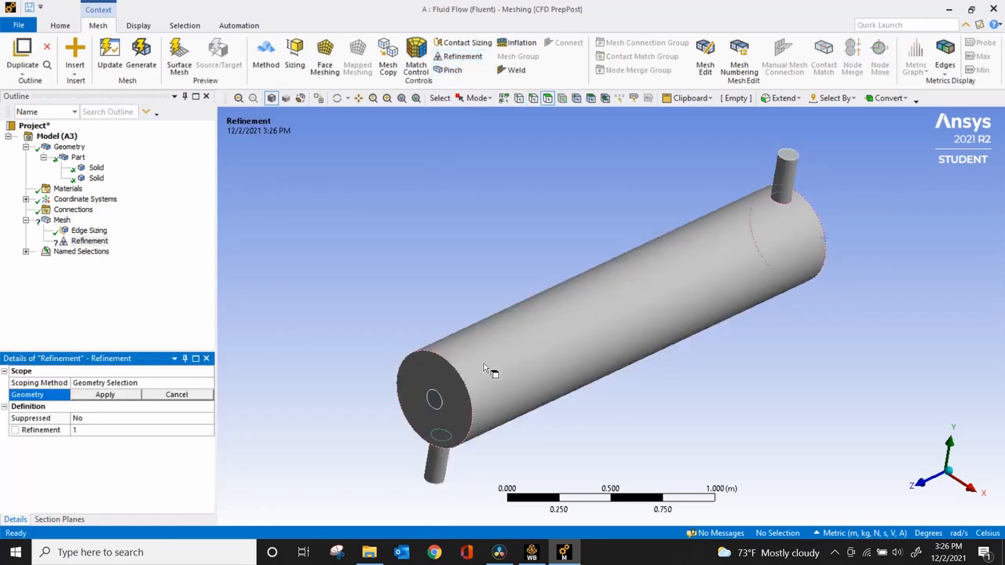
click(516, 363)
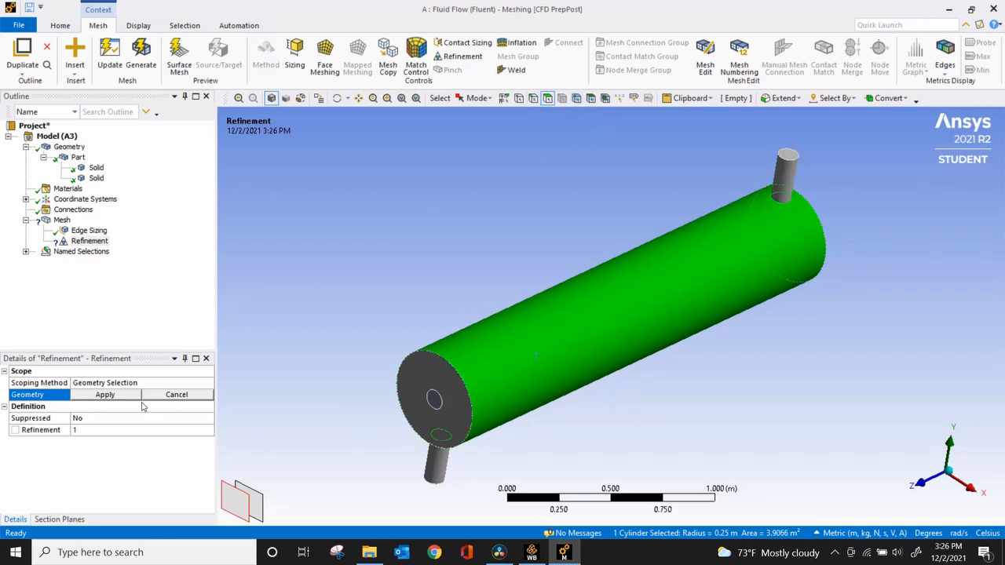
click(105, 395)
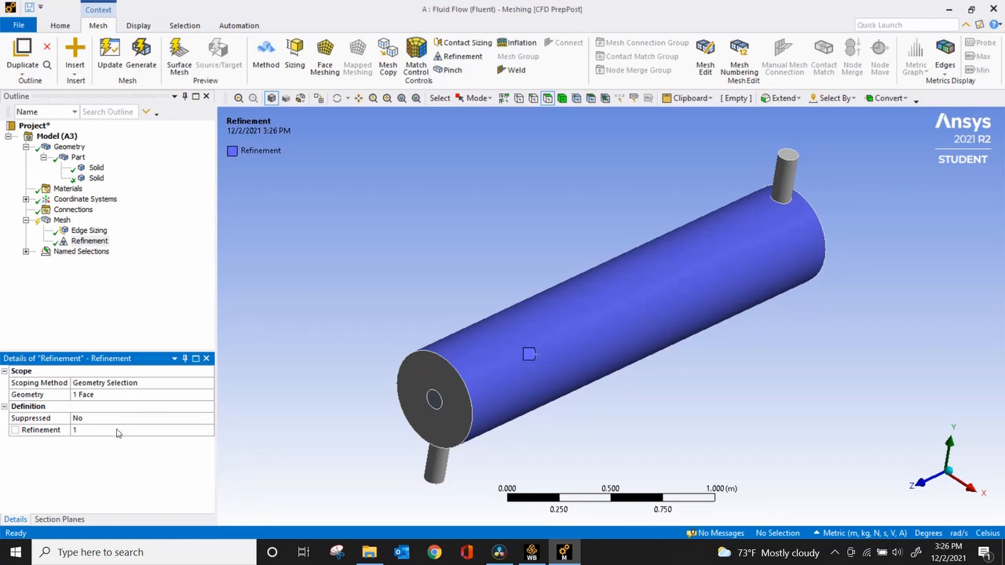
click(117, 430)
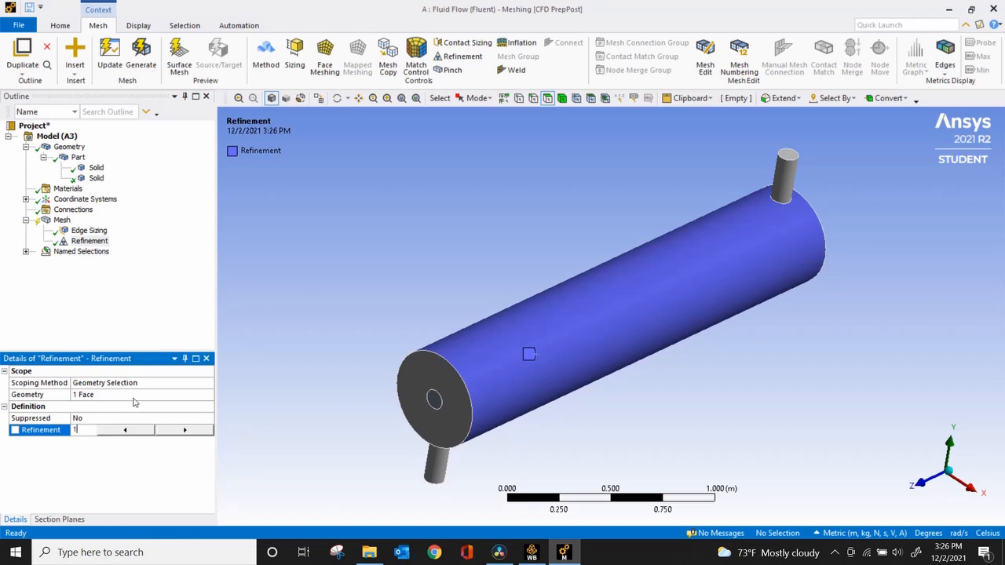
key(Return)
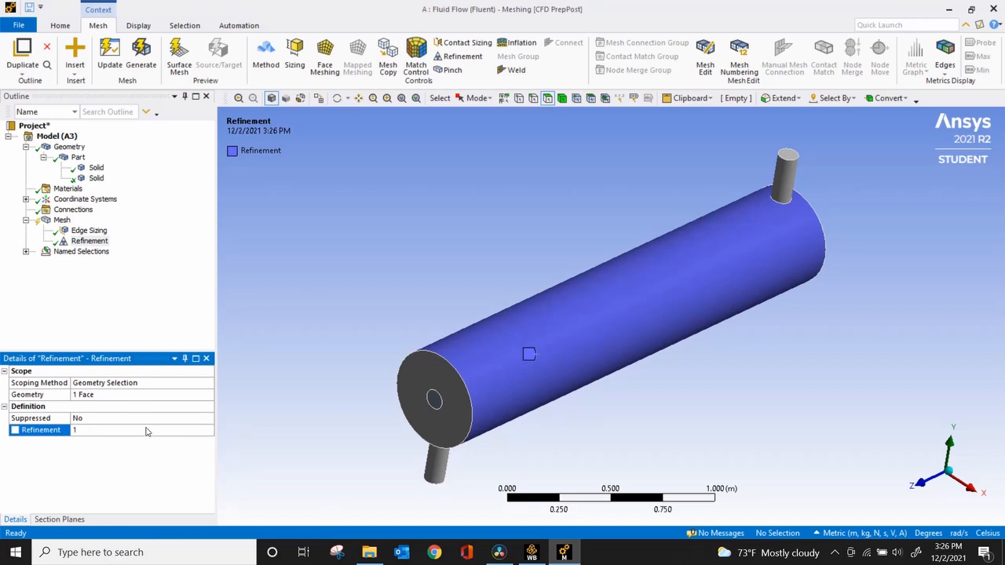
click(110, 66)
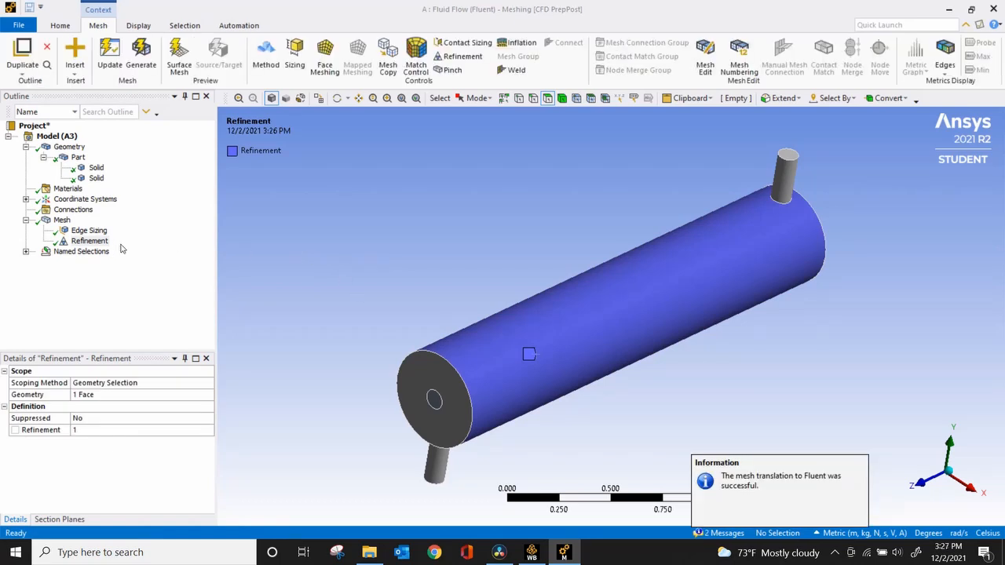
Display the updated mesh, hide the outer solid and examine the refined mesh on the inner cylinder.
click(61, 220)
middle_drag(601, 364, 633, 368)
click(94, 168)
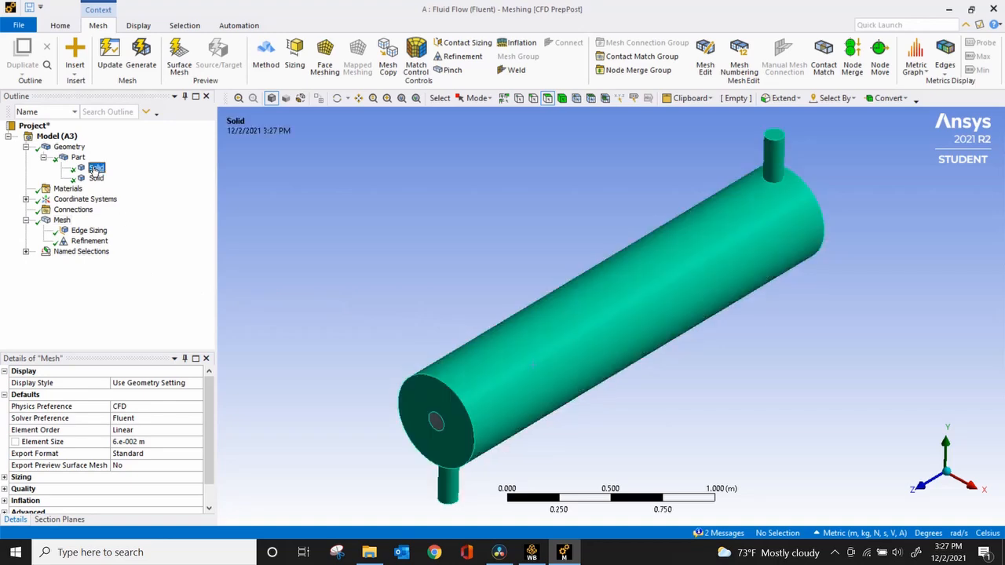
right_click(94, 170)
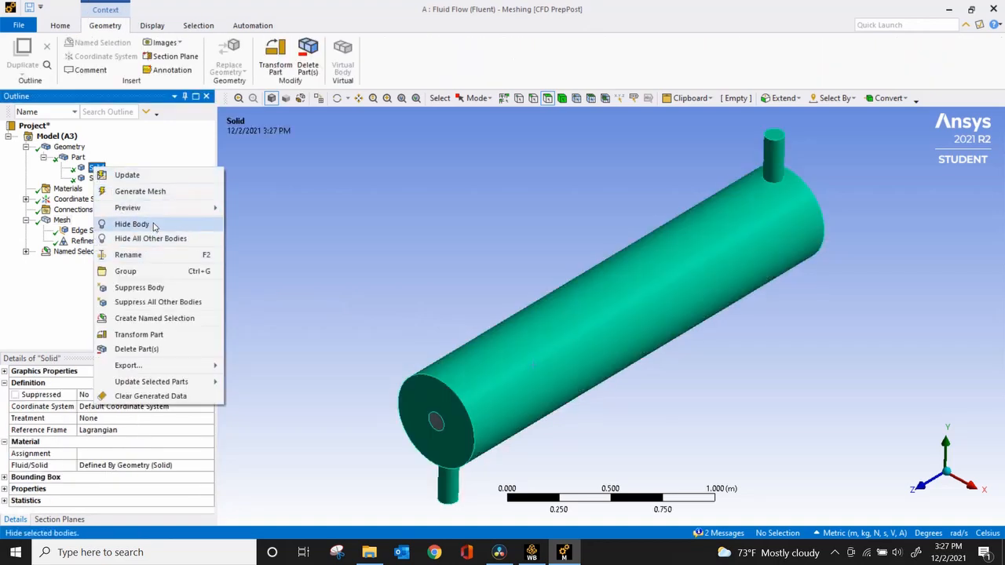
click(141, 225)
click(63, 220)
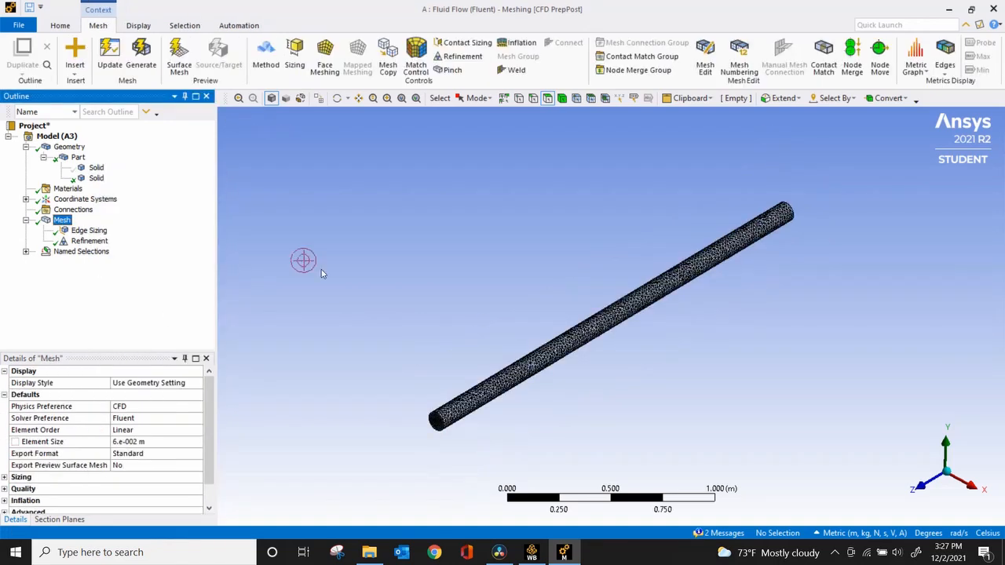
scroll(506, 350, up, 5)
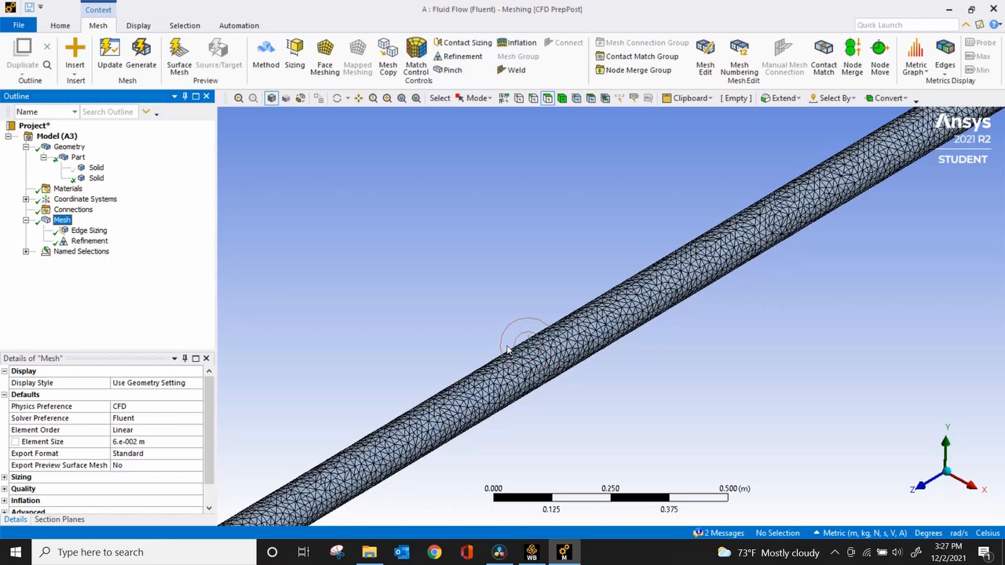
Unhide all bodies and display the refined mesh on the complete heat exchanger.
scroll(507, 350, down, 5)
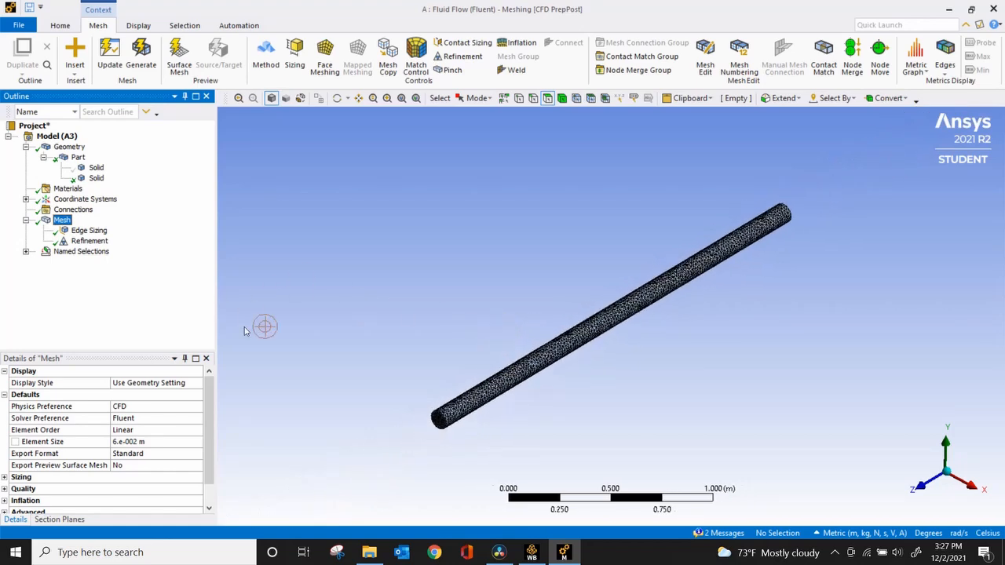
right_click(95, 169)
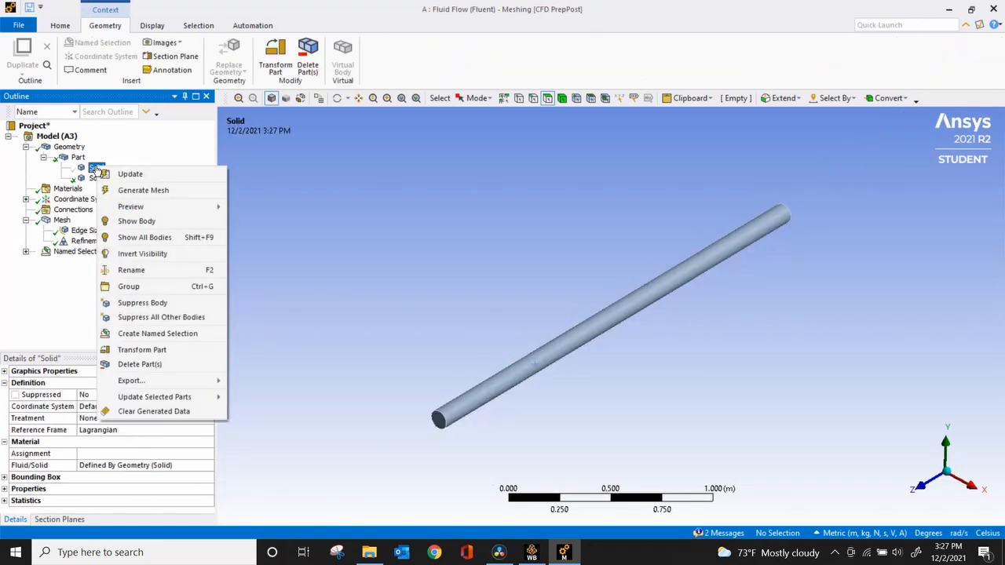
click(155, 238)
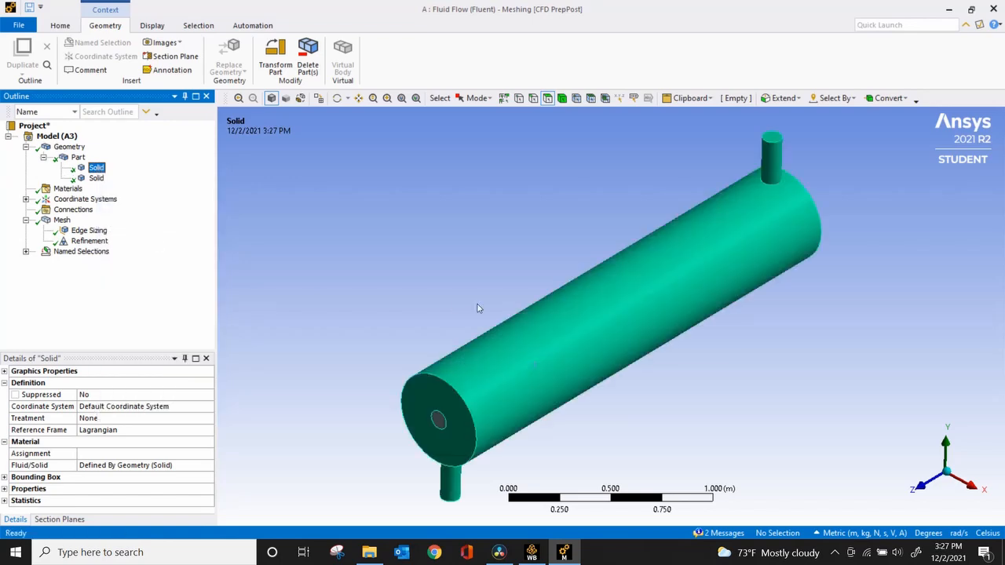
click(62, 220)
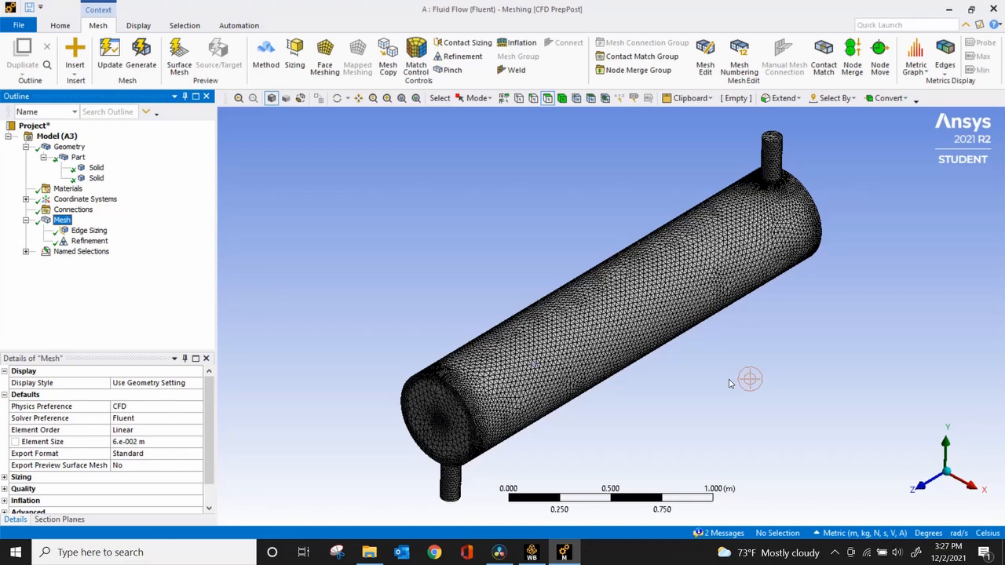
Switch to Workbench, open the Setup cell for editing and start Fluent with double precision and 4 solver processes.
click(537, 554)
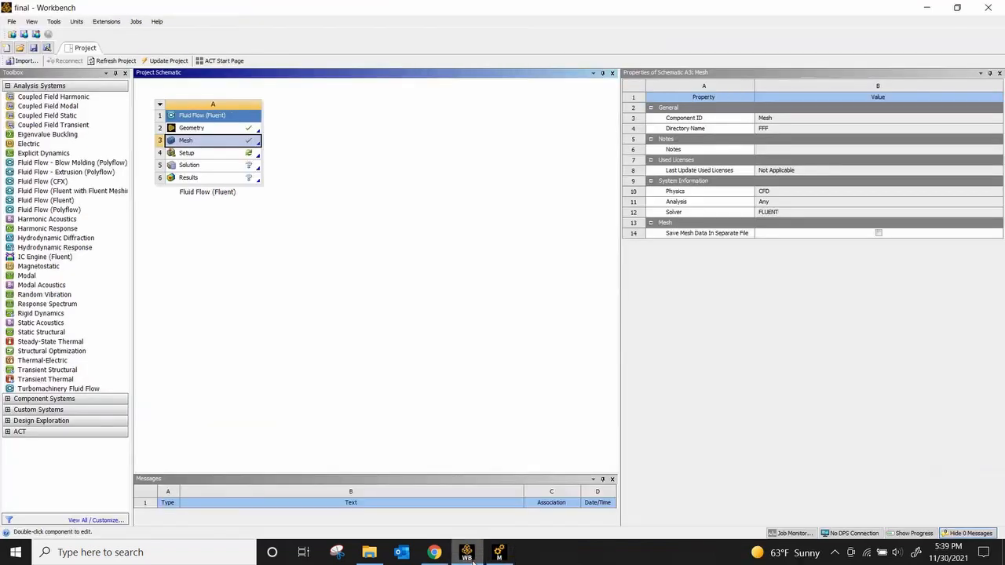
click(238, 157)
right_click(239, 155)
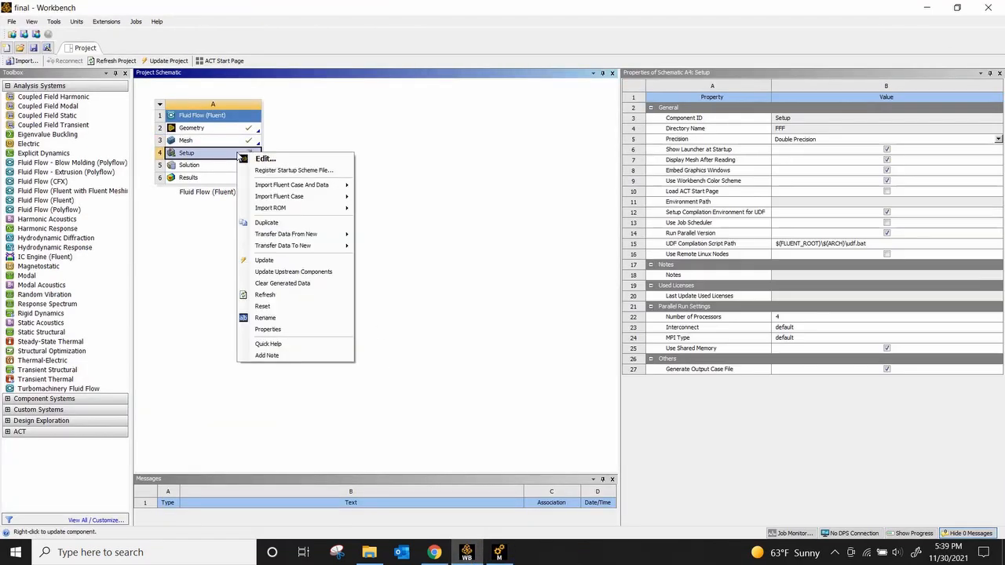
click(263, 162)
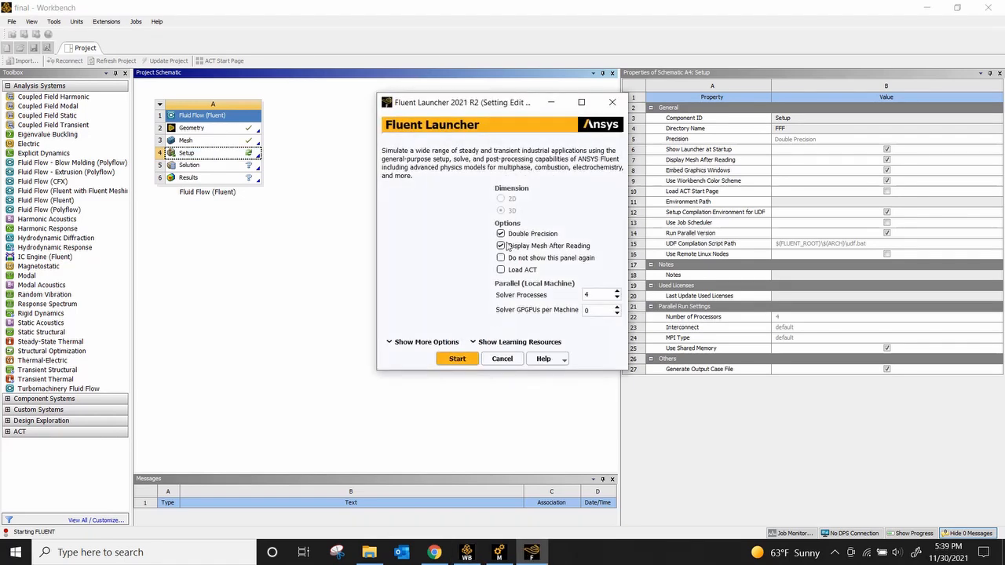
click(460, 359)
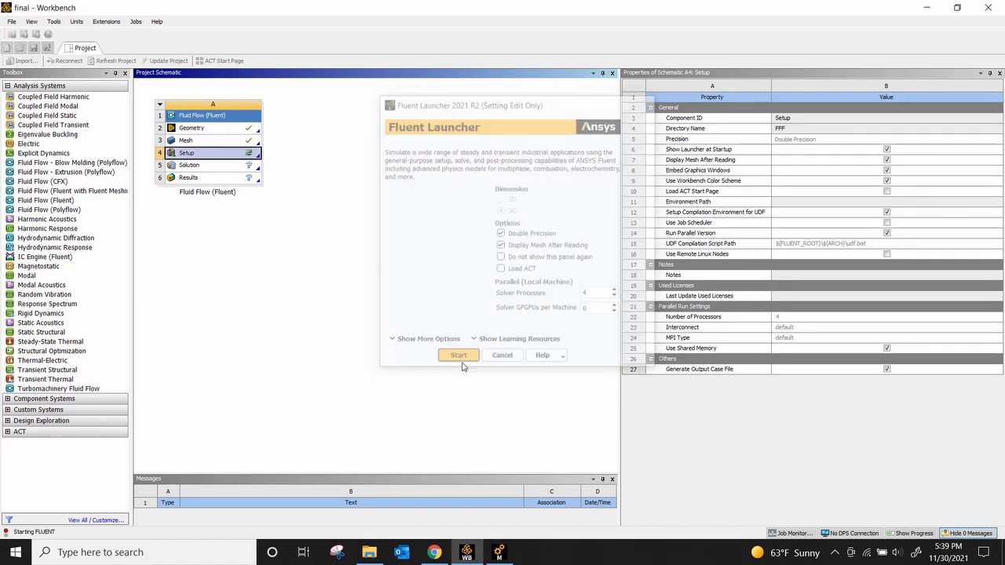
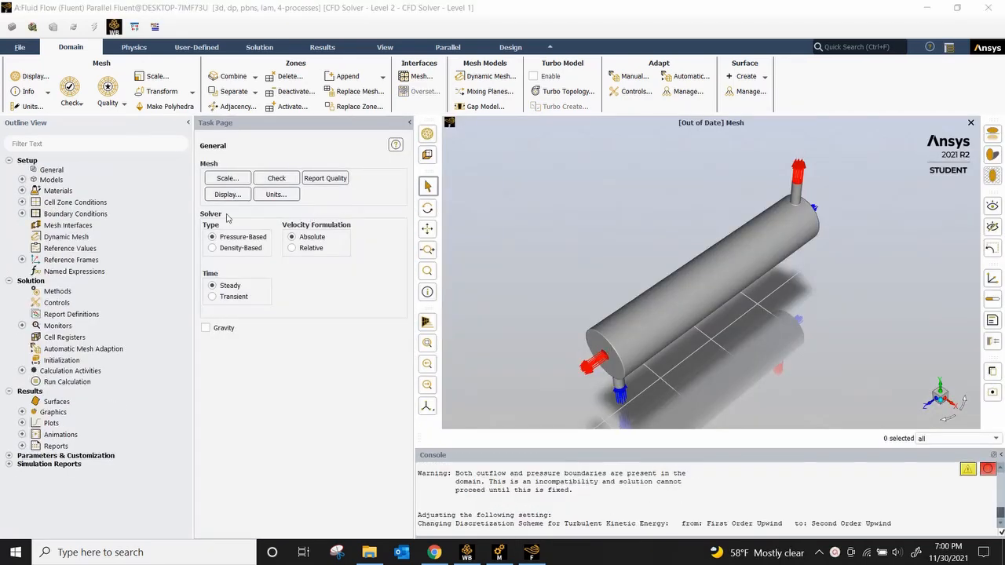
Expand the physics models and enable the energy equation.
click(22, 180)
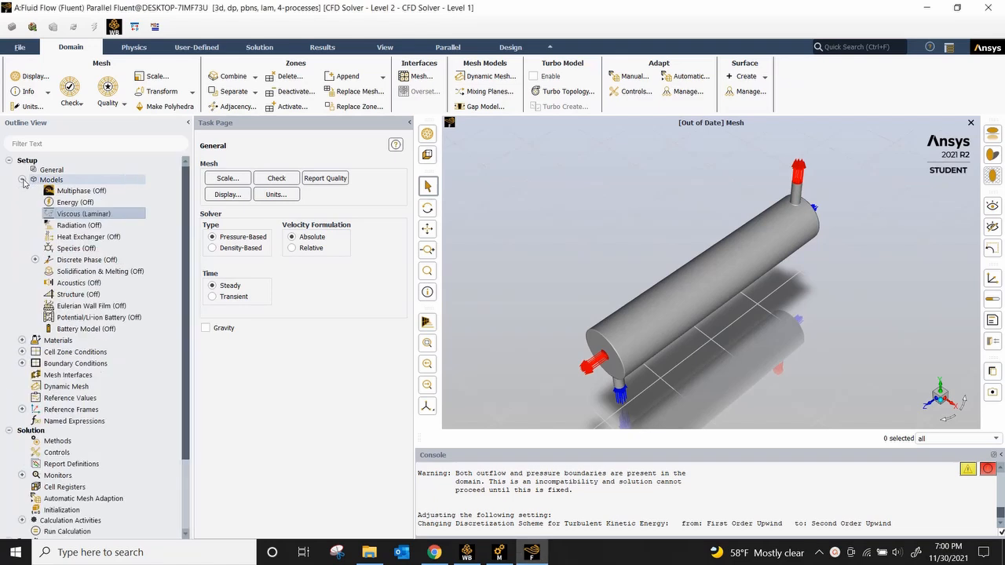
double_click(57, 203)
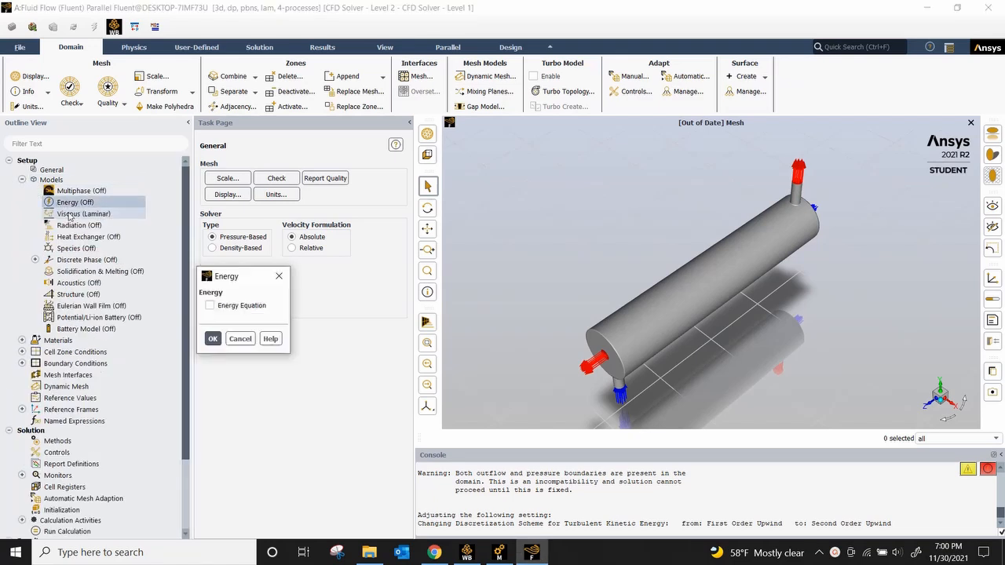
click(210, 306)
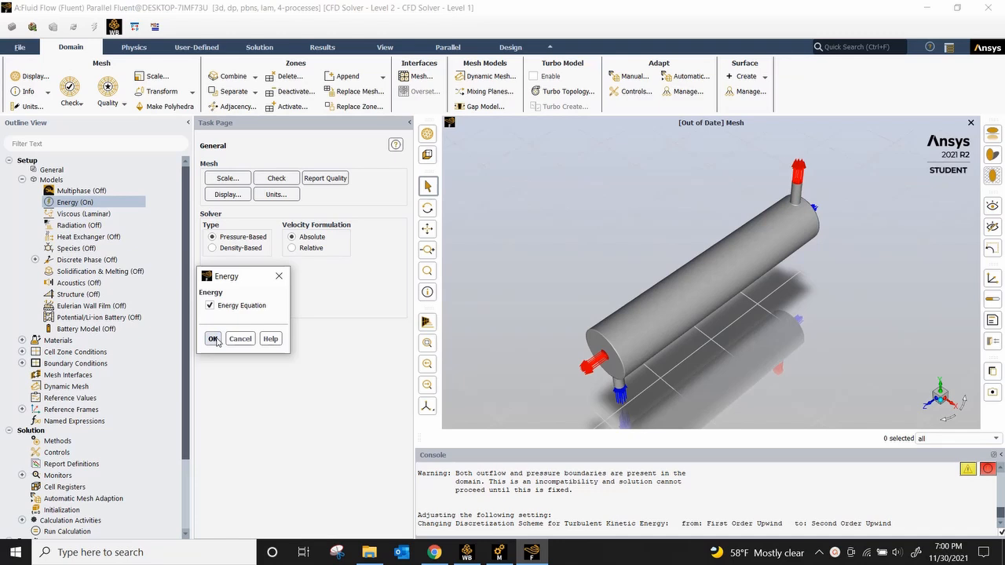
click(213, 339)
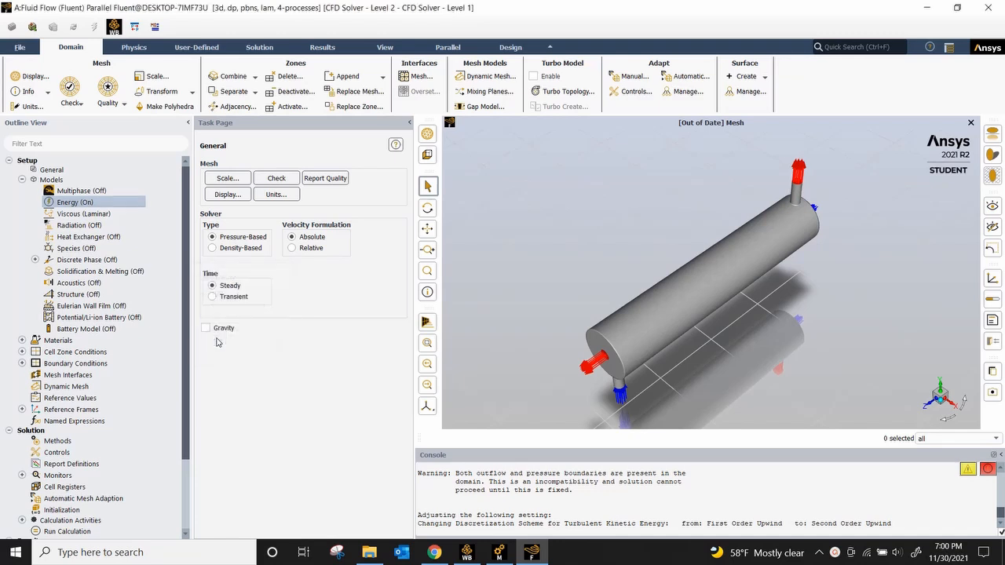
Set the viscous model to realizable k-epsilon with Enhanced Wall Treatment, and collapse the models list.
click(71, 213)
double_click(71, 215)
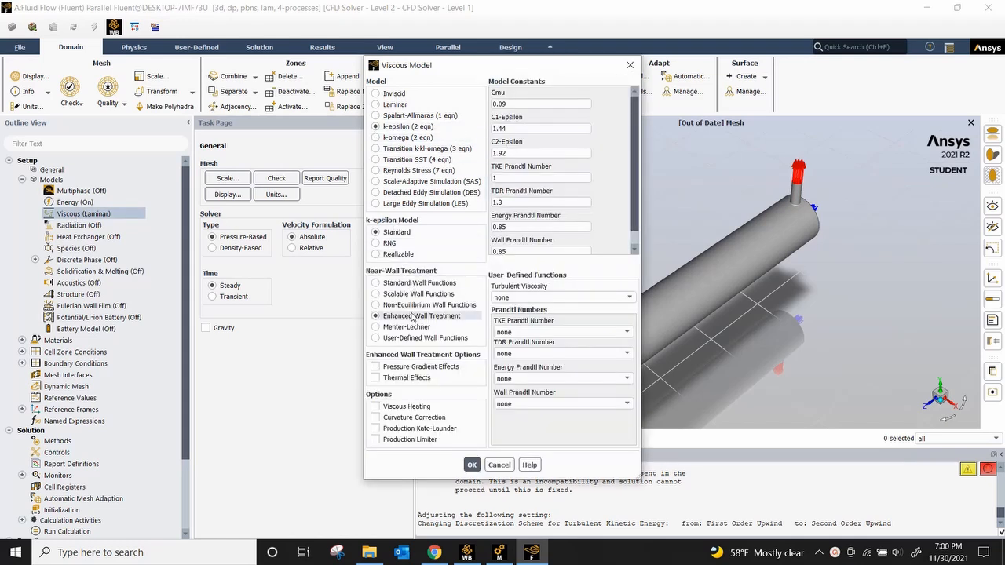
click(378, 256)
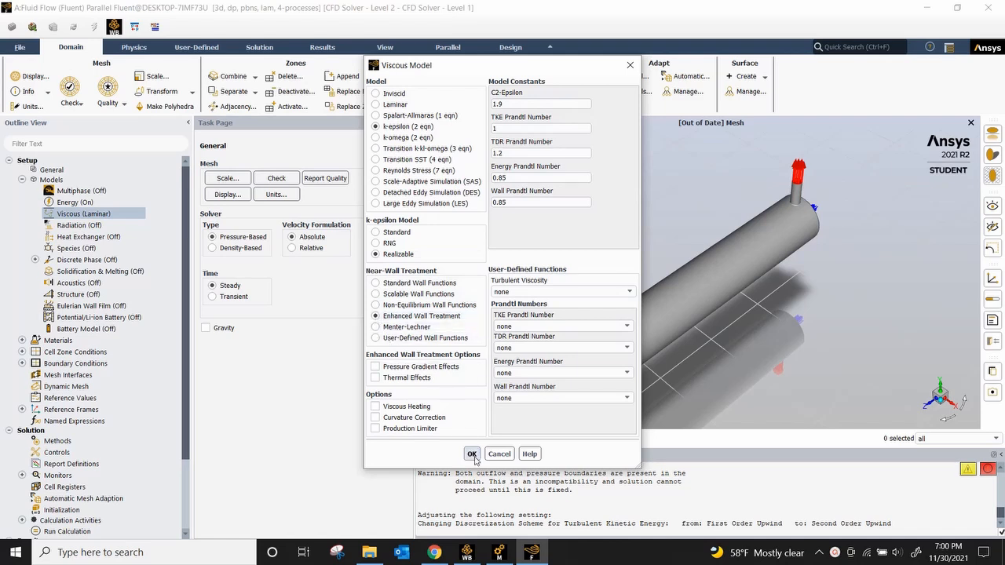
click(472, 454)
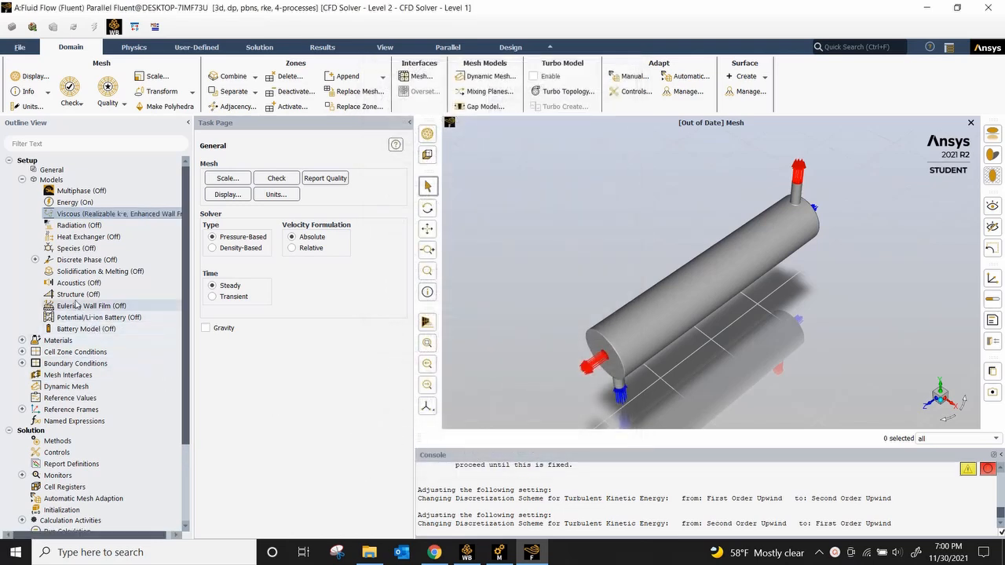
click(22, 180)
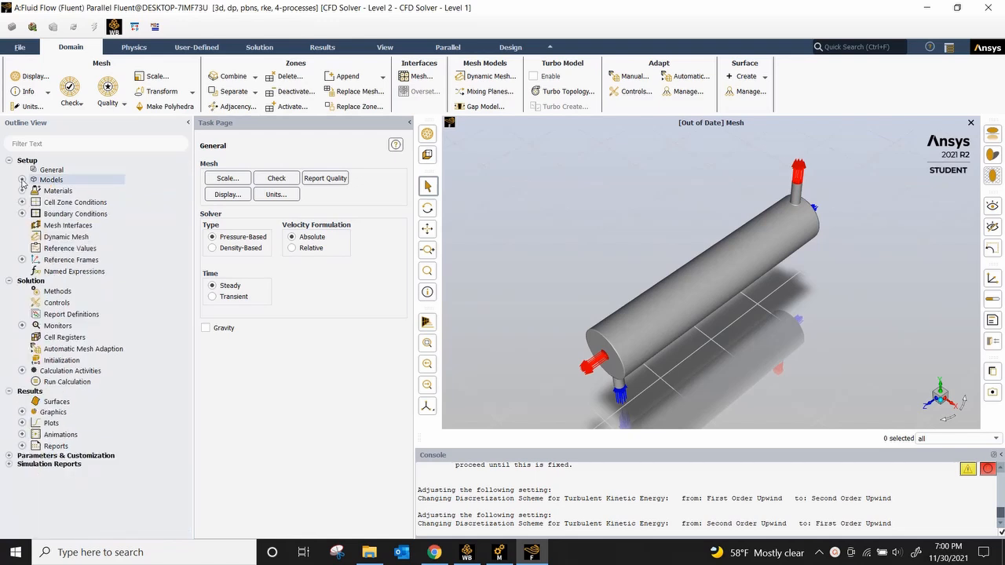
Add water-liquid (h2o<l>) from the Fluent database to the fluid materials.
click(22, 191)
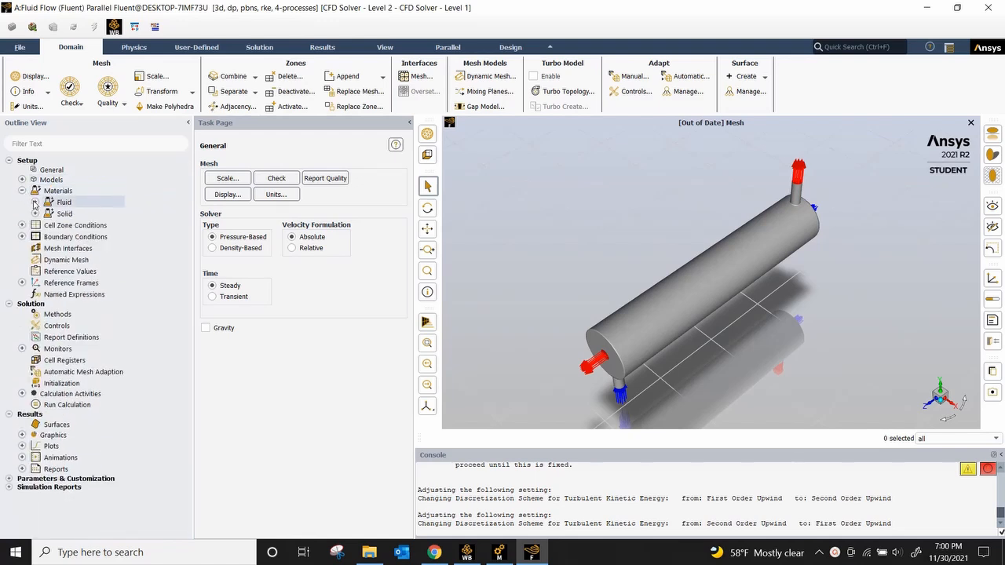
click(35, 202)
right_click(51, 203)
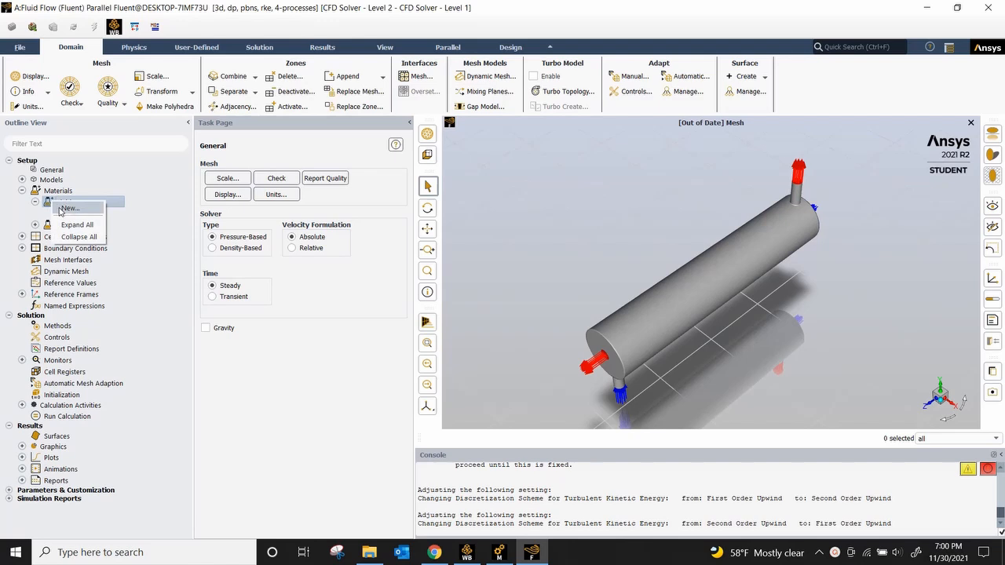
click(70, 208)
click(683, 198)
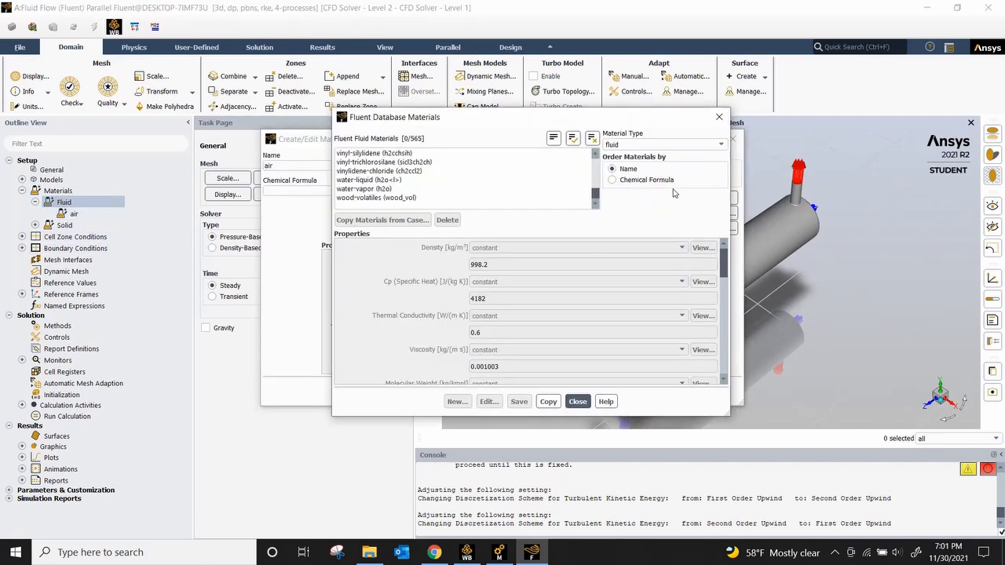
click(381, 181)
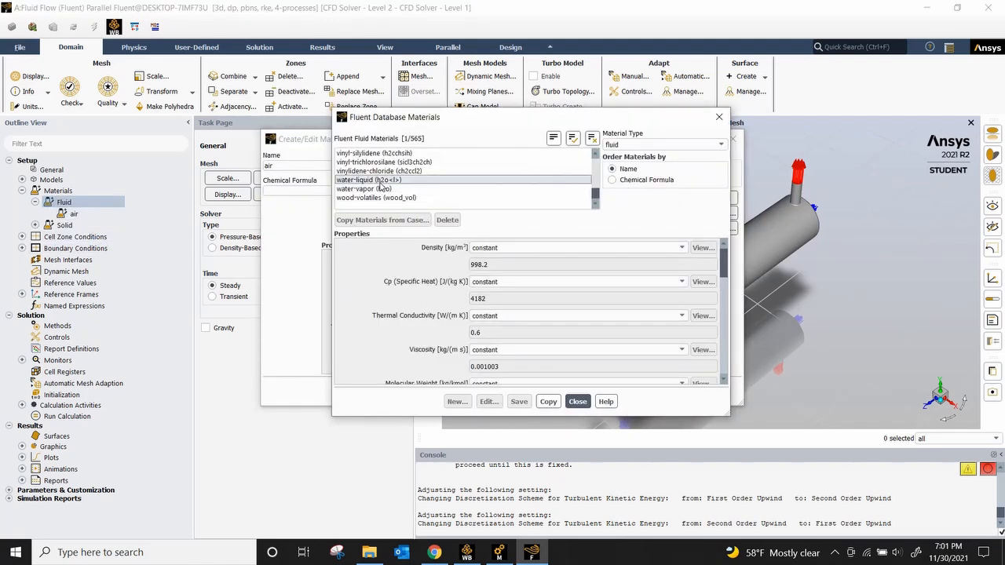
click(556, 406)
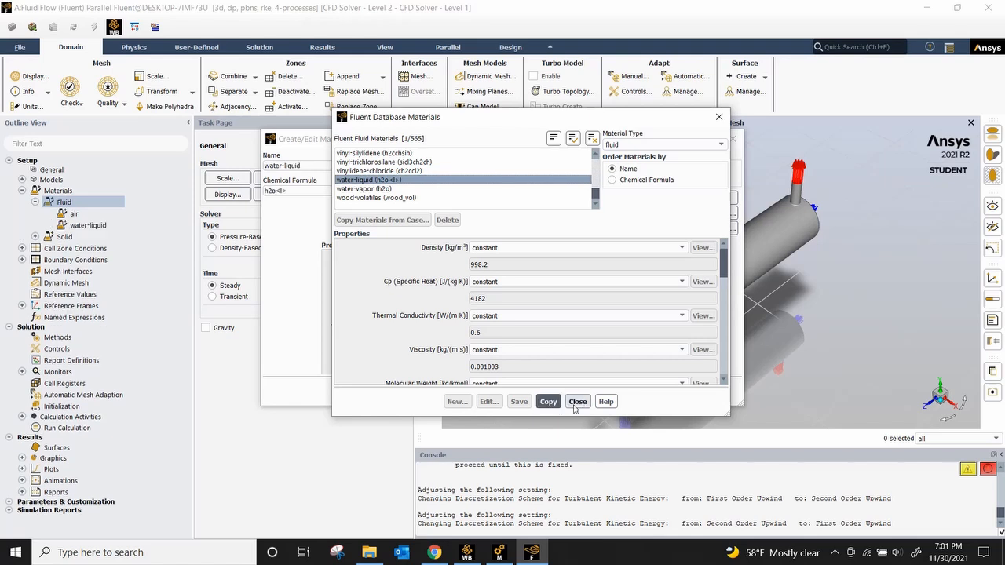
click(578, 401)
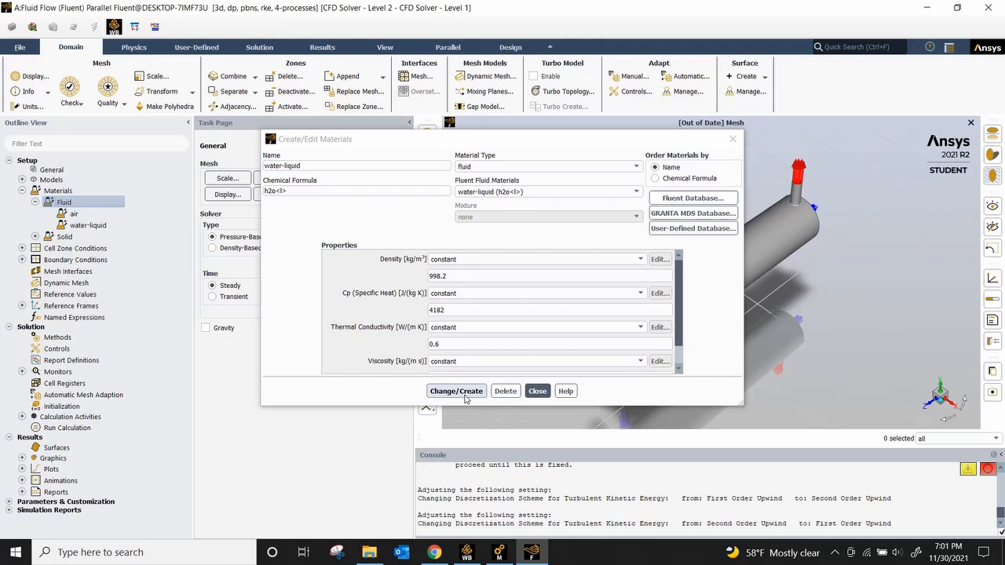
click(468, 395)
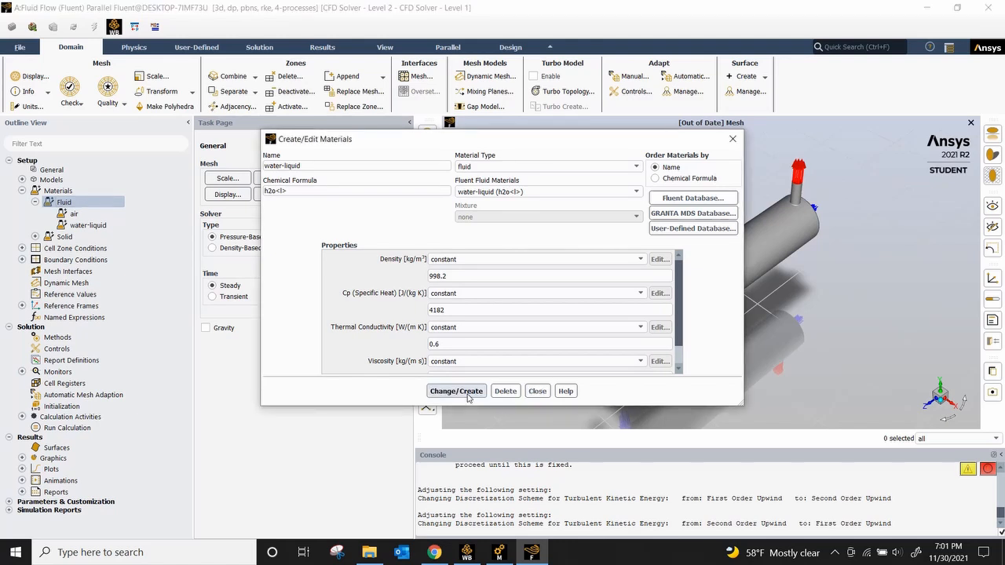
click(537, 391)
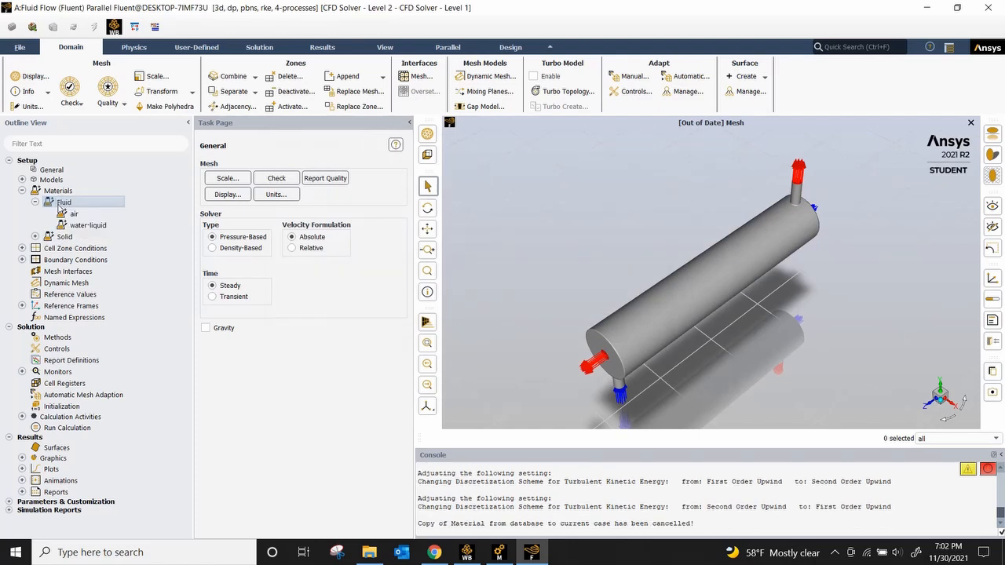
Copy ethylene (c2h4) from the Fluent database to the fluid materials, accepting the name water-liquid-new for the duplicate water, and collapse the fluid list.
right_click(59, 206)
click(69, 215)
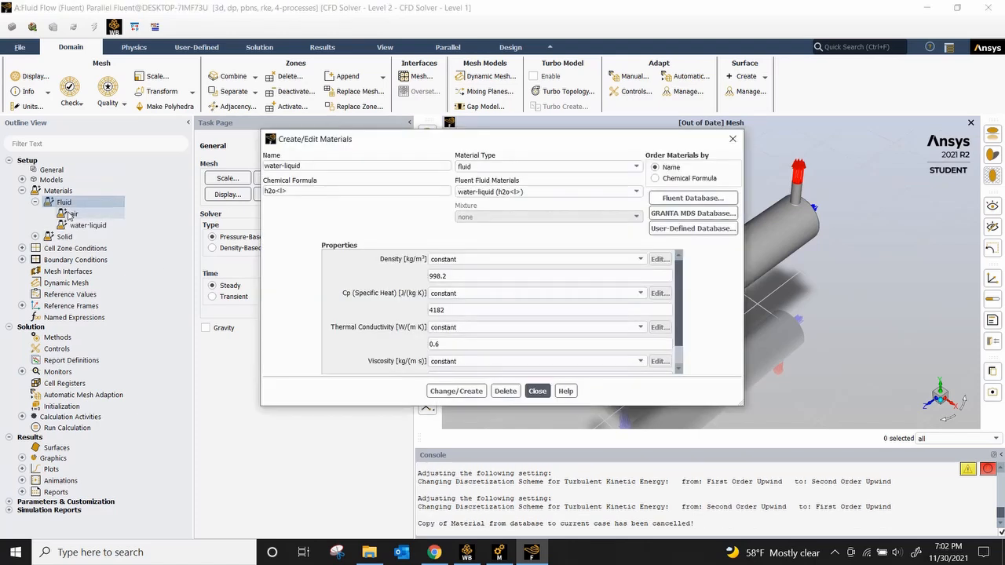
click(664, 198)
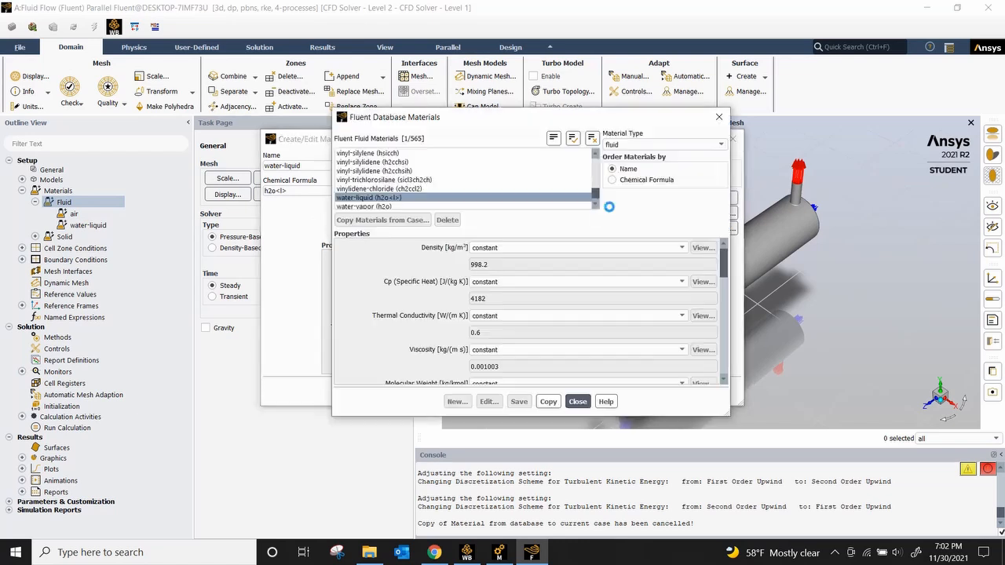
scroll(411, 203, up, 5)
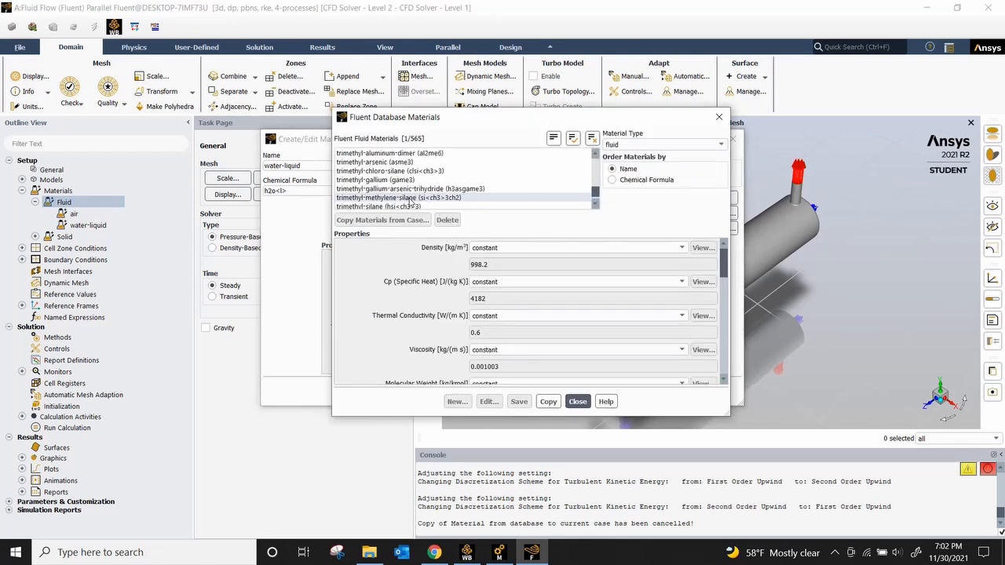
scroll(411, 203, up, 15)
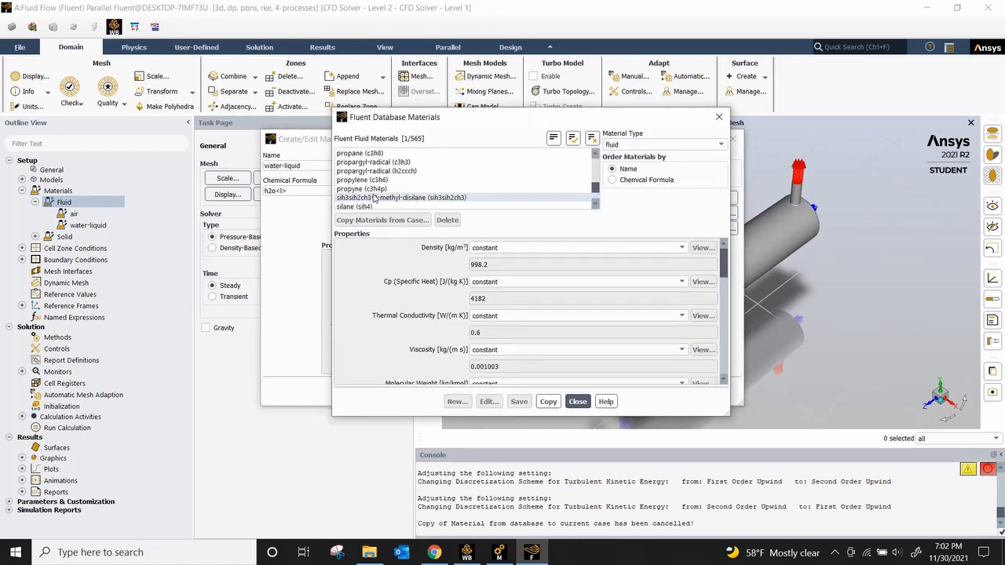
scroll(374, 197, up, 20)
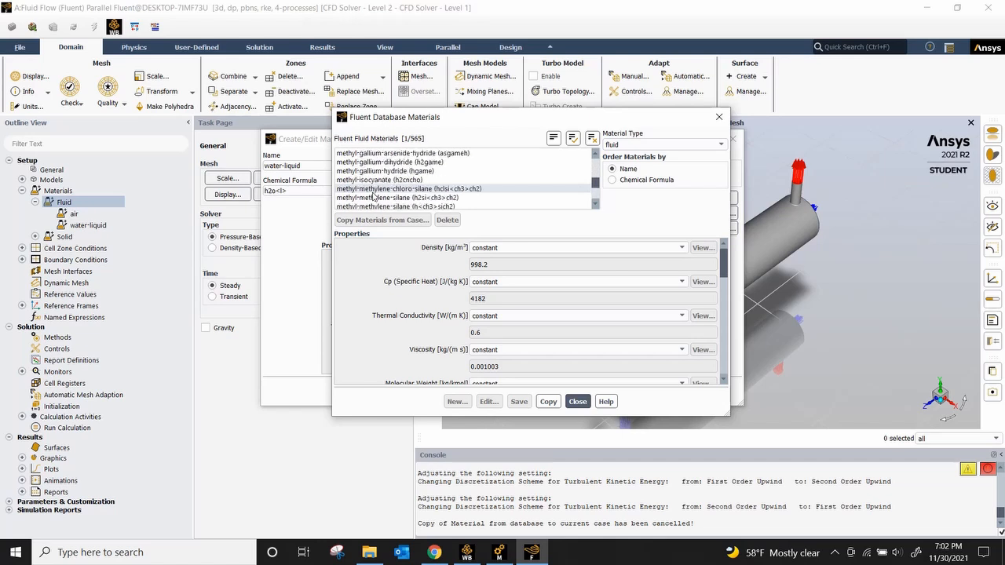
scroll(374, 198, up, 20)
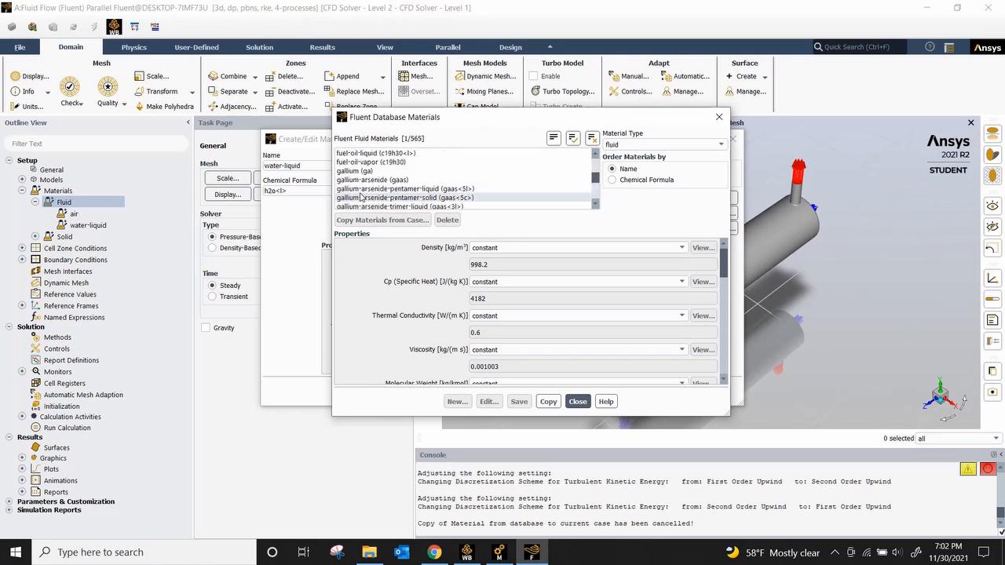
scroll(361, 198, up, 10)
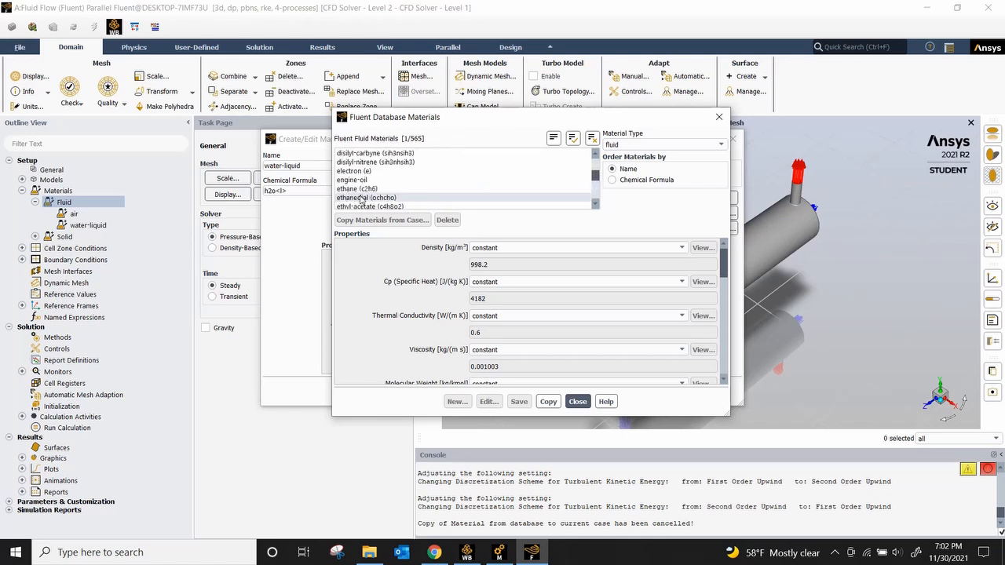
scroll(363, 197, down, 5)
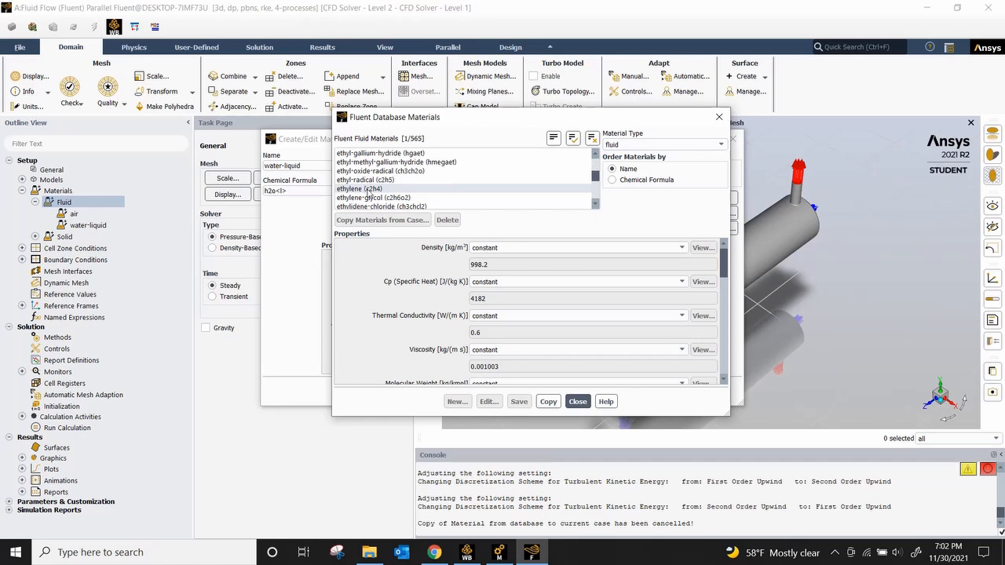
click(368, 189)
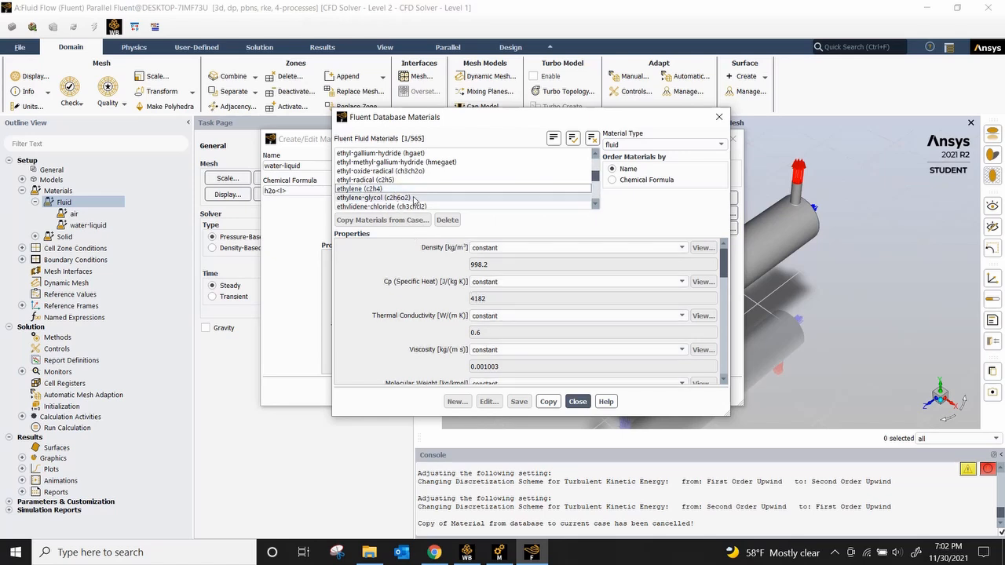
click(549, 402)
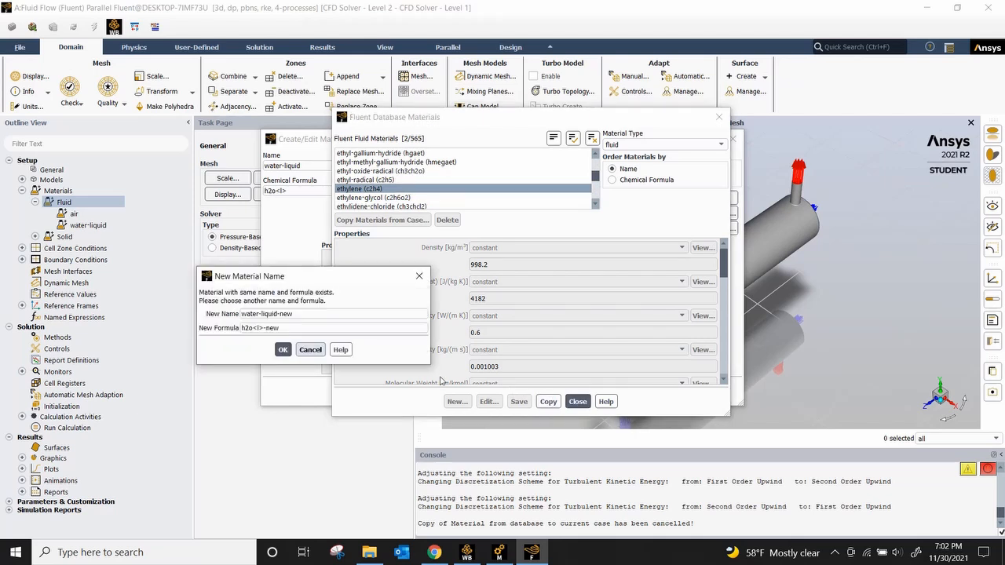
click(283, 349)
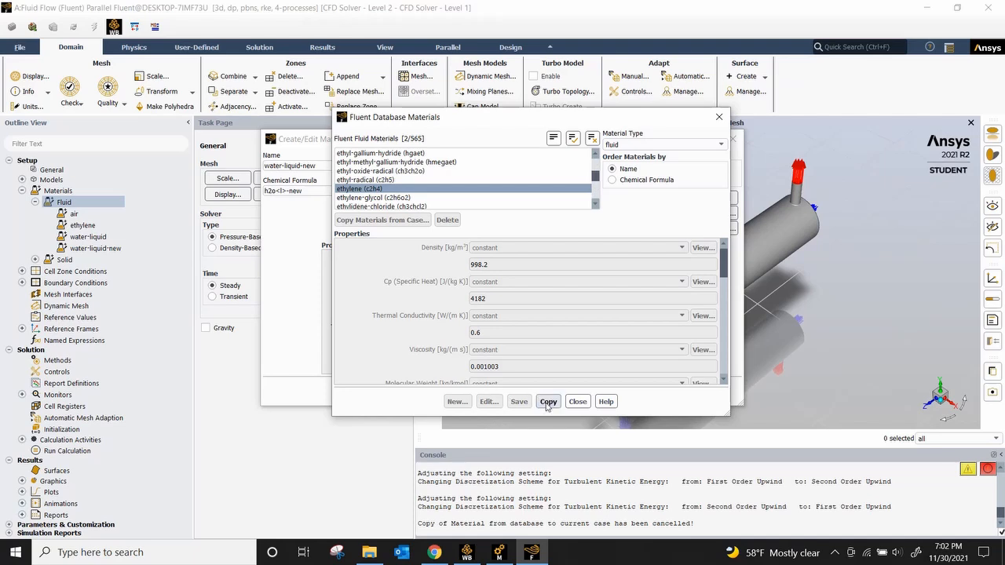
click(578, 401)
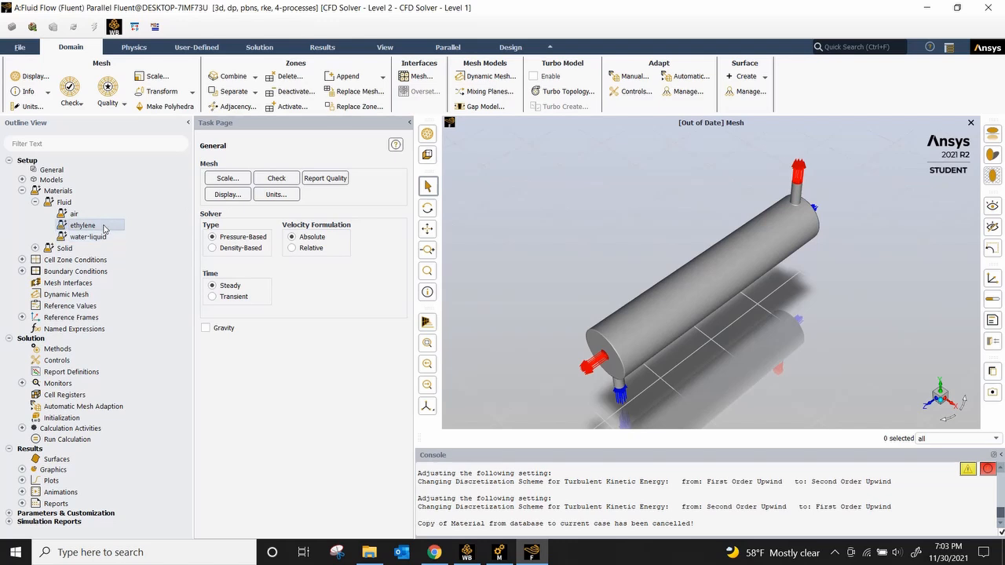
click(34, 202)
Add steel from the Fluent database's solid materials to the case and collapse the materials list.
click(34, 214)
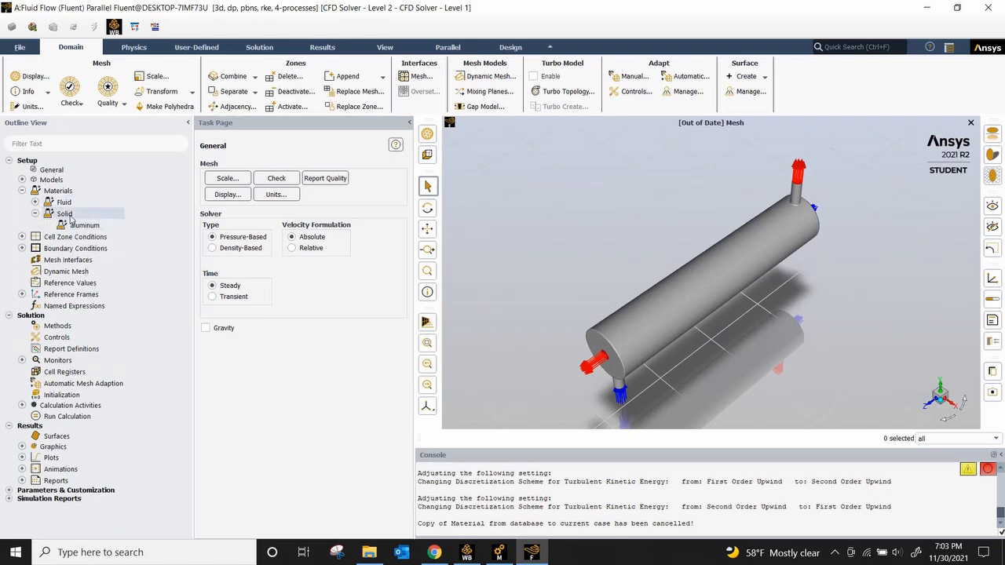
right_click(69, 214)
click(74, 221)
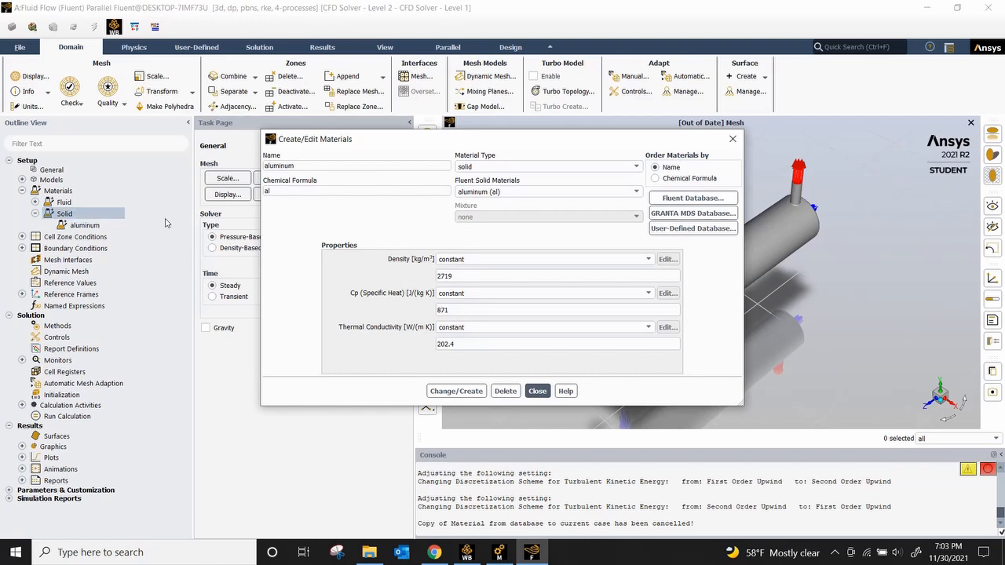
click(664, 201)
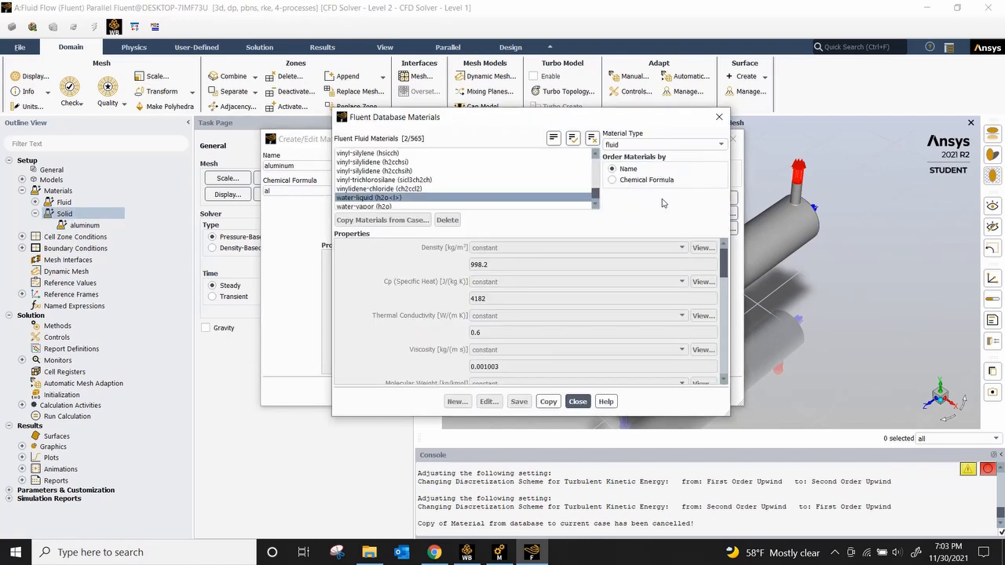
click(663, 144)
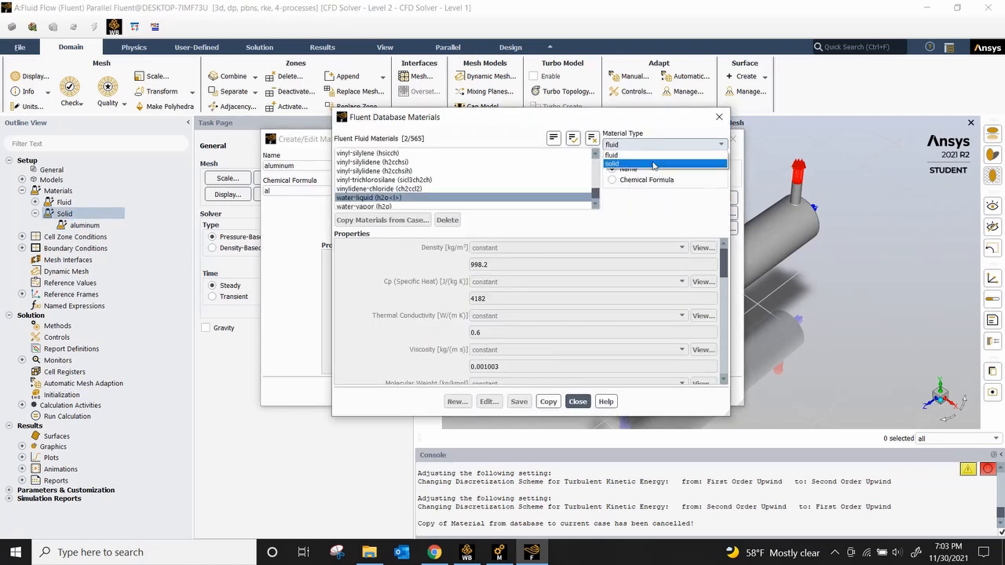
click(652, 162)
click(482, 179)
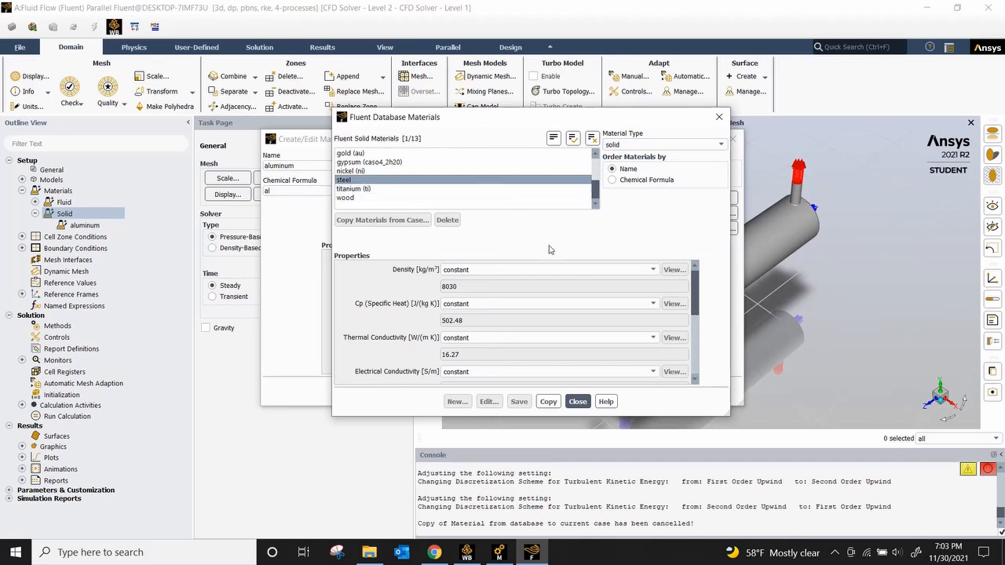
scroll(511, 319, down, 3)
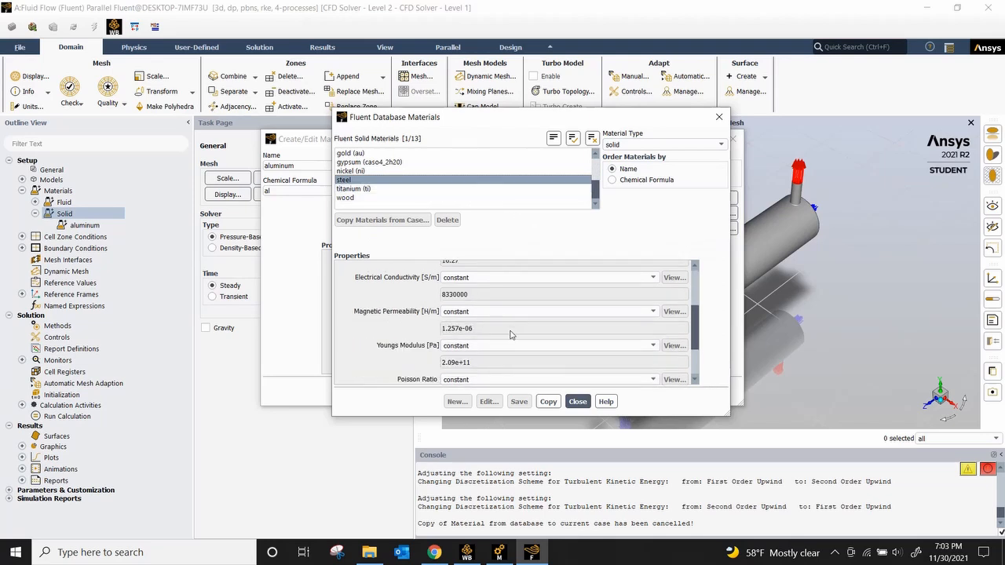
scroll(512, 345, up, 3)
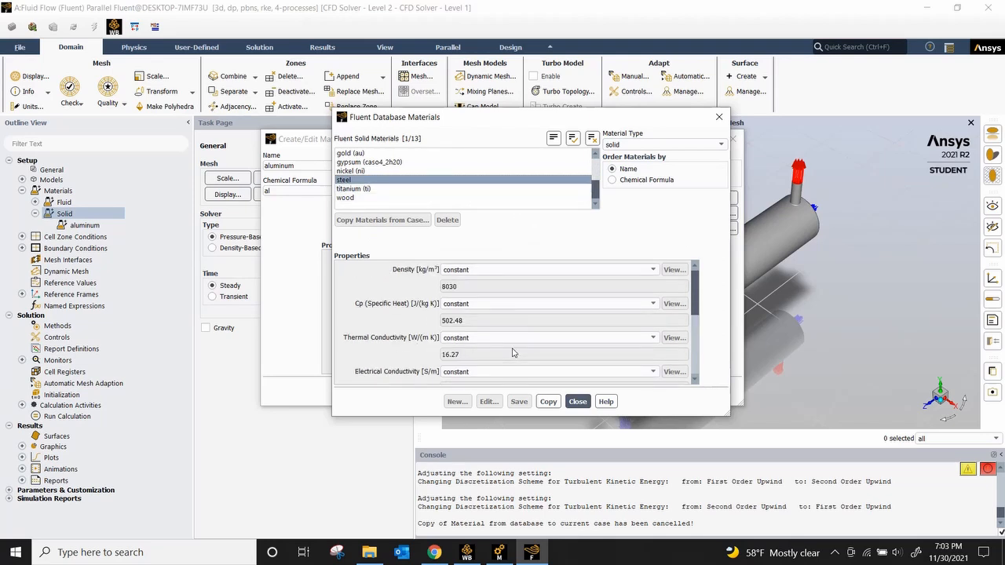
click(549, 402)
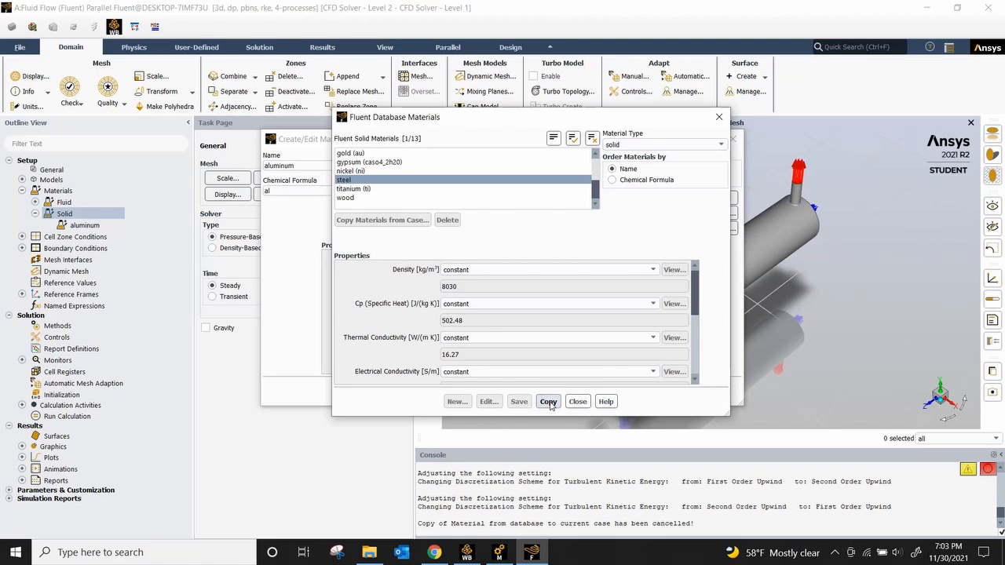
click(576, 402)
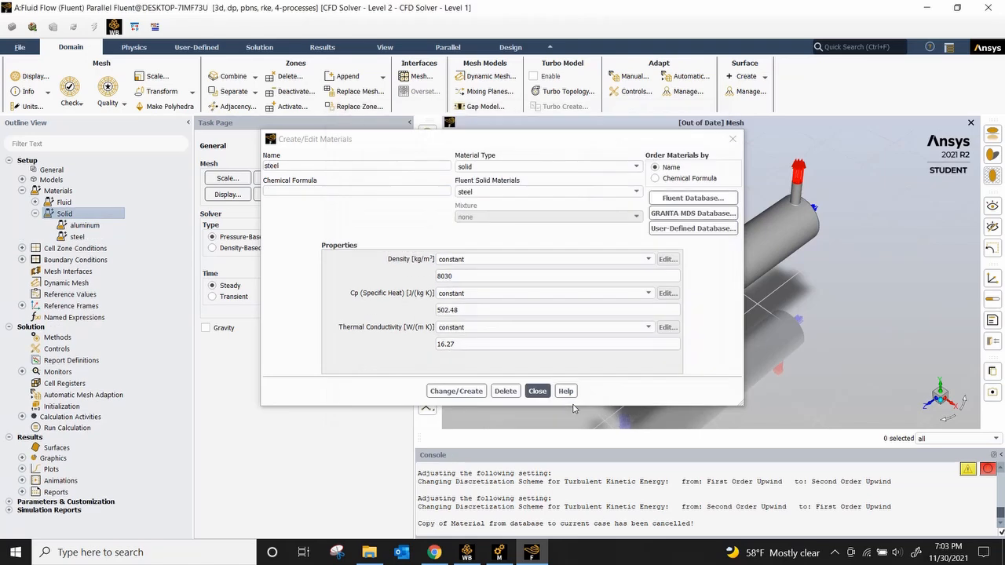
click(541, 392)
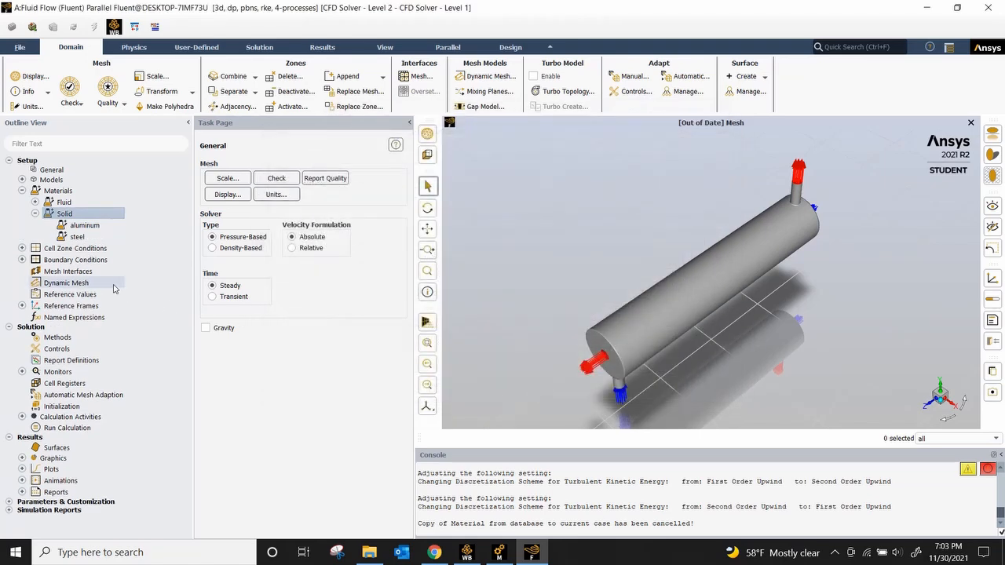
click(35, 214)
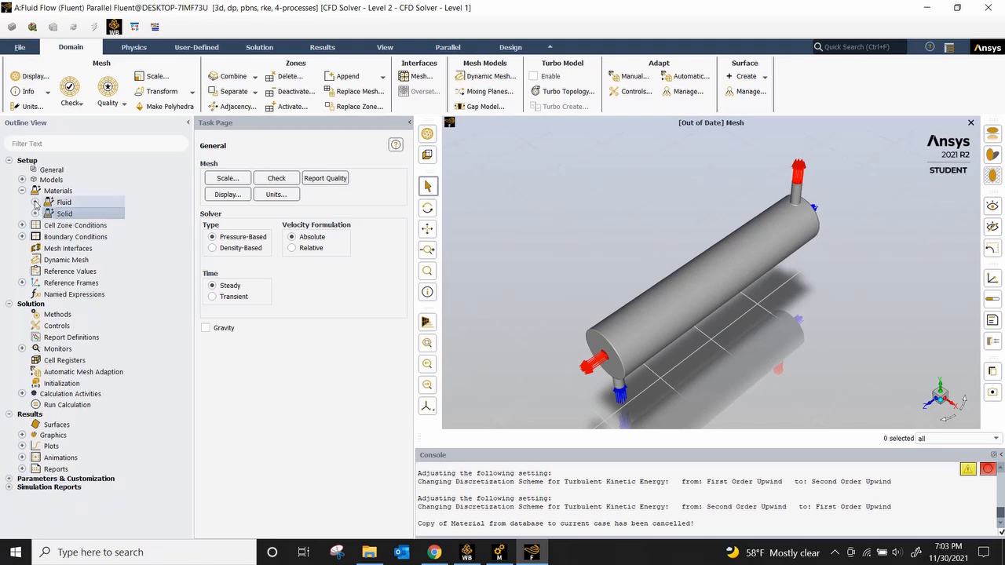
click(22, 191)
Expand the cell zone conditions and assign water-liquid as the material of the cold_domain fluid zone.
click(22, 202)
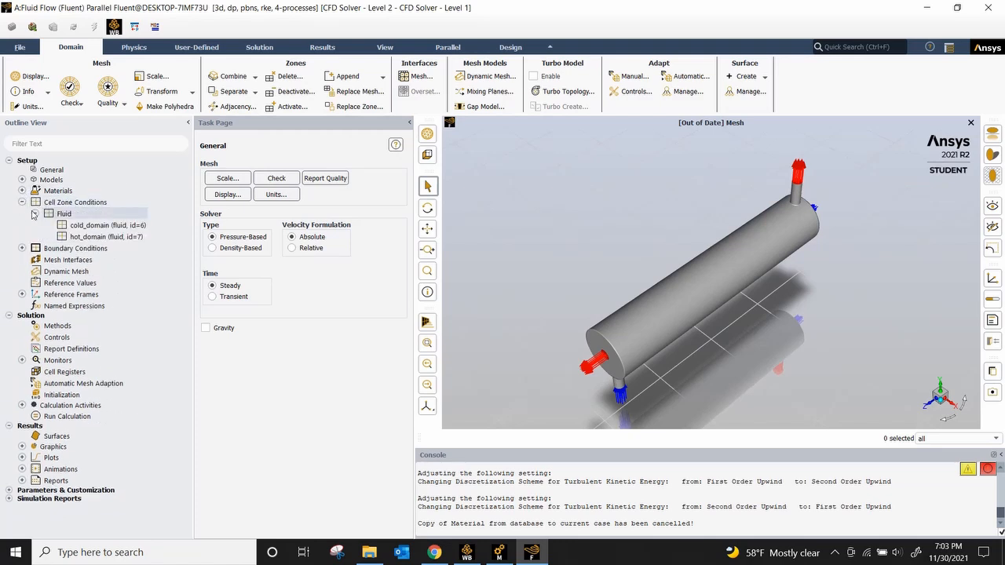
right_click(87, 227)
click(96, 234)
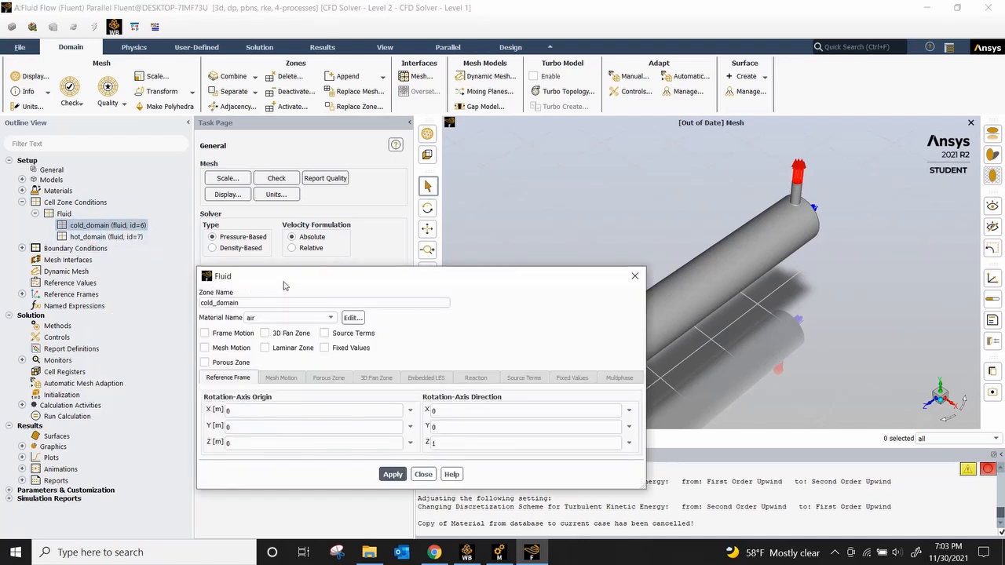
drag(306, 269, 351, 154)
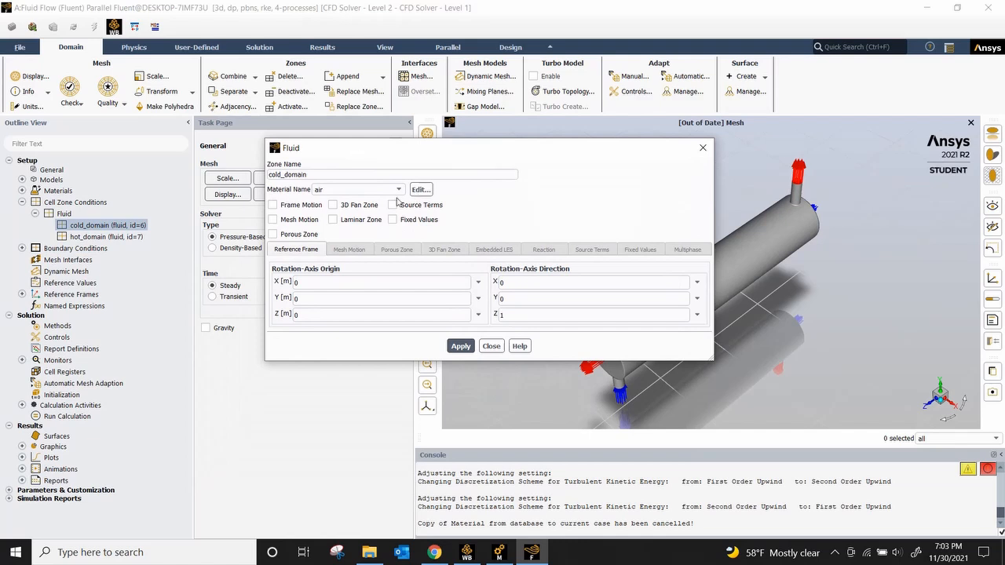
click(395, 192)
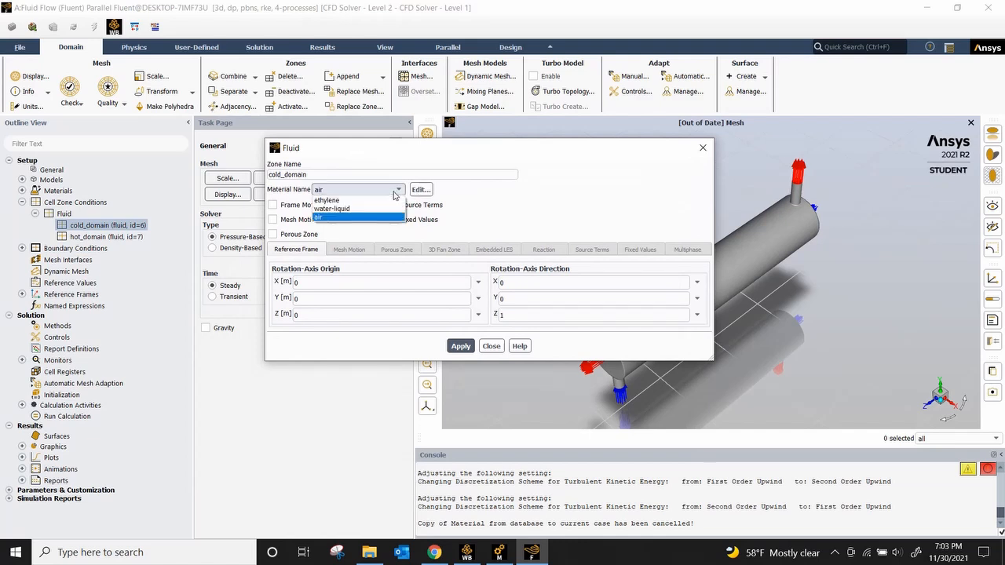
click(395, 209)
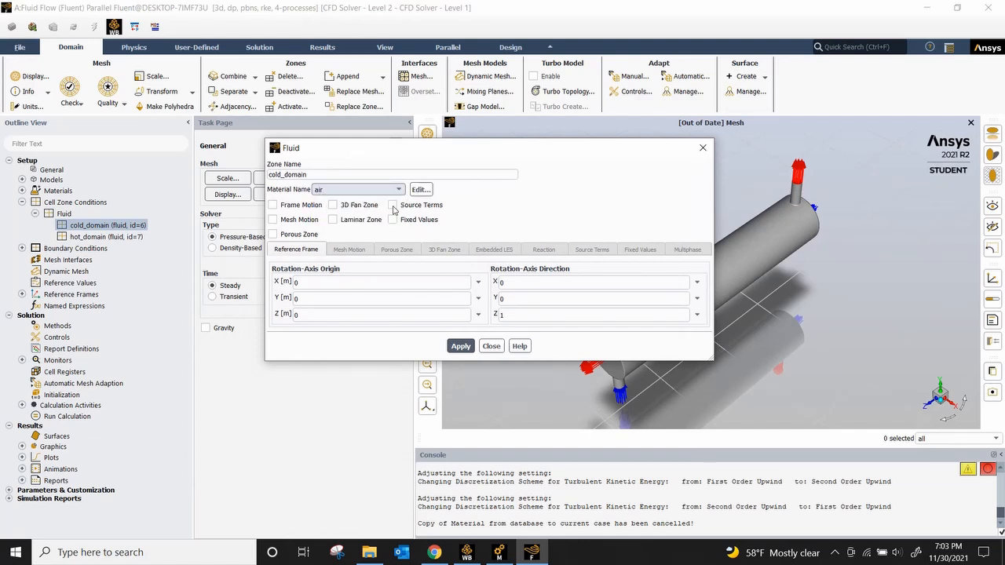
click(460, 346)
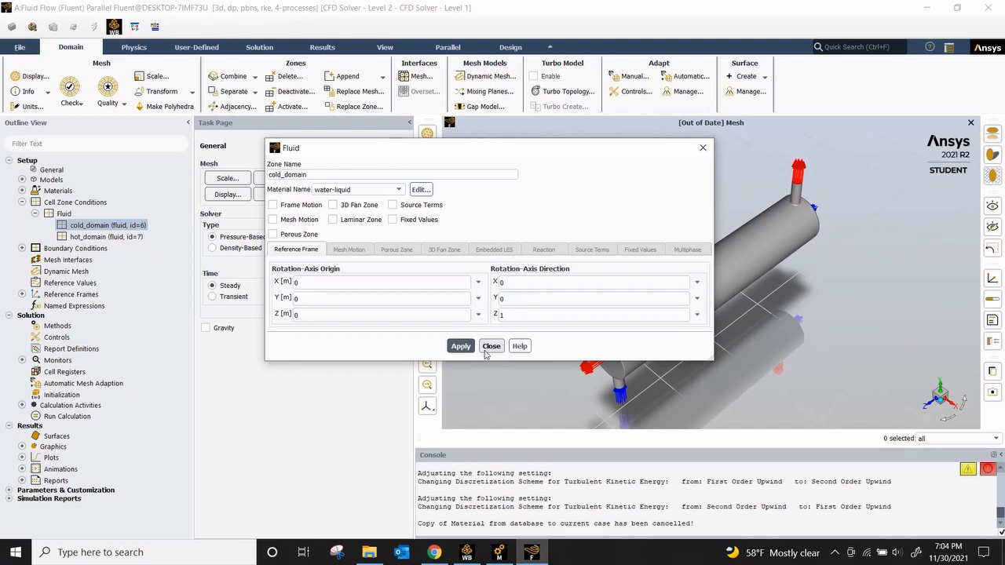
click(491, 346)
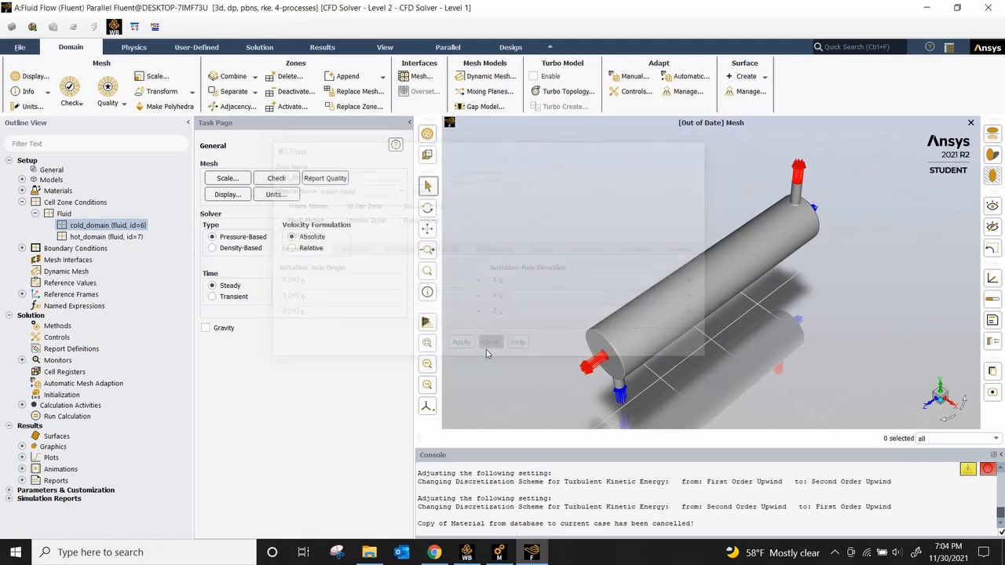
Assign ethylene as the material of the hot_domain fluid zone.
right_click(99, 238)
click(112, 243)
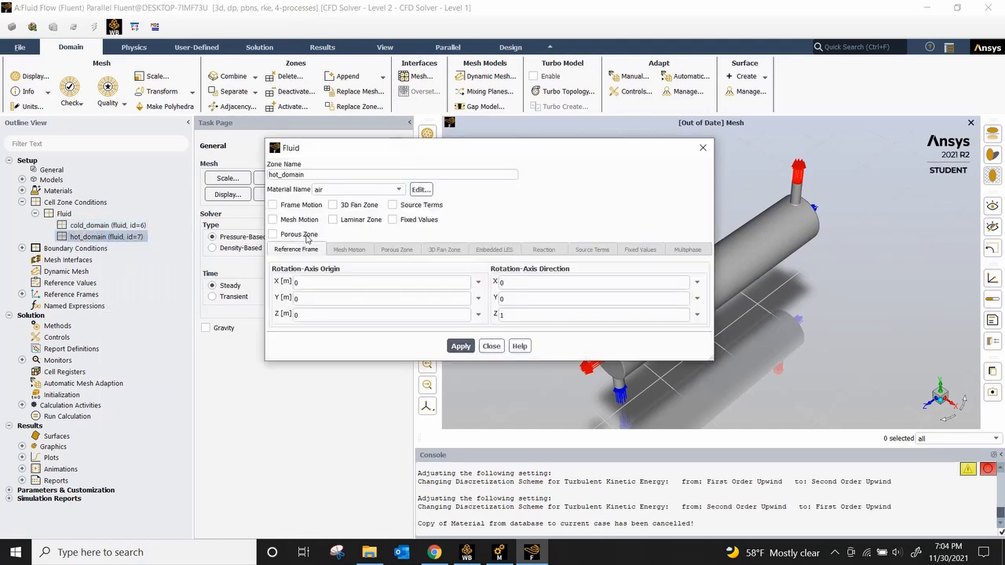
click(366, 193)
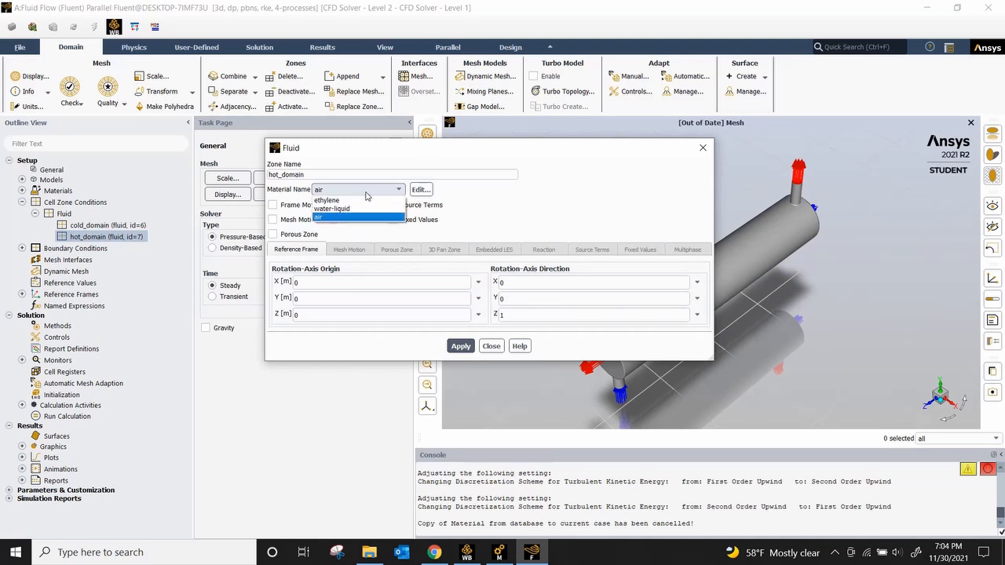
click(366, 201)
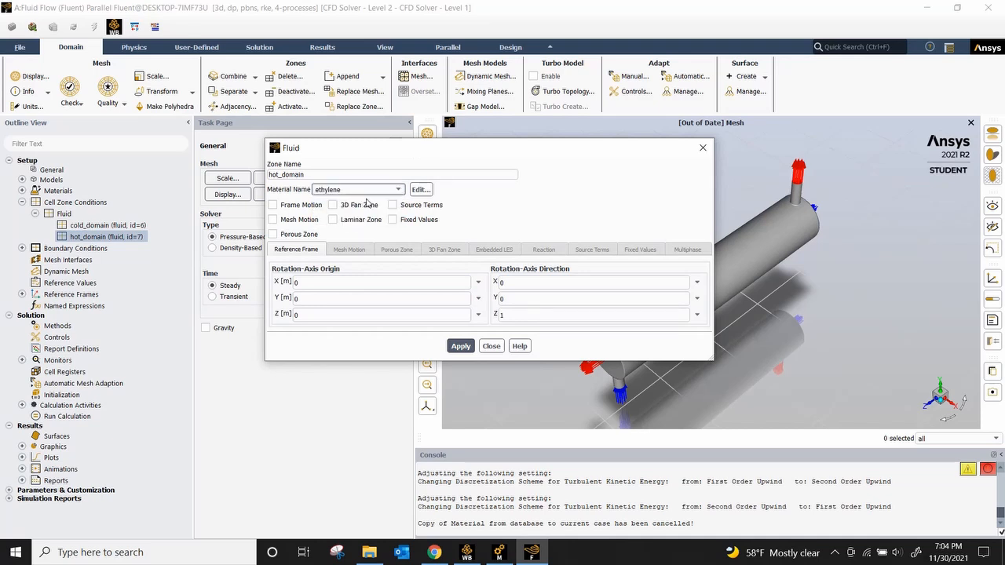
click(455, 348)
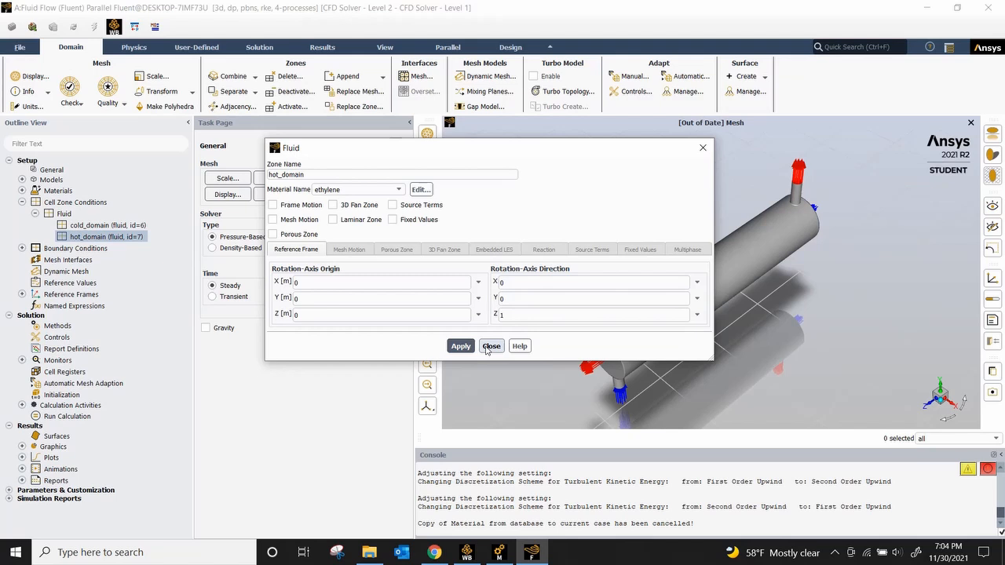
click(490, 346)
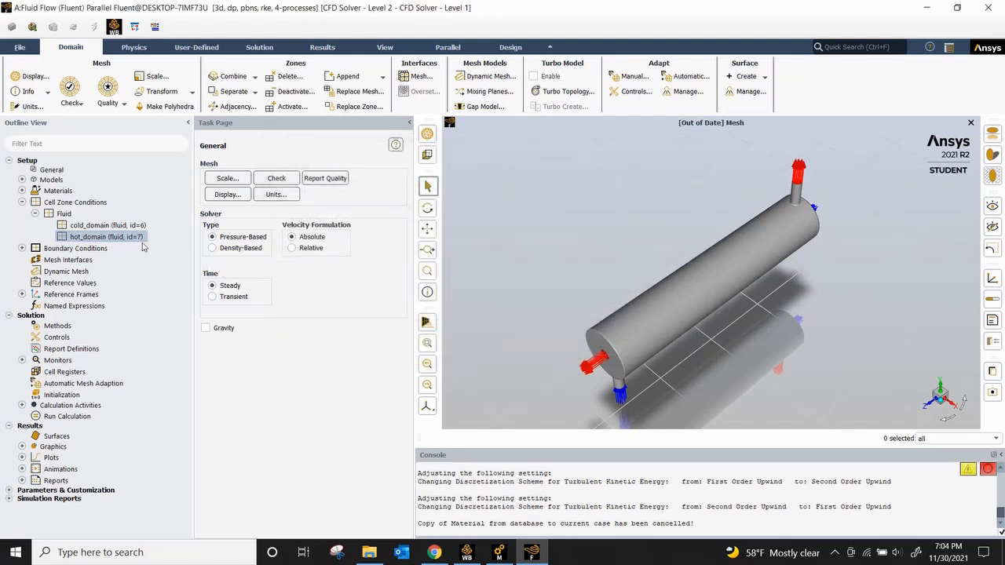
Change the cold_inlet boundary to a mass-flow-inlet and set its mass flow rate to 6 kg/s.
click(22, 202)
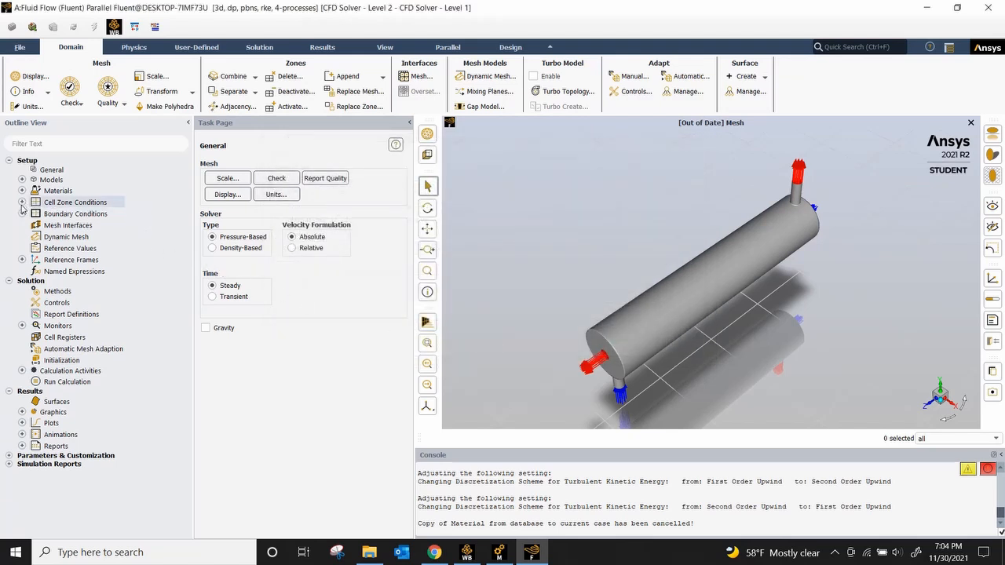
click(22, 214)
click(34, 226)
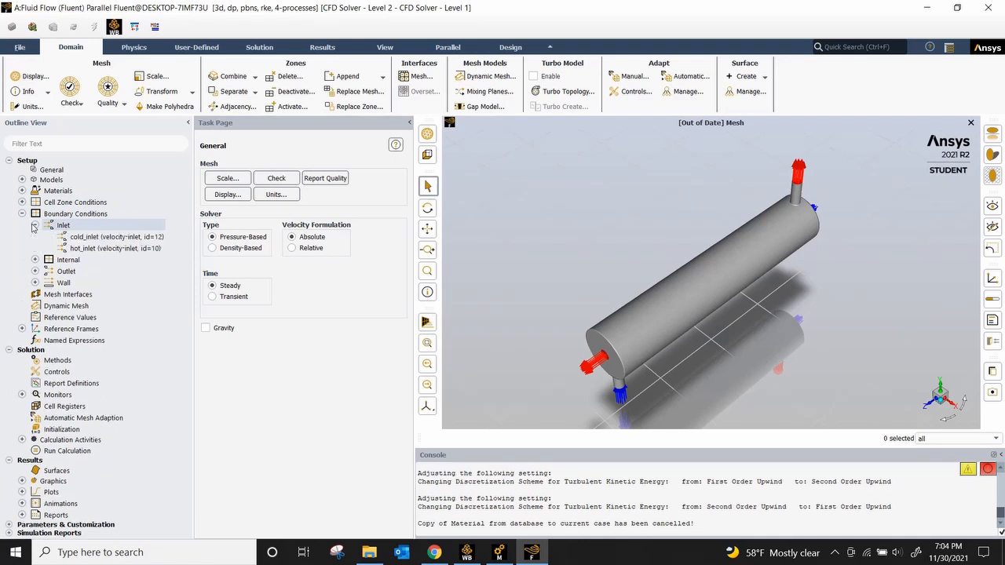
right_click(96, 243)
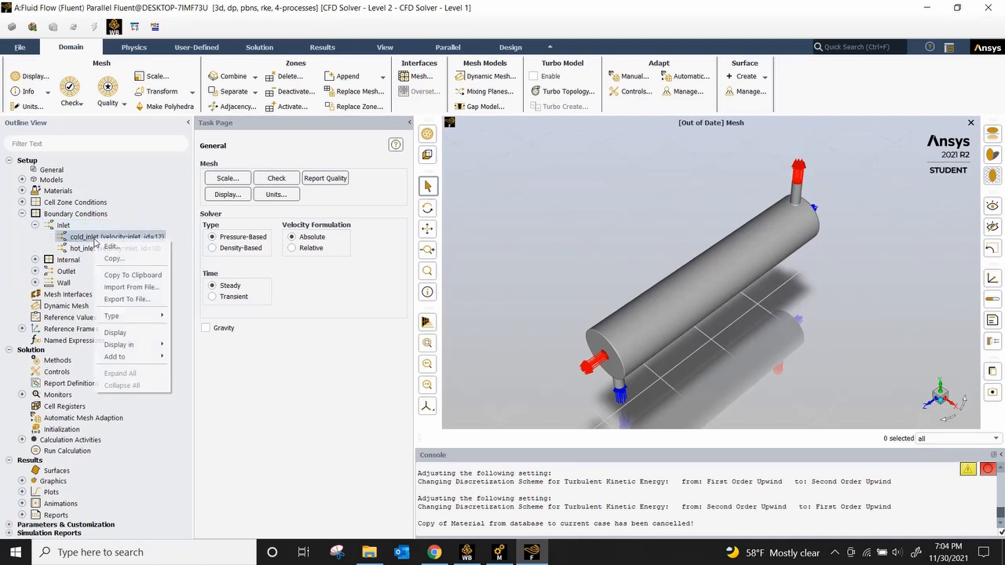
mouse_move(137, 318)
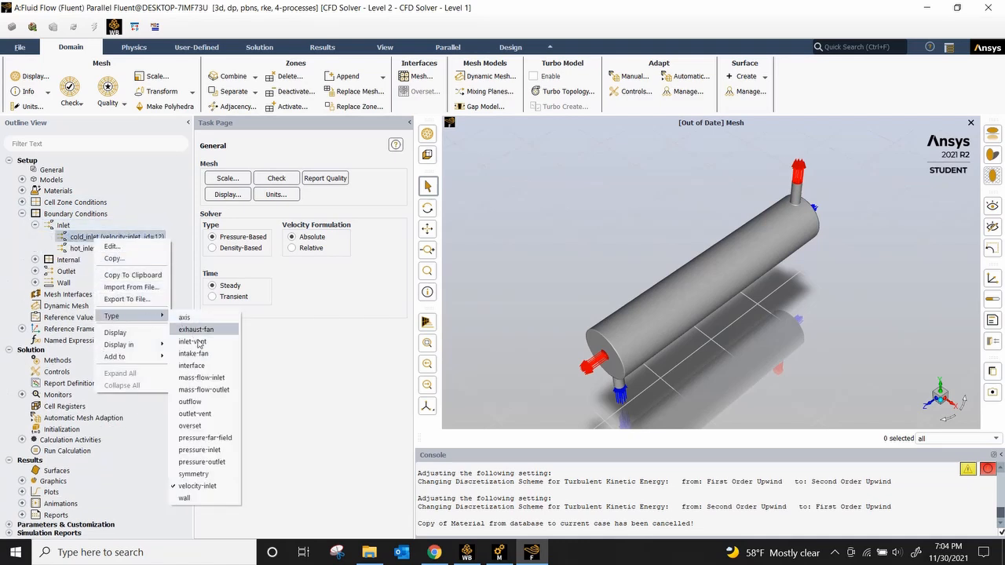
click(207, 381)
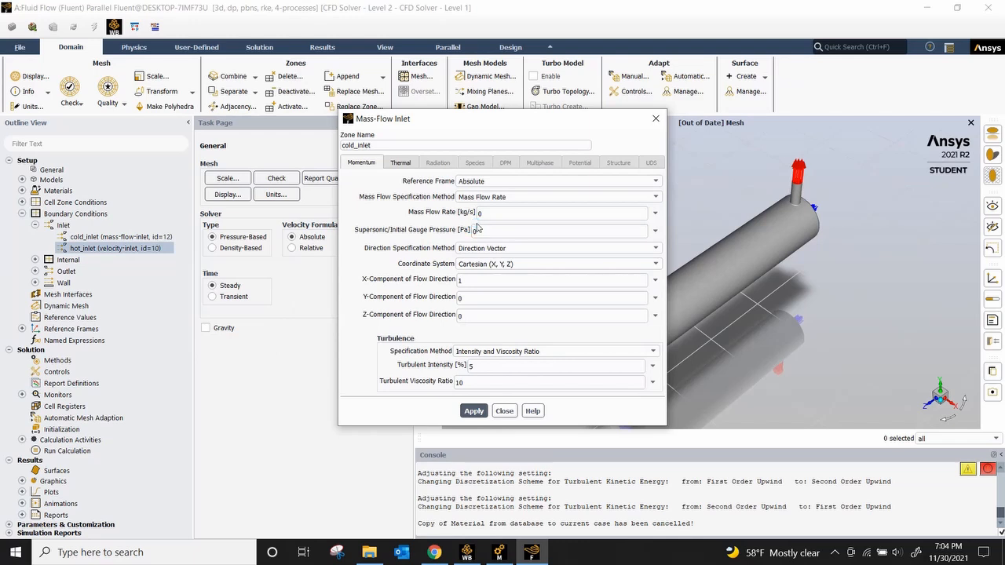
click(493, 215)
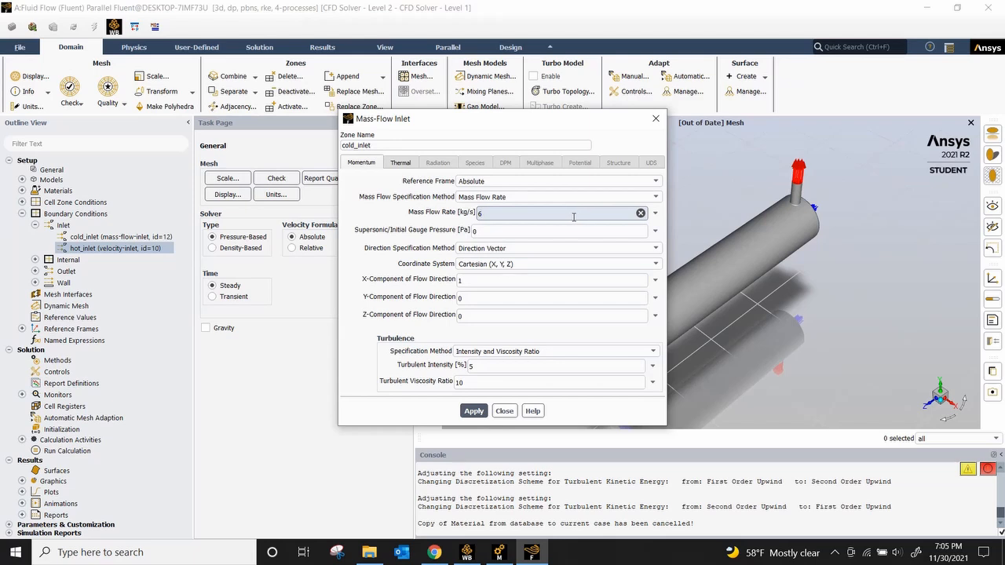
Set the total temperature of cold_inlet to 283 K and apply the inlet settings.
click(417, 164)
double_click(432, 181)
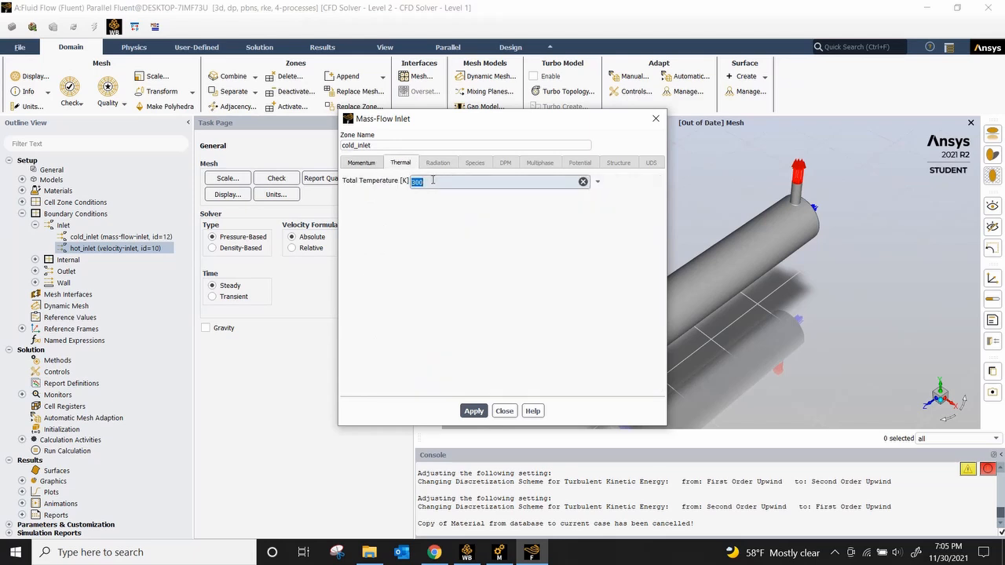
text(283)
click(476, 411)
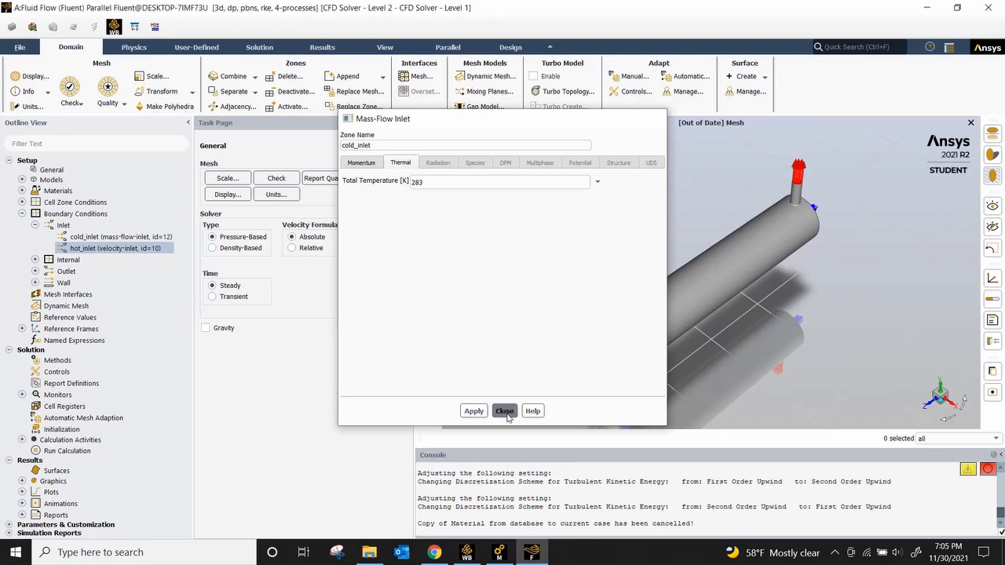
click(505, 411)
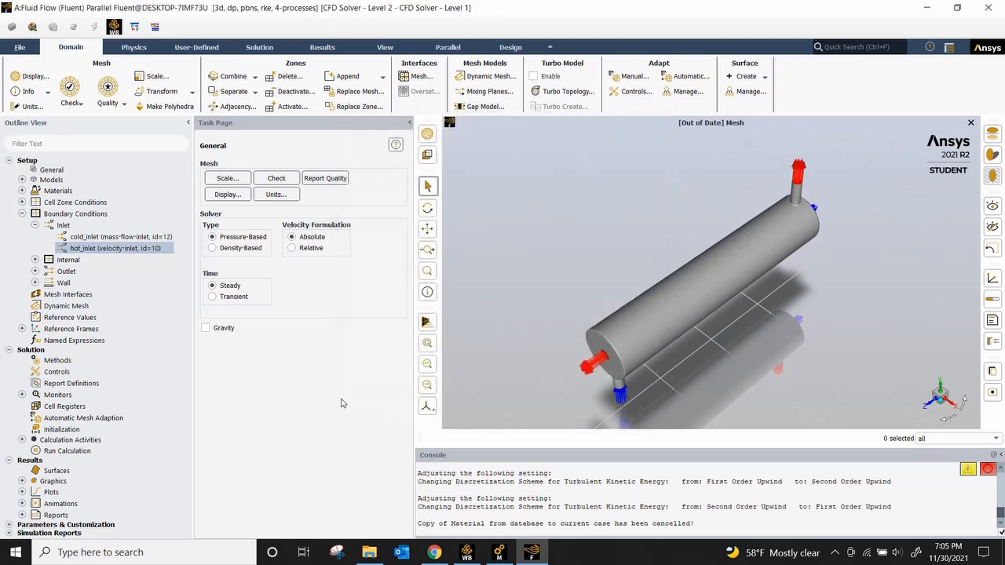
Change the hot_inlet boundary to a mass-flow-inlet and set its mass flow rate to 11 kg/s.
right_click(126, 250)
mouse_move(141, 324)
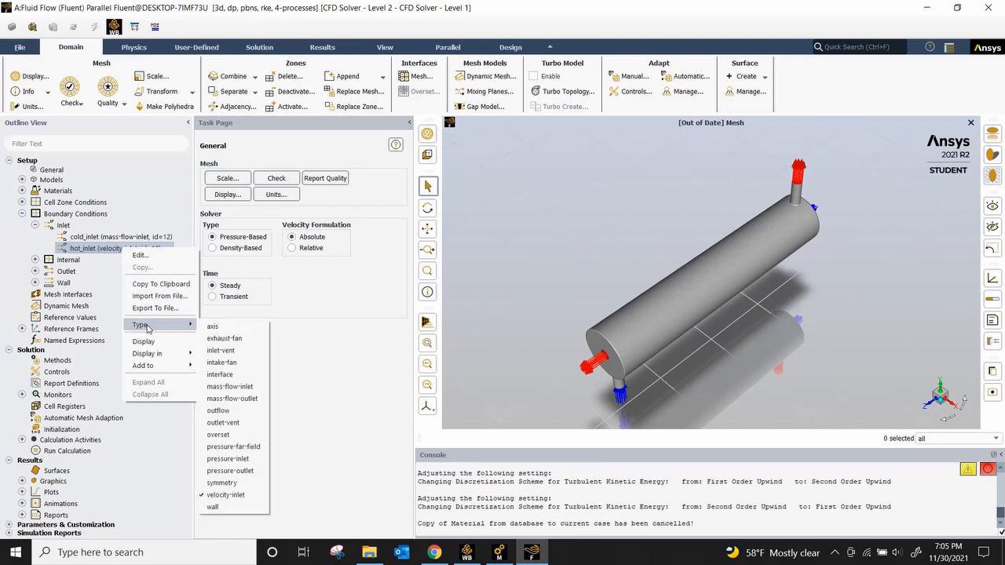
click(238, 388)
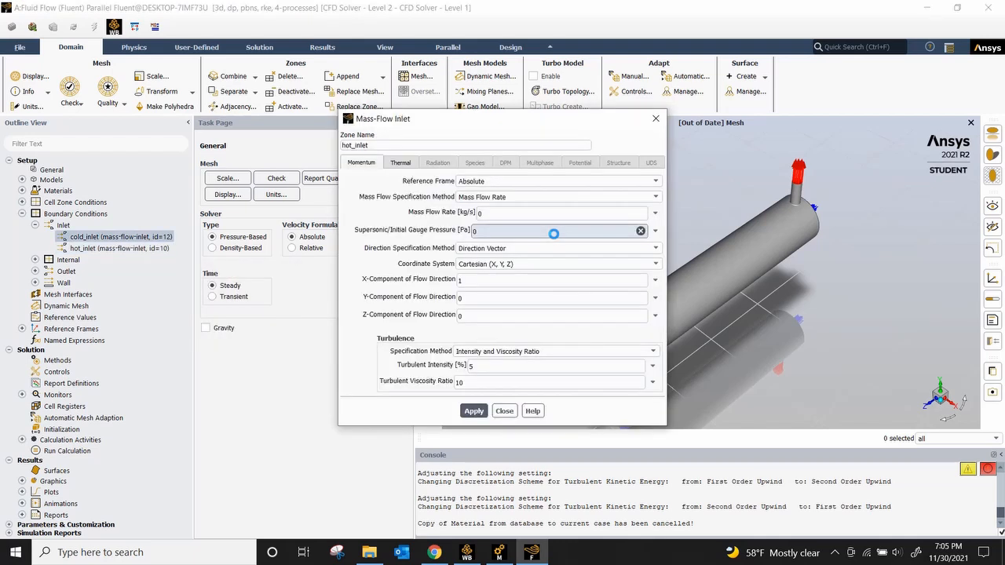
click(536, 212)
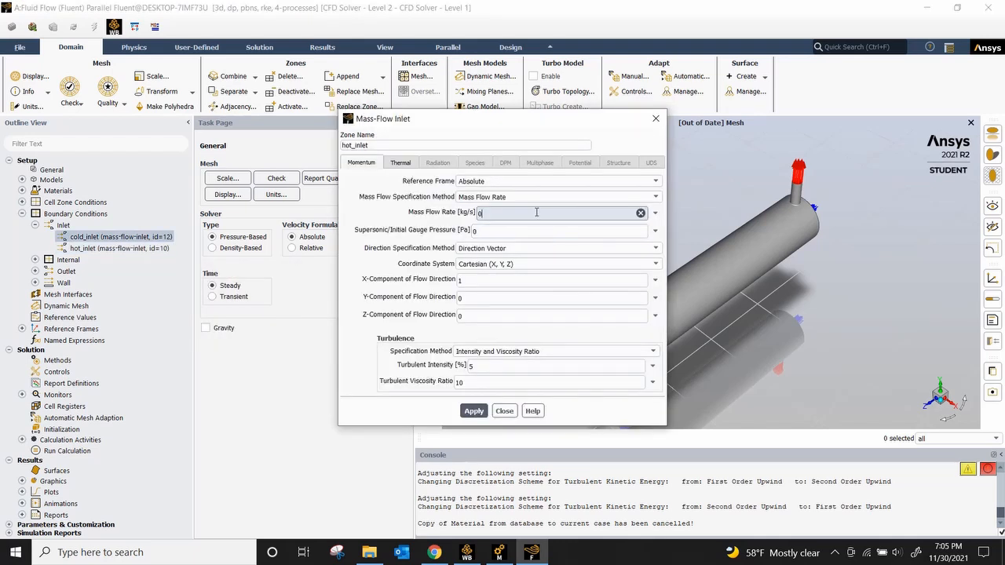
text(11)
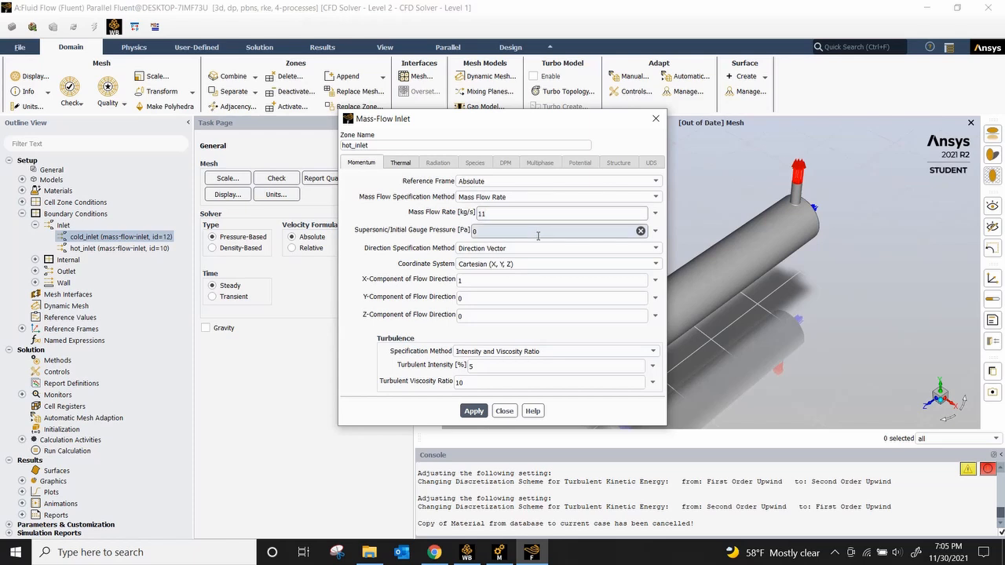
Set the total temperature of hot_inlet to 343 K and apply the inlet settings.
click(401, 163)
click(440, 182)
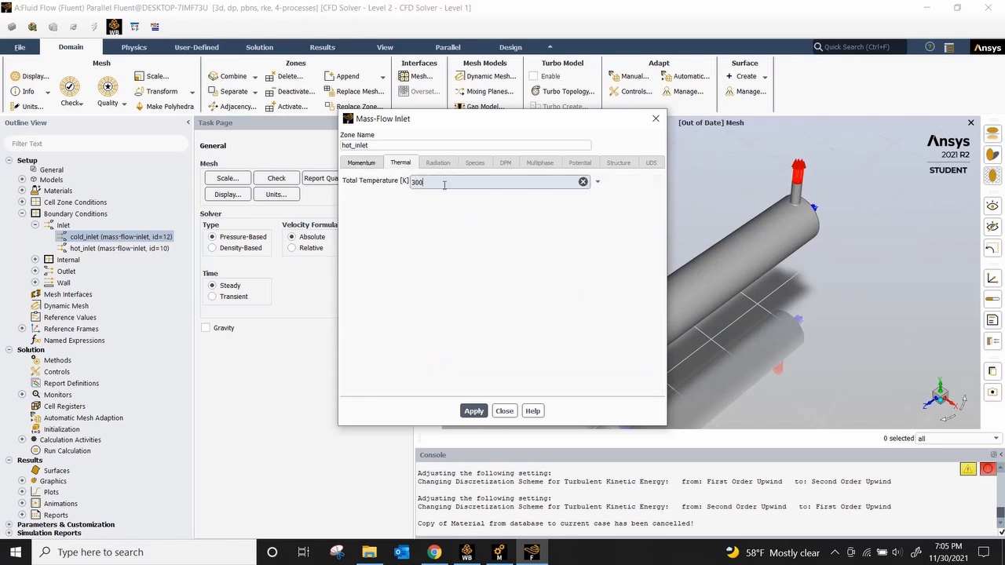
double_click(444, 184)
text(343)
click(362, 163)
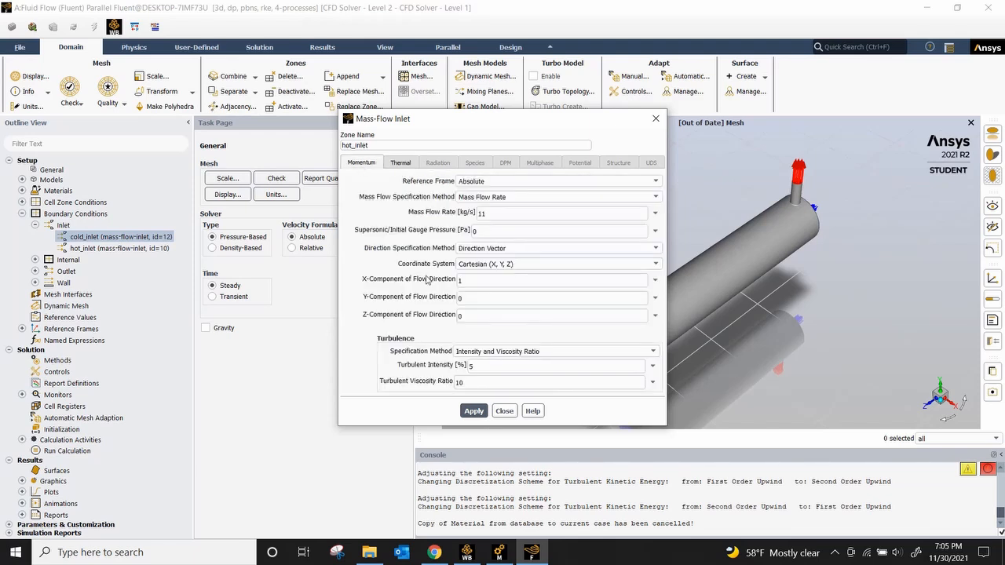
click(474, 411)
click(505, 411)
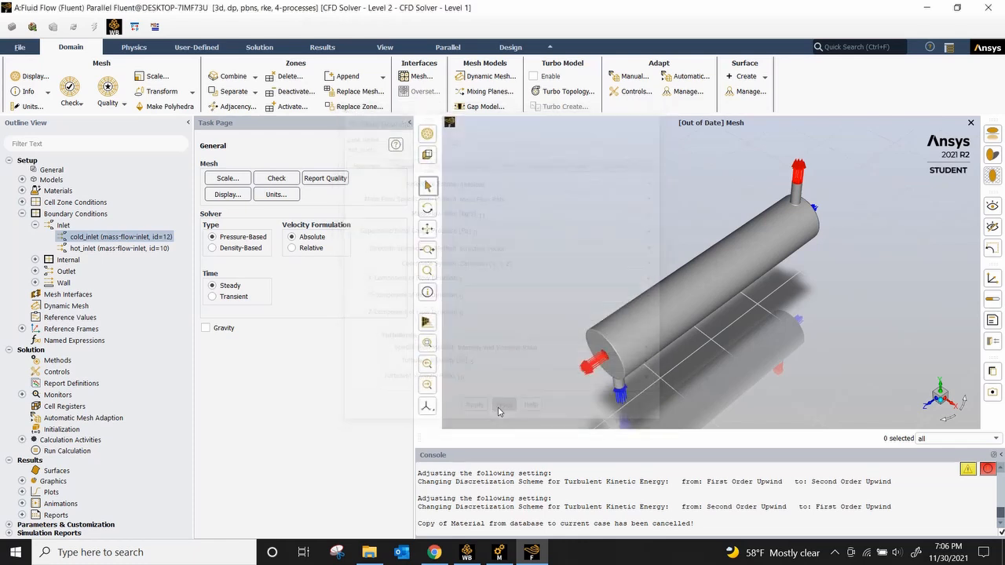
Reopen the cold_inlet boundary and set its flow direction specification method to Normal to Boundary.
click(35, 226)
click(35, 237)
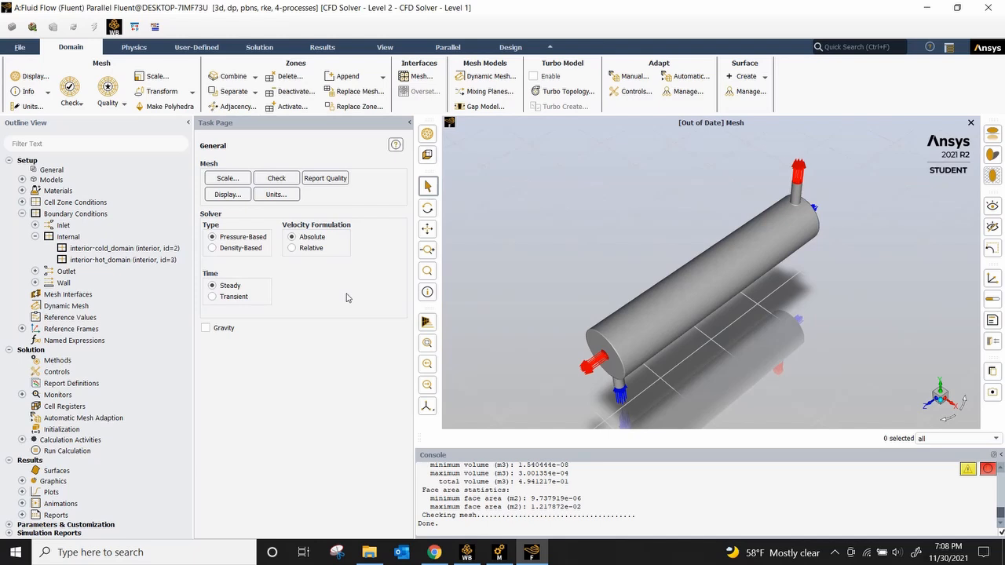
click(35, 225)
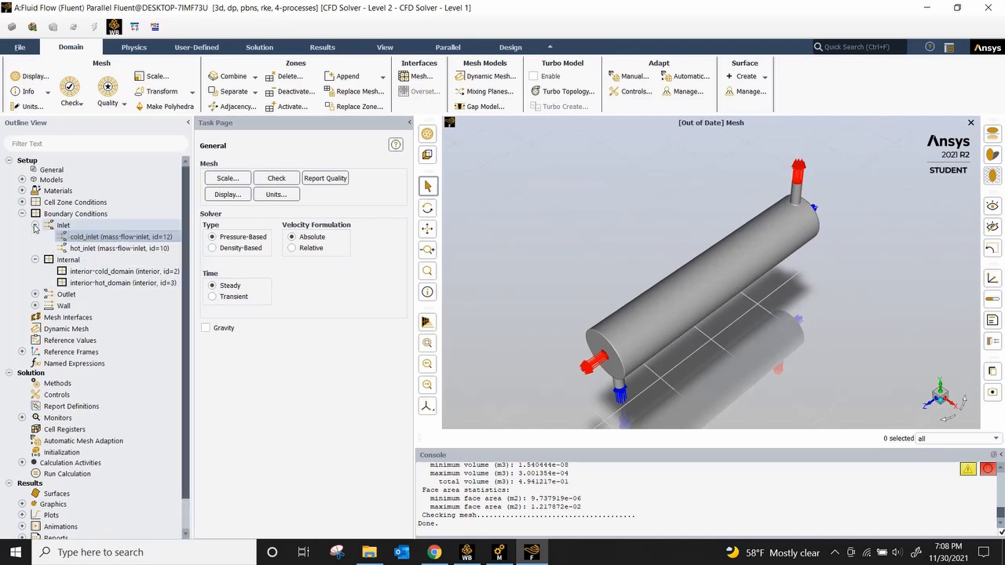
right_click(84, 241)
click(91, 247)
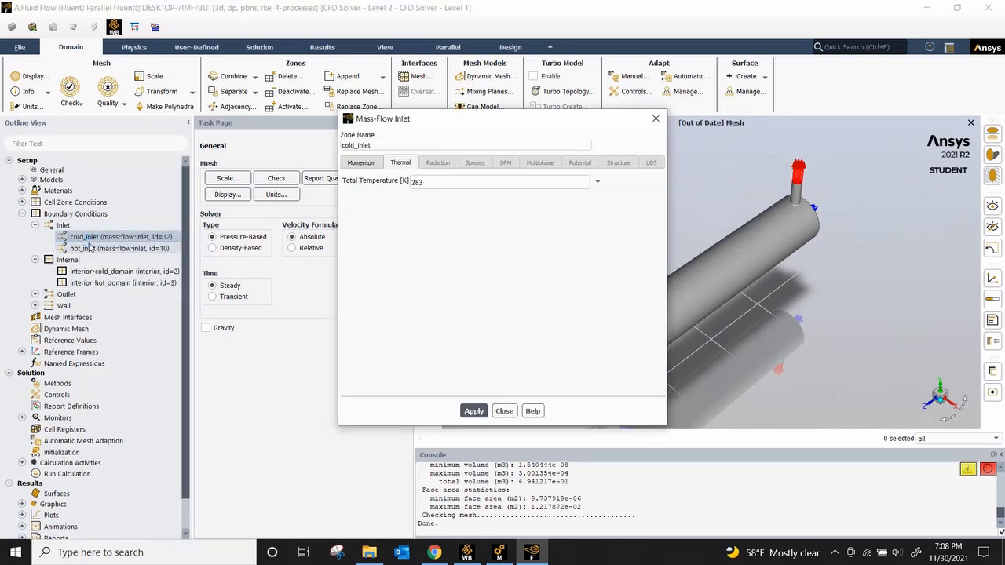
click(359, 165)
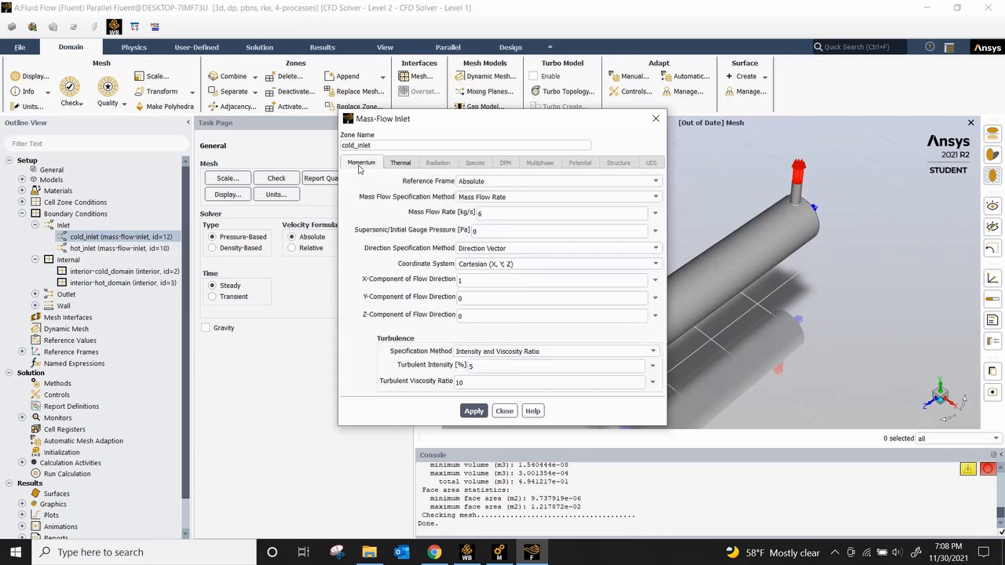
click(494, 248)
click(493, 267)
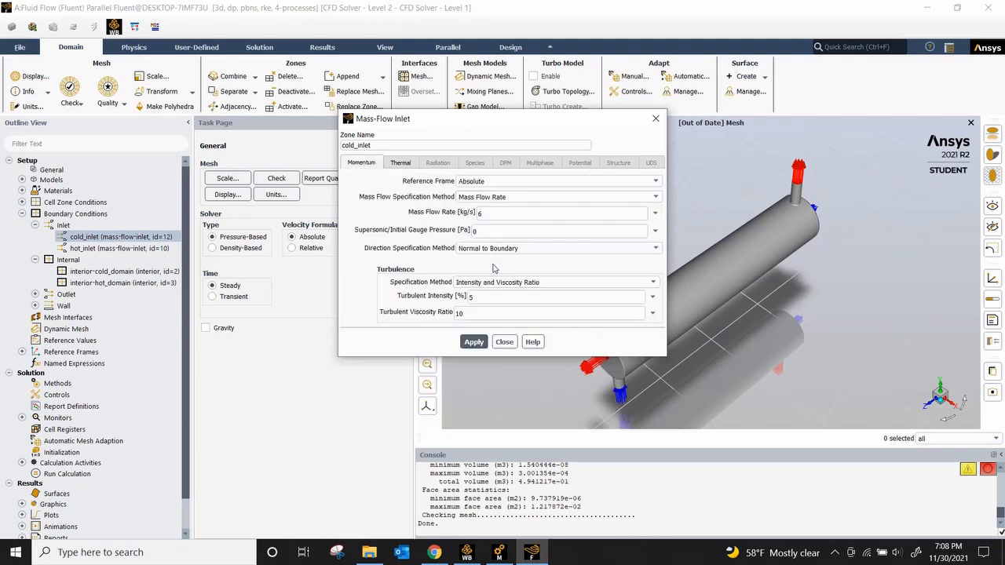
click(476, 342)
click(501, 343)
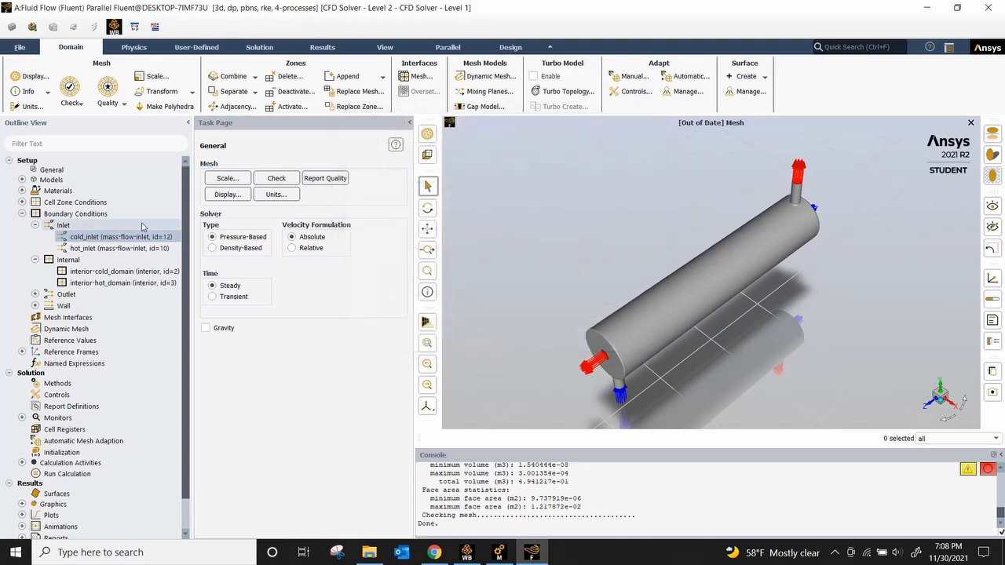
Set the direction specification method of the hot_inlet boundary to Normal to Boundary and apply it.
right_click(143, 255)
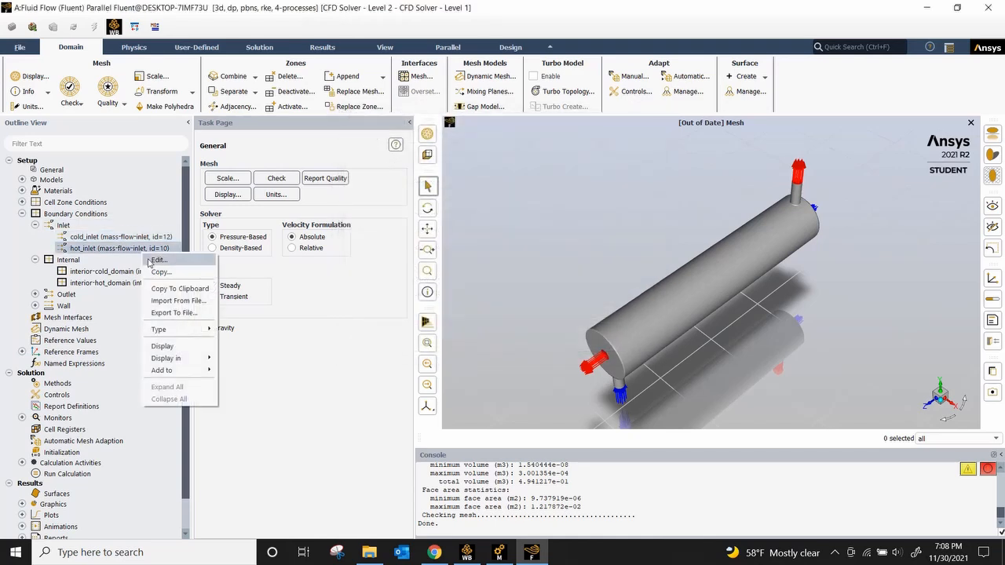
click(168, 260)
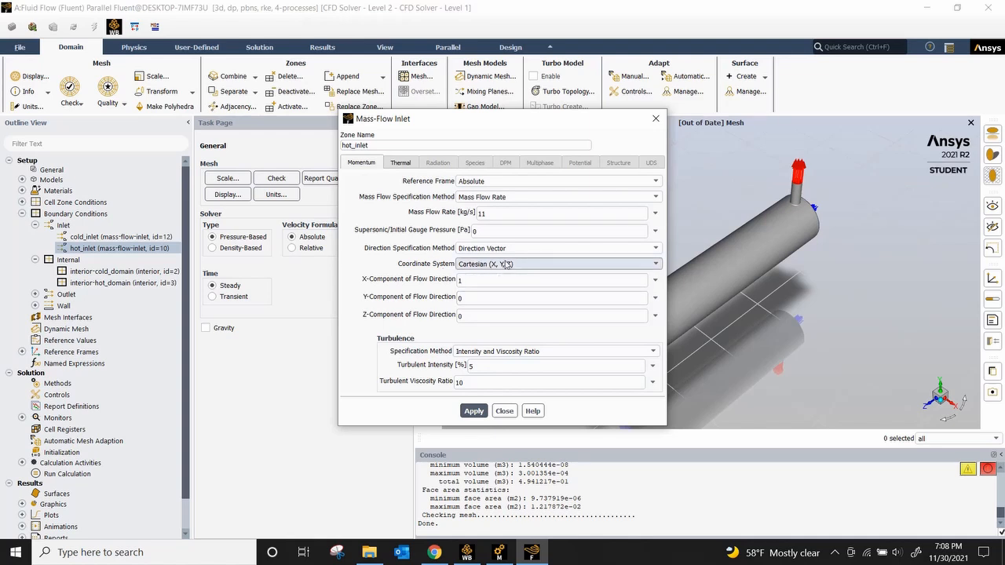
click(510, 250)
click(511, 268)
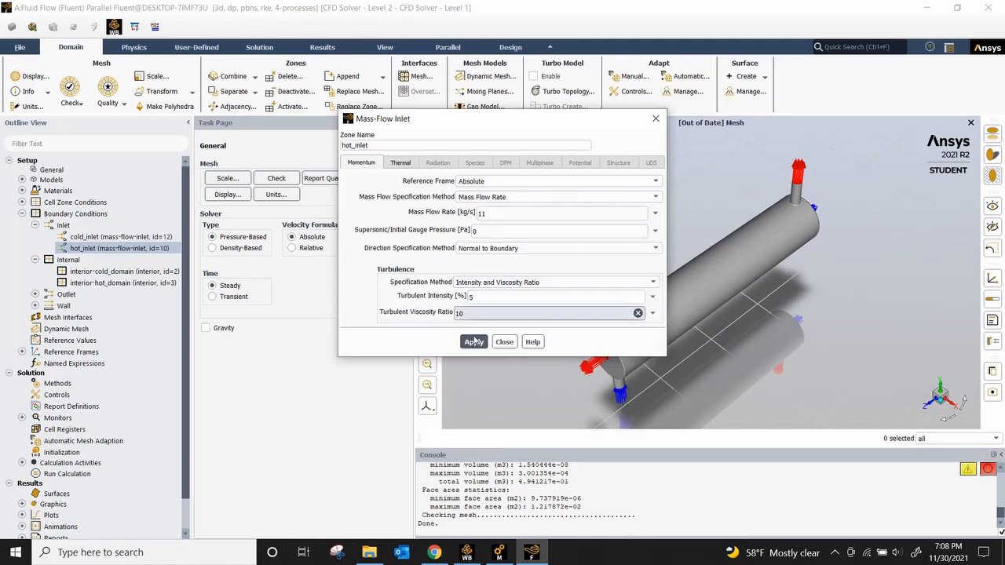
click(473, 343)
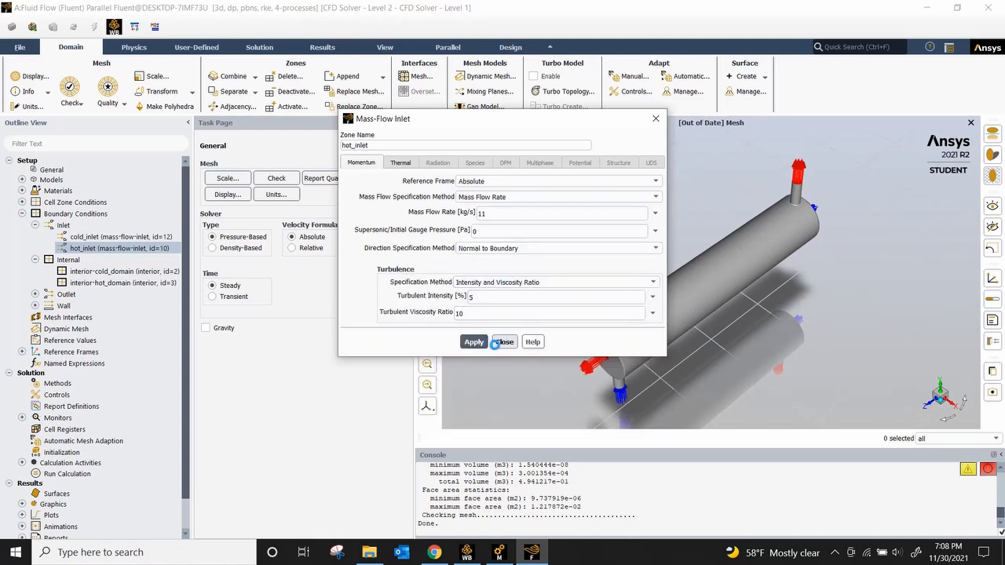
click(497, 343)
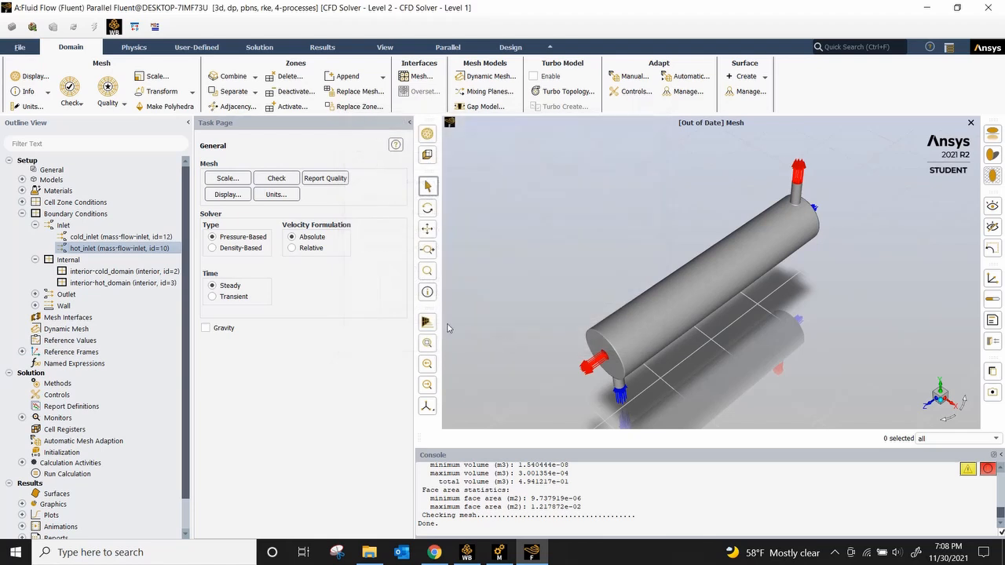
Expand the outlet and wall boundaries and change both cold_outlet and hot_outlet to the outflow type.
click(34, 226)
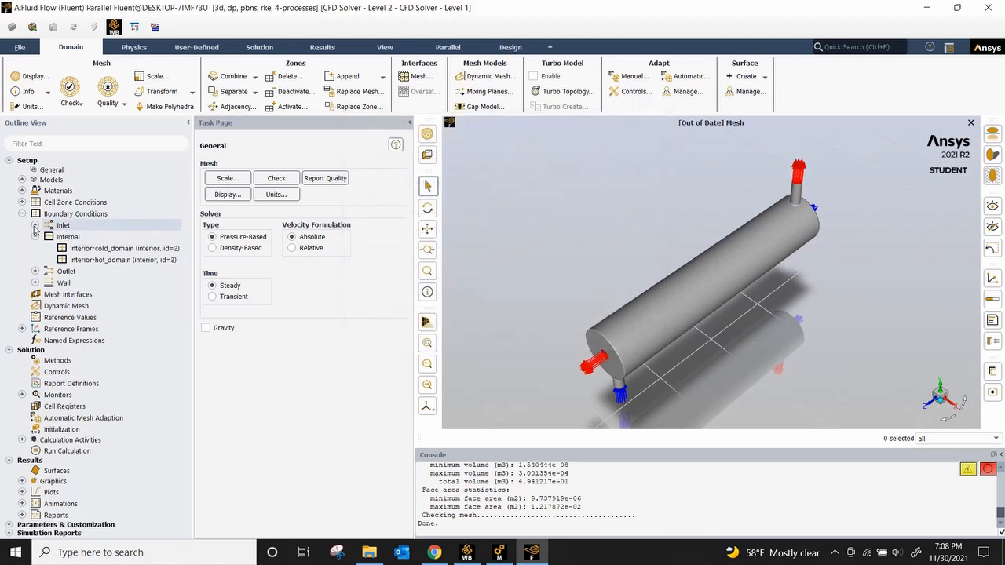
click(34, 271)
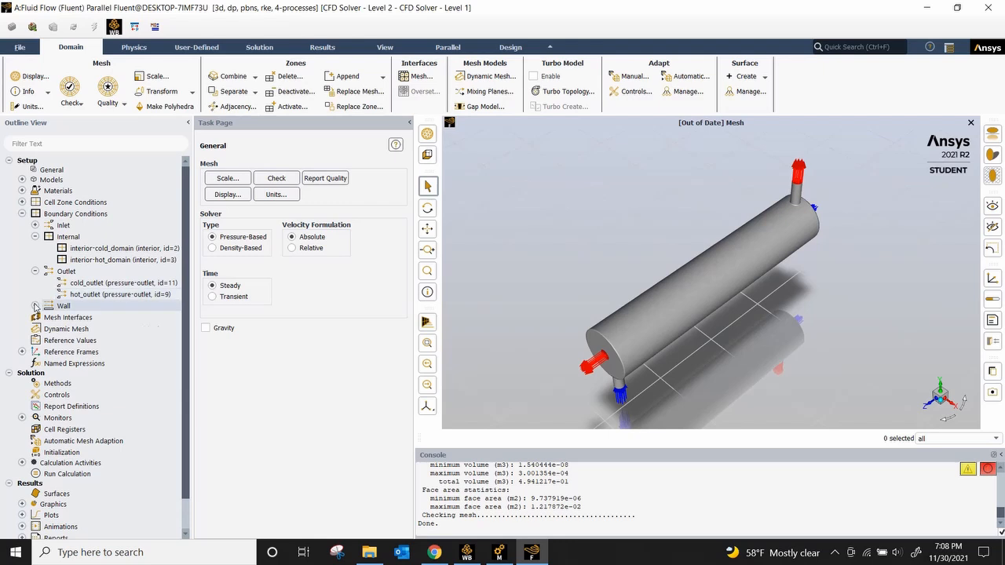
click(34, 306)
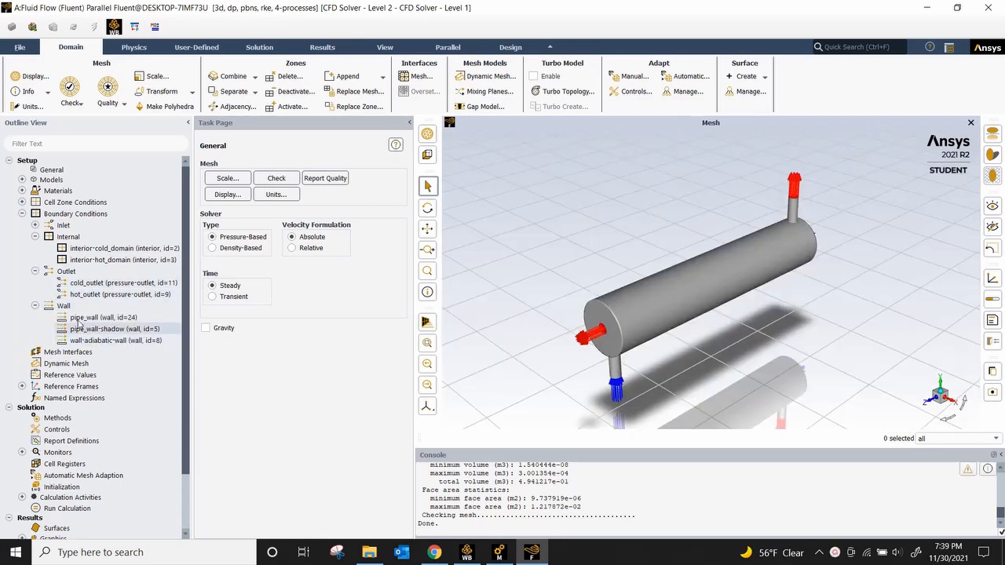
right_click(98, 282)
mouse_move(153, 363)
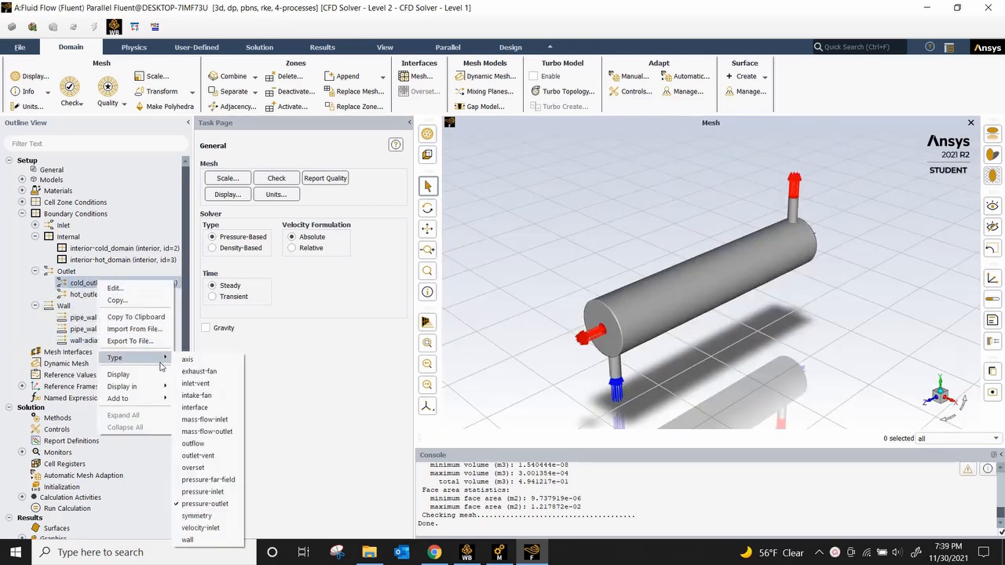
click(216, 444)
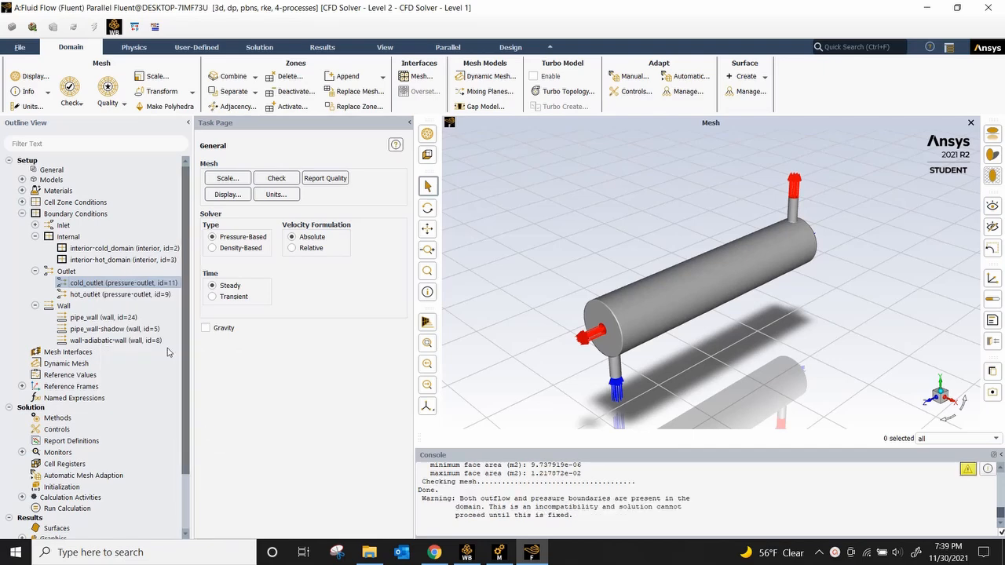
right_click(157, 299)
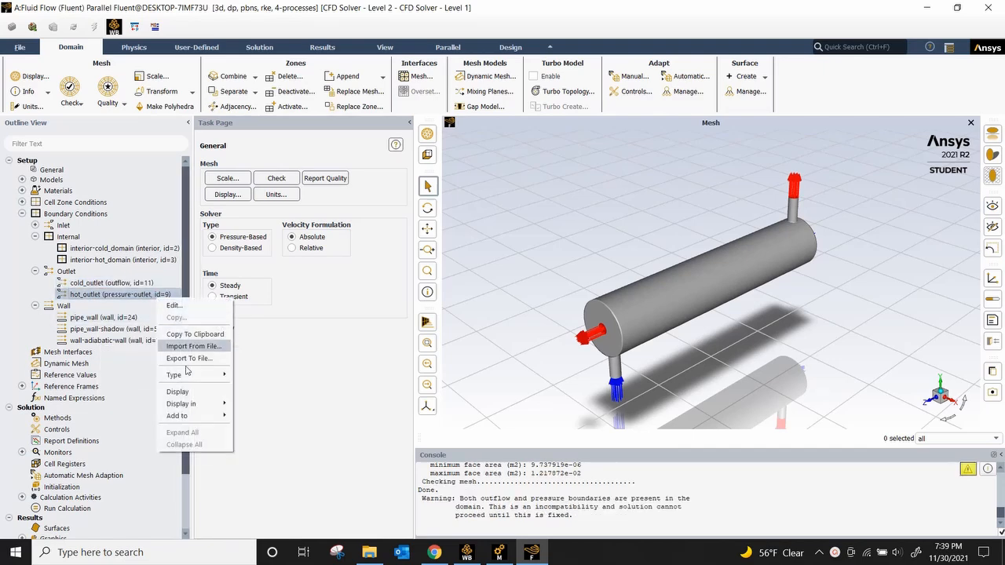
mouse_move(191, 375)
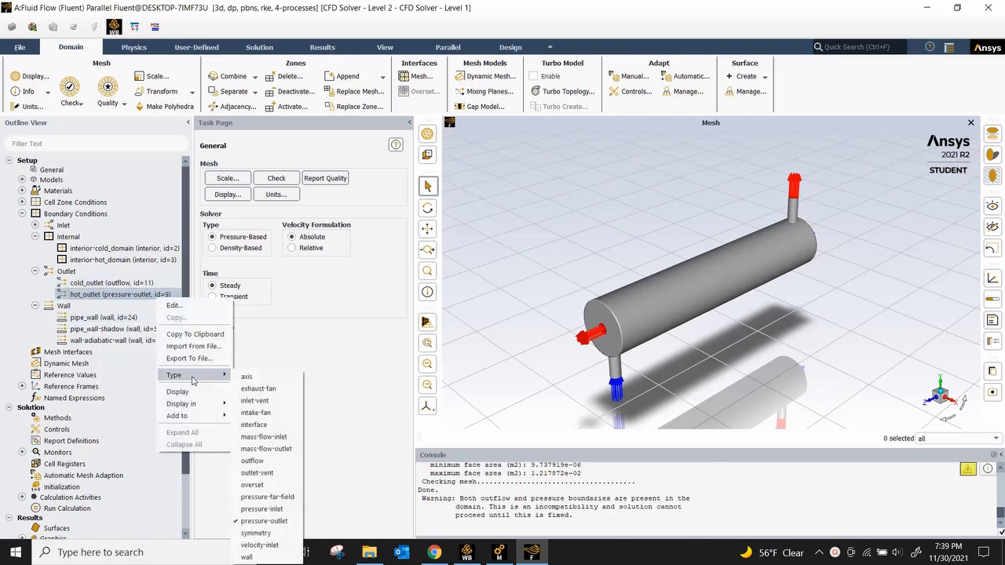
click(265, 461)
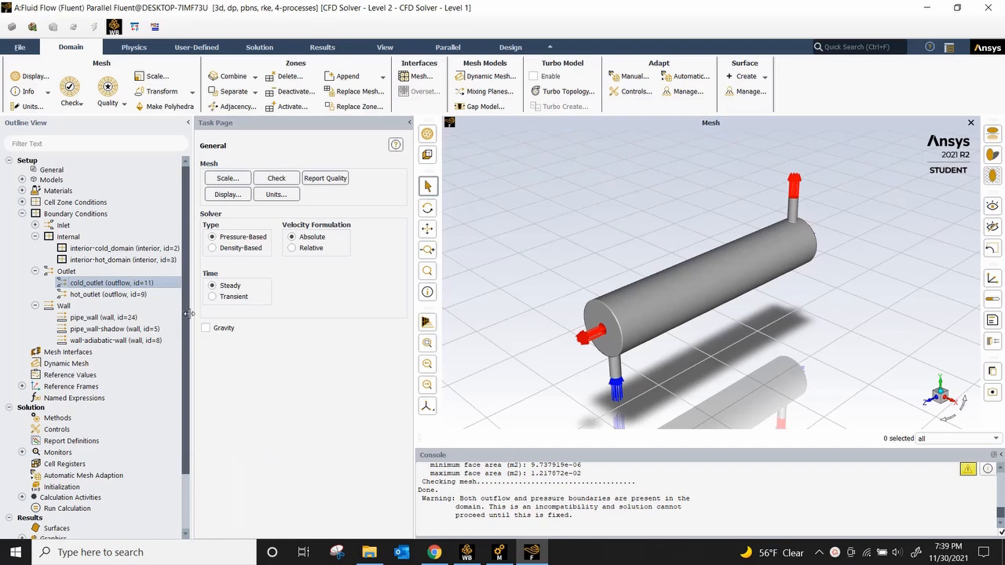
Set the thermal conditions of the pipe_wall boundary to steel material with a wall thickness of 0.001 m and apply them.
click(120, 319)
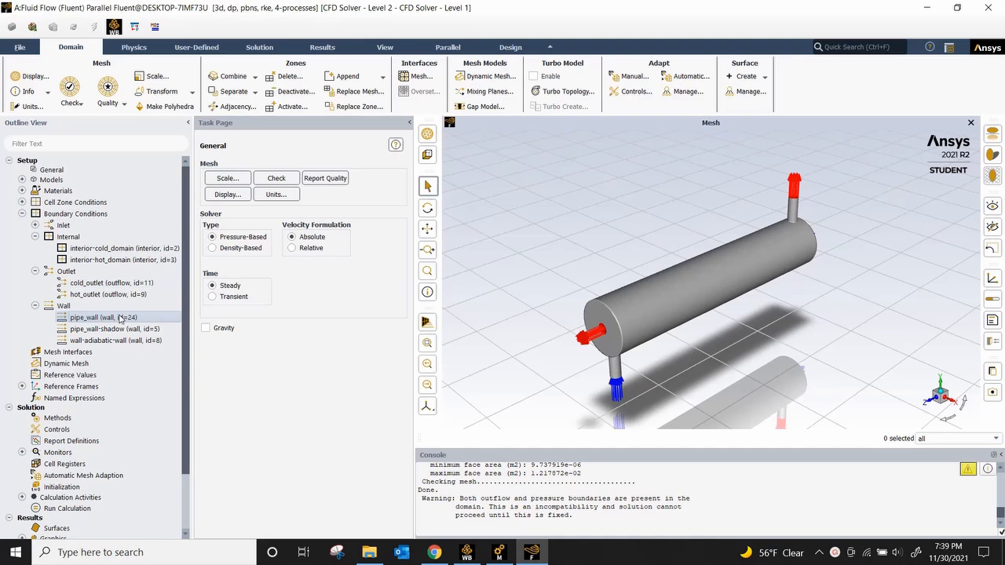
double_click(120, 318)
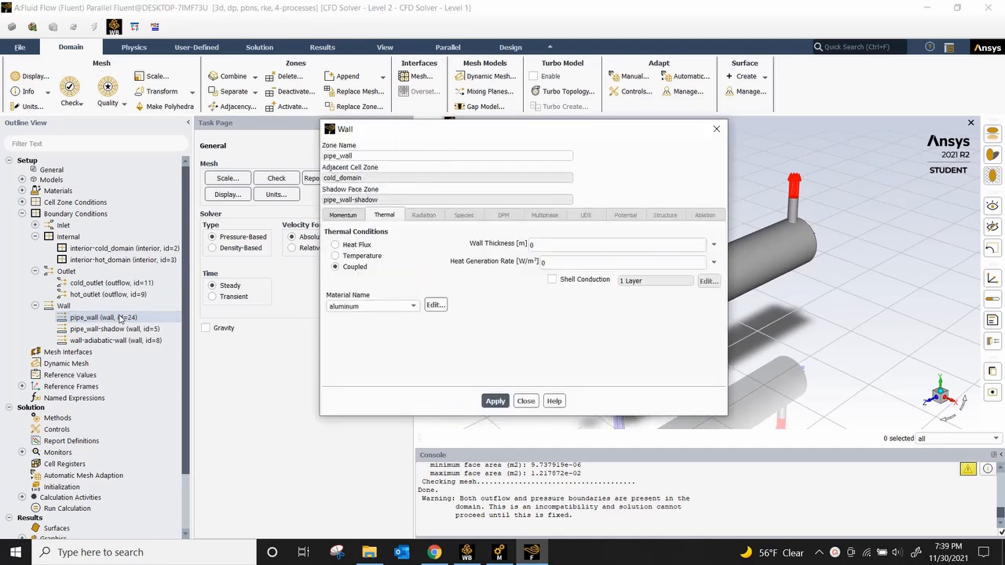
click(393, 307)
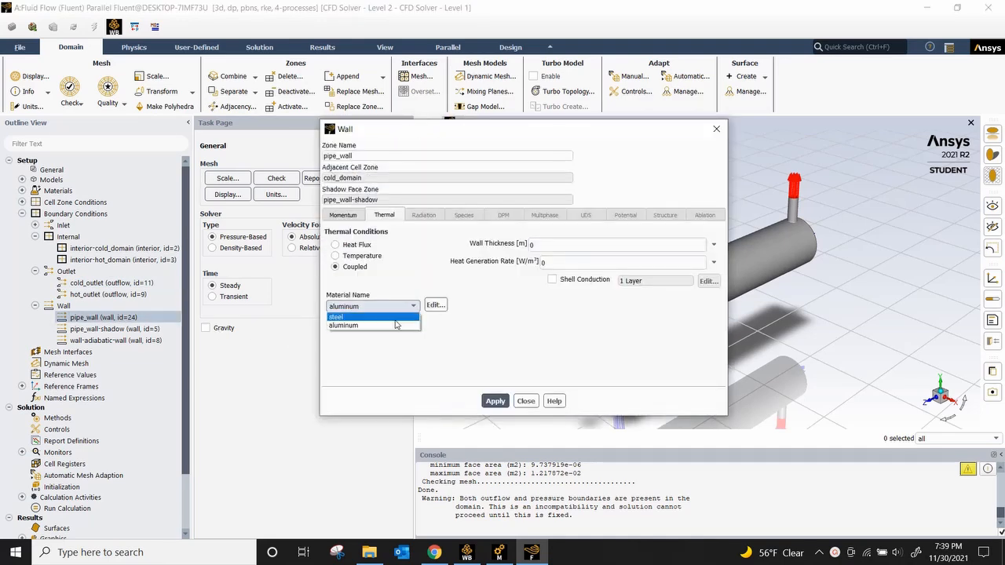
click(395, 318)
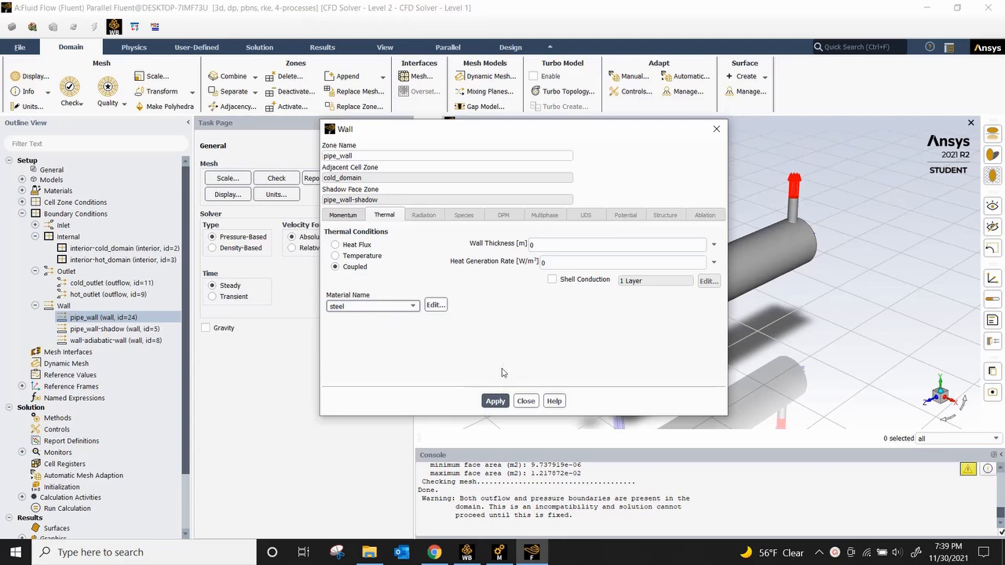
click(597, 248)
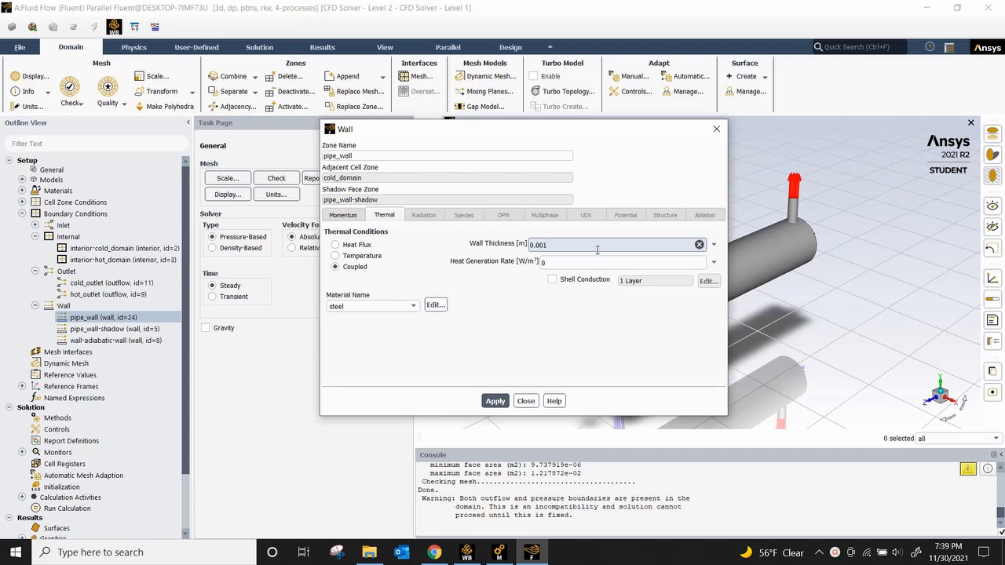
click(497, 402)
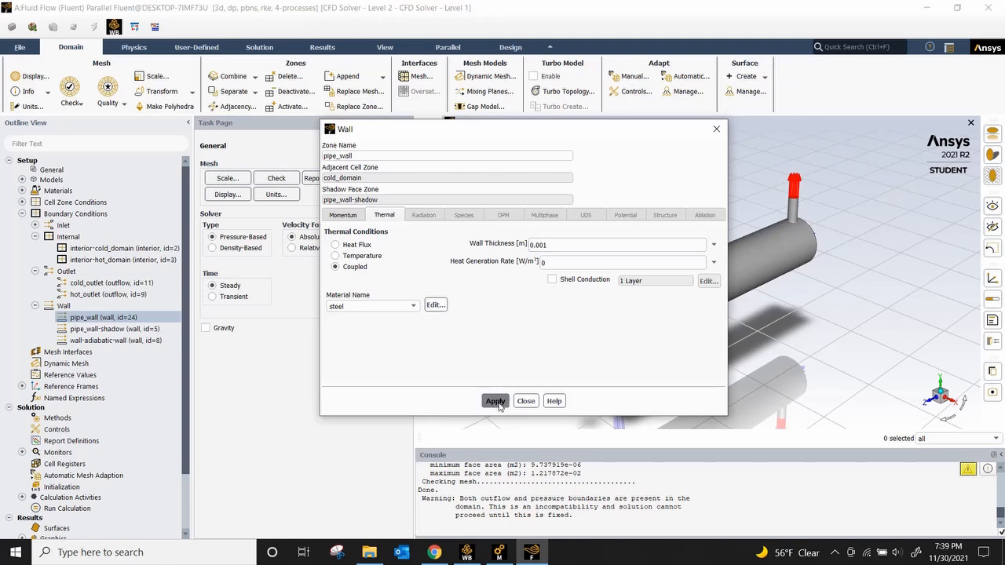
click(538, 402)
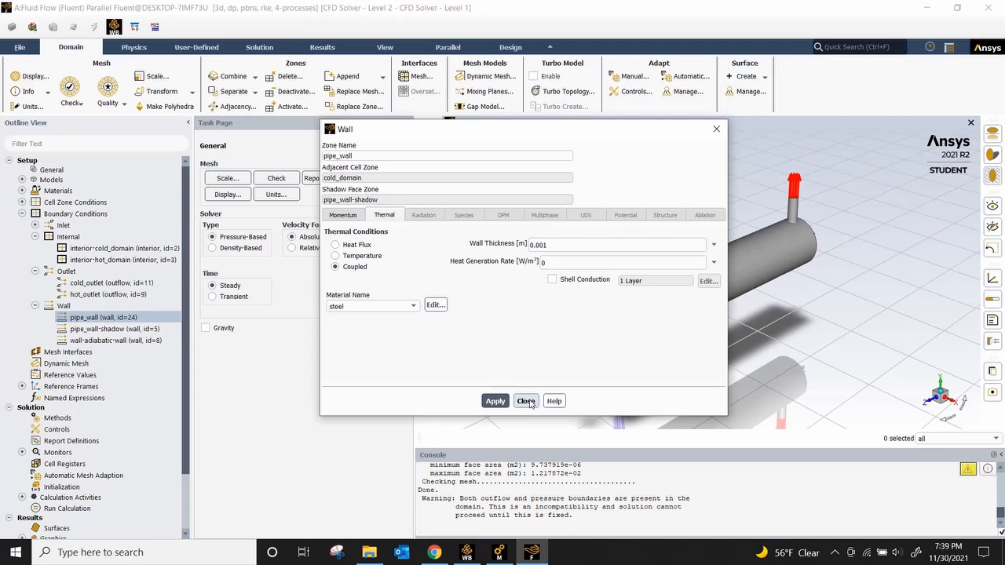
click(529, 402)
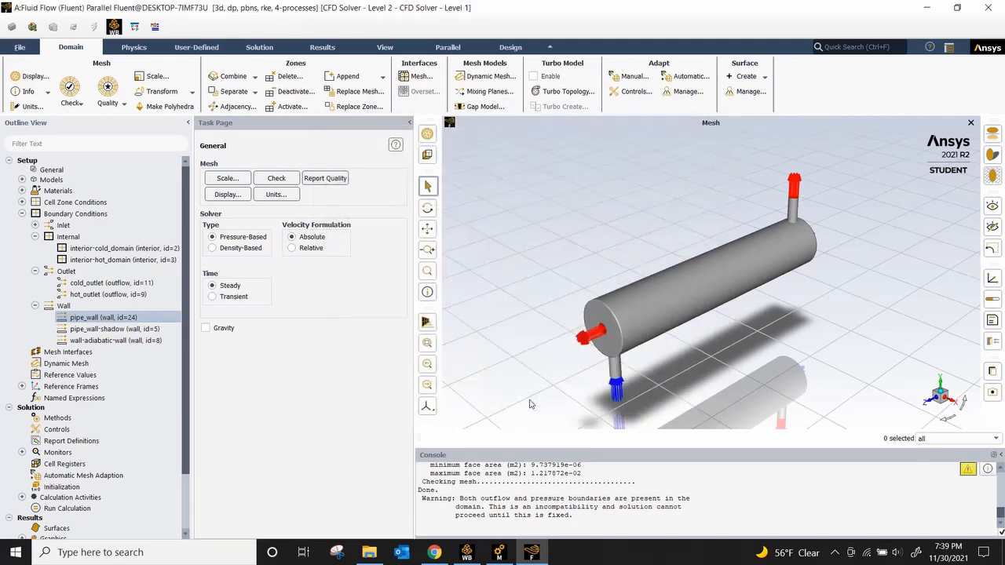
Assign steel and a wall thickness of 0.001 m to the wall-adiabatic-wall boundary's thermal settings and apply them.
click(125, 341)
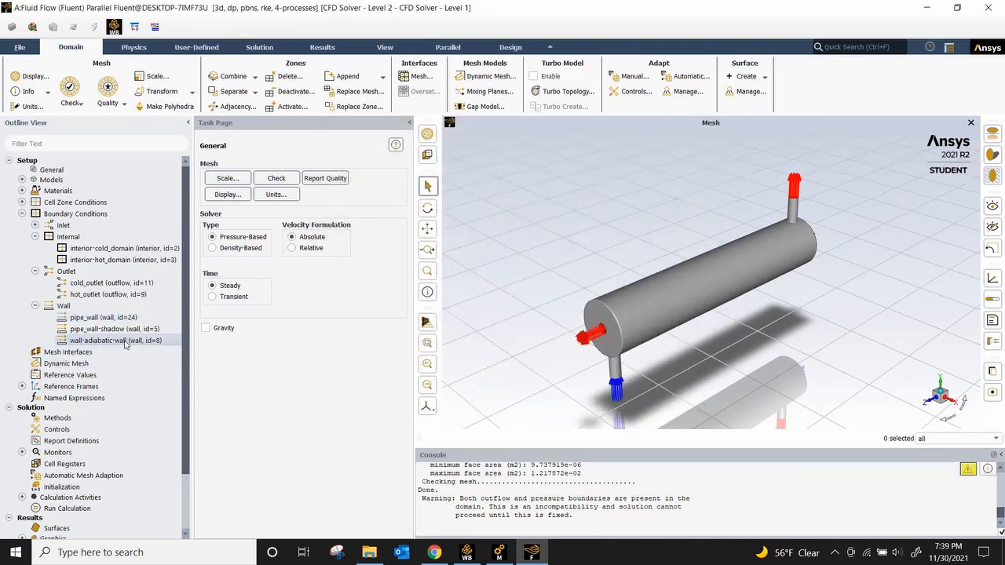
double_click(126, 341)
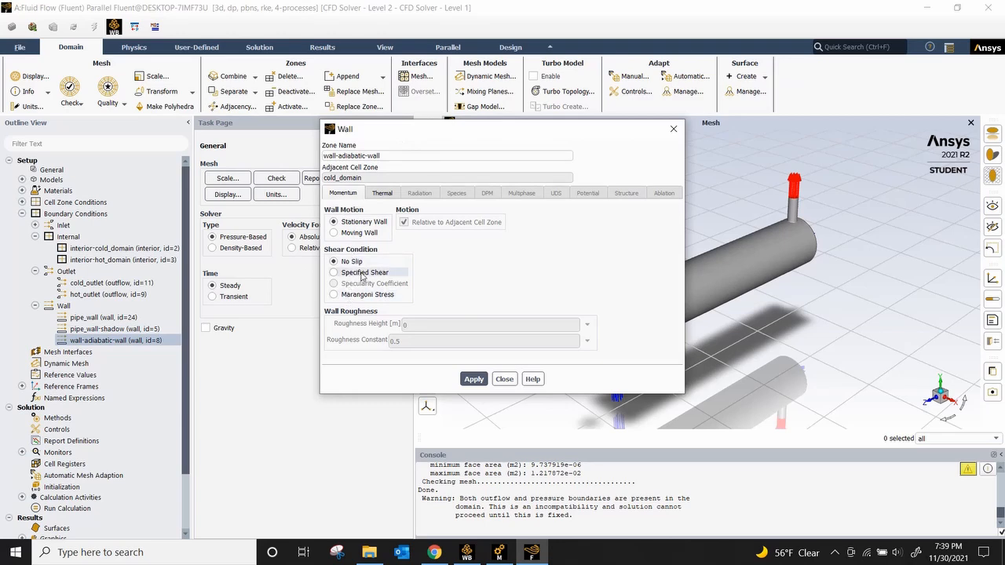
click(391, 194)
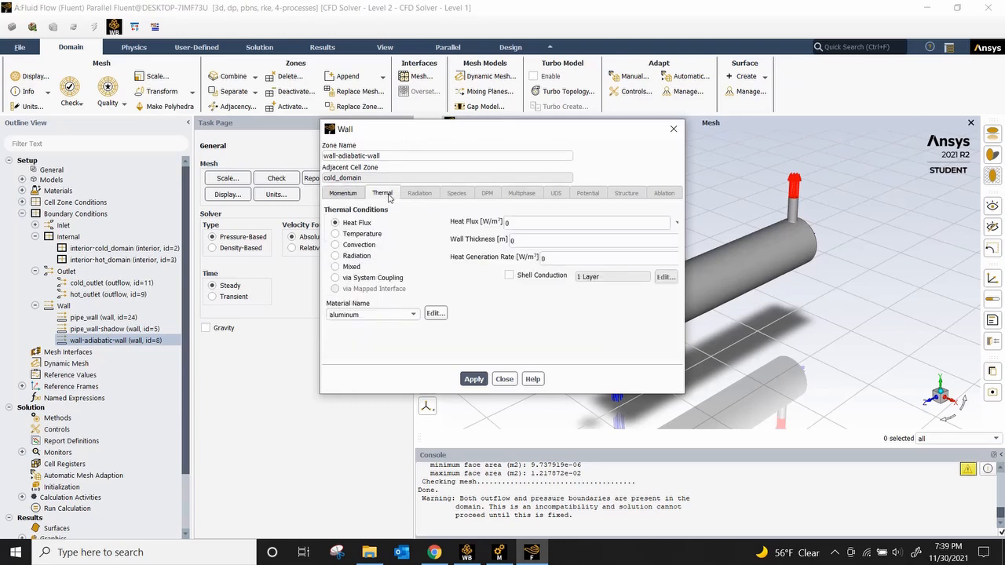
click(397, 315)
click(397, 325)
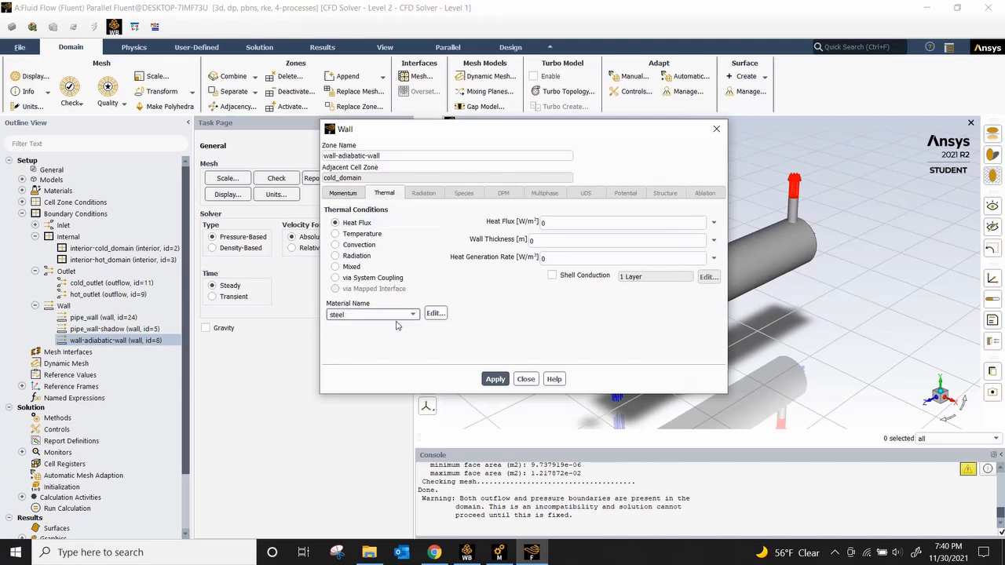
click(544, 241)
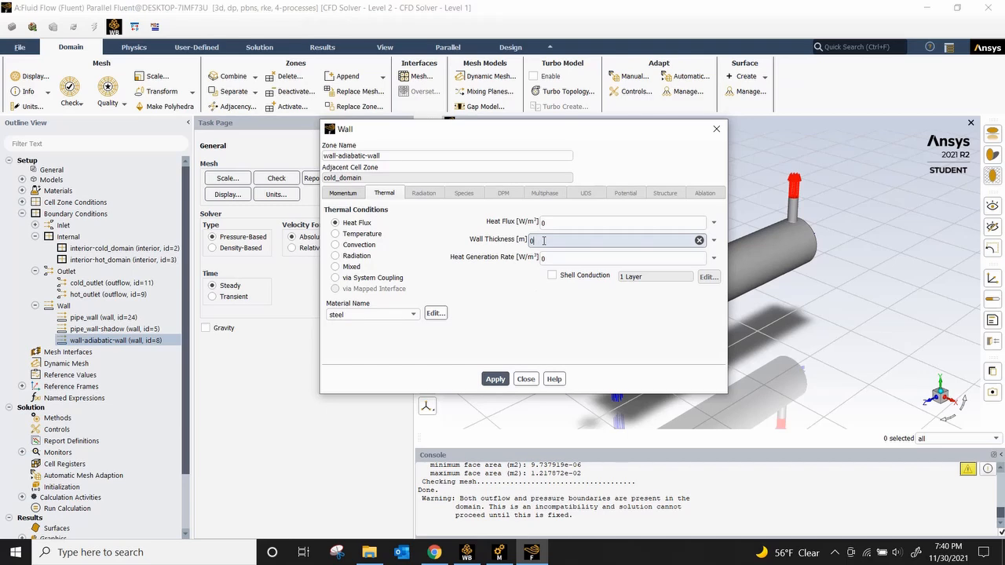
text(.001)
click(497, 380)
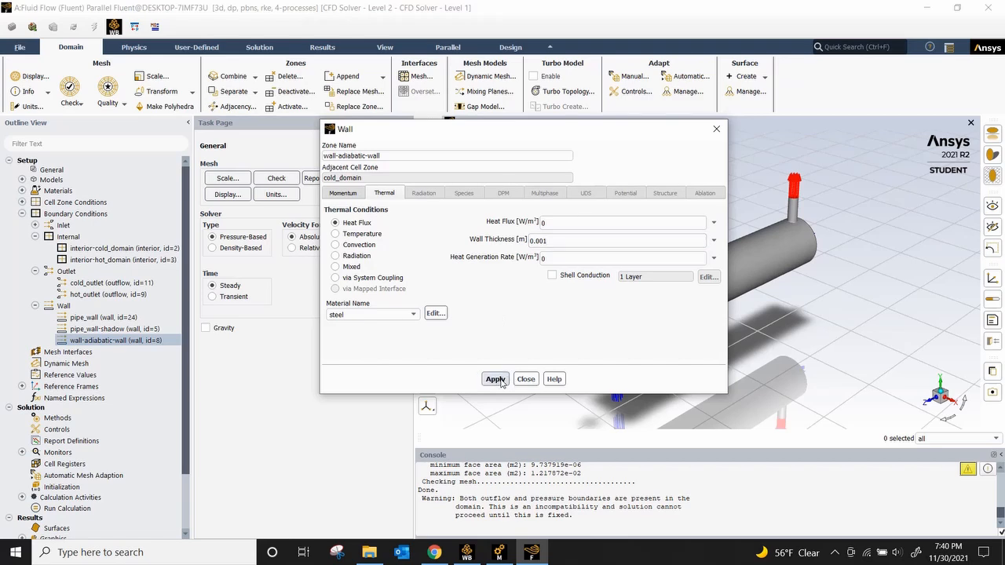
click(526, 381)
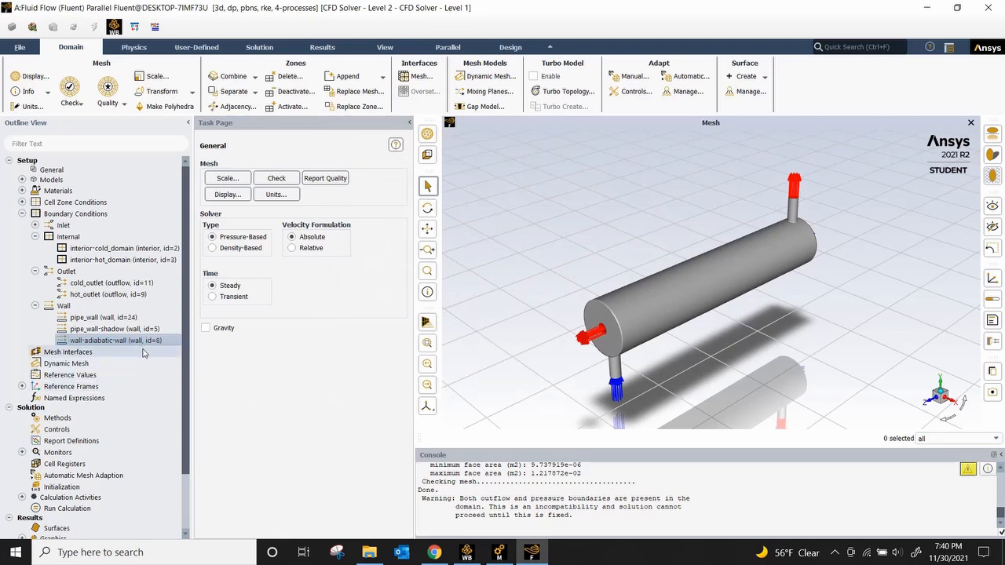
Open the residual monitor settings and set the continuity absolute criterion to 1e-06, copied from the energy equation.
click(22, 214)
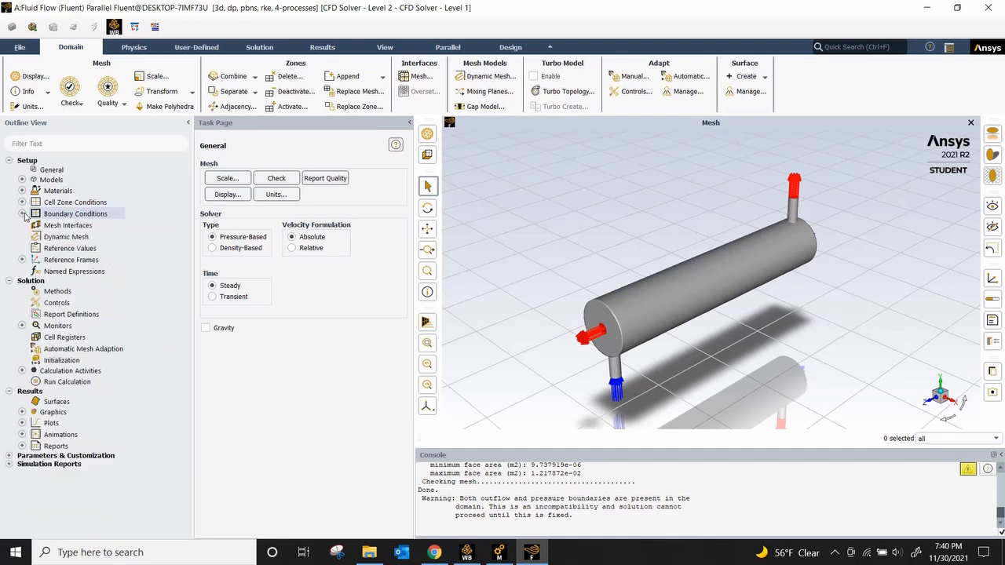
click(9, 161)
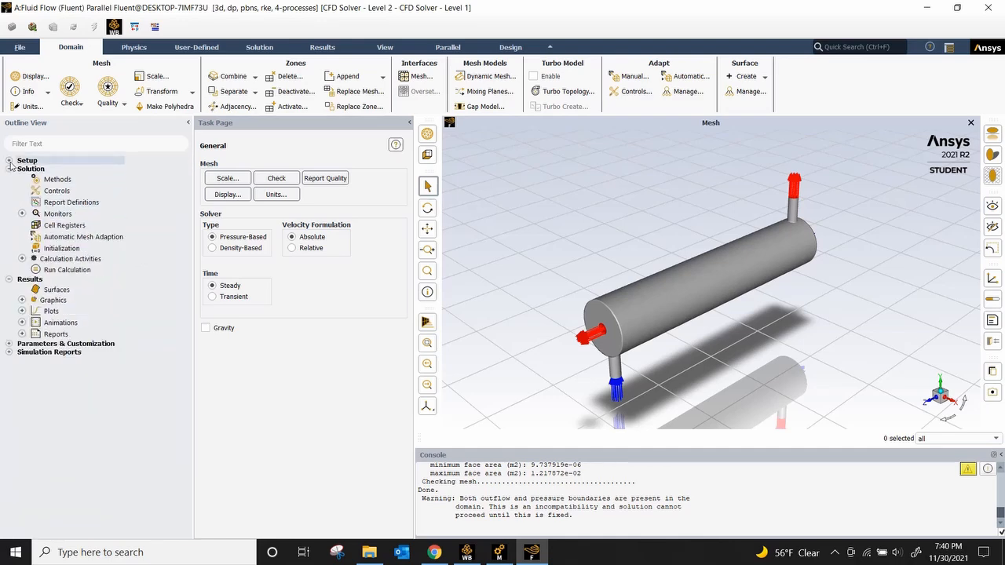
click(21, 215)
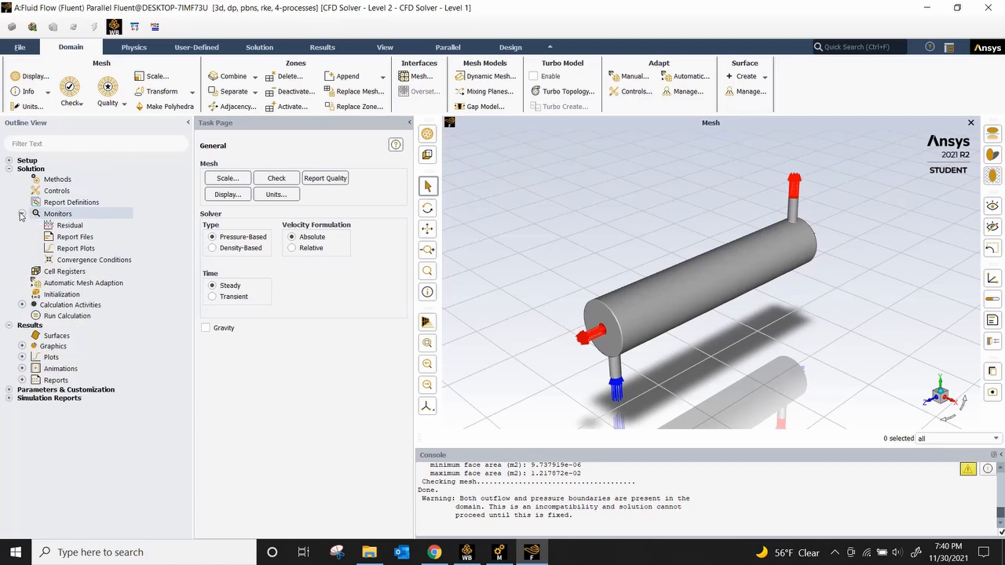
double_click(65, 226)
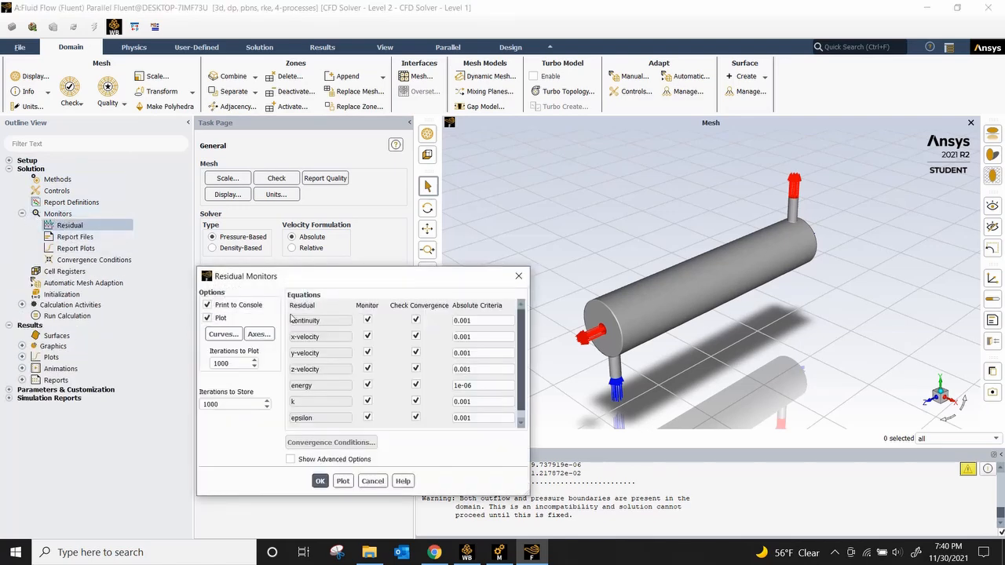
drag(348, 289, 324, 230)
click(452, 327)
double_click(453, 327)
key(ctrl+c)
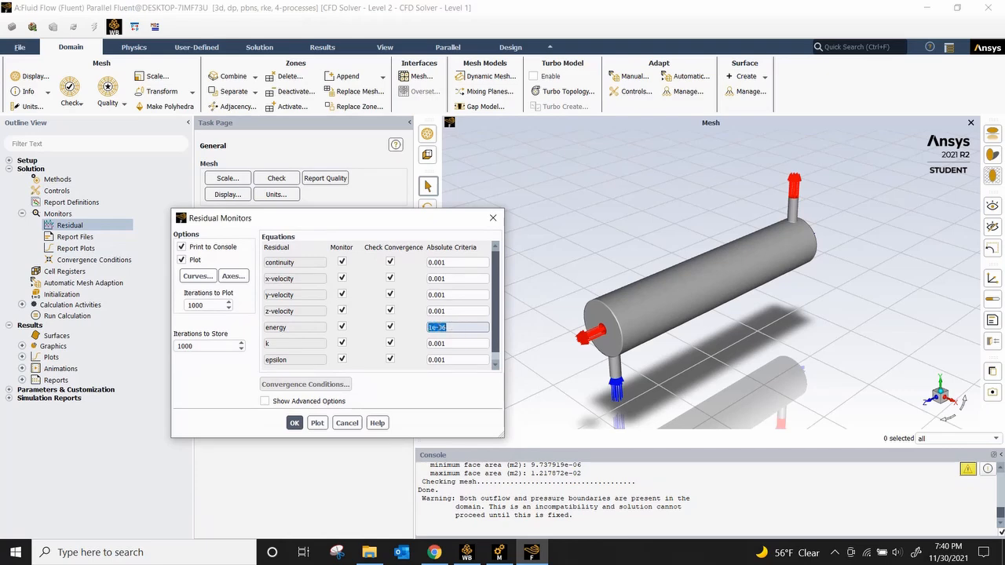
click(449, 262)
double_click(449, 262)
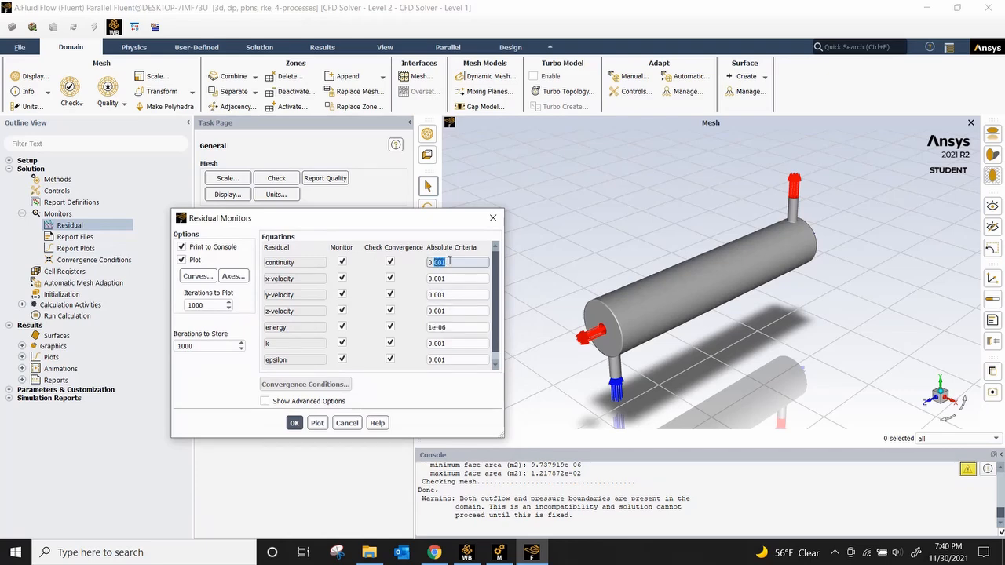
text(1e-06)
Set the absolute convergence criteria of the x-, y- and z-velocity residuals to 1e-06.
double_click(440, 279)
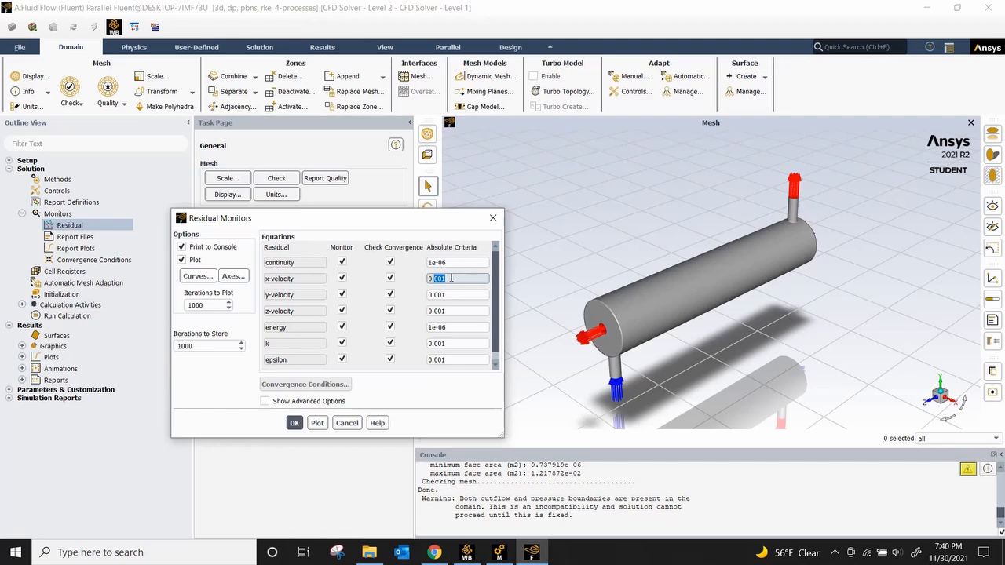
text(1e-06)
triple_click(451, 279)
key(ctrl+v)
triple_click(452, 296)
key(ctrl+v)
click(452, 311)
triple_click(452, 311)
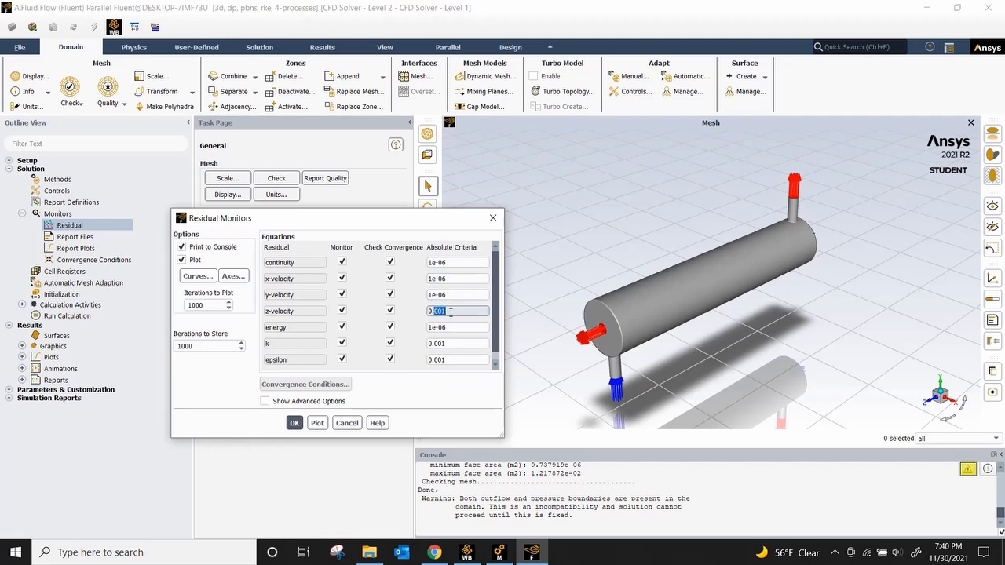
key(ctrl+v)
Set the k and epsilon residual criteria to 1e-06 and accept the residual monitor settings.
triple_click(452, 343)
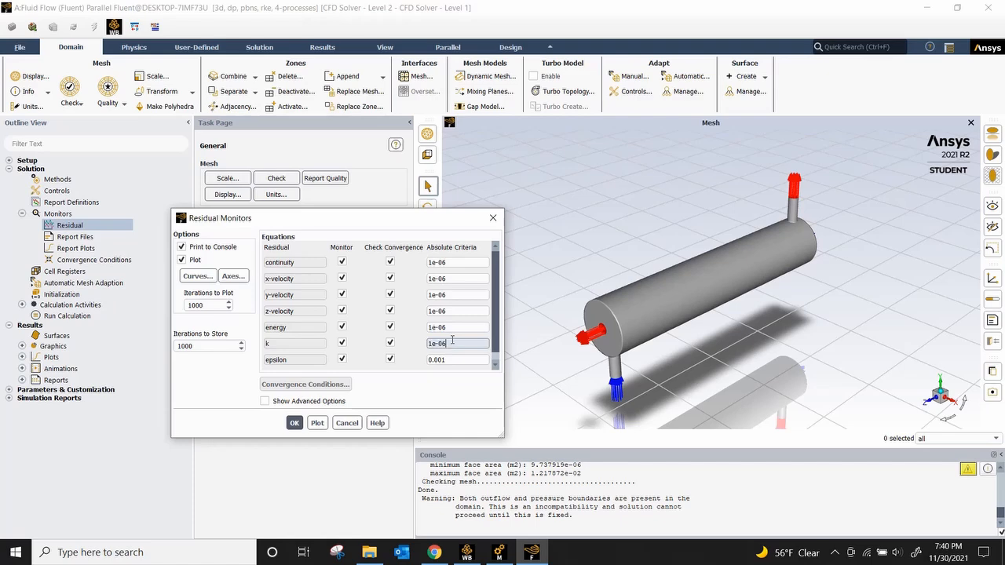
key(ctrl+v)
click(456, 360)
triple_click(458, 351)
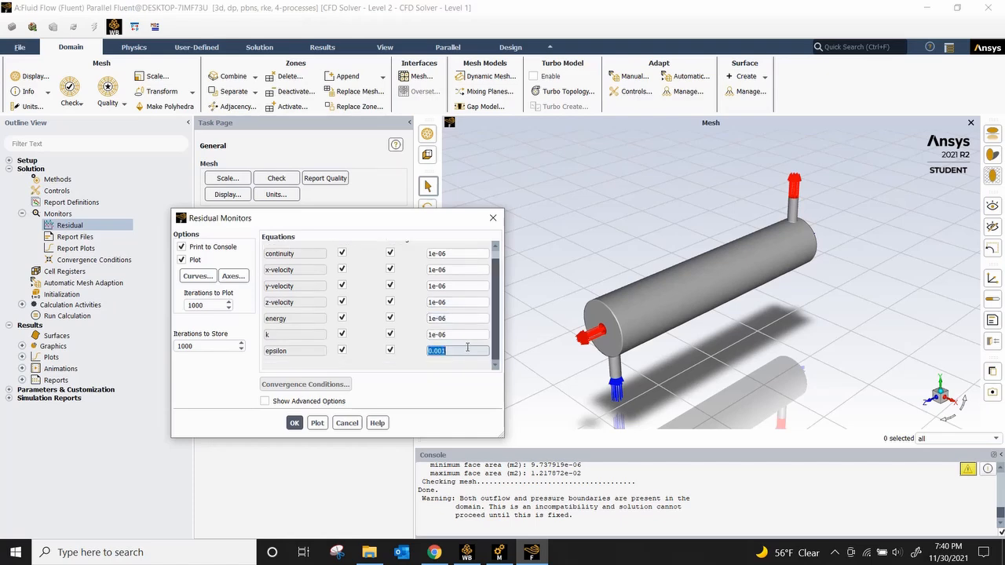
key(ctrl+v)
click(348, 424)
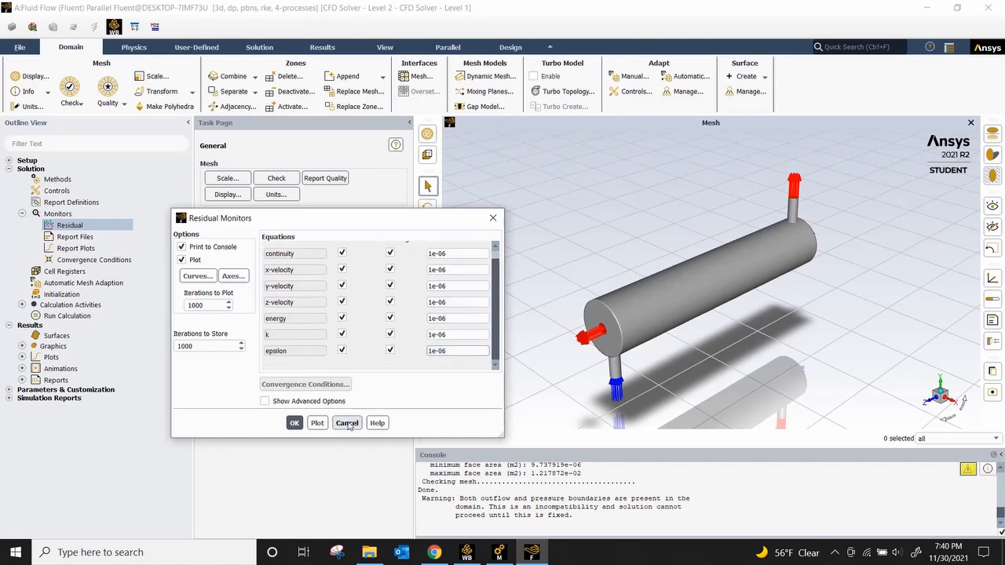
click(295, 424)
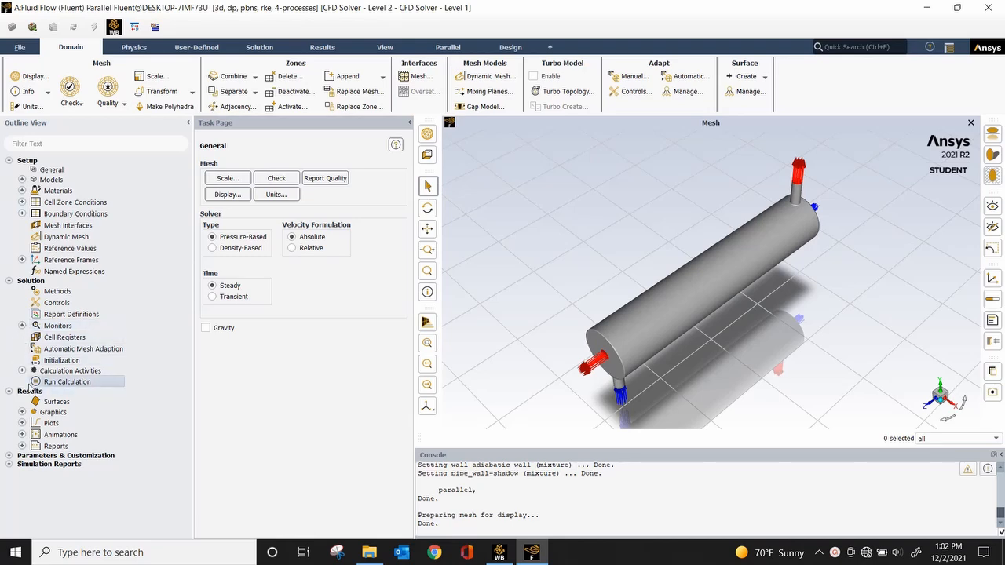
Set the number of iterations to 500 for the run and try to start the calculation.
click(29, 384)
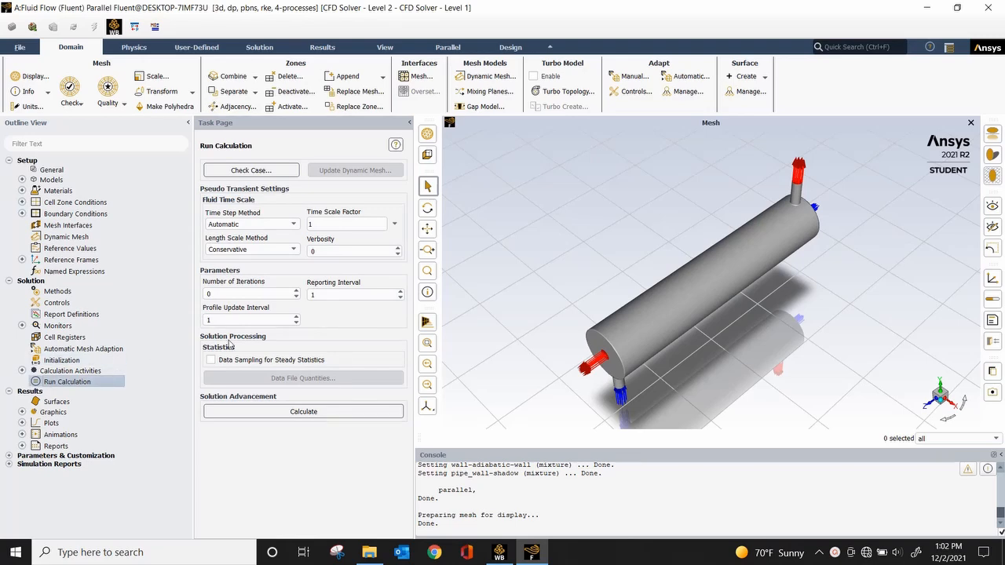
double_click(240, 293)
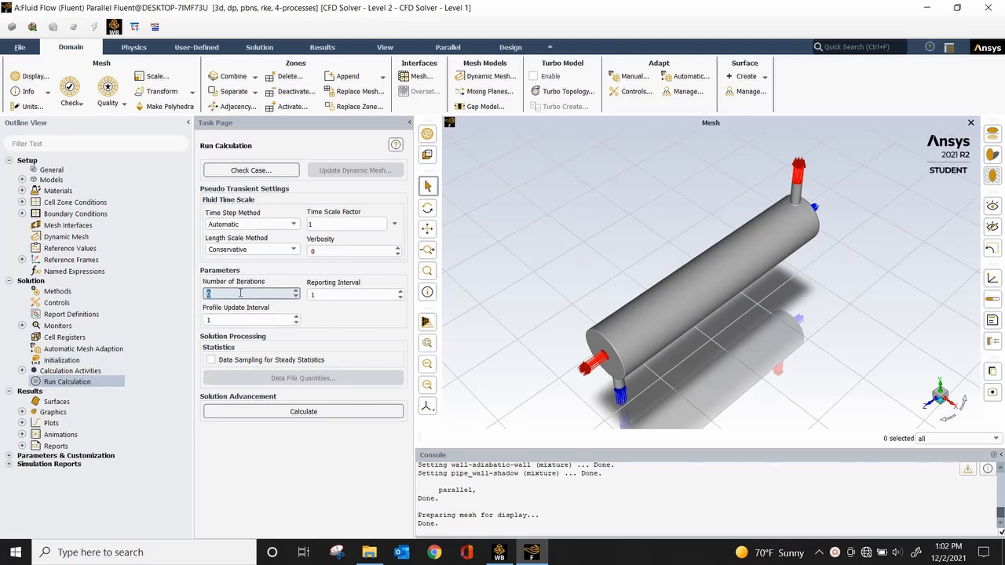
text(500)
click(328, 320)
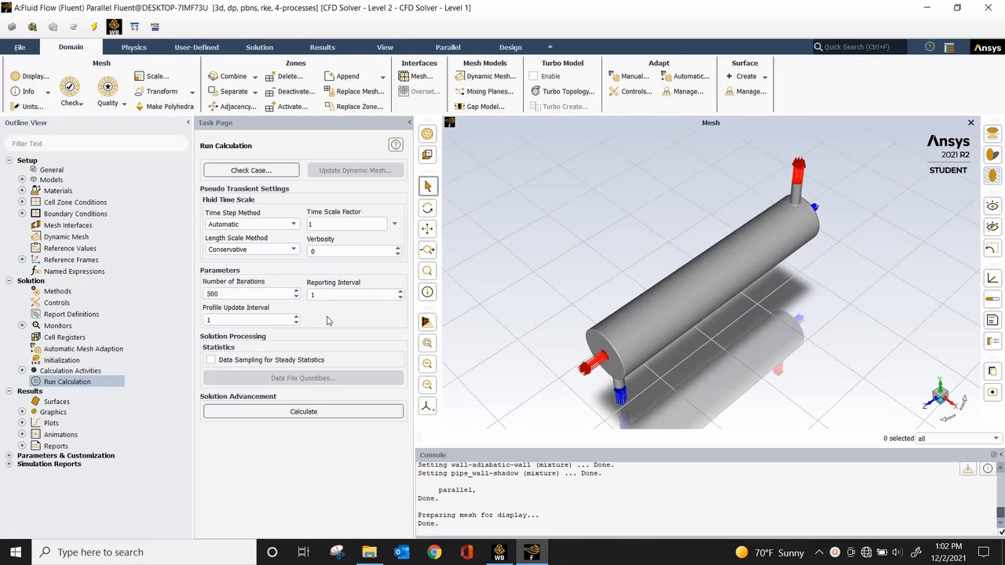
click(274, 413)
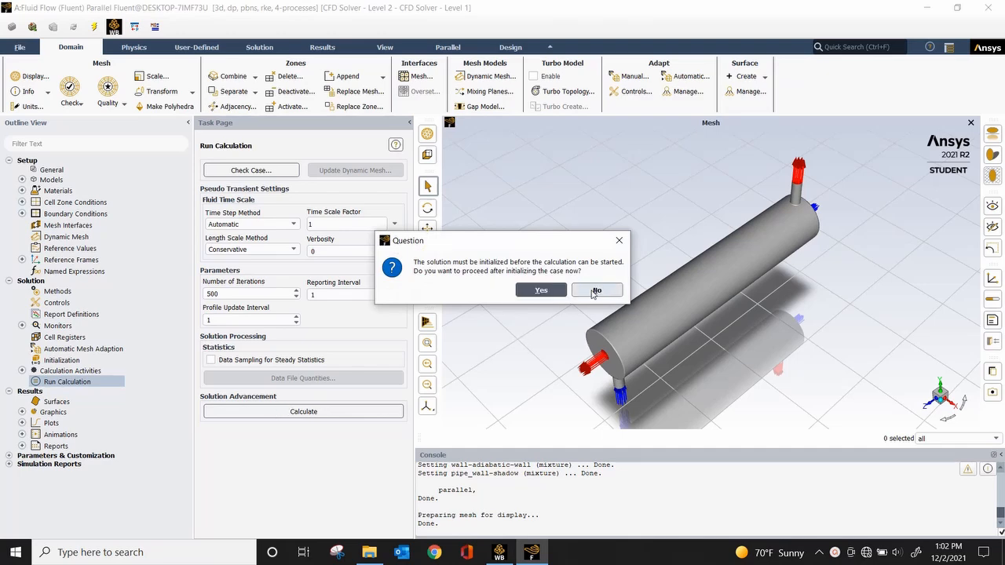
click(619, 240)
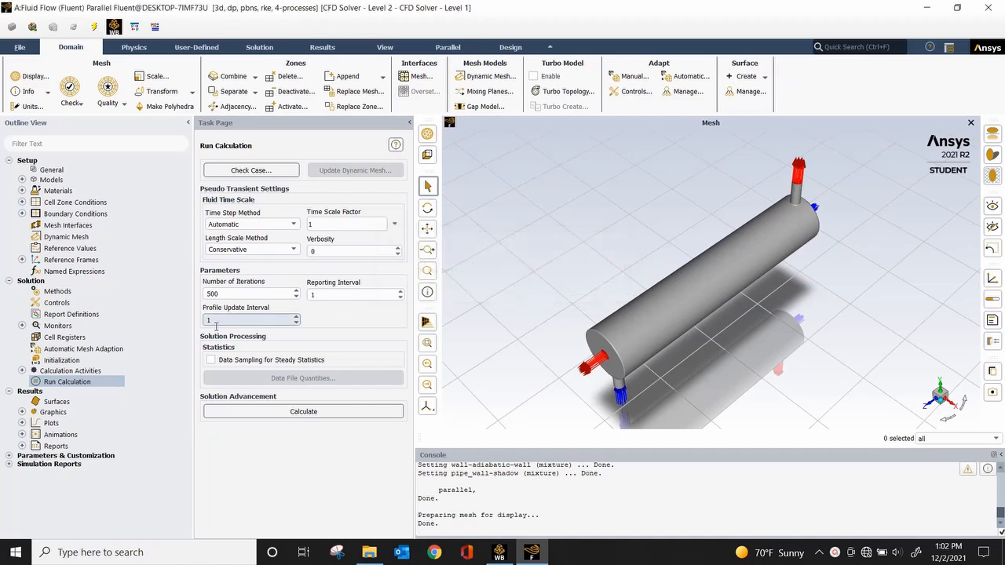
Initialize the solution with Hybrid Initialization and run the calculation.
click(64, 360)
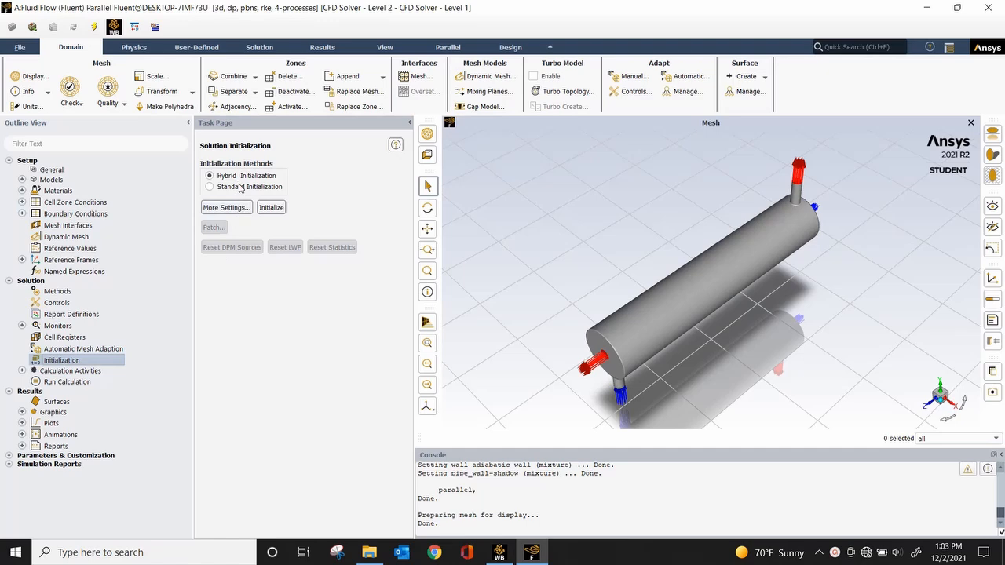
click(271, 208)
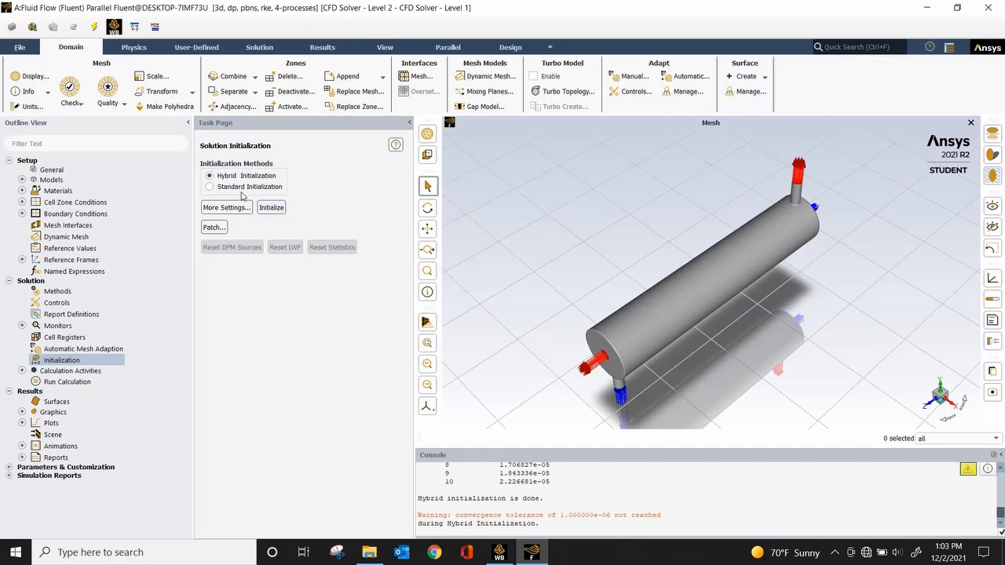
click(209, 187)
click(541, 296)
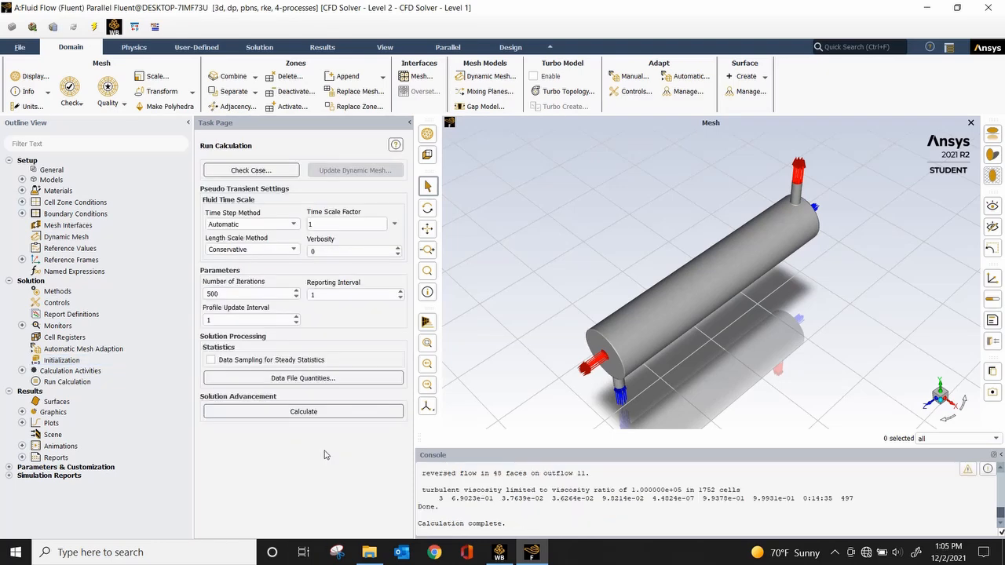
Run the 500-iteration calculation again through to completion and dismiss the completion notice.
click(353, 413)
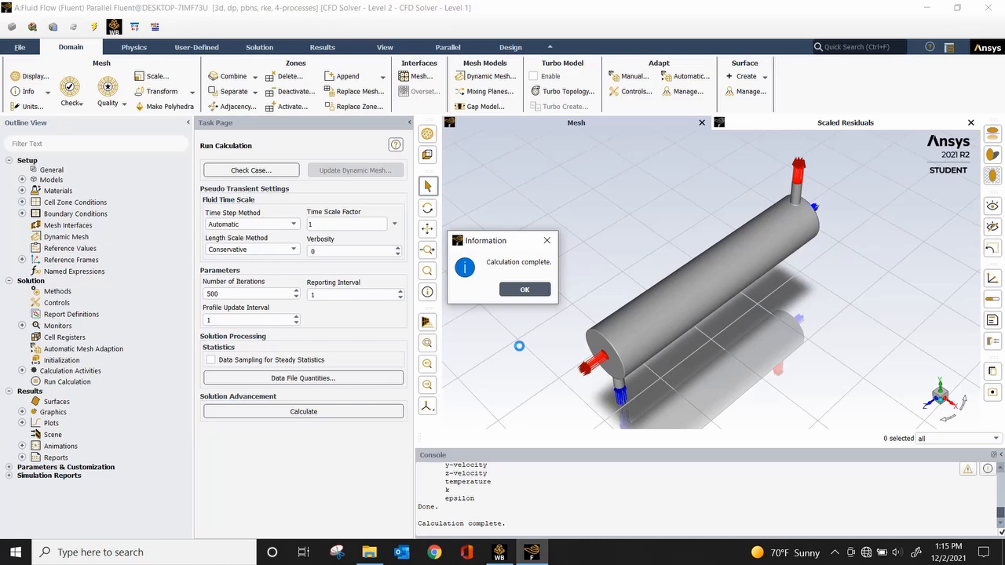
click(529, 291)
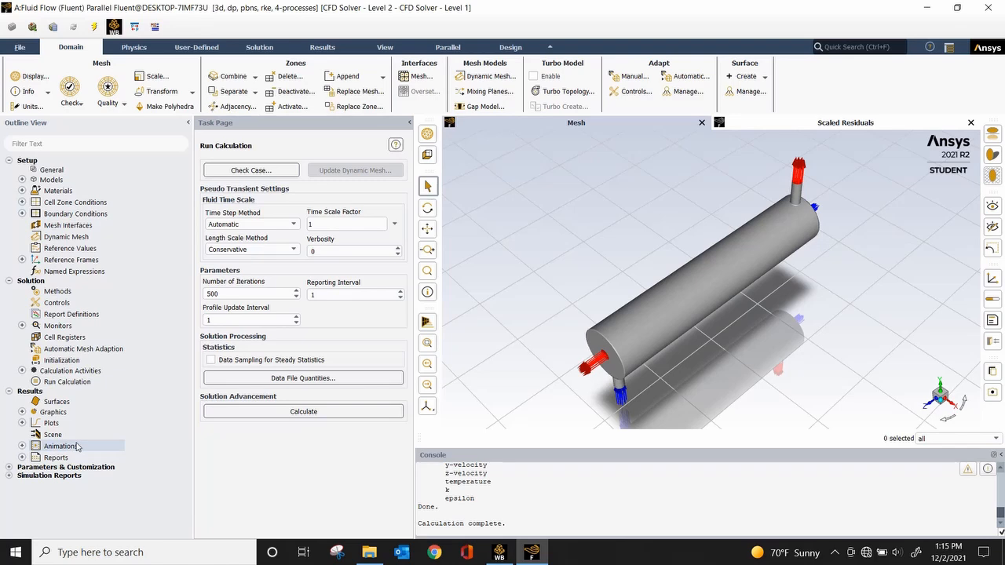
Compute a surface integral report of the mass-weighted average static temperature on cold_inlet, cold_outlet, hot_inlet and hot_outlet, and close the report dialog.
click(22, 458)
scroll(98, 484, down, 1)
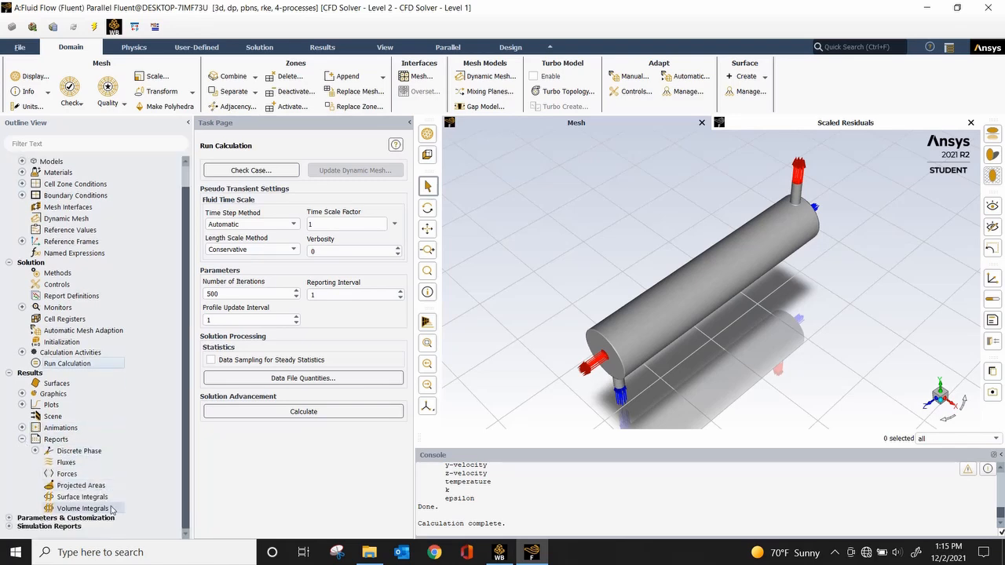
click(87, 499)
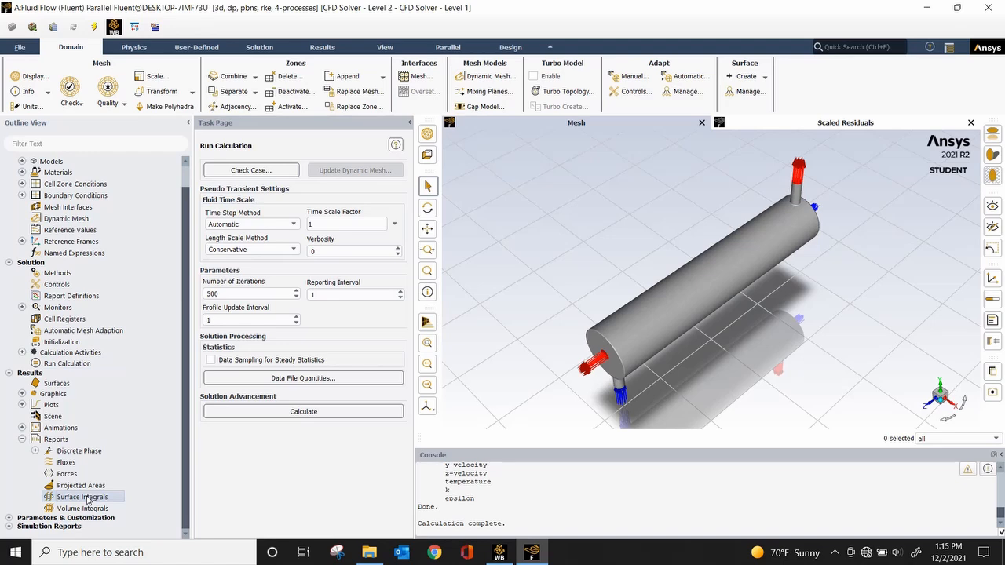
click(326, 146)
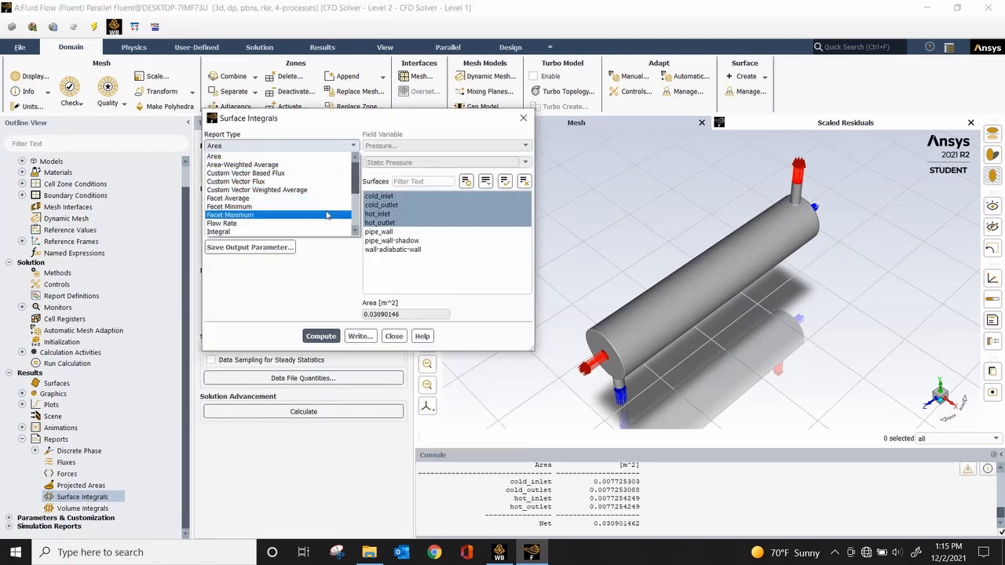
scroll(310, 197, down, 2)
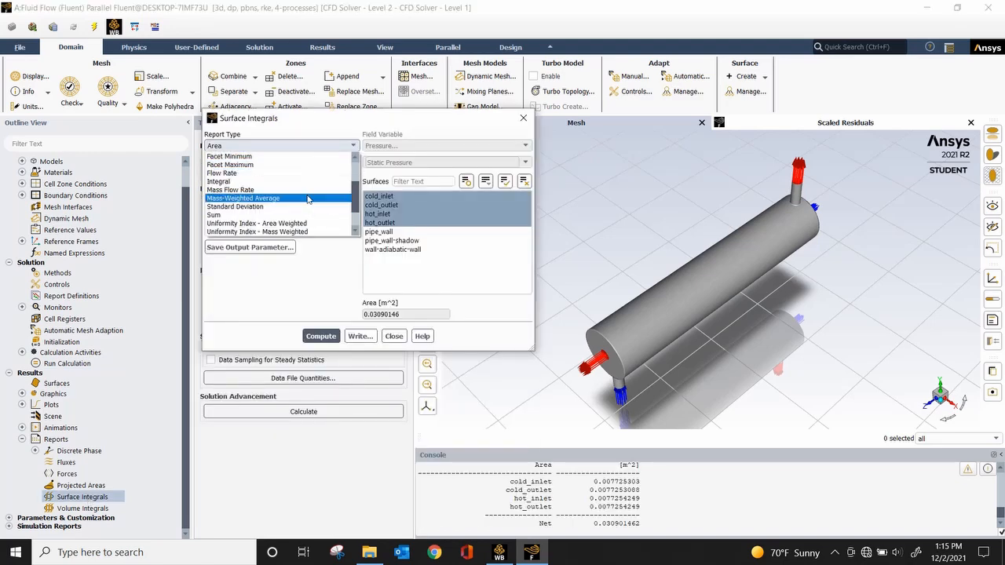
click(309, 198)
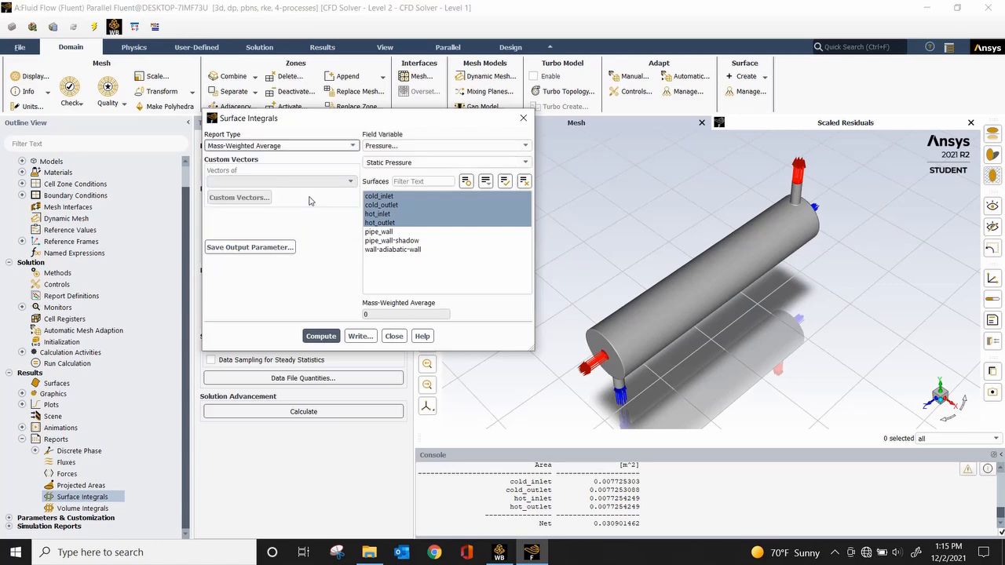
click(402, 147)
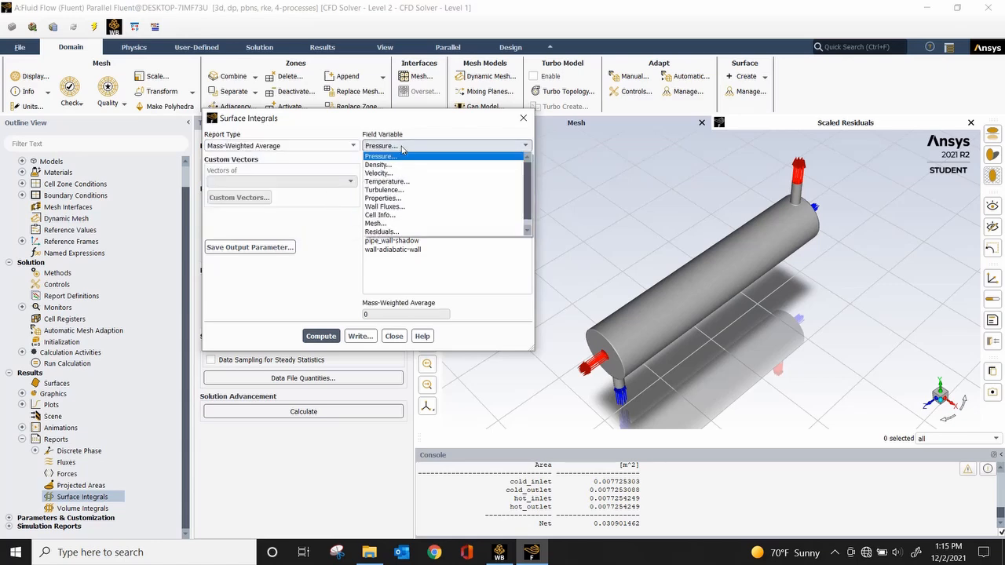
click(386, 181)
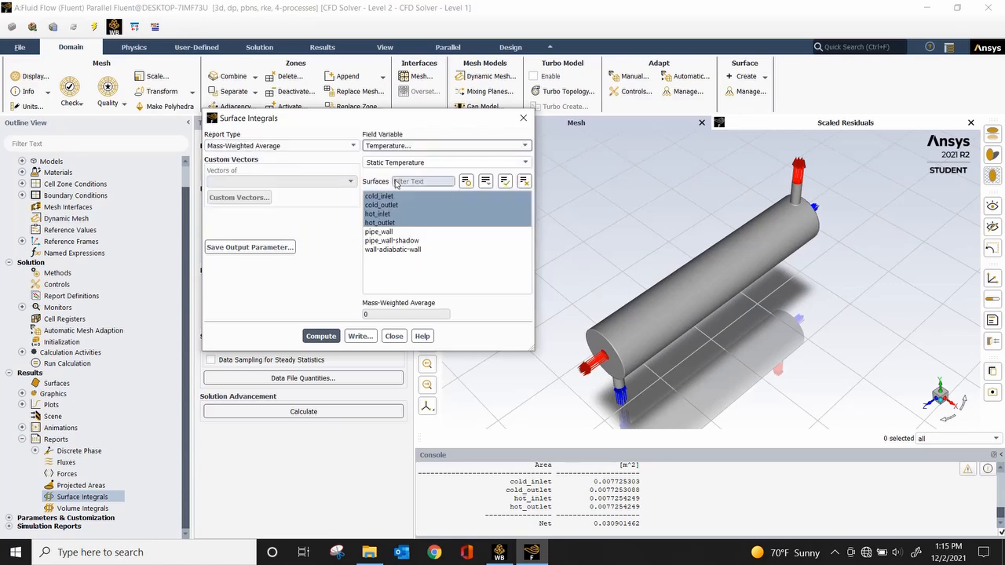
click(321, 336)
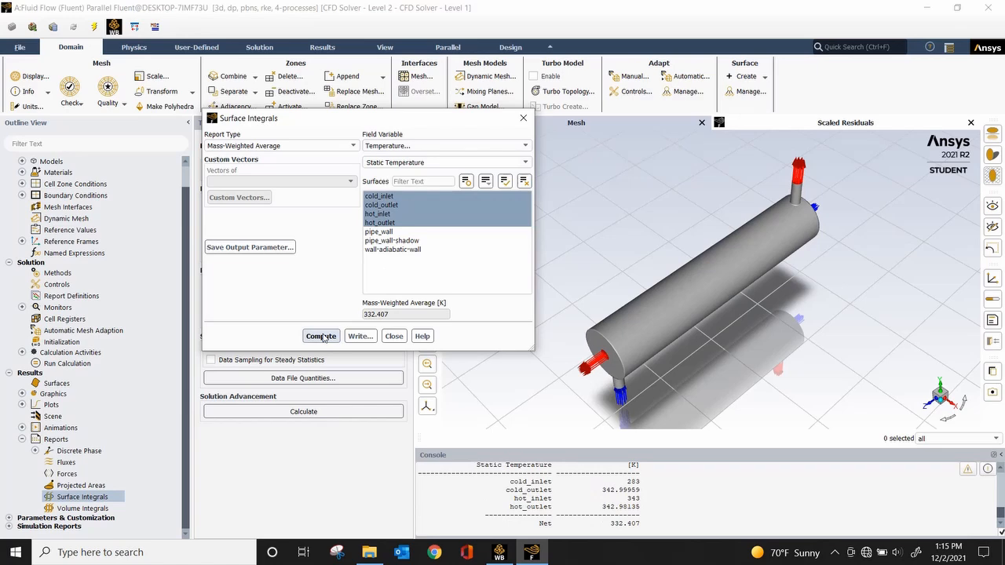
click(394, 336)
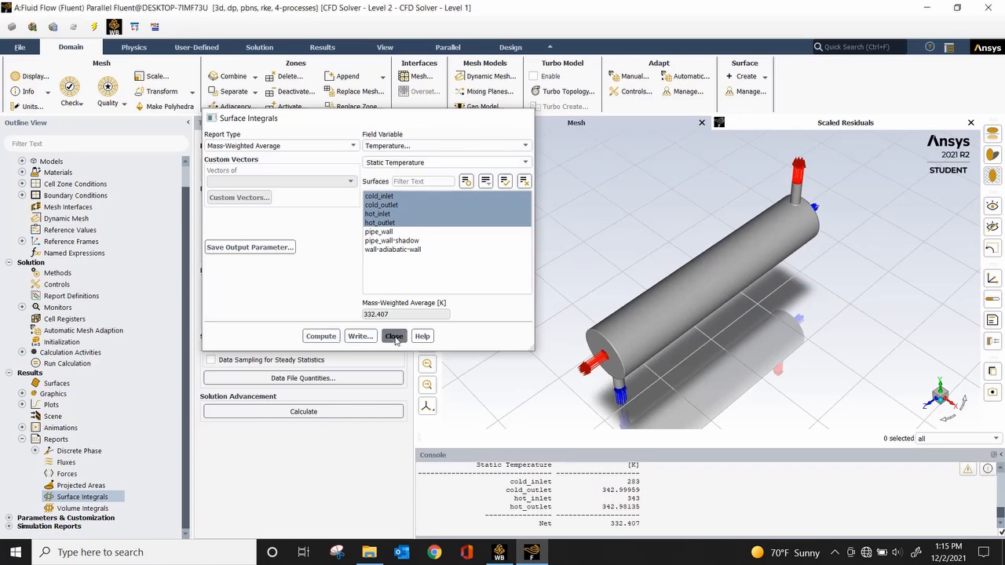